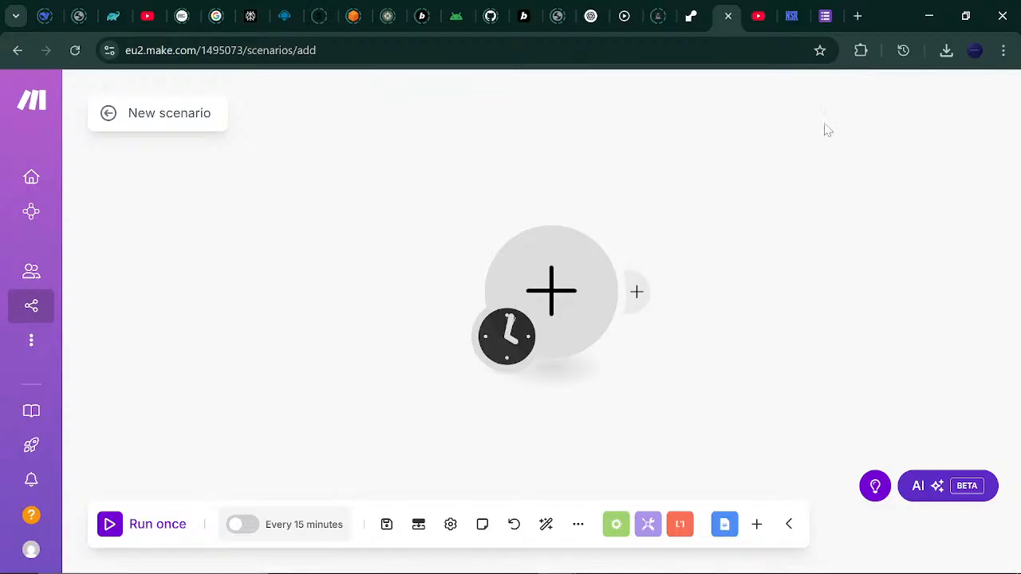
Create a blank Google Form titled 'Annual Tech Convention' and give the file the same name.
click(824, 11)
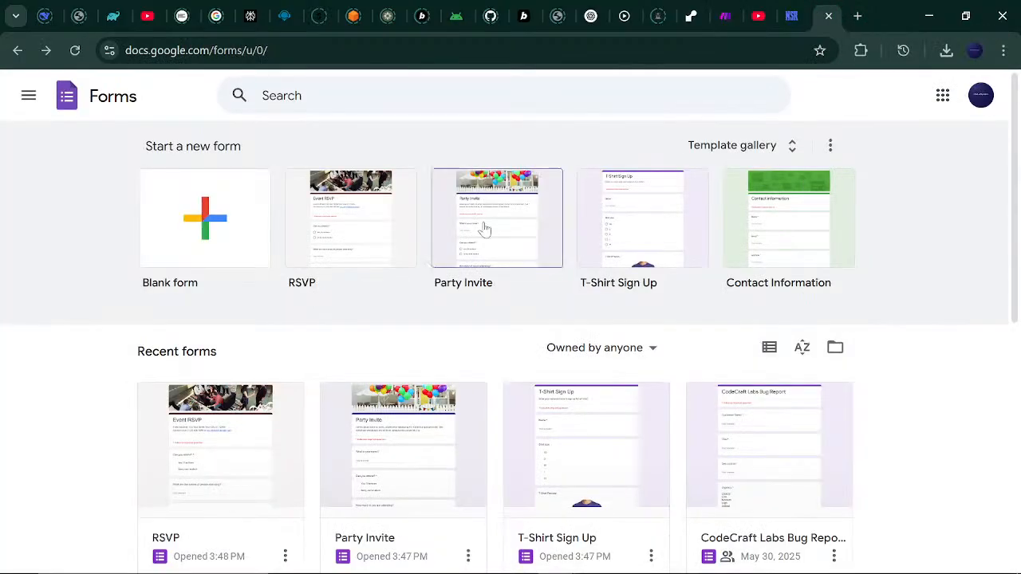
click(180, 248)
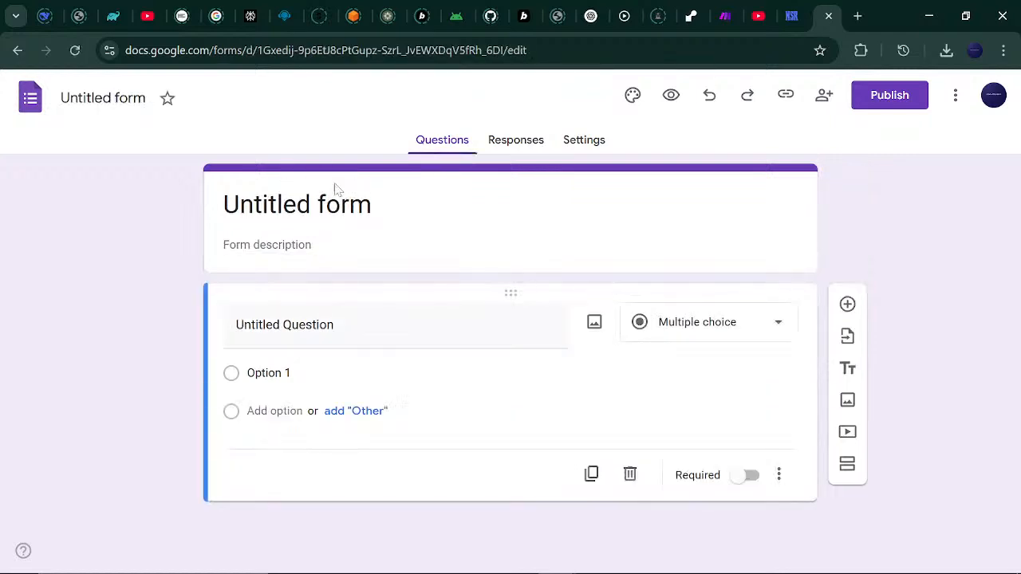
click(378, 207)
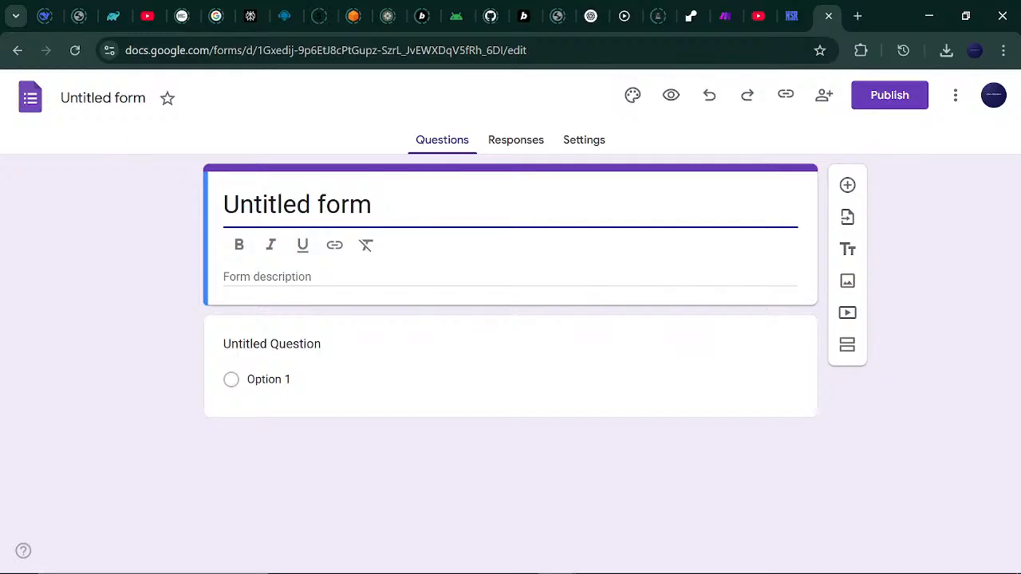
key(BackSpace)
key(BackSpace)
key(BackSpace)
key(BackSpace)
key(BackSpace)
key(BackSpace)
key(BackSpace)
key(BackSpace)
key(BackSpace)
key(BackSpace)
key(BackSpace)
key(BackSpace)
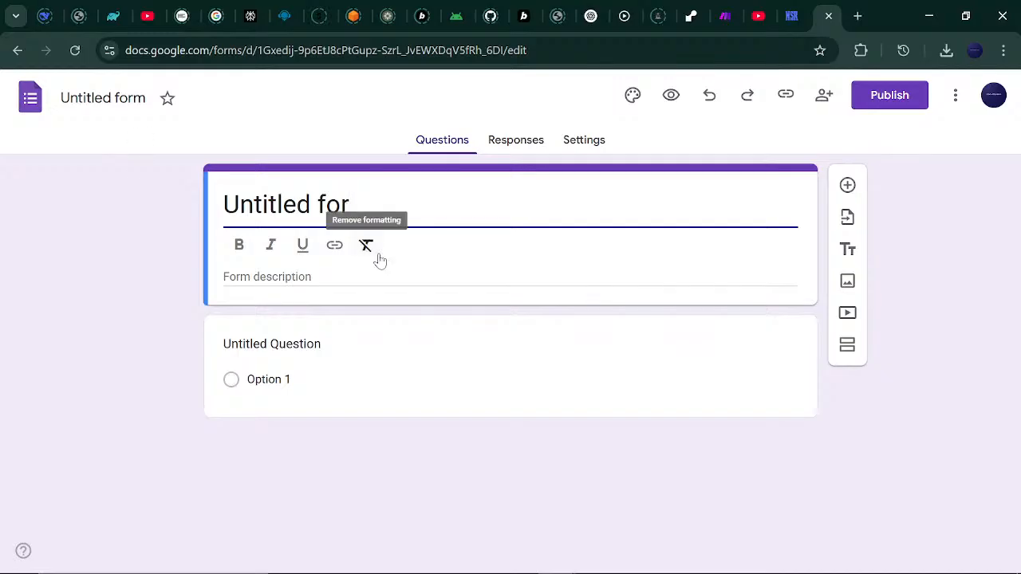
key(BackSpace)
text(A)
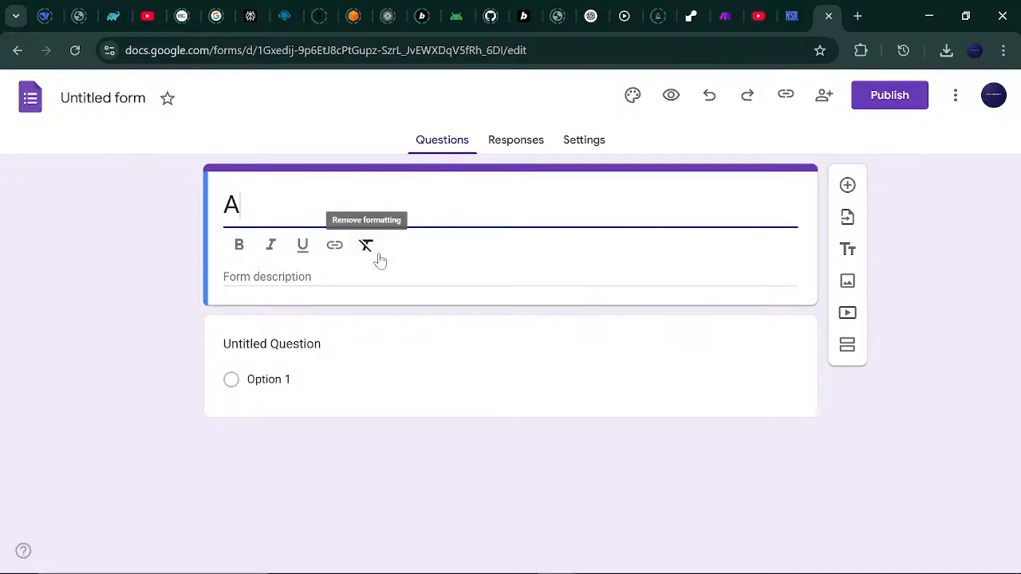
text(nnual Te)
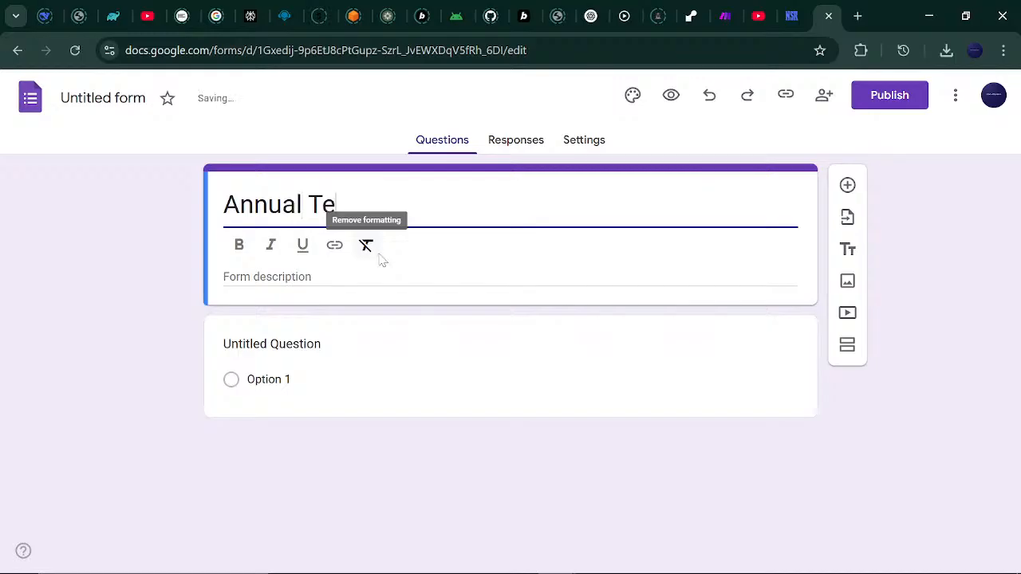
text(ch Conv)
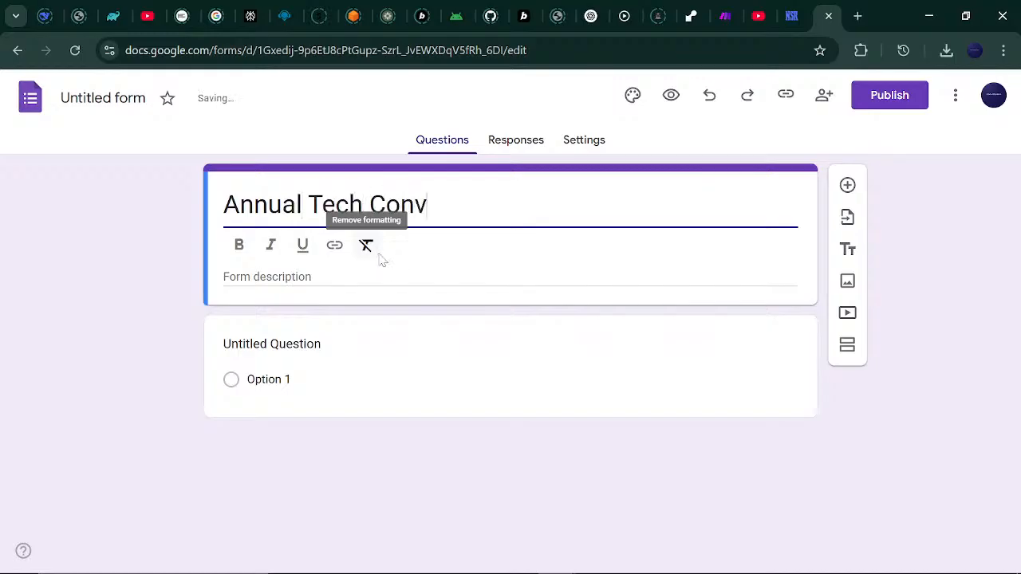
text(ention)
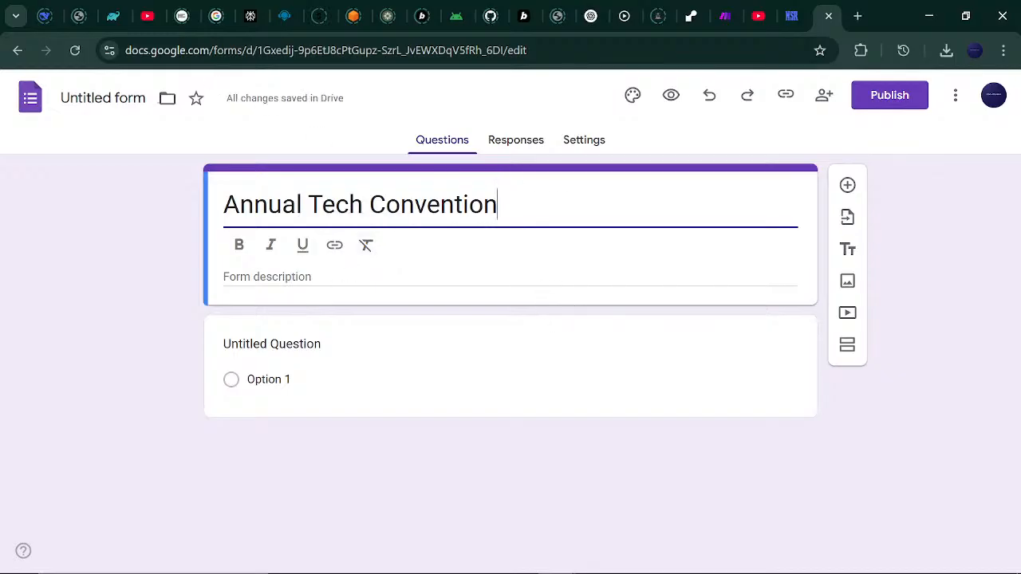
click(103, 98)
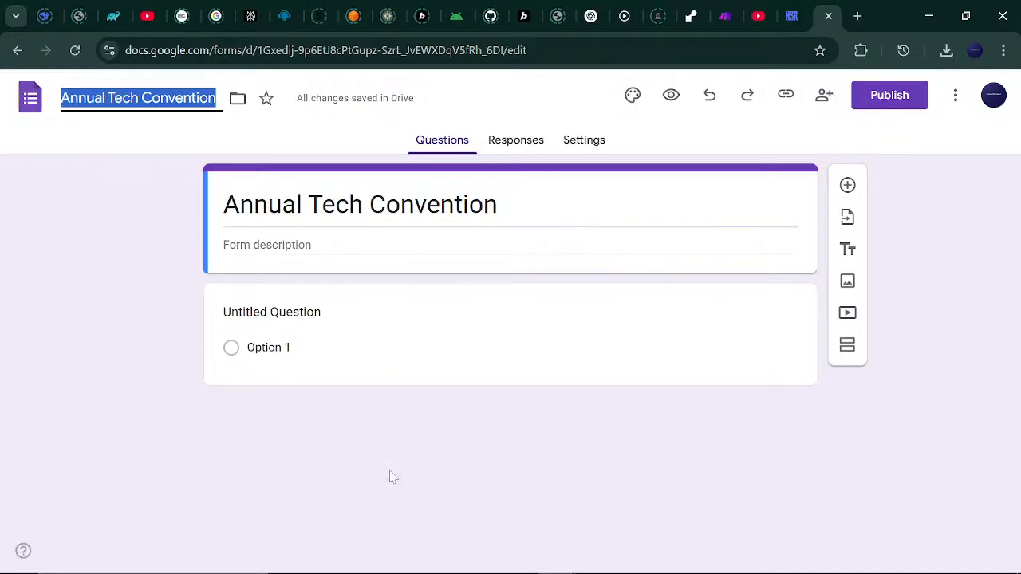
Make the first question a short-answer question titled 'Full Name'.
click(480, 330)
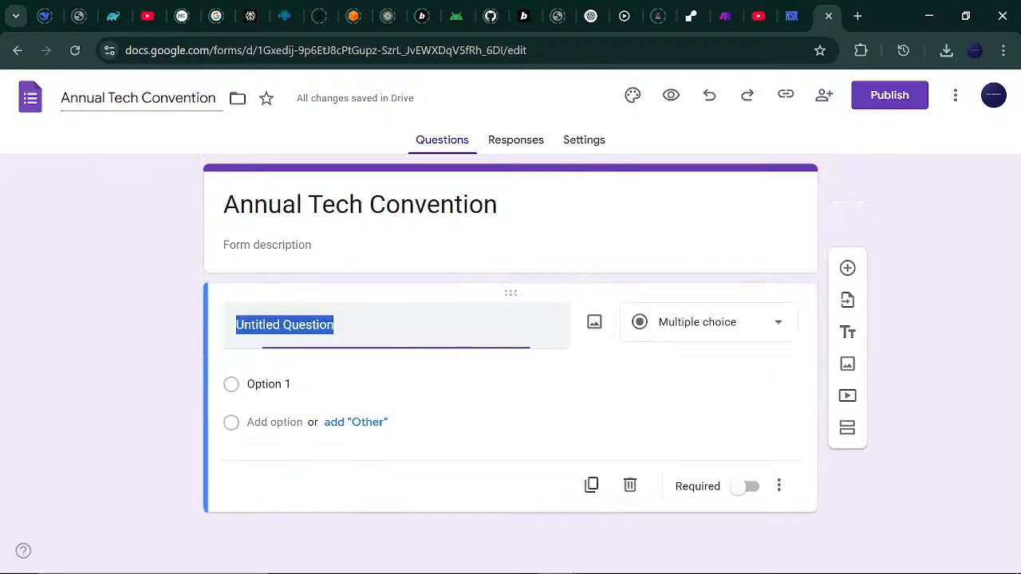
click(774, 325)
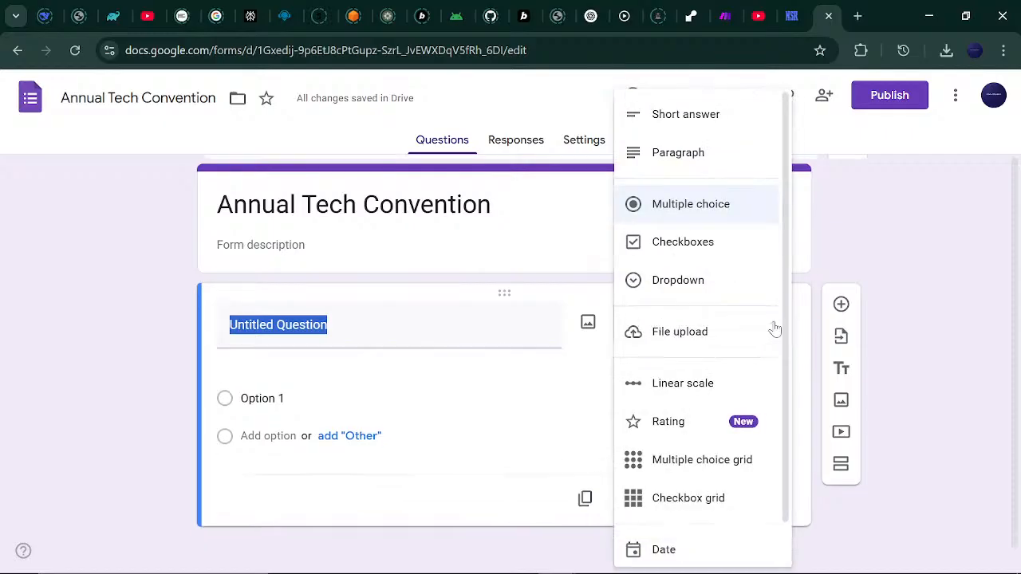
click(719, 116)
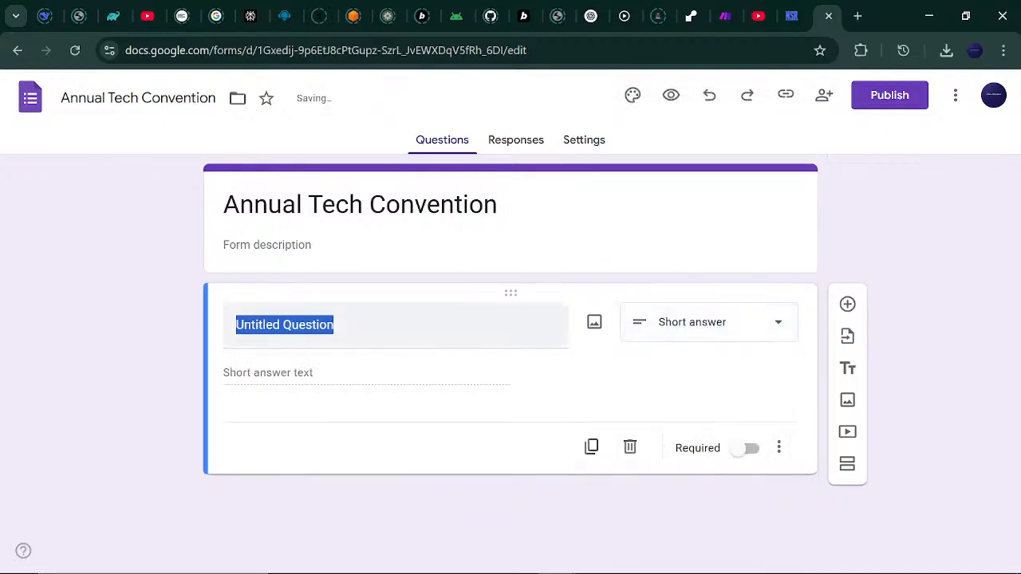
text(Fu)
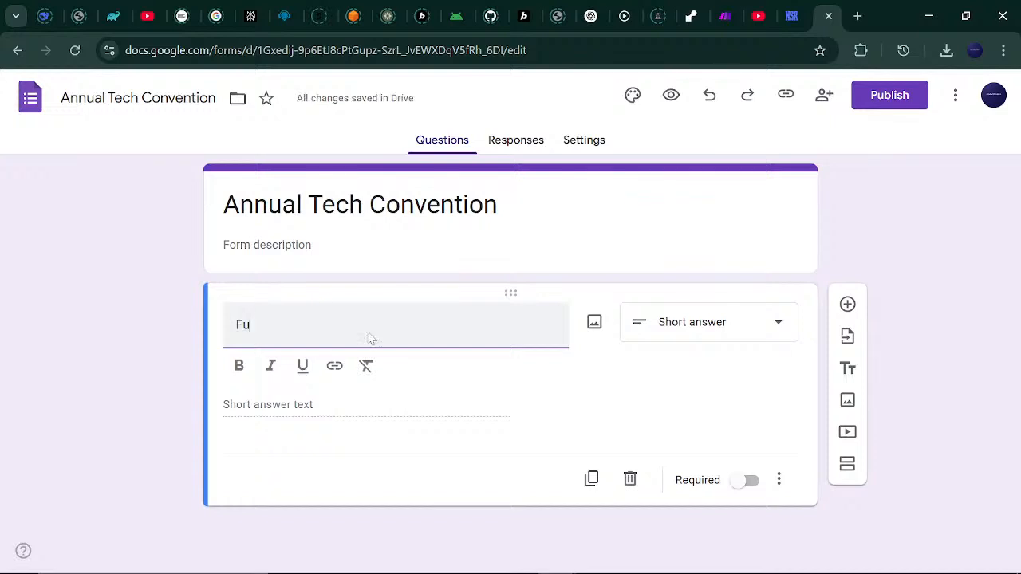
text(ll Name)
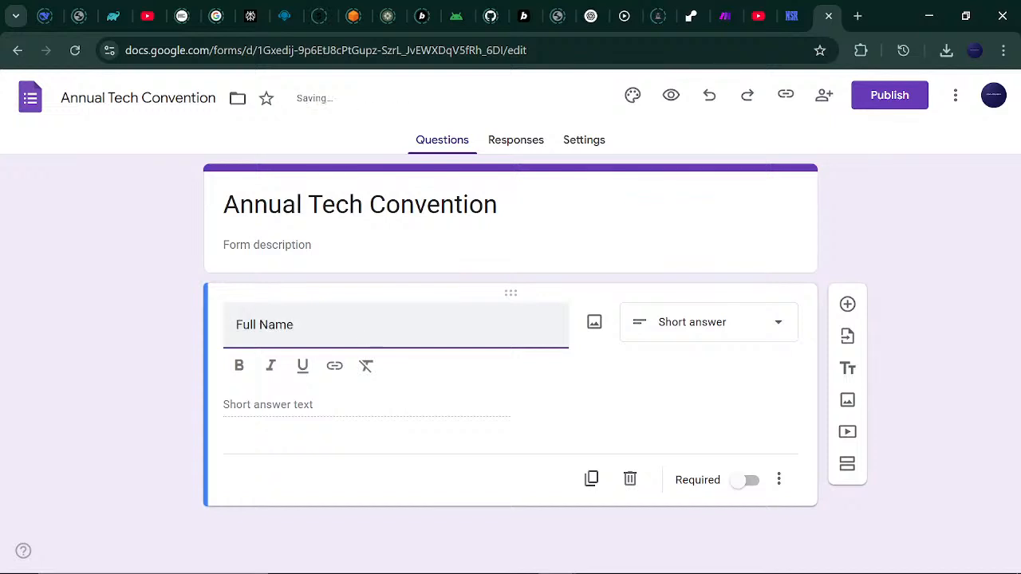
click(632, 380)
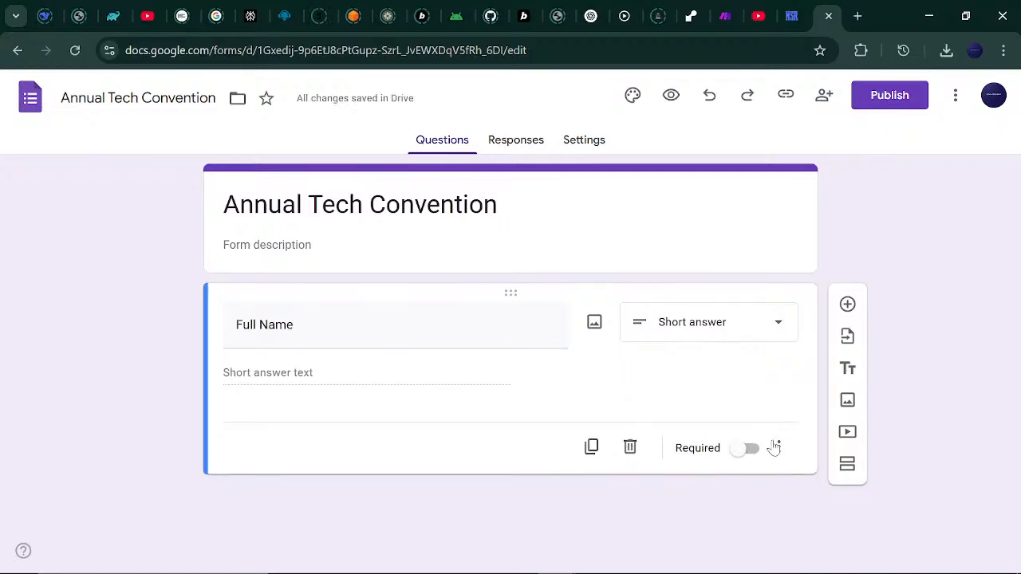
Add a short-answer 'Email Address' question below Full Name.
click(847, 306)
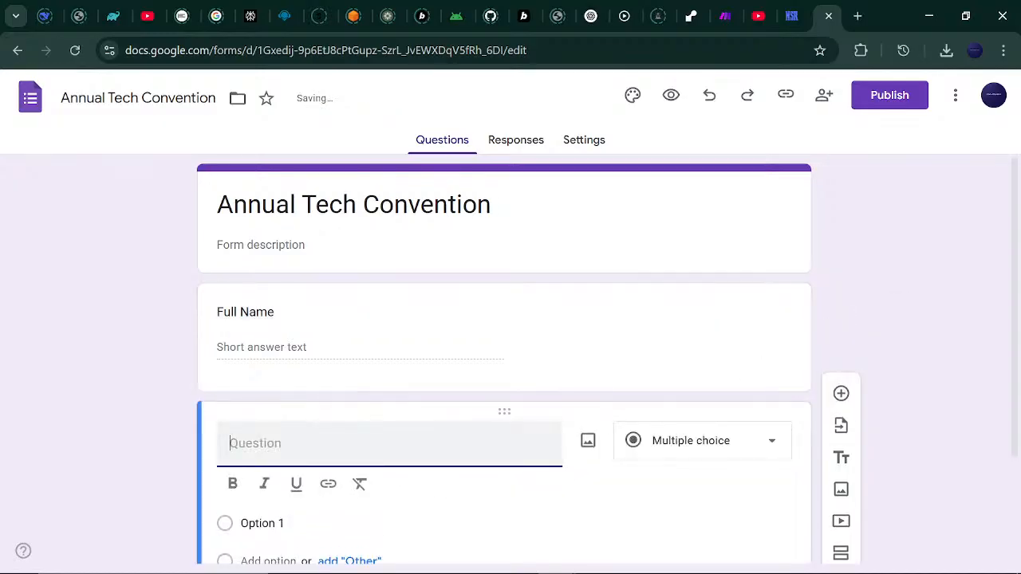
text(EmailAddress)
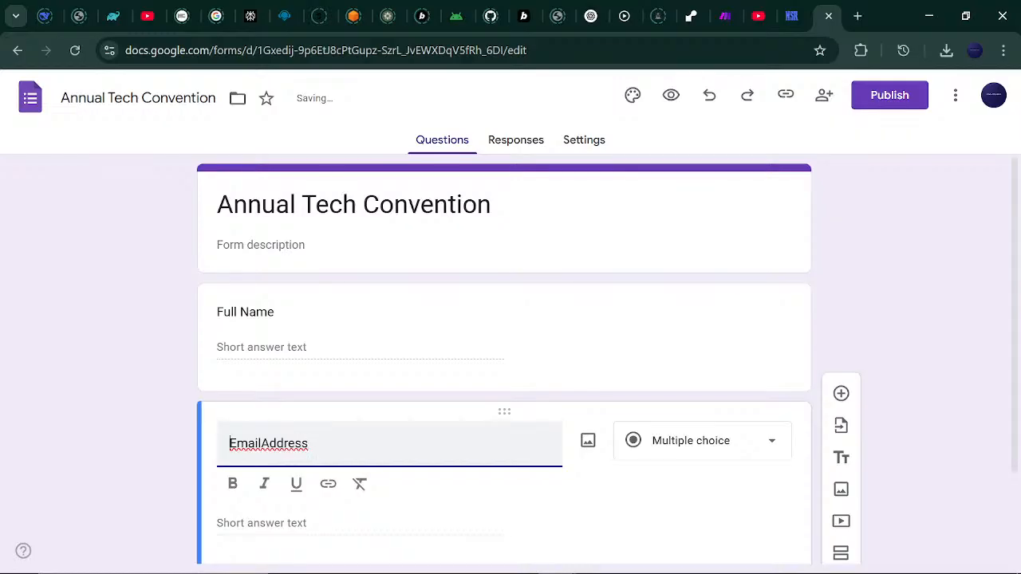
click(261, 443)
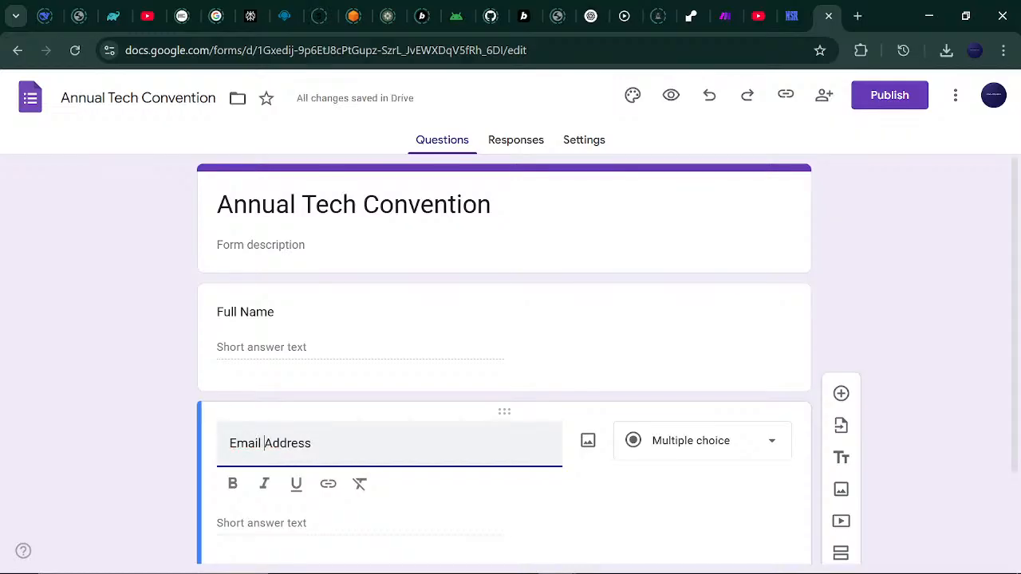
click(768, 444)
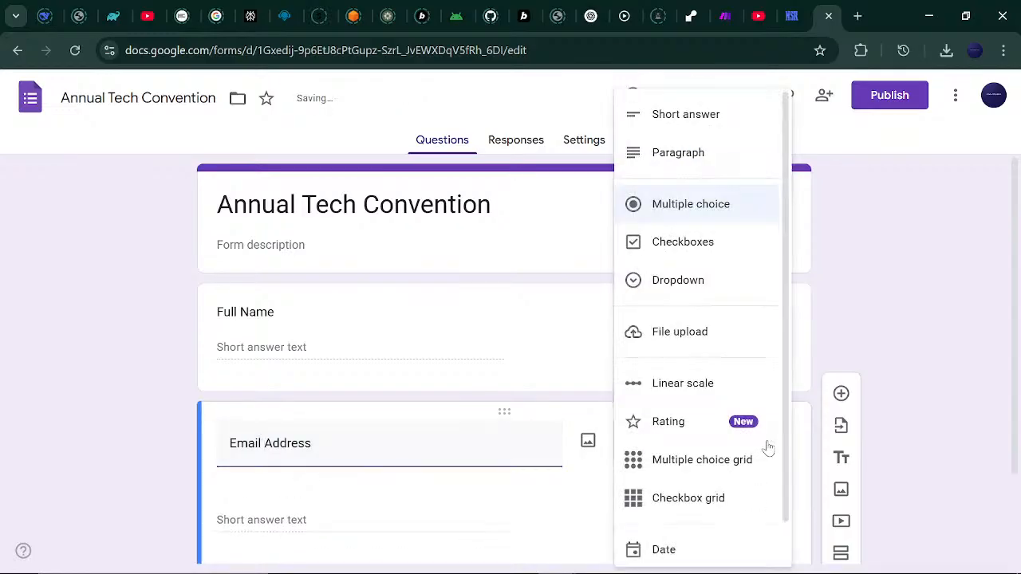
click(730, 120)
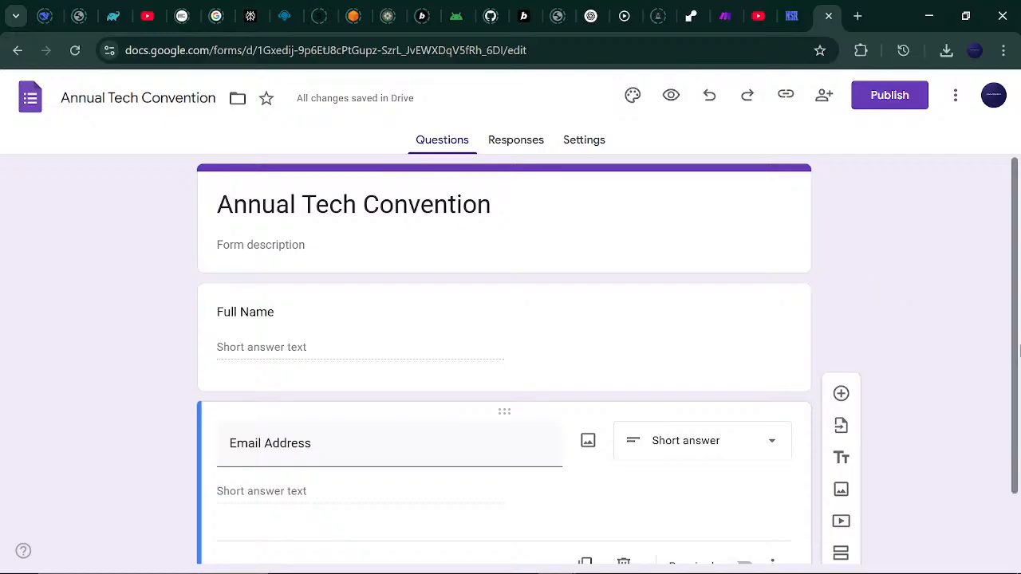
scroll(1013, 359, down, 2)
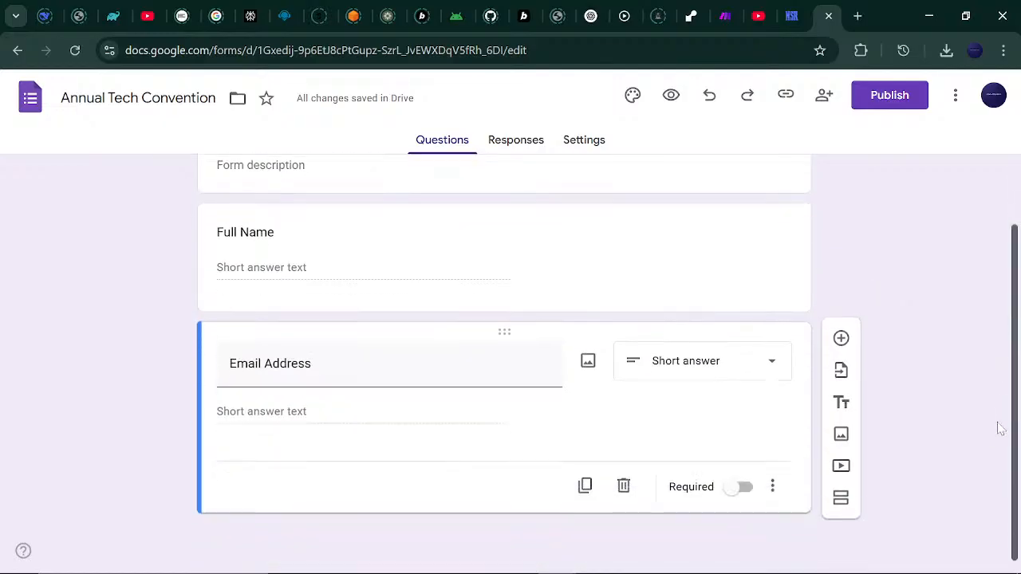
Add a question titled 'Interests in event e.g AI Automations, AI Agents, DevOps..'.
click(842, 343)
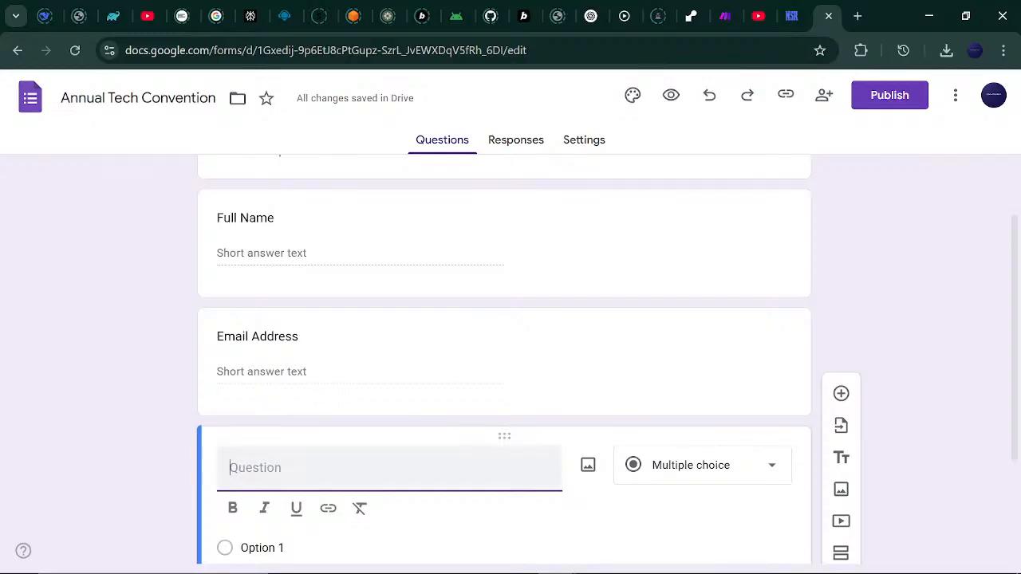
text(In)
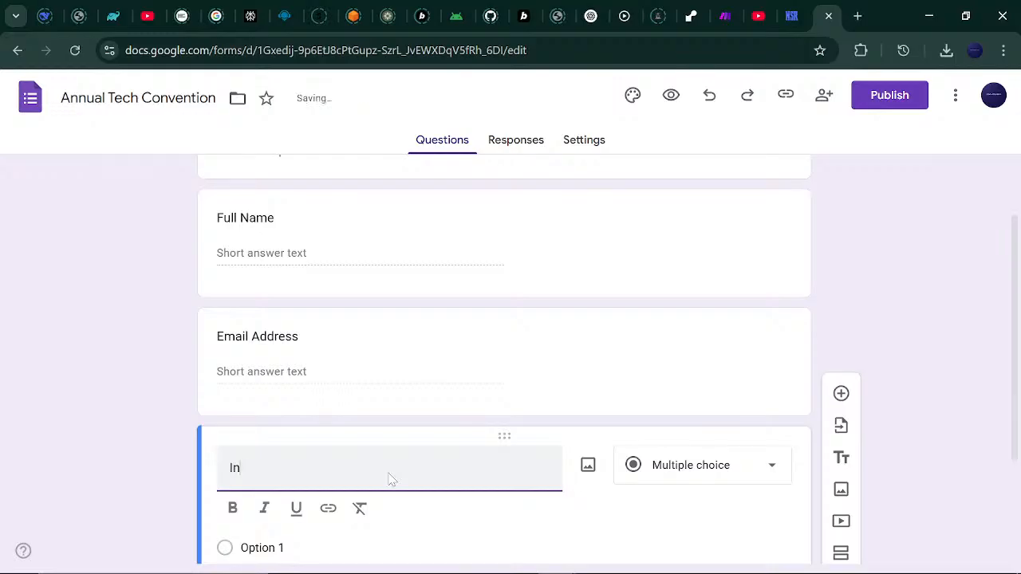
text(terests n)
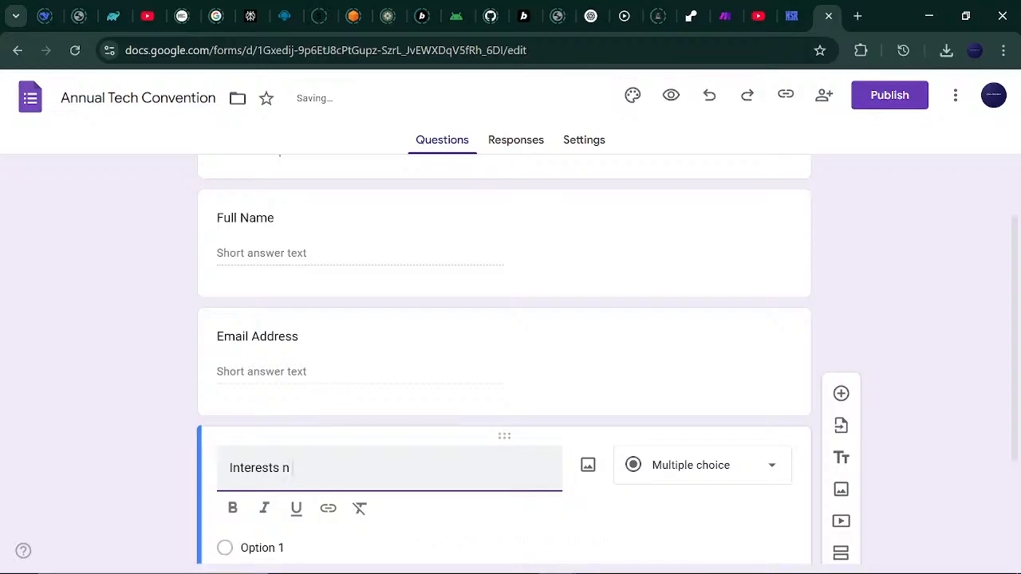
key(BackSpace)
text(in event)
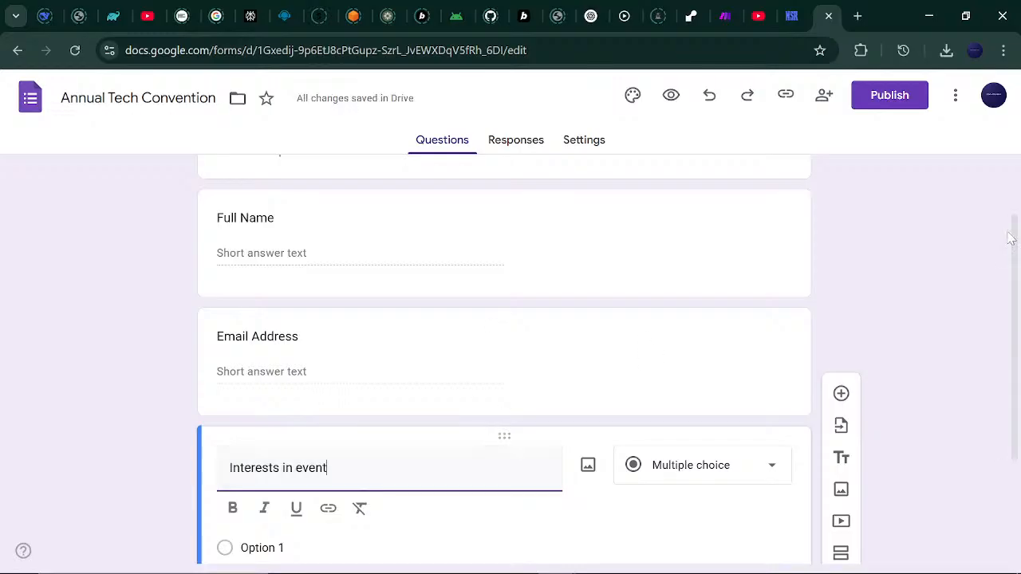
scroll(1015, 322, down, 2)
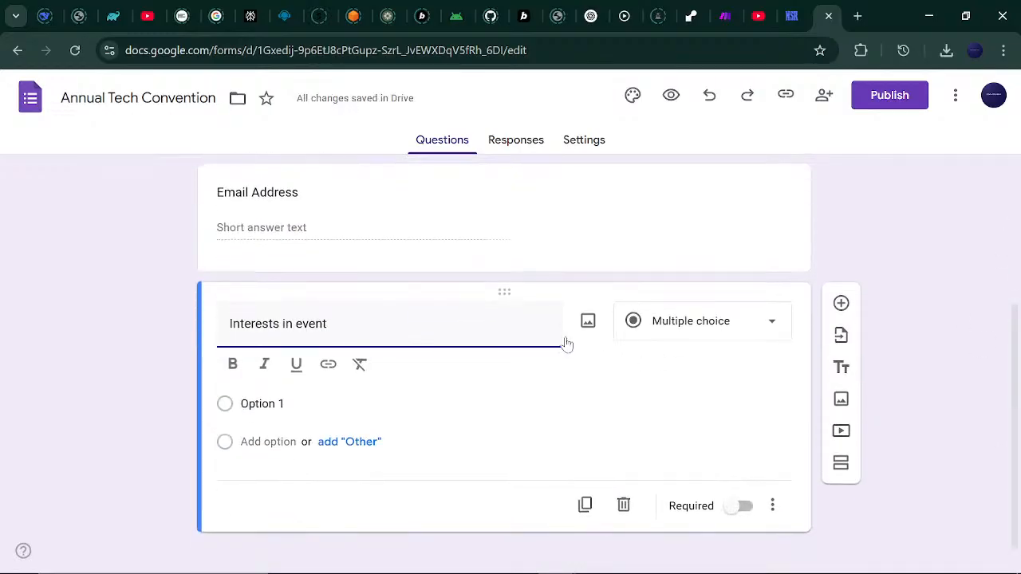
text(e.g l)
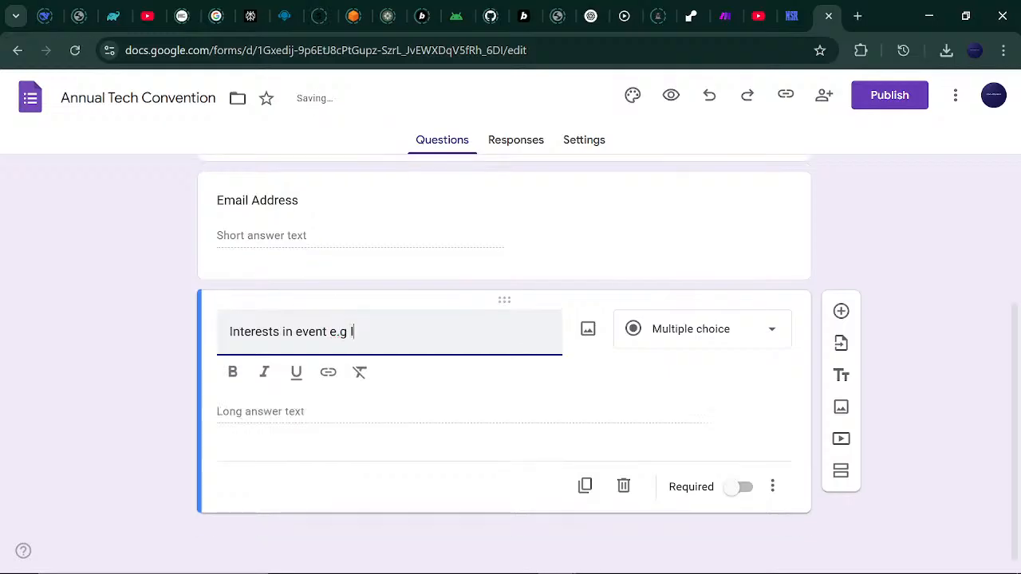
key(BackSpace)
text(AI Automa)
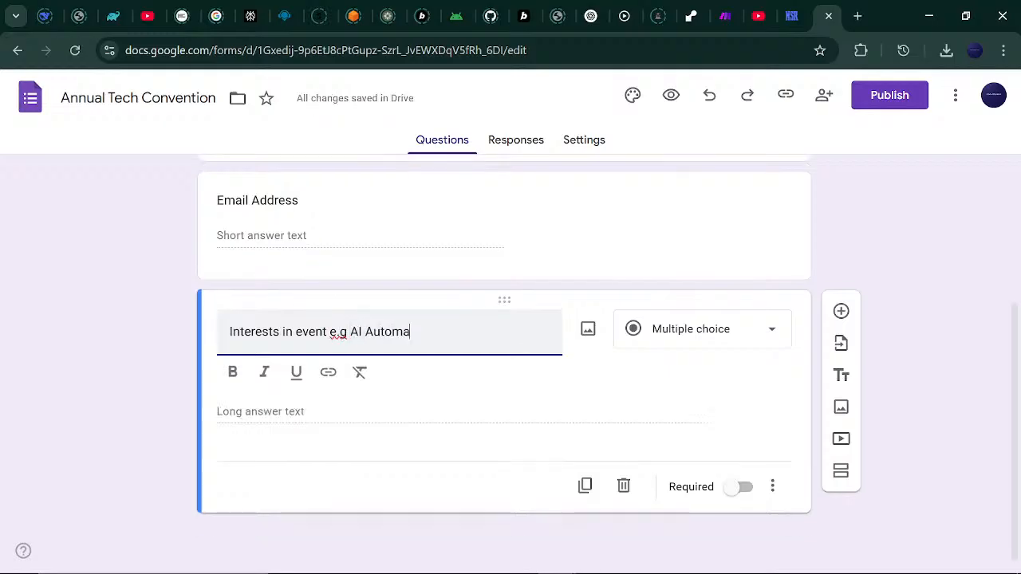
text(tions, )
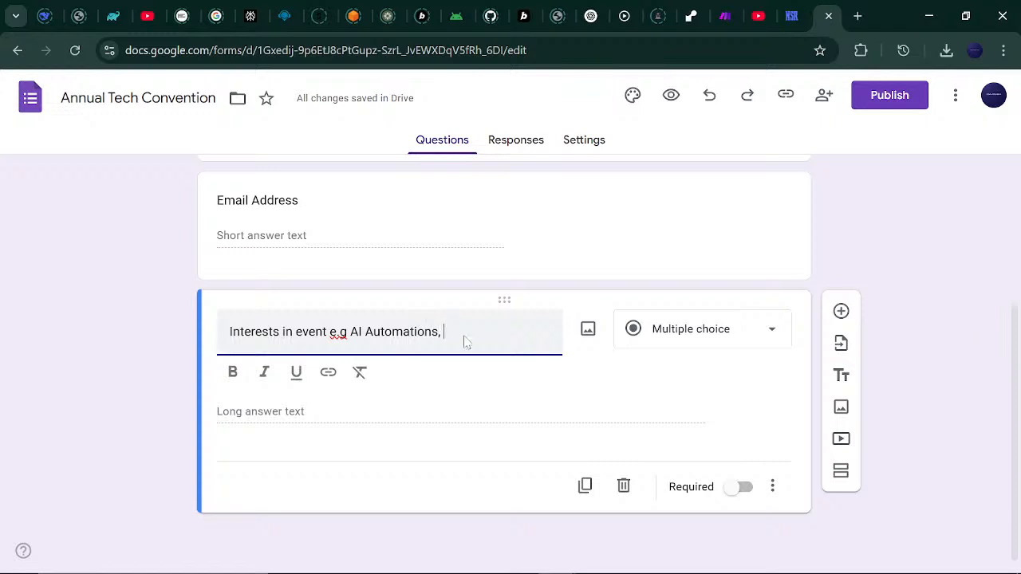
text(AI Agents,)
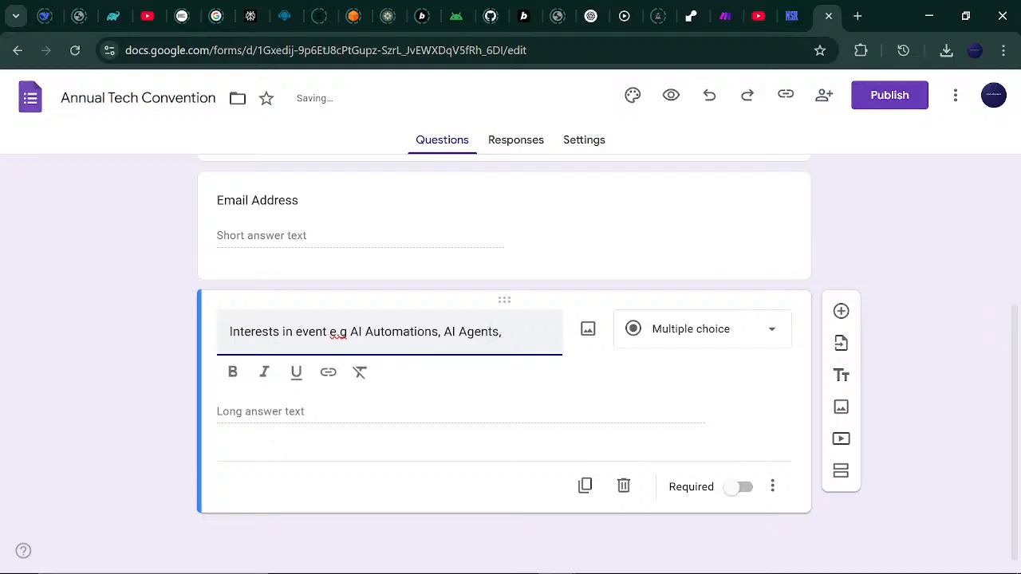
text(Ops,)
key(BackSpace)
key(BackSpace)
text(..)
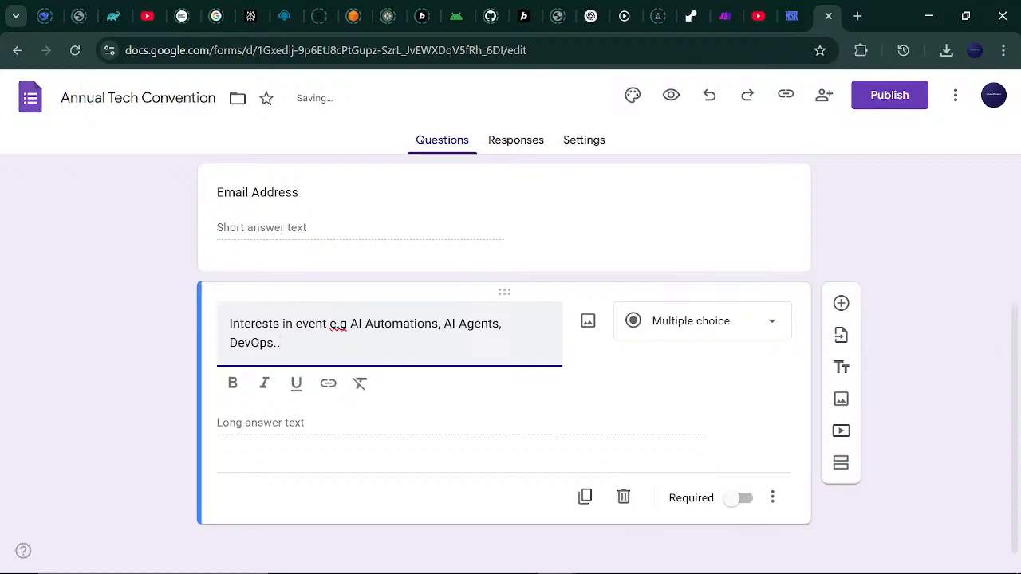
Make the Interests question a Paragraph answer and add a blank question below it.
click(766, 324)
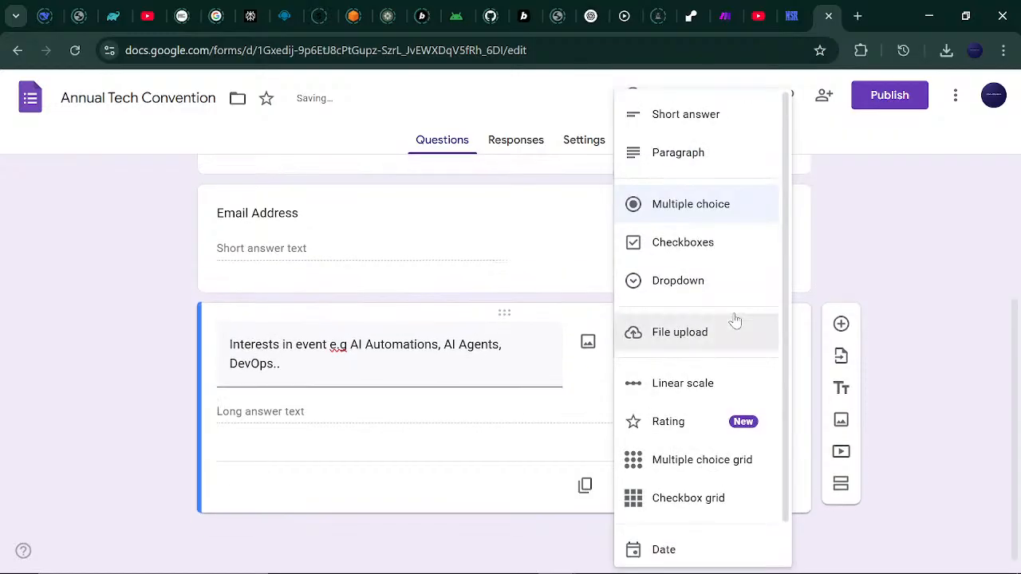
click(698, 163)
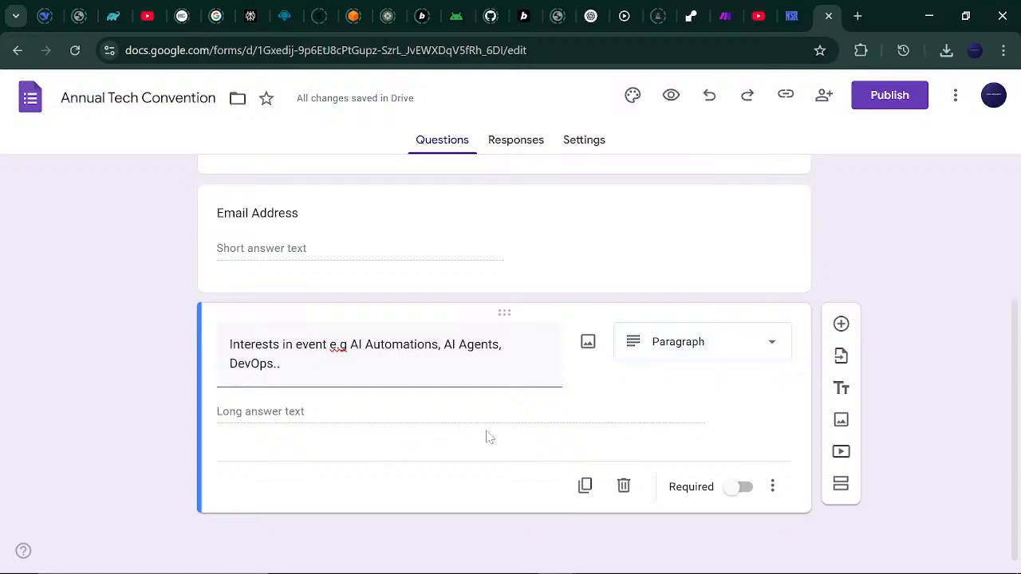
click(842, 324)
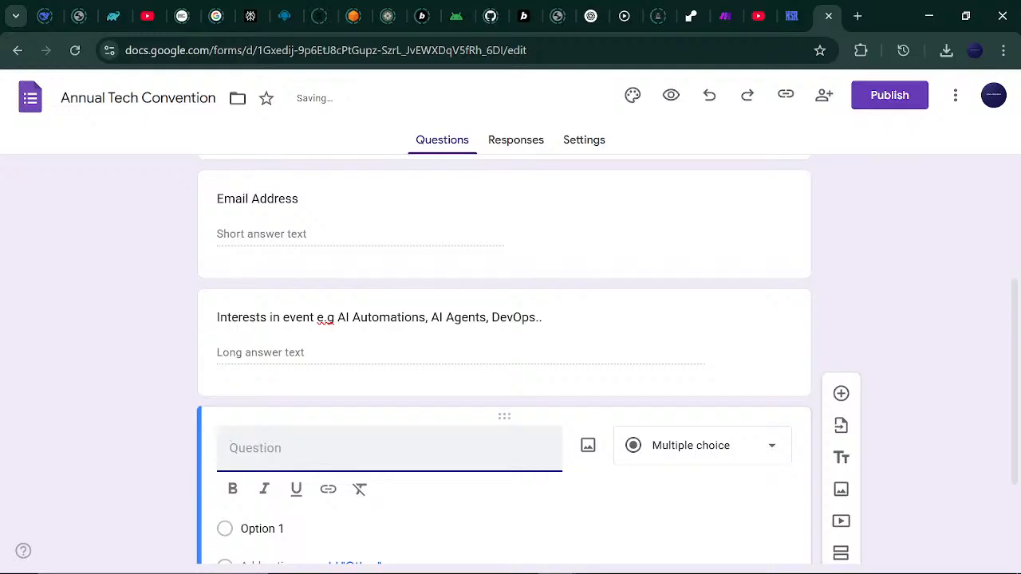
Title the new question 'Food Choice' and make it a Dropdown question.
text(RSV)
key(BackSpace)
key(BackSpace)
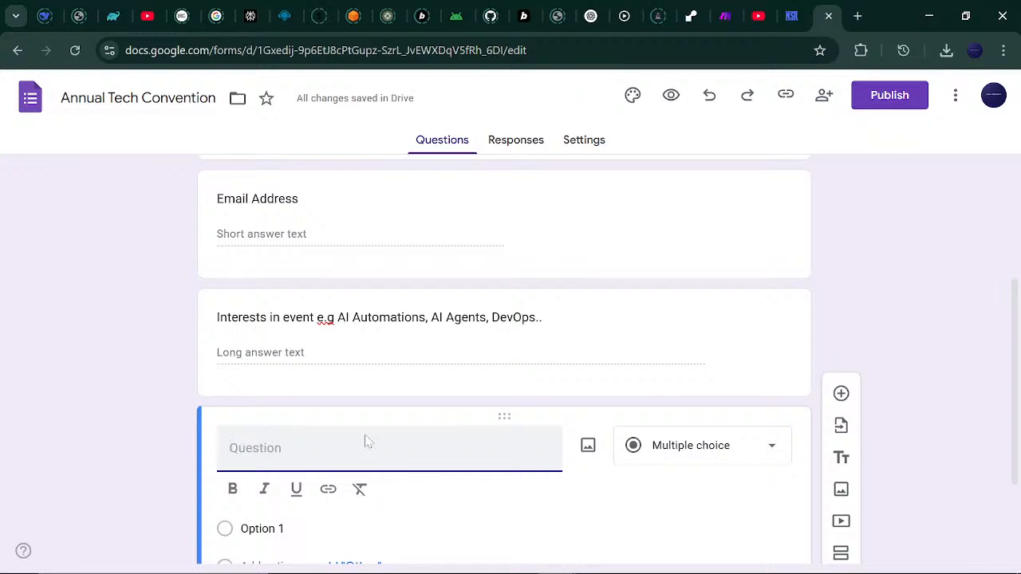
text(Food Choice)
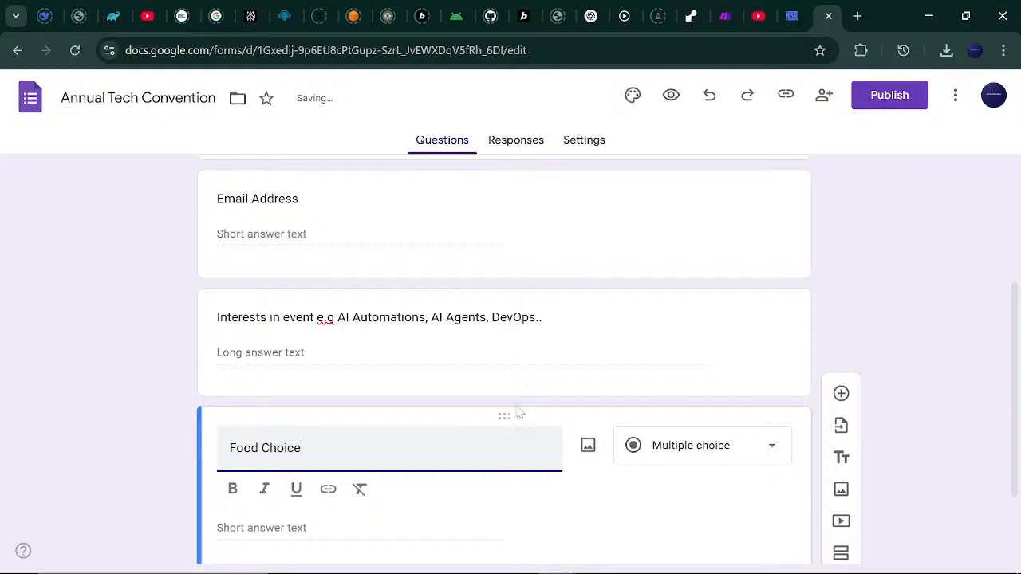
click(775, 456)
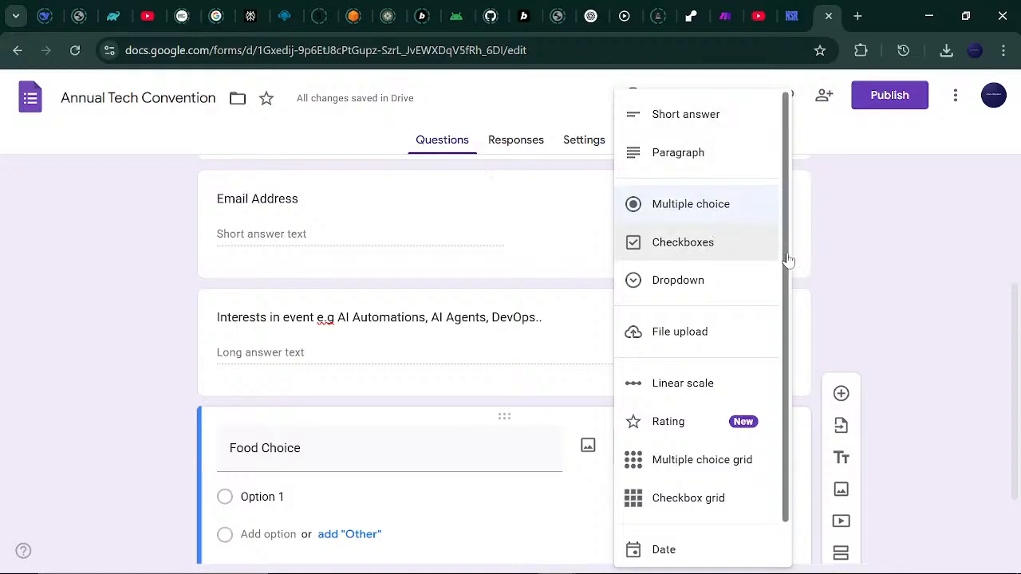
scroll(787, 326, down, 1)
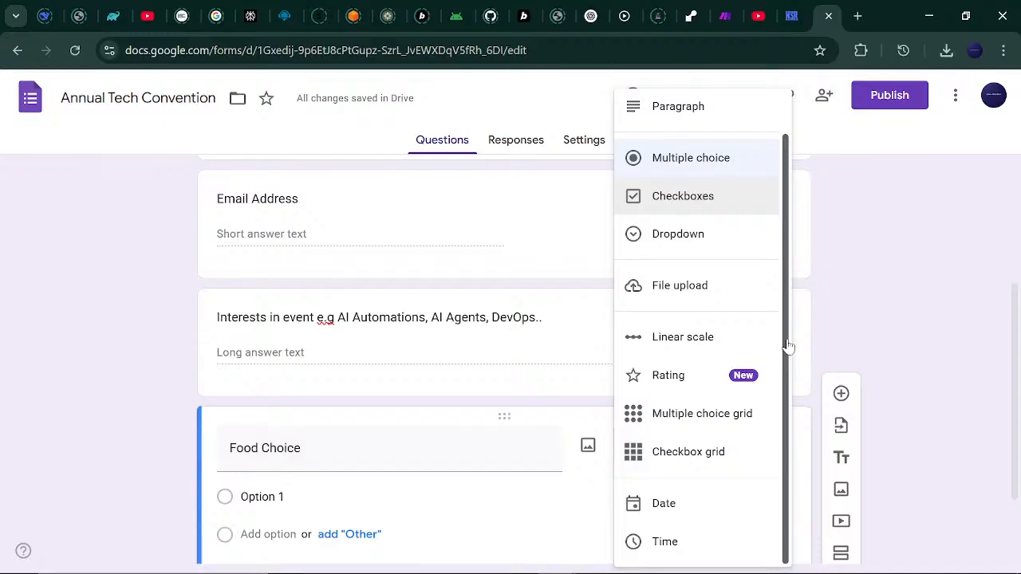
click(734, 238)
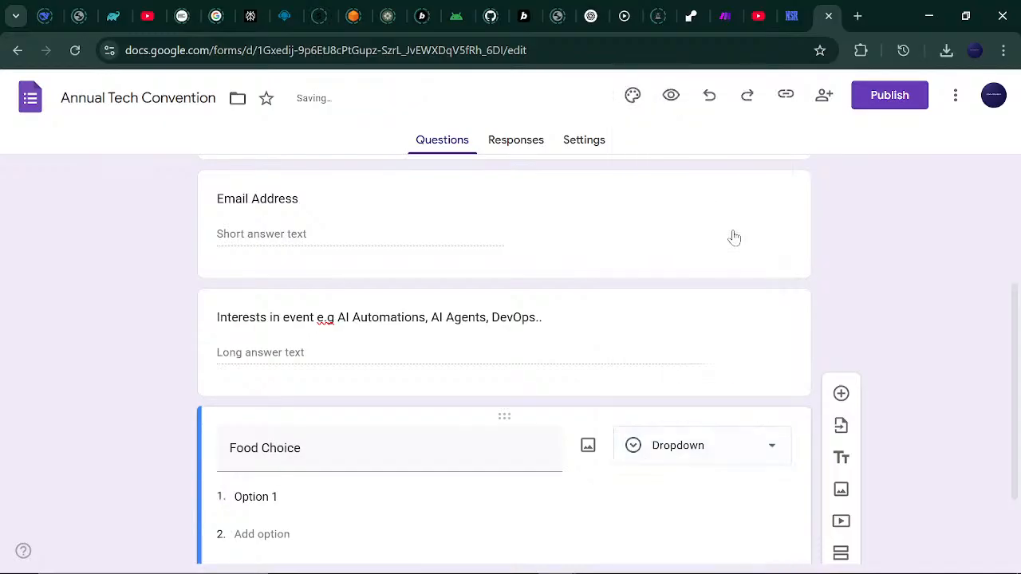
Enter the dropdown options 'All Inclusive' and 'Vegeterian'.
click(376, 492)
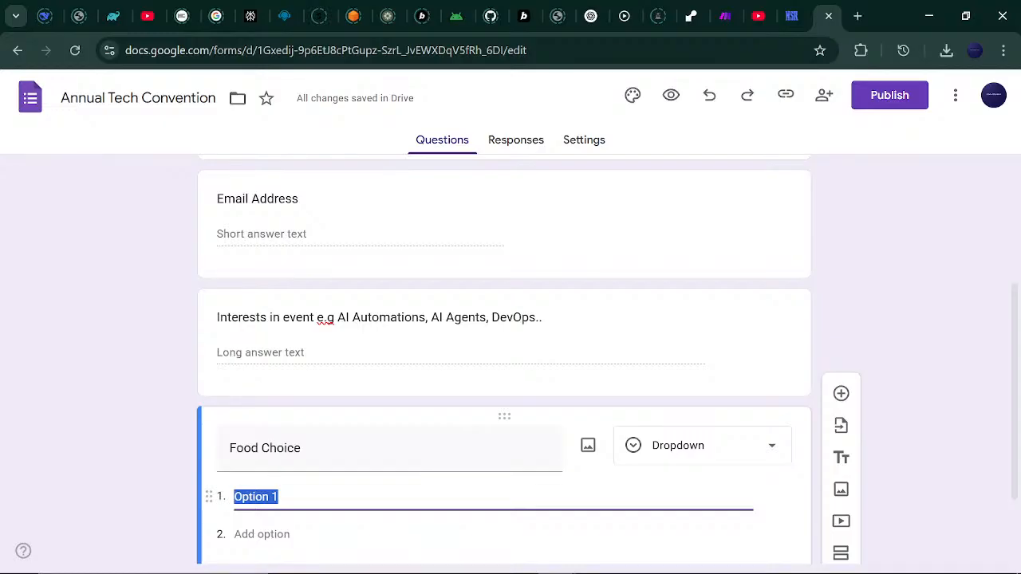
text(a)
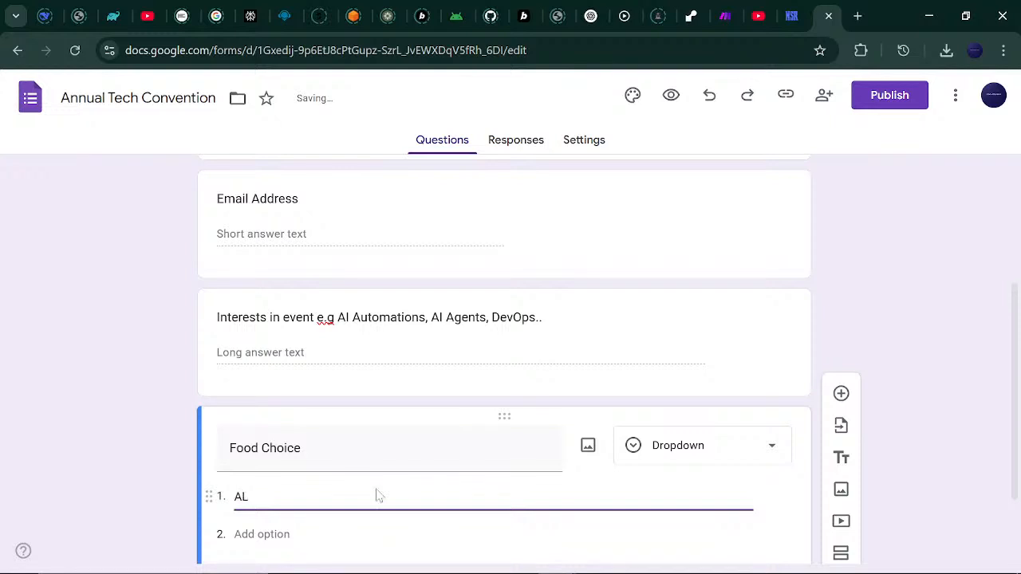
text(ll Inclusive)
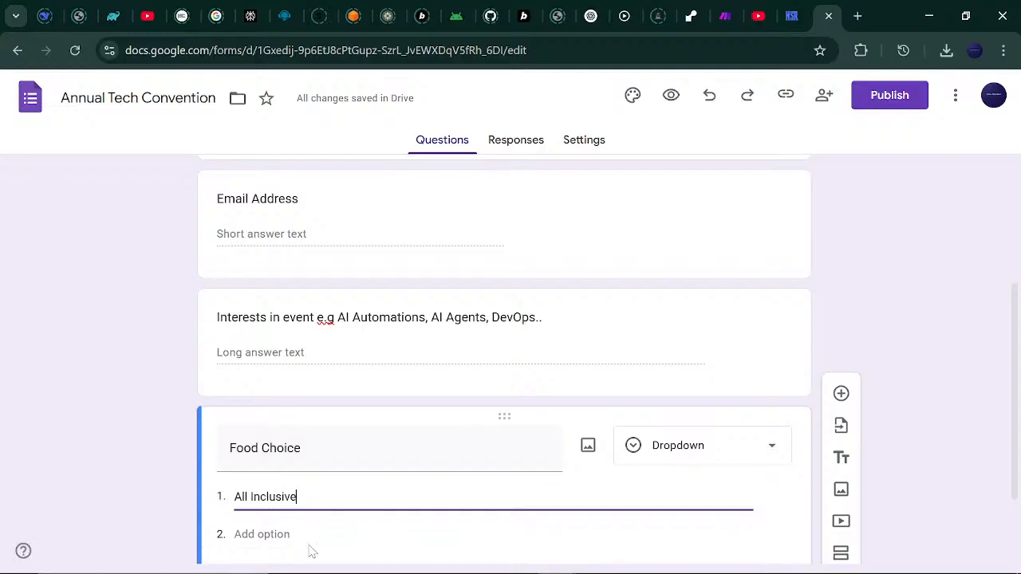
click(289, 540)
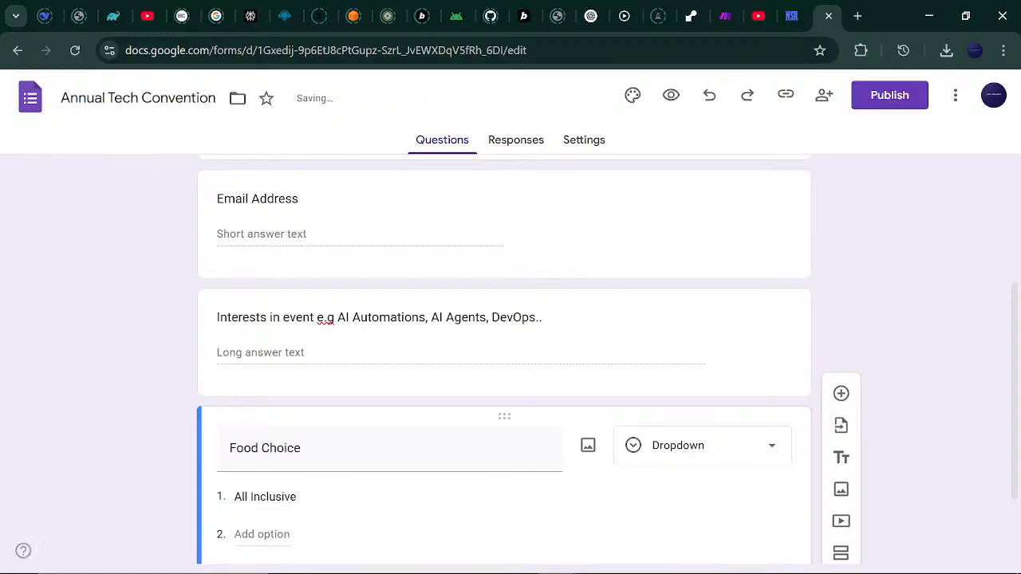
click(239, 534)
text(Vegeter)
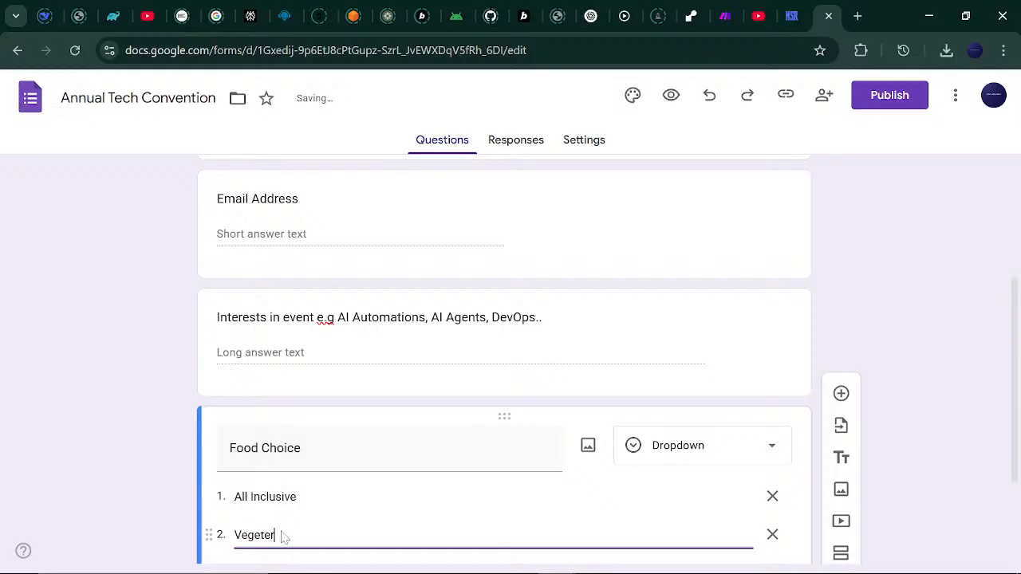
text(ian)
right_click(270, 539)
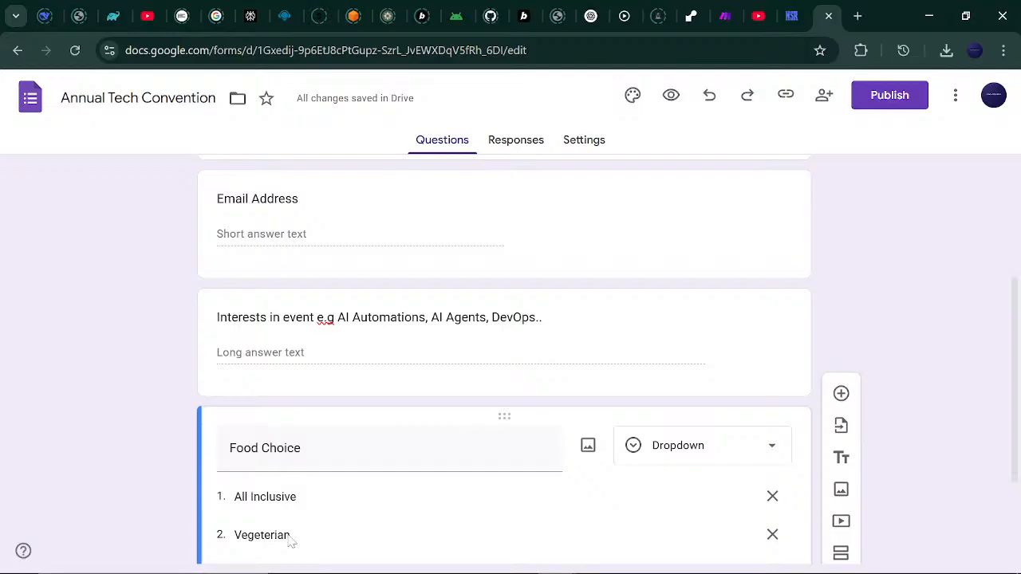
click(273, 540)
right_click(292, 545)
Correct the second option's spelling to 'Vegetarian' and make Food Choice required.
scroll(589, 524, down, 2)
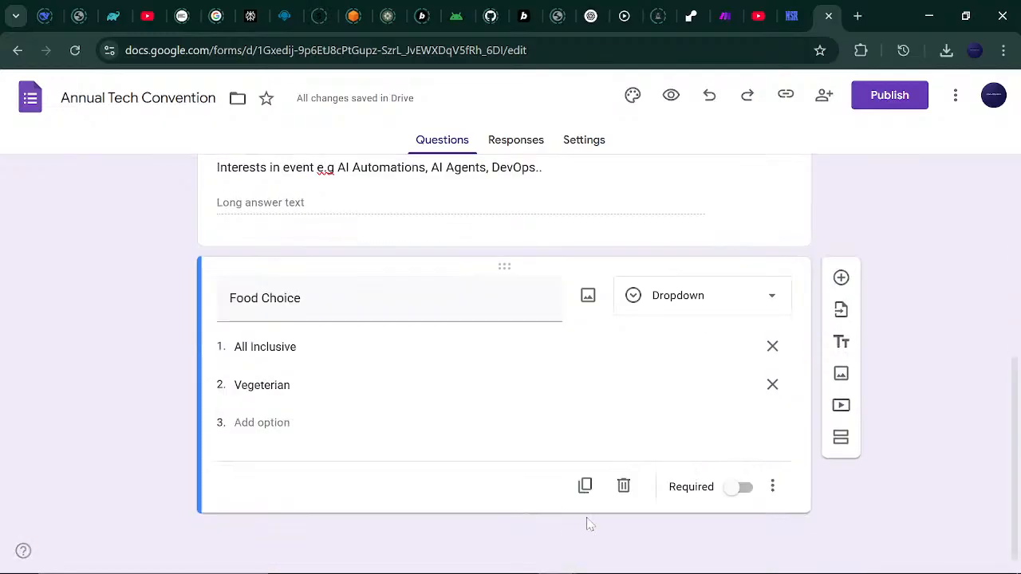
click(270, 385)
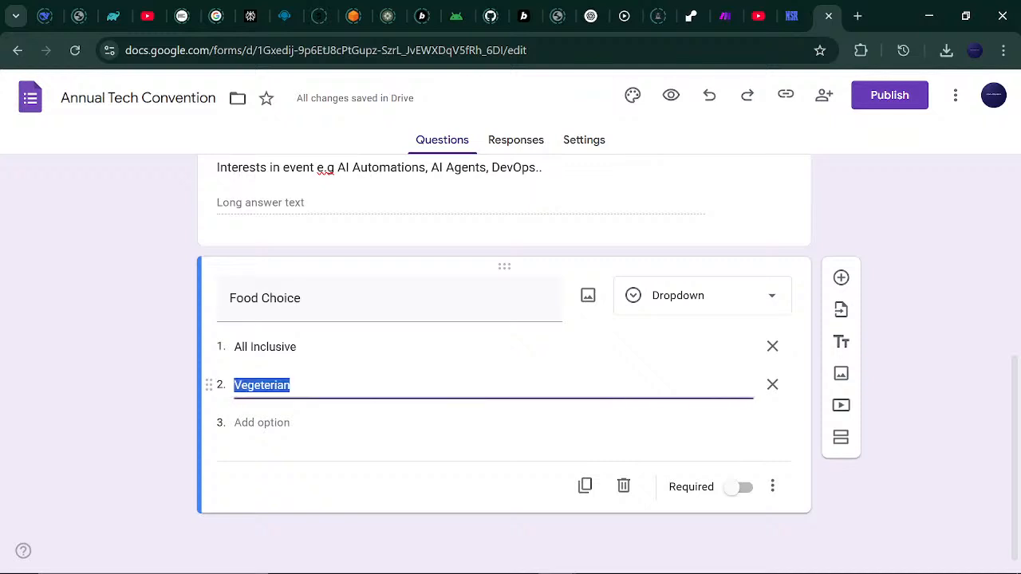
click(270, 386)
key(BackSpace)
text(a)
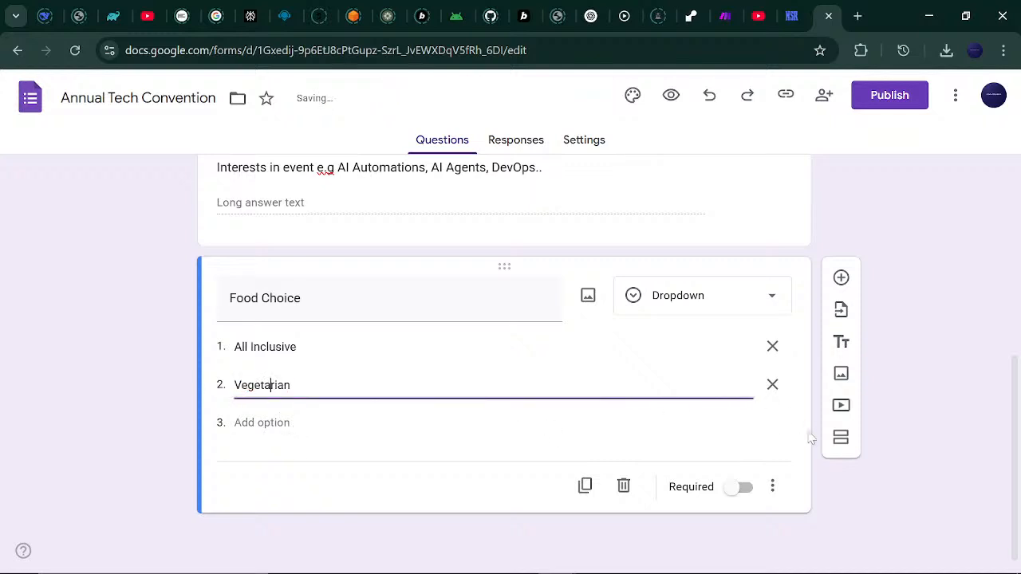
click(742, 486)
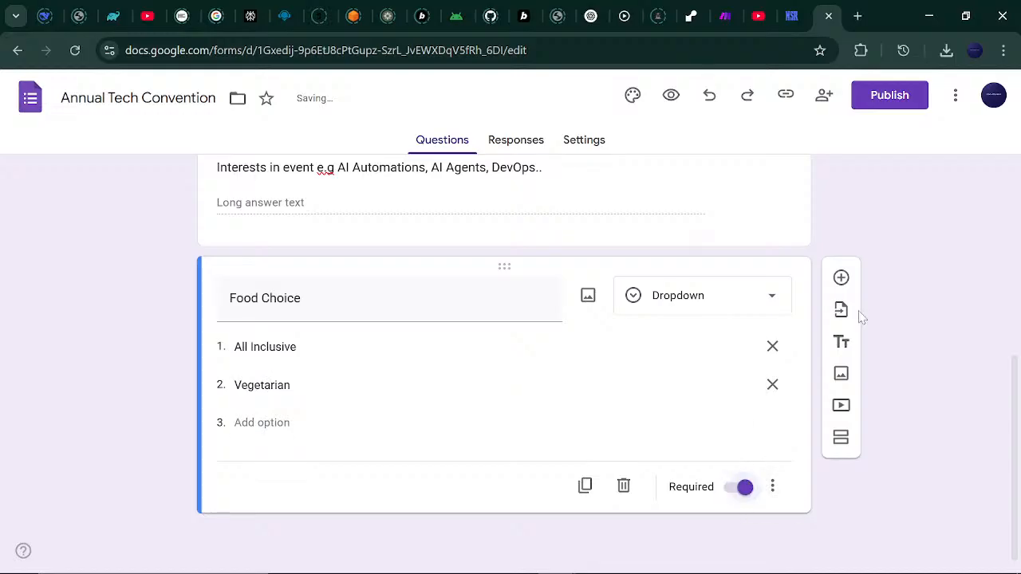
Add a Dropdown question titled 'RSVP' below Food Choice.
click(841, 278)
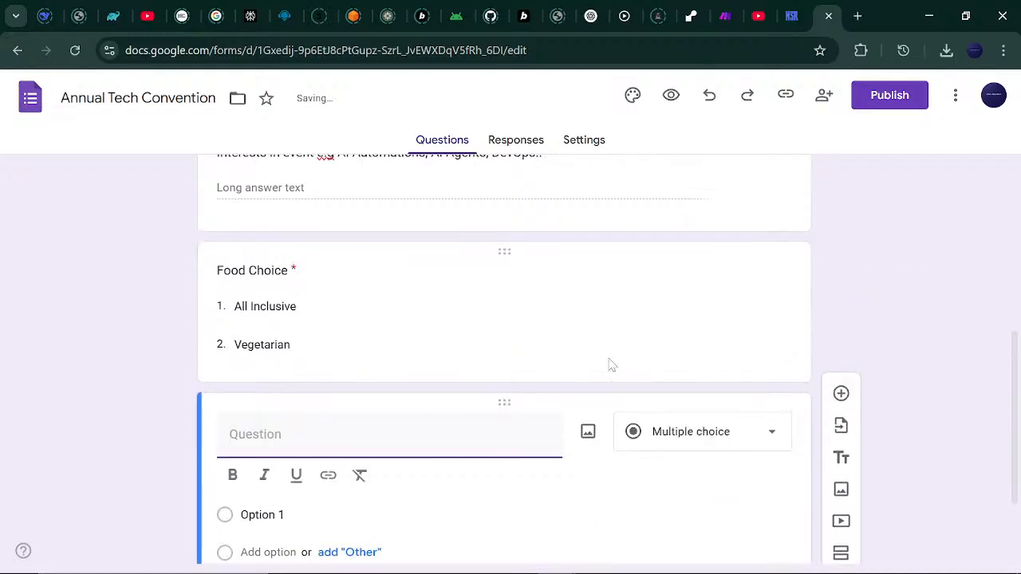
text(RSVP)
click(729, 438)
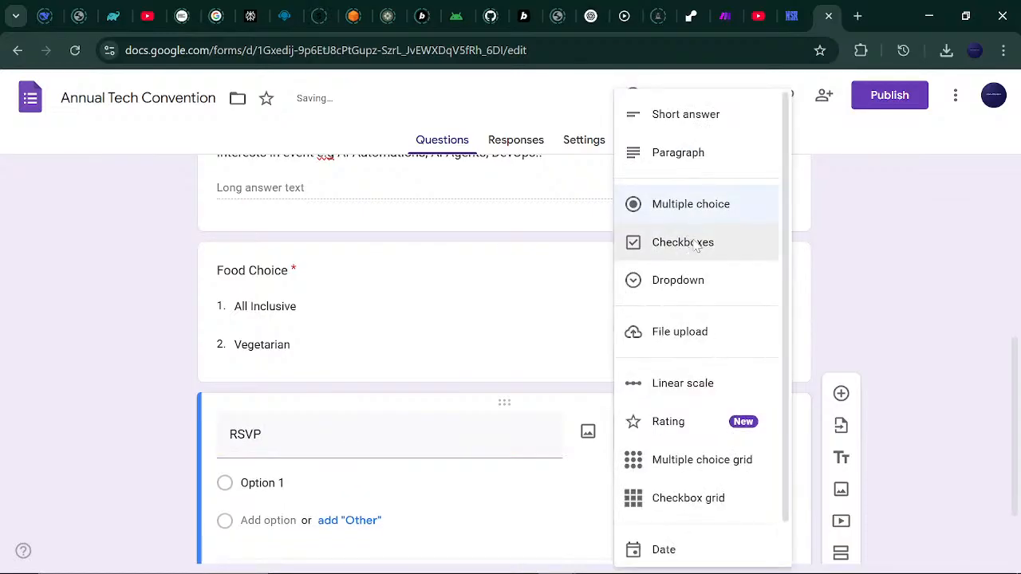
click(688, 279)
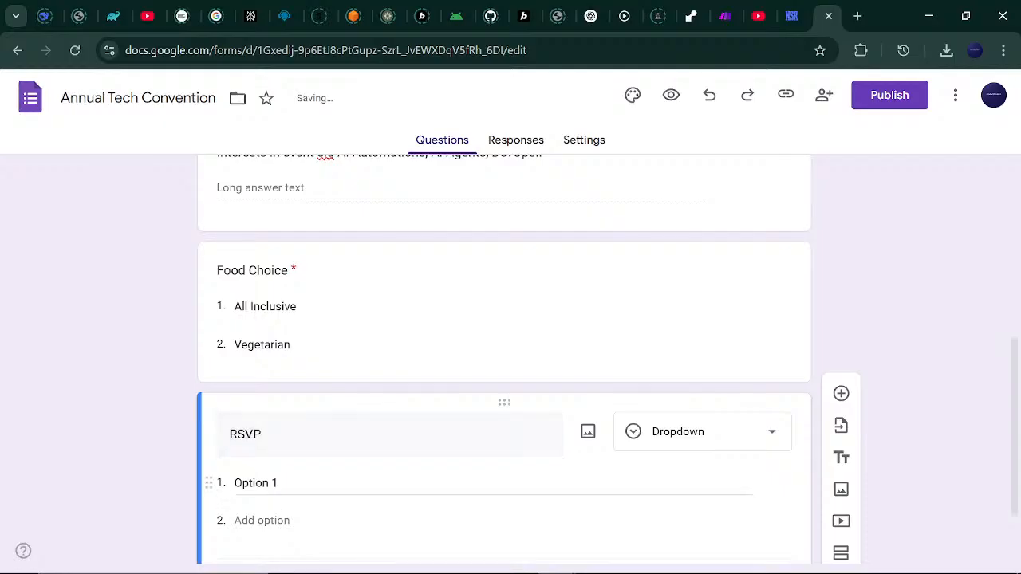
Give RSVP the options Yes, No and Maybe, and make it required.
click(492, 483)
text(Yes)
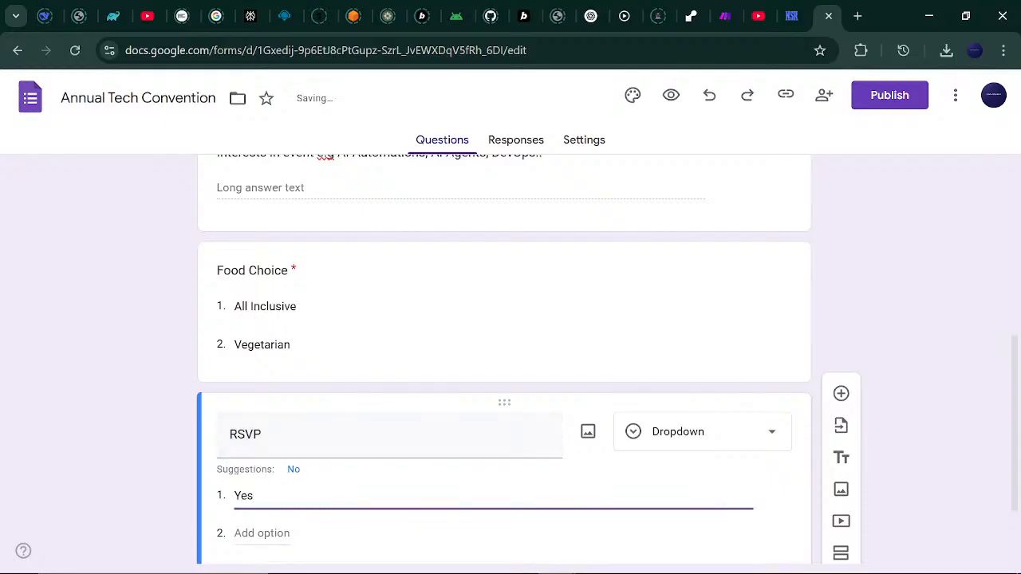
key(Return)
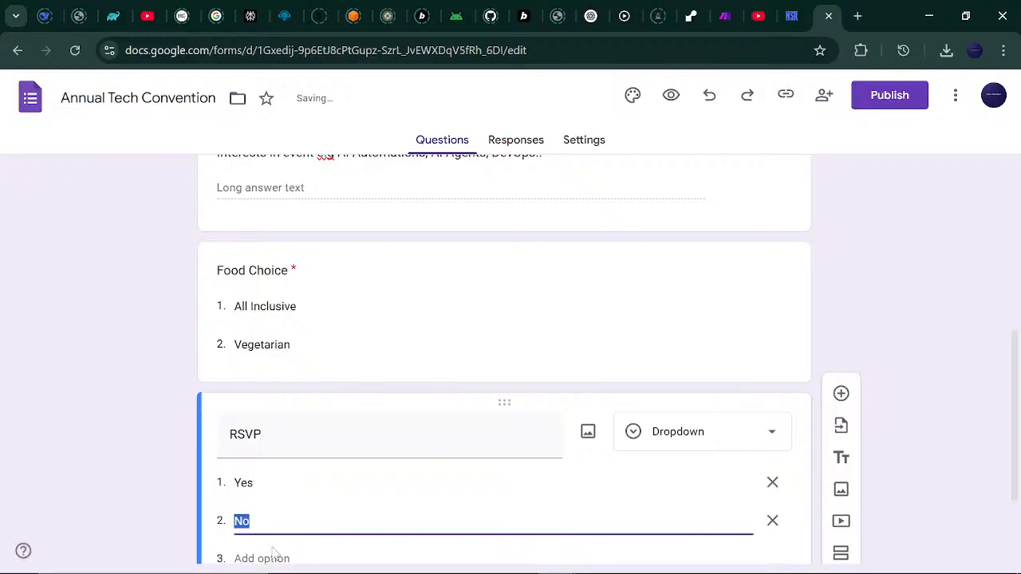
click(277, 558)
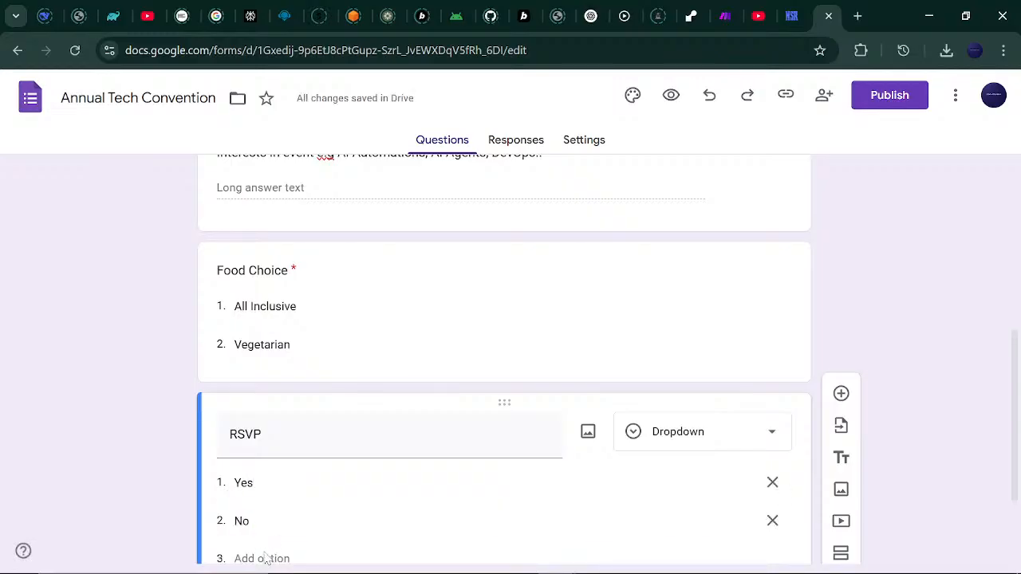
drag(1012, 381, 1009, 449)
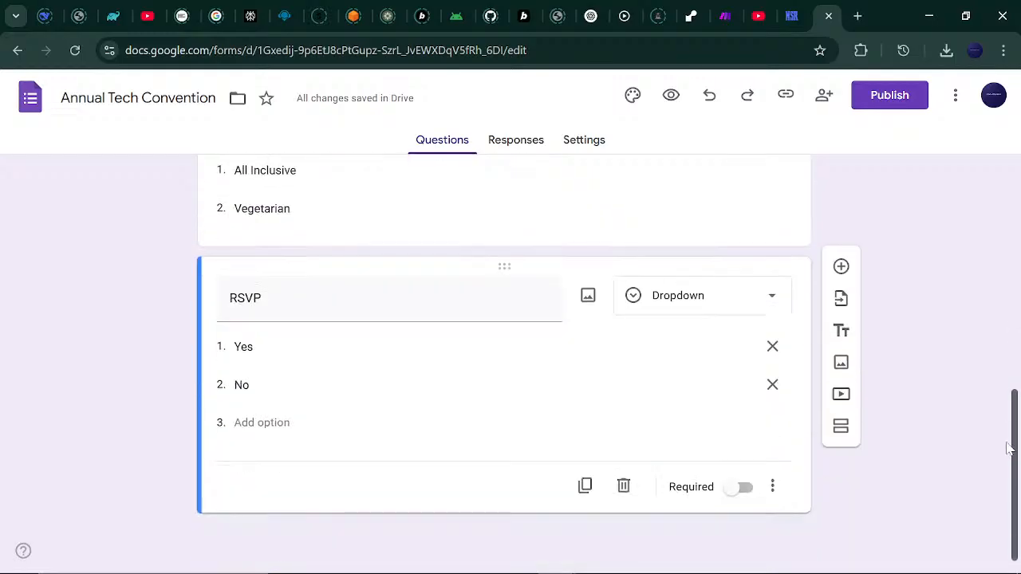
click(262, 423)
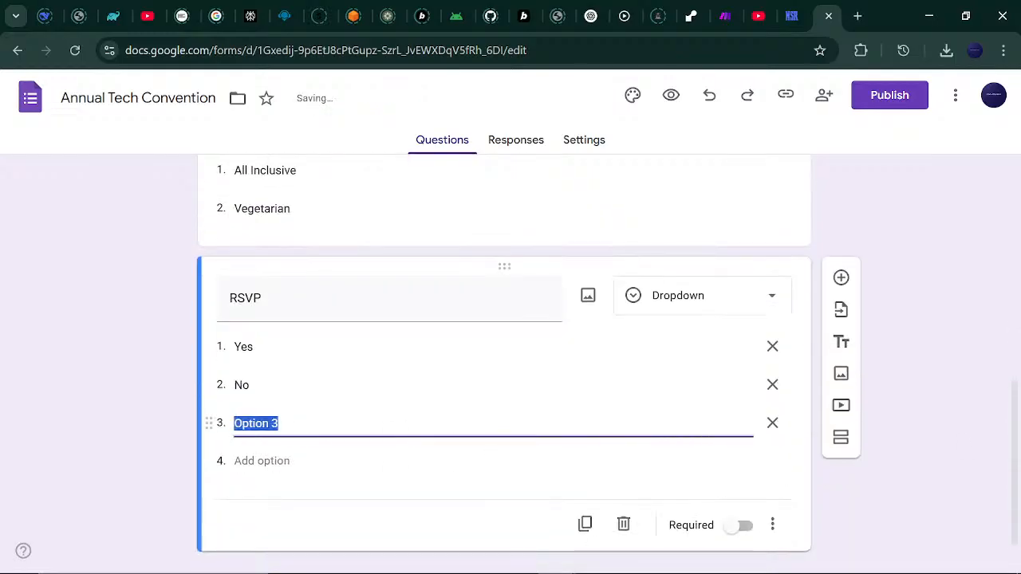
text(Maybe)
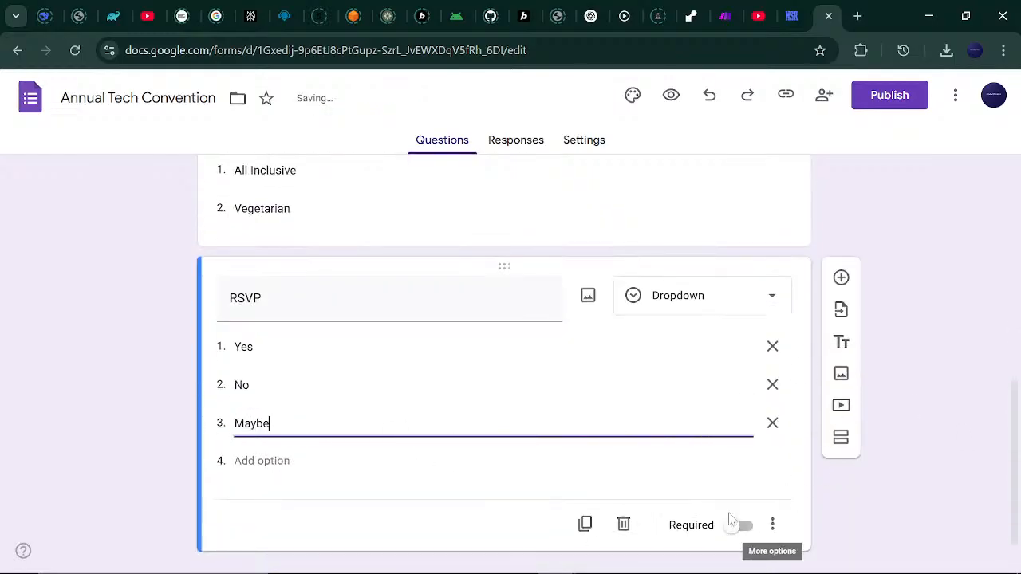
click(744, 526)
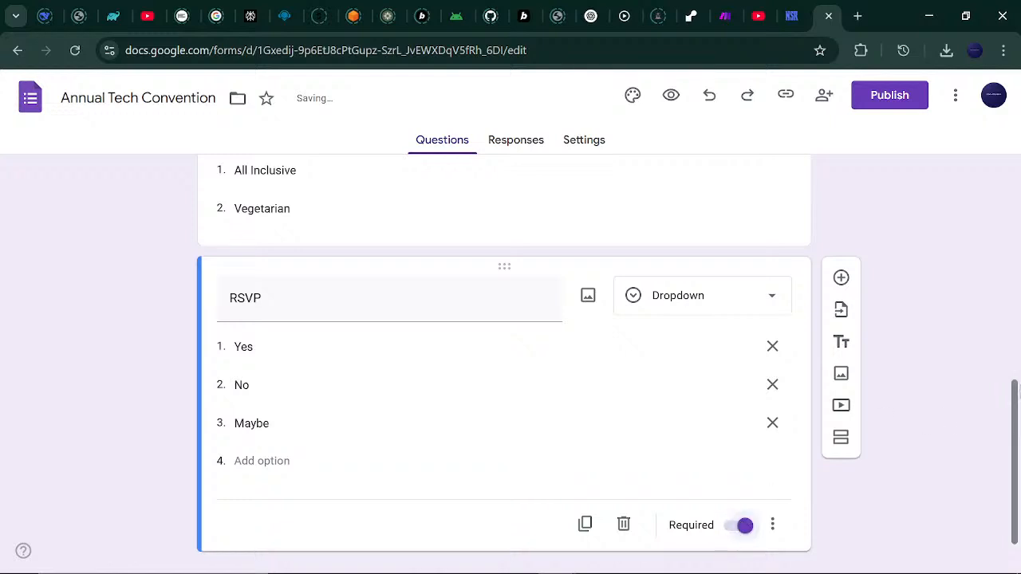
drag(1013, 383, 852, 319)
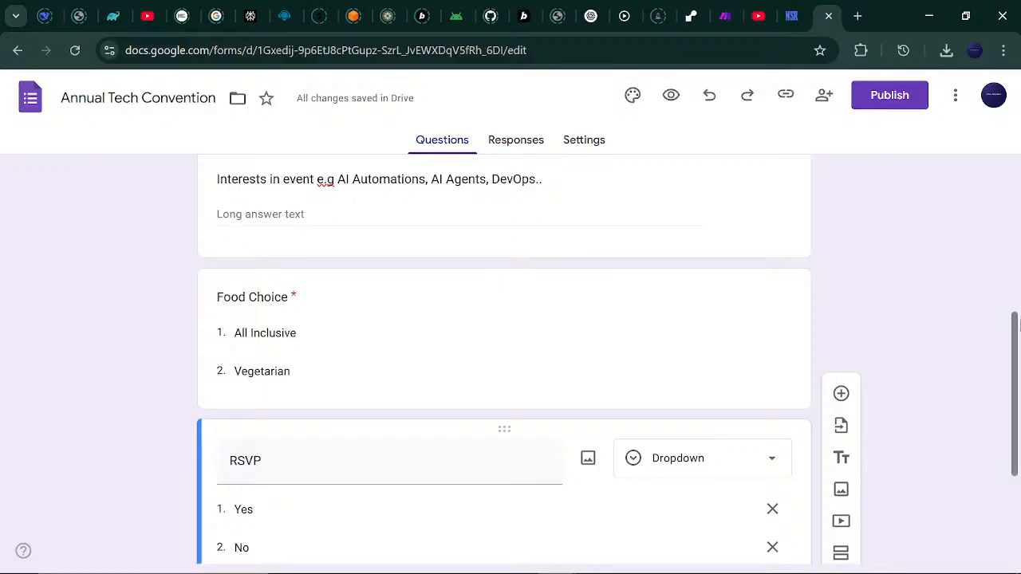
Make the Interests question required.
drag(1015, 322, 960, 348)
click(631, 315)
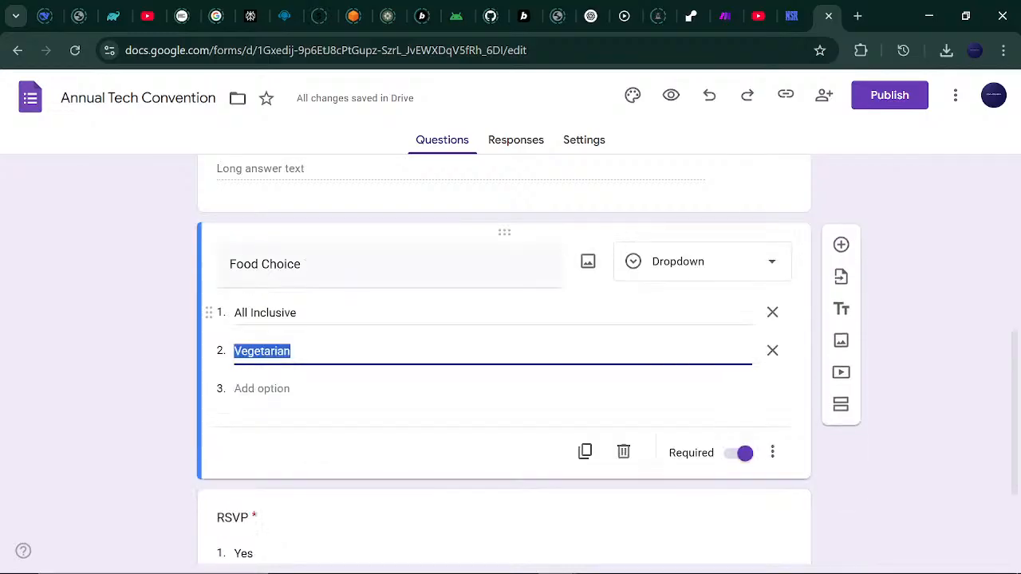
drag(1015, 361, 1019, 209)
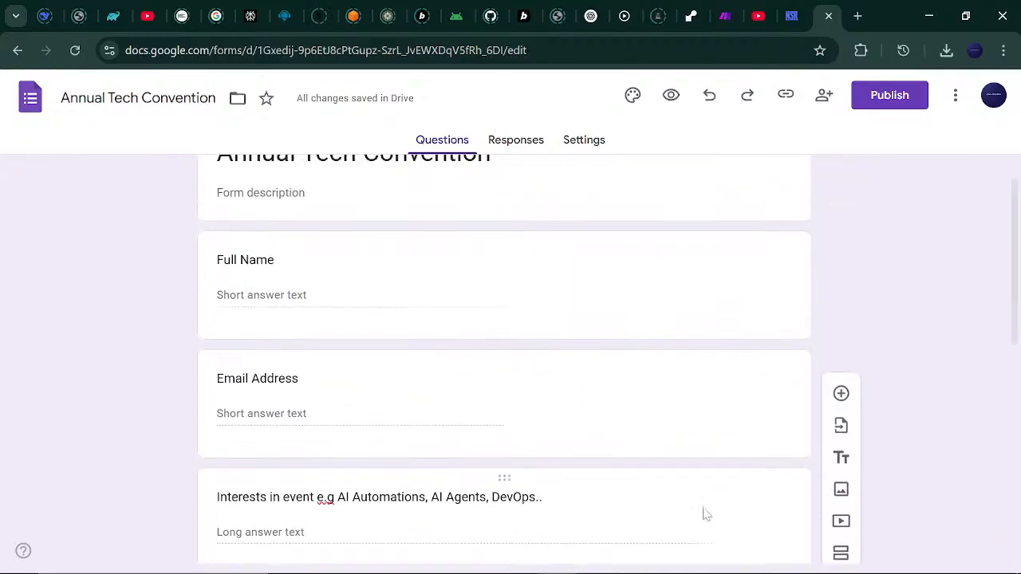
click(668, 521)
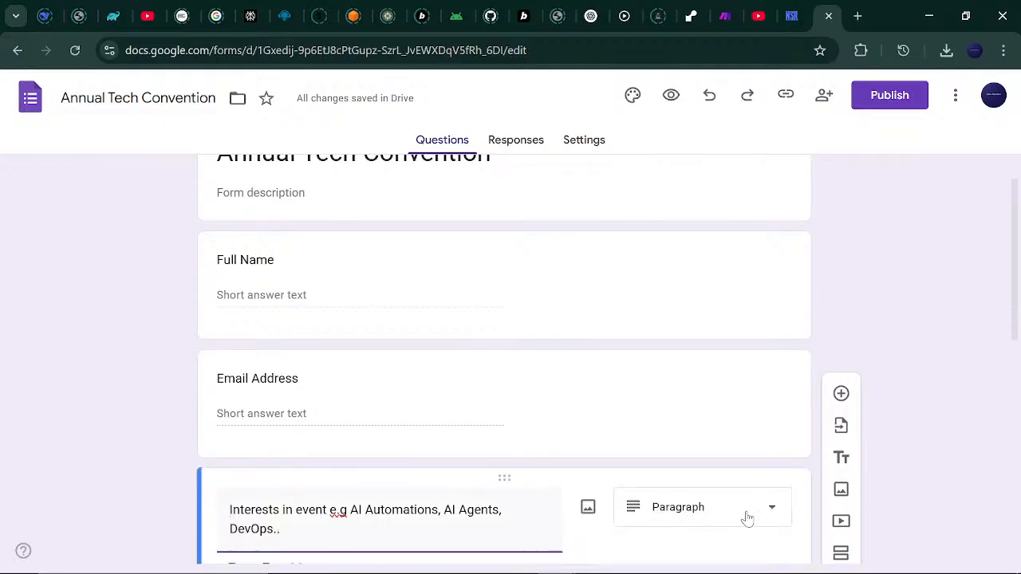
drag(1018, 311, 1018, 380)
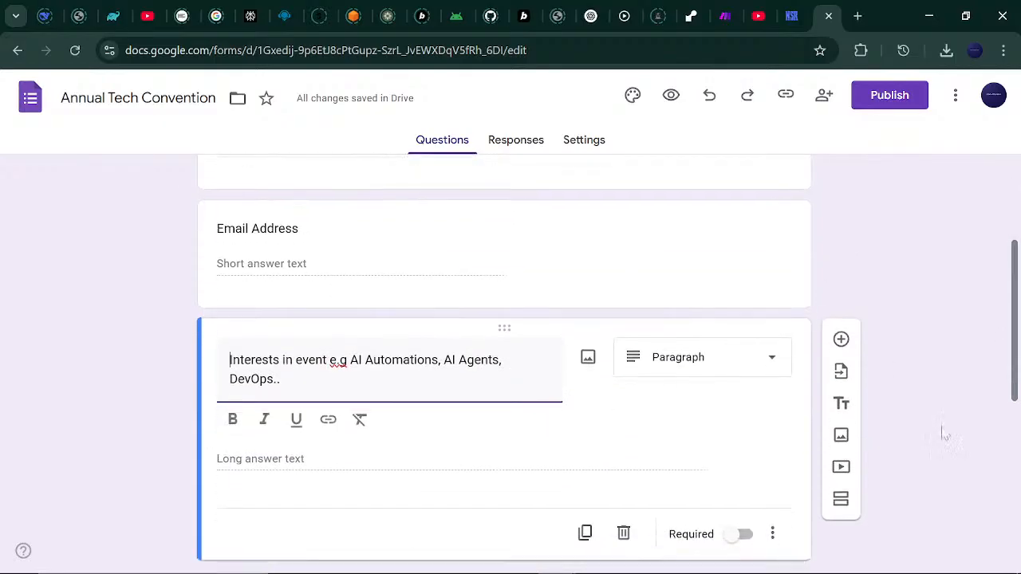
click(736, 534)
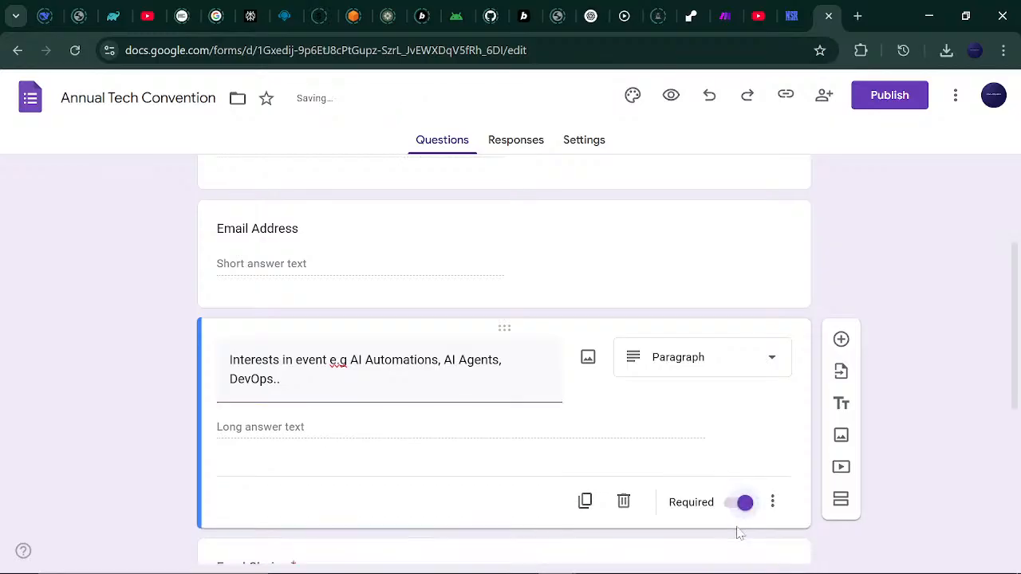
Switch on Required for the Email Address and Full Name questions.
scroll(724, 457, up, 2)
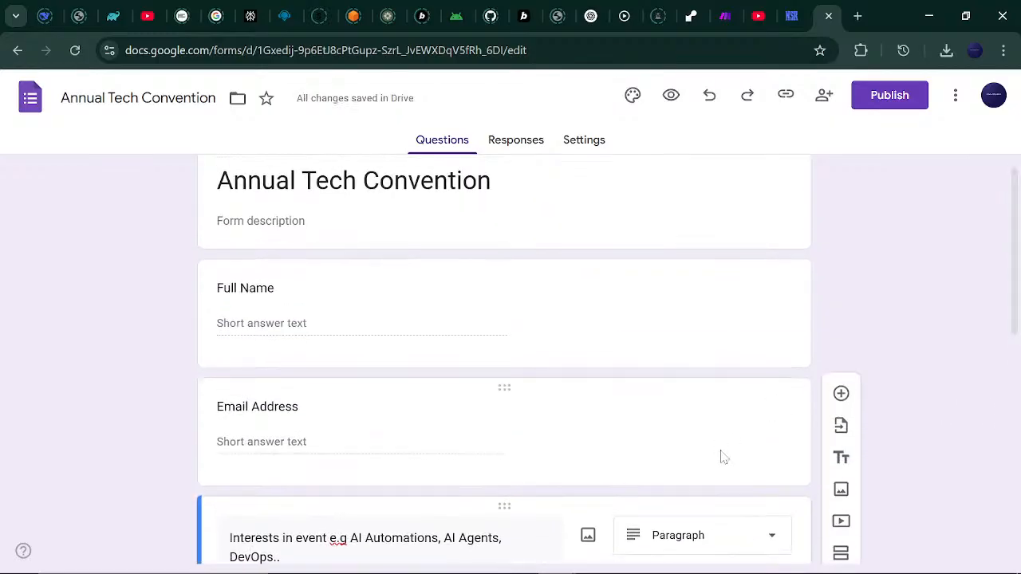
click(734, 403)
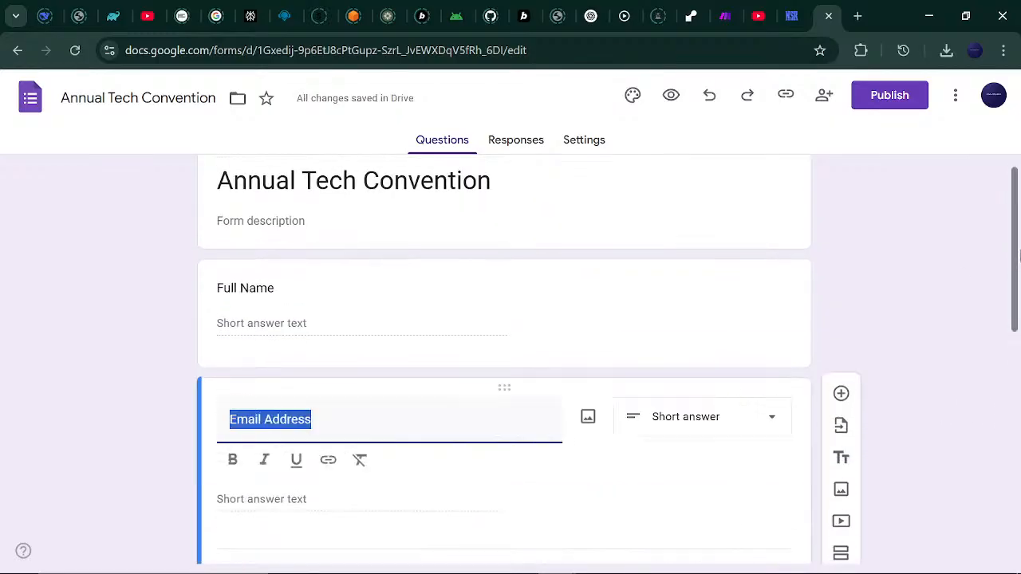
scroll(1017, 253, down, 3)
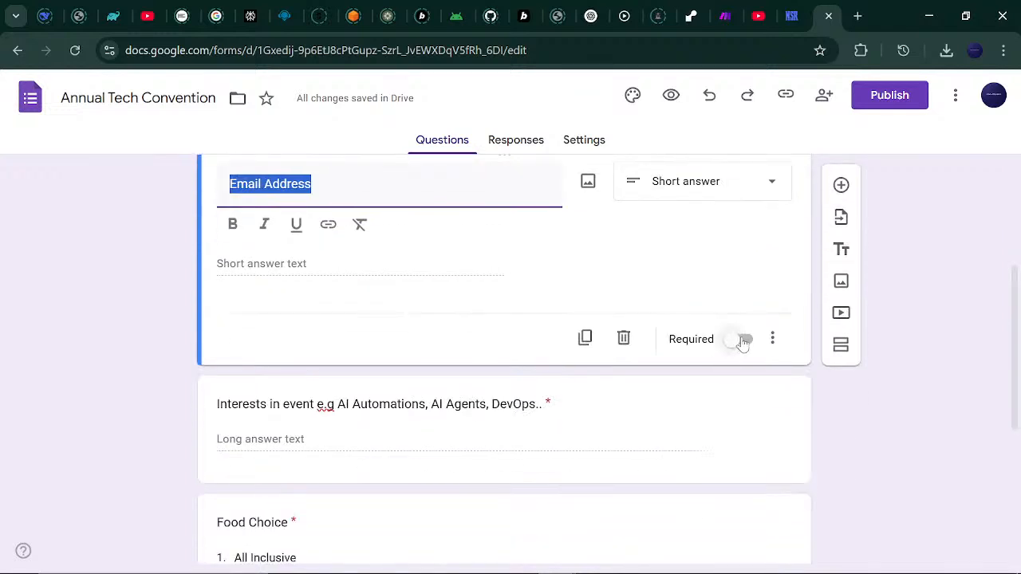
click(737, 309)
scroll(745, 347, up, 3)
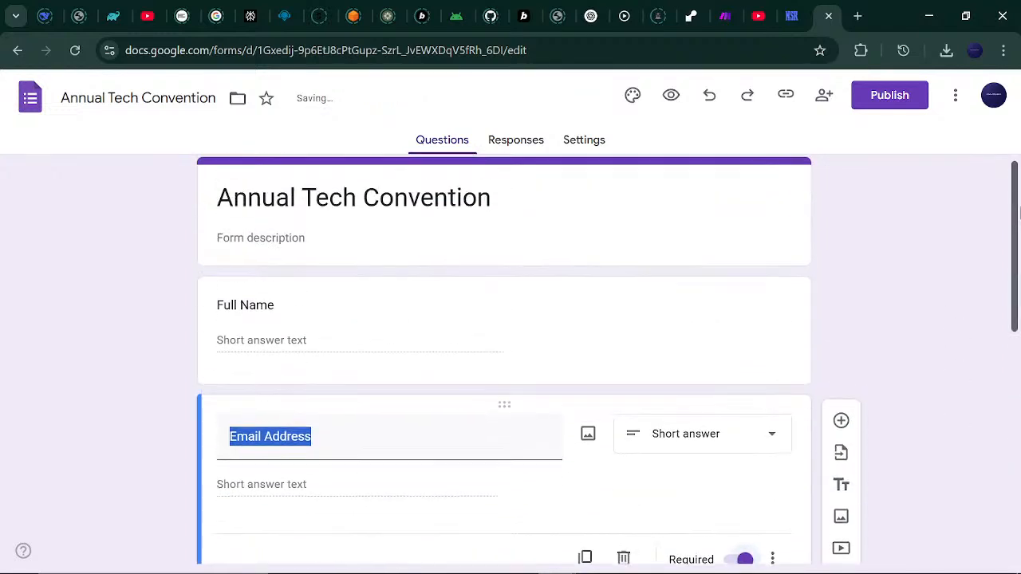
click(710, 335)
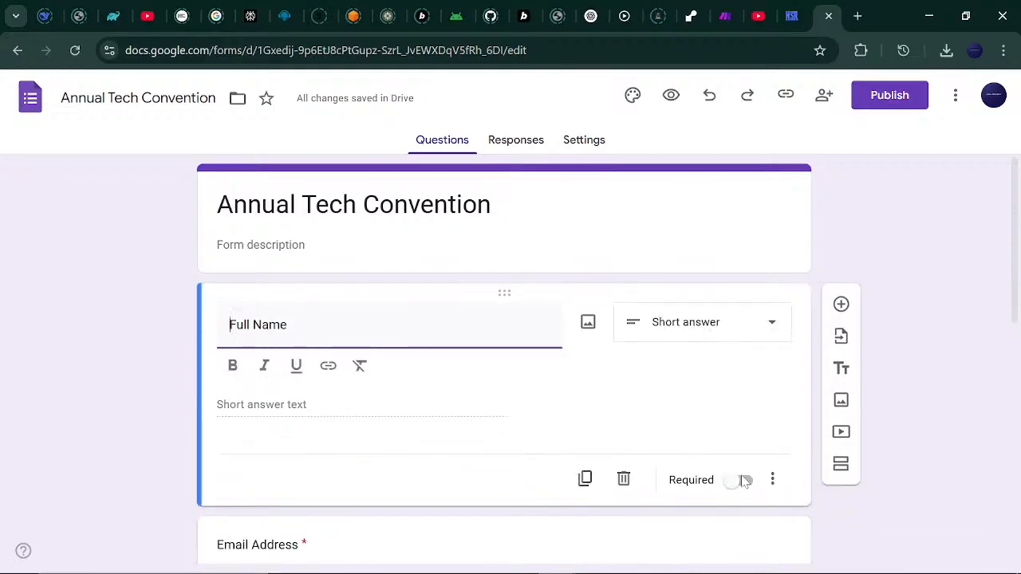
click(742, 481)
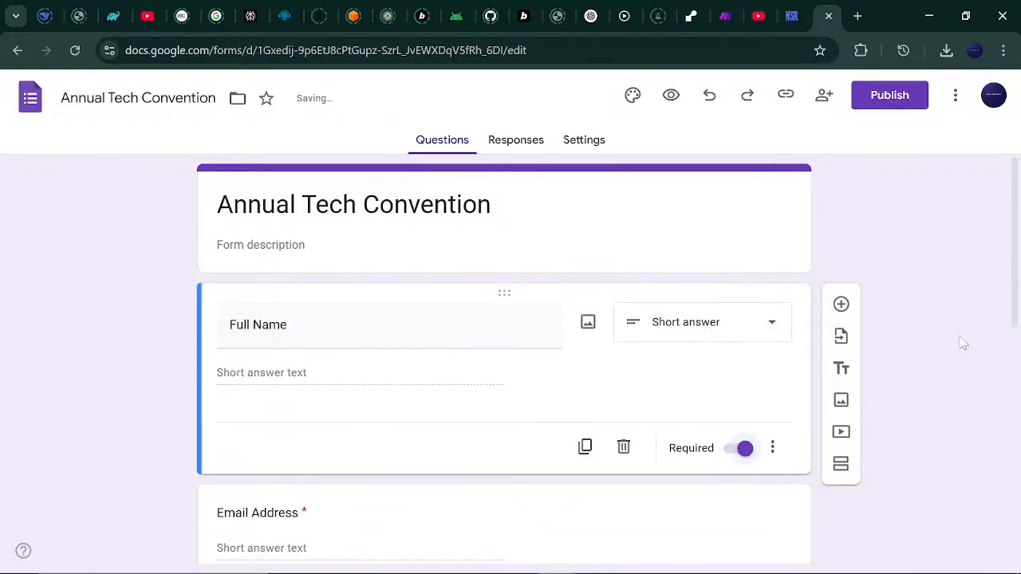
drag(1018, 272, 973, 497)
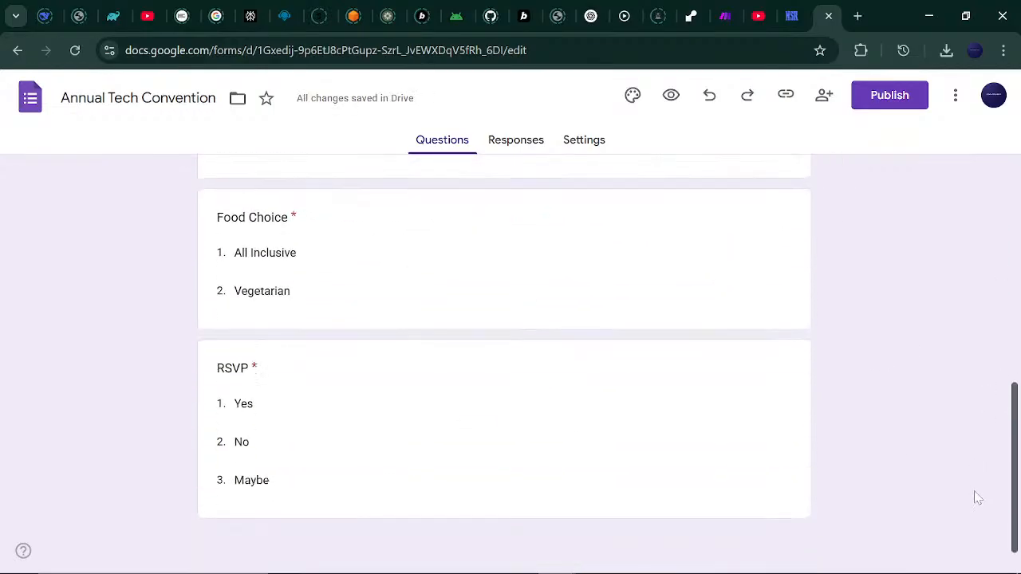
Link responses to a newly created 'Annual Tech Convention (Responses)' spreadsheet.
click(533, 144)
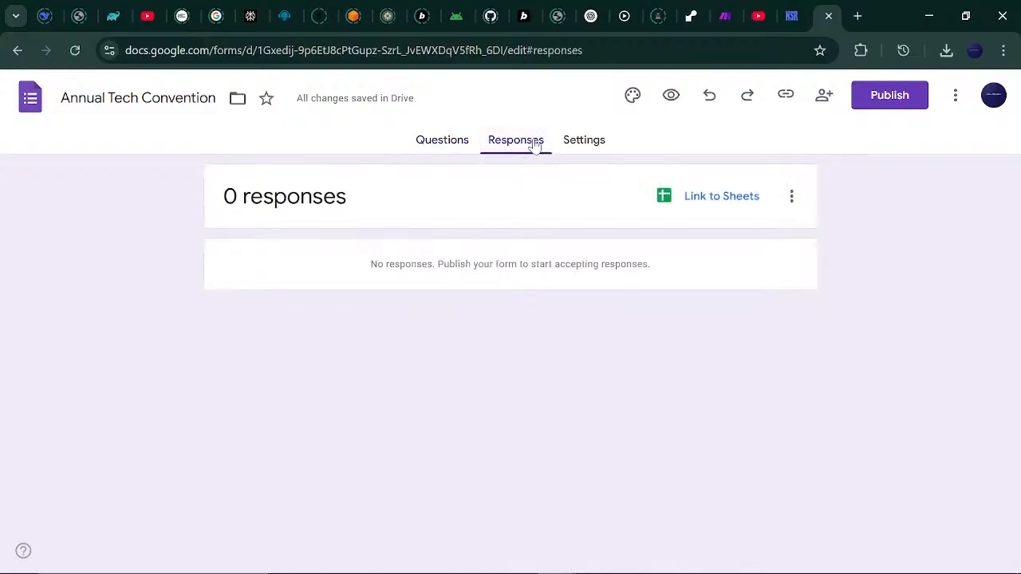
click(690, 206)
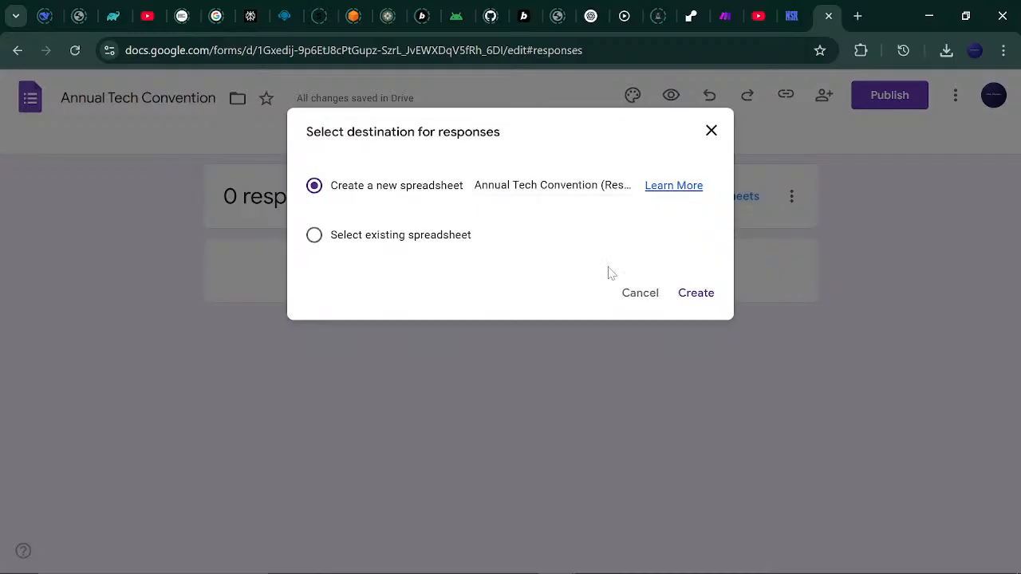
click(696, 293)
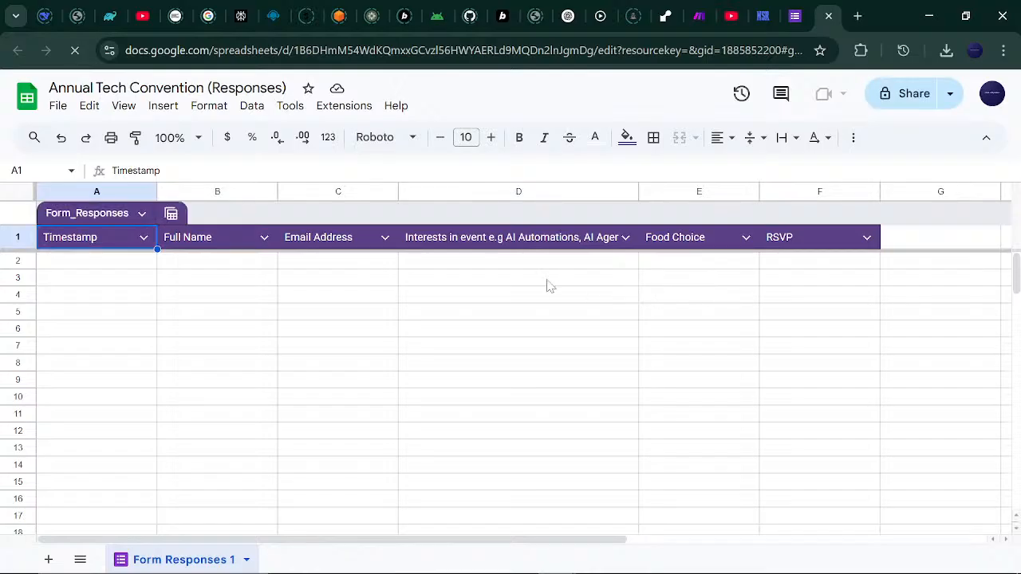
Review the Full Name, Email Address, Interests, Food Choice and RSVP headers, then return to the form's questions.
click(226, 247)
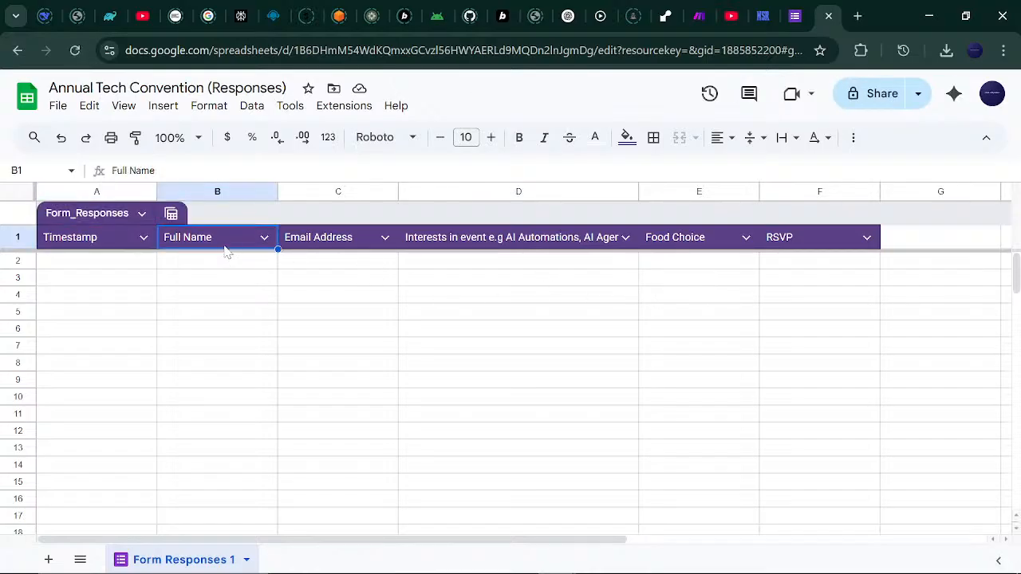
click(304, 245)
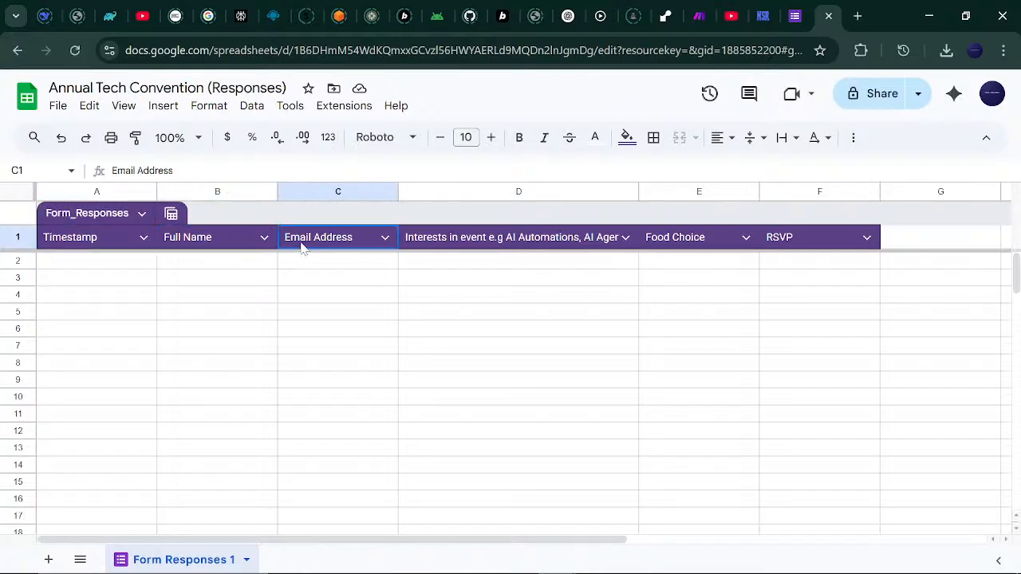
click(481, 249)
click(713, 246)
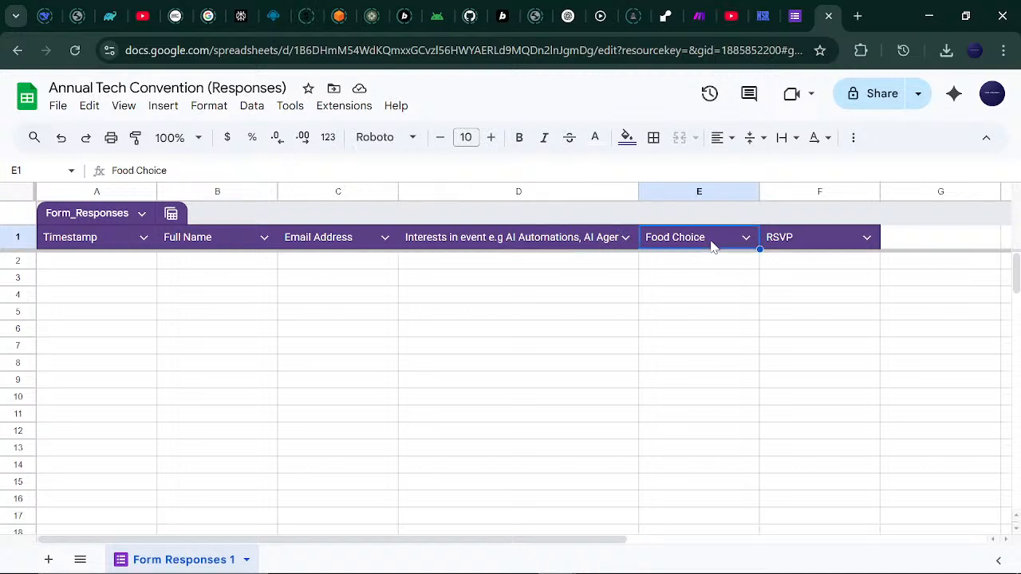
click(821, 243)
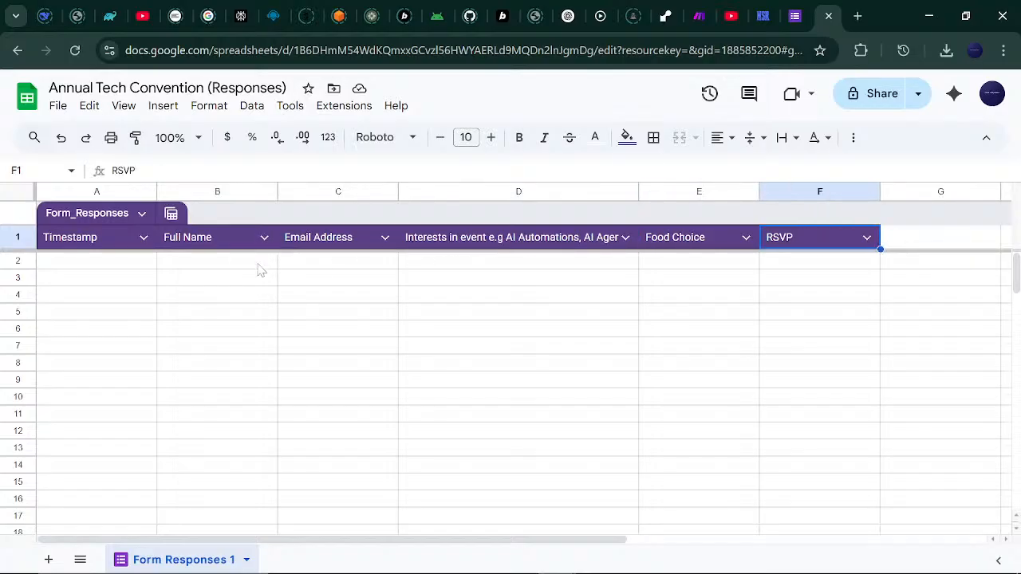
click(797, 15)
click(461, 140)
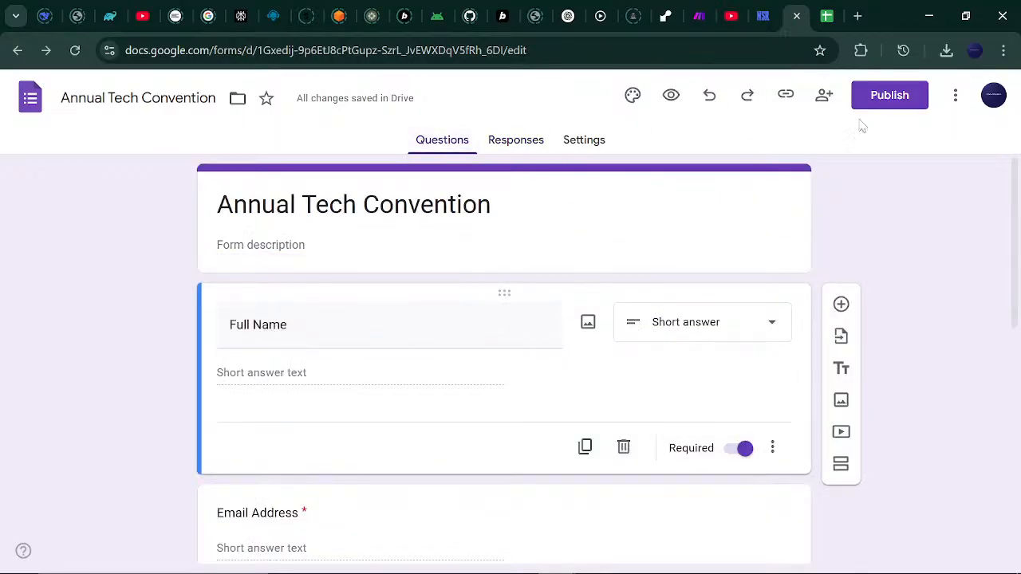
Publish the form, copy its responder link, and paste it into a new browser tab.
click(873, 95)
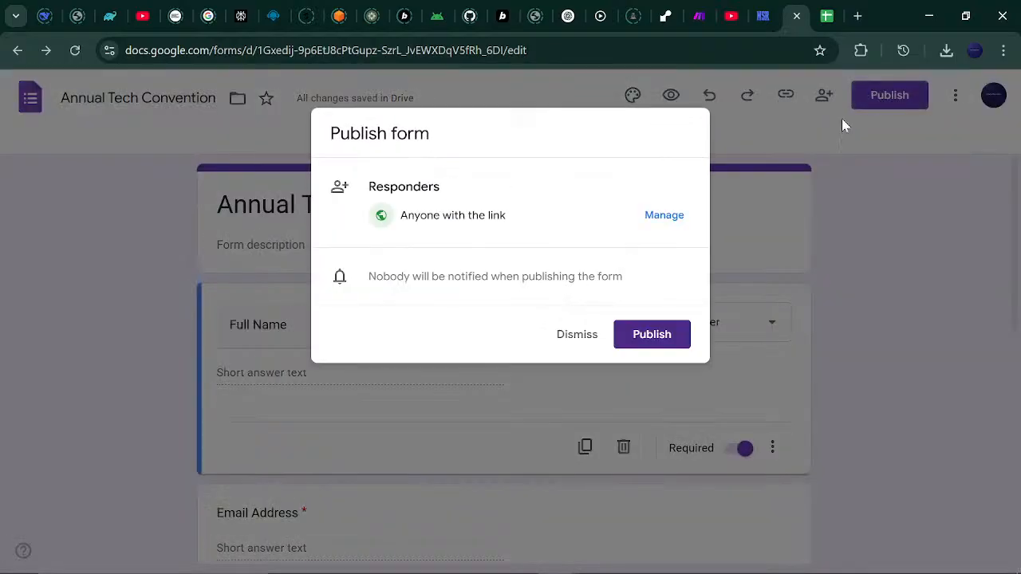
click(650, 335)
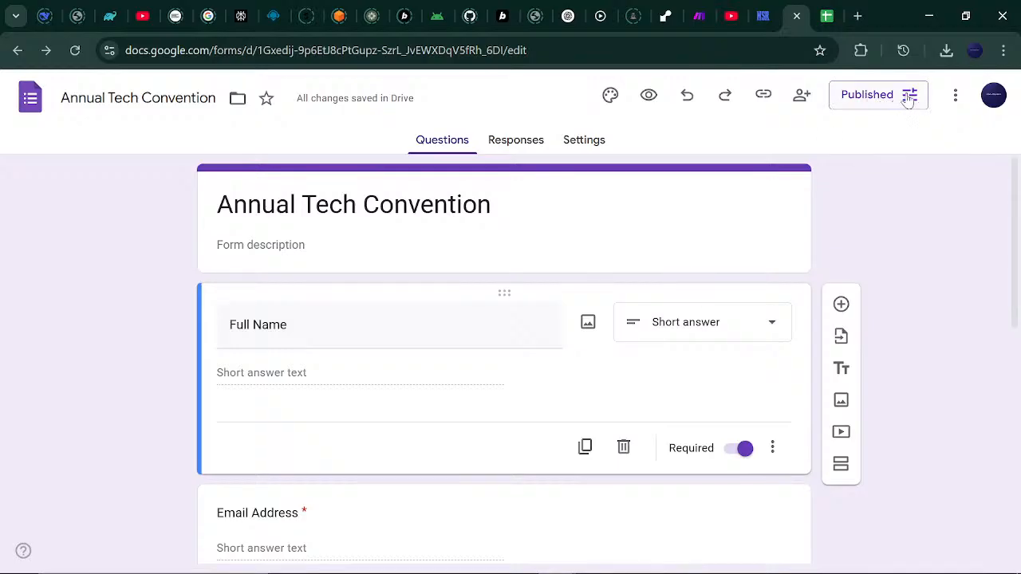
click(912, 96)
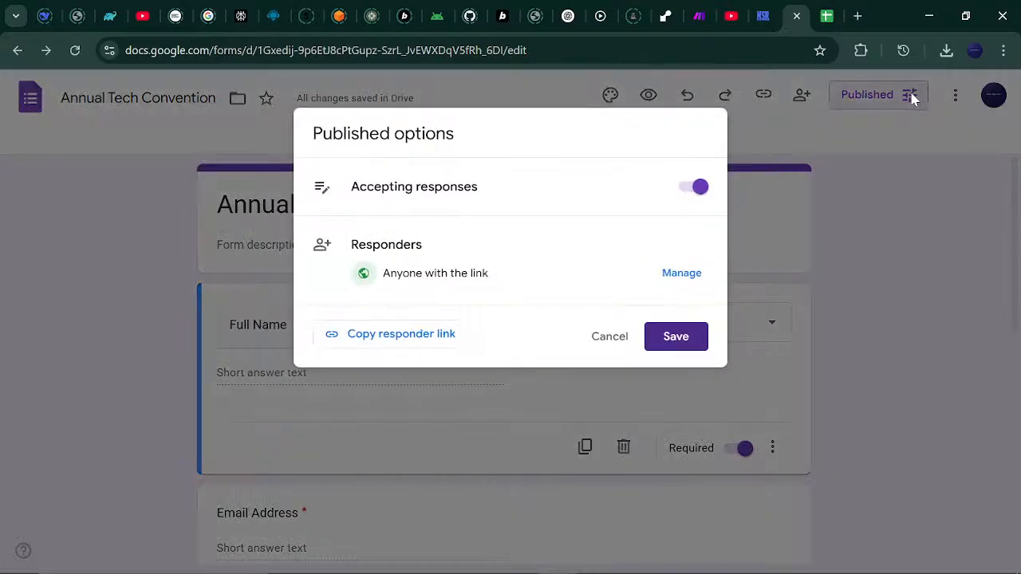
click(437, 335)
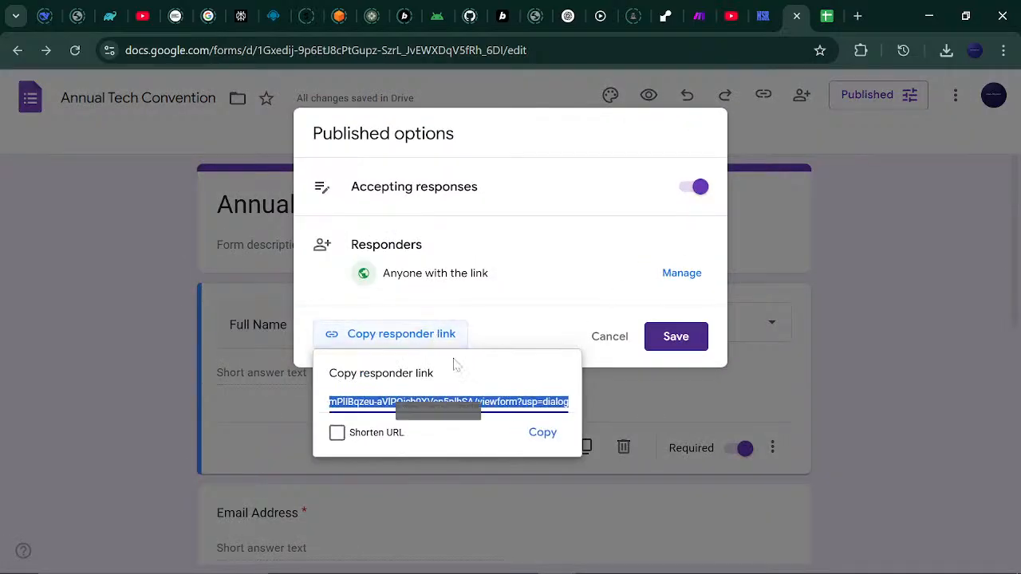
click(543, 432)
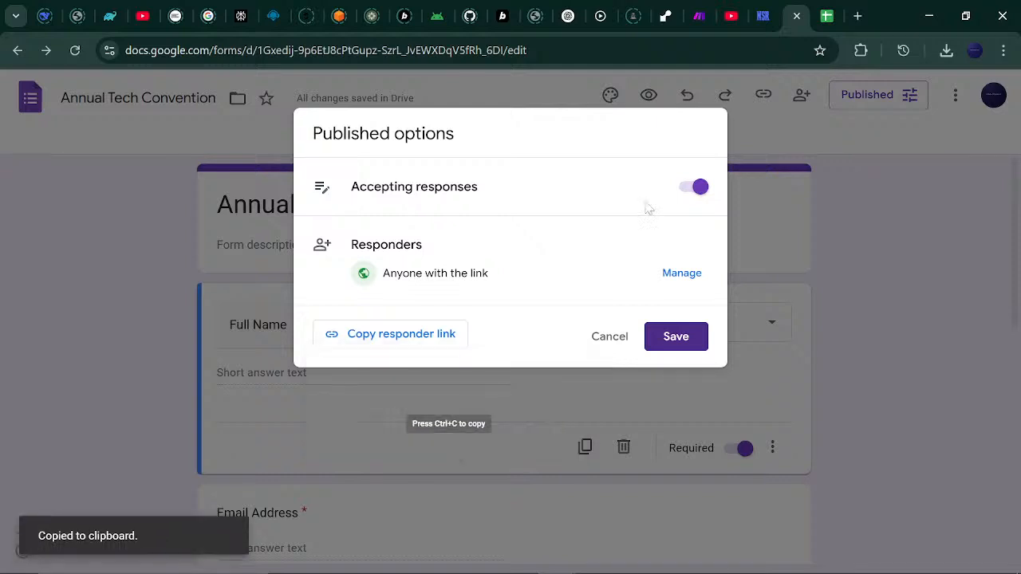
click(832, 221)
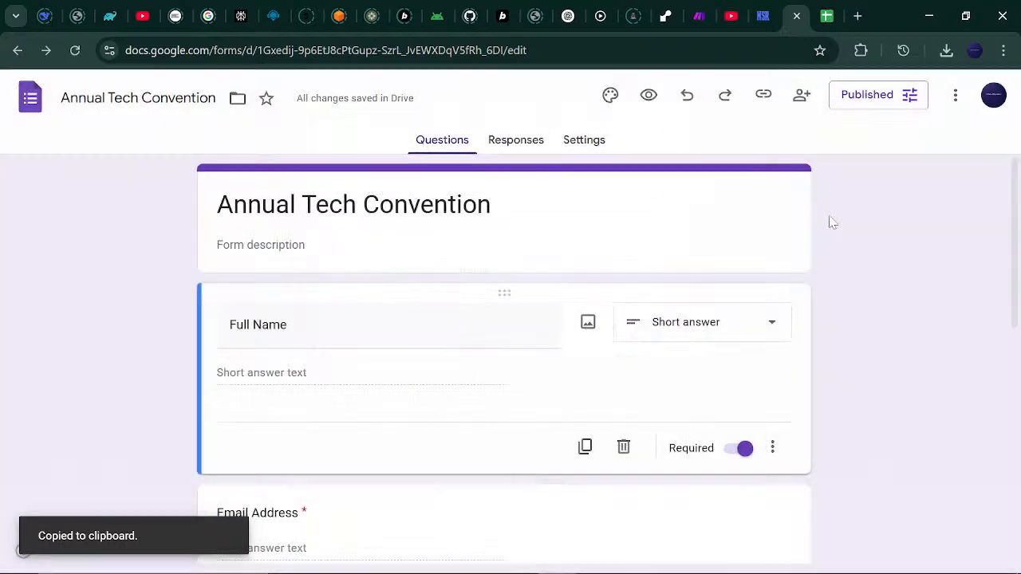
click(858, 16)
key(ctrl+v)
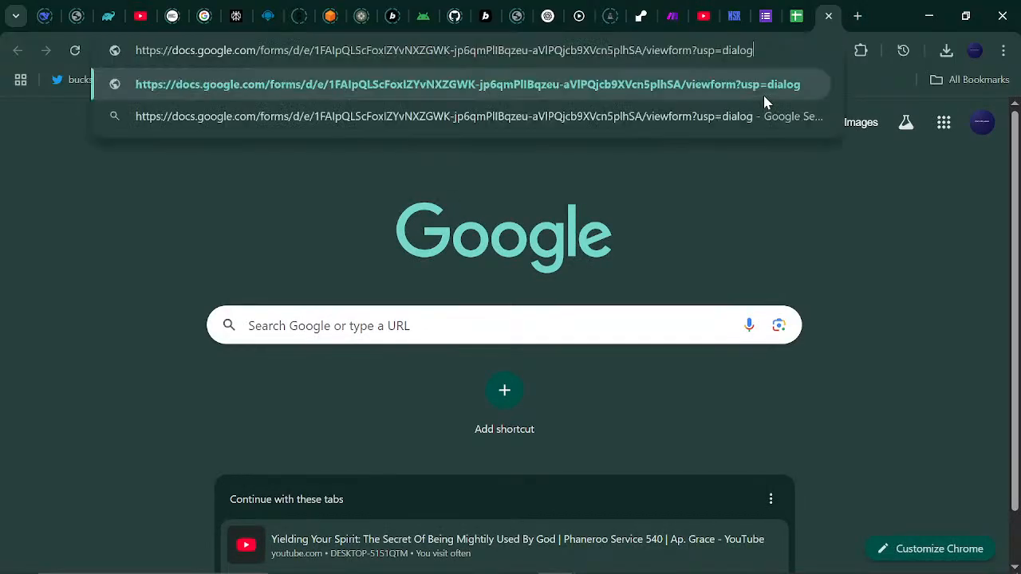
key(Return)
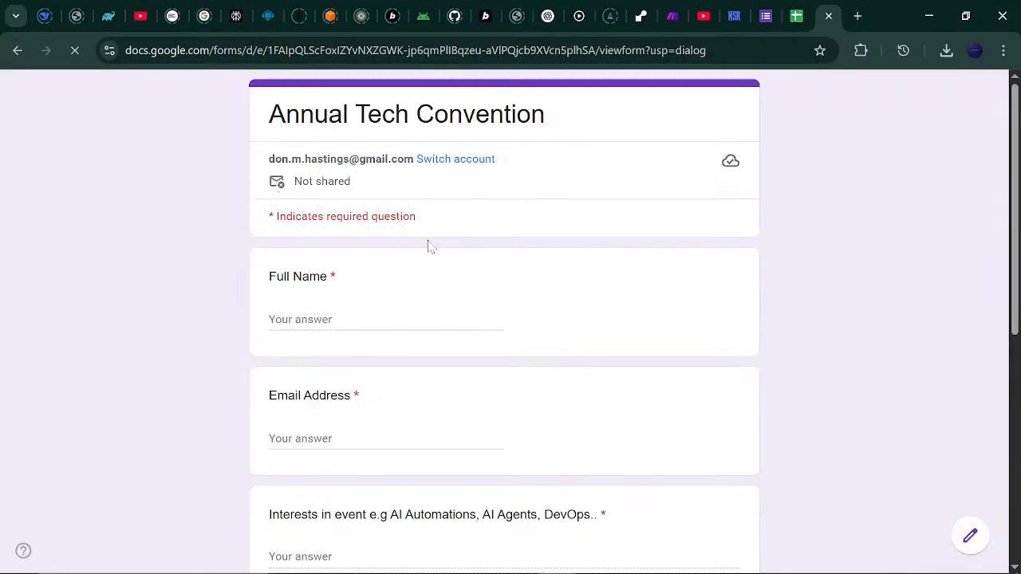
scroll(968, 554, down, 5)
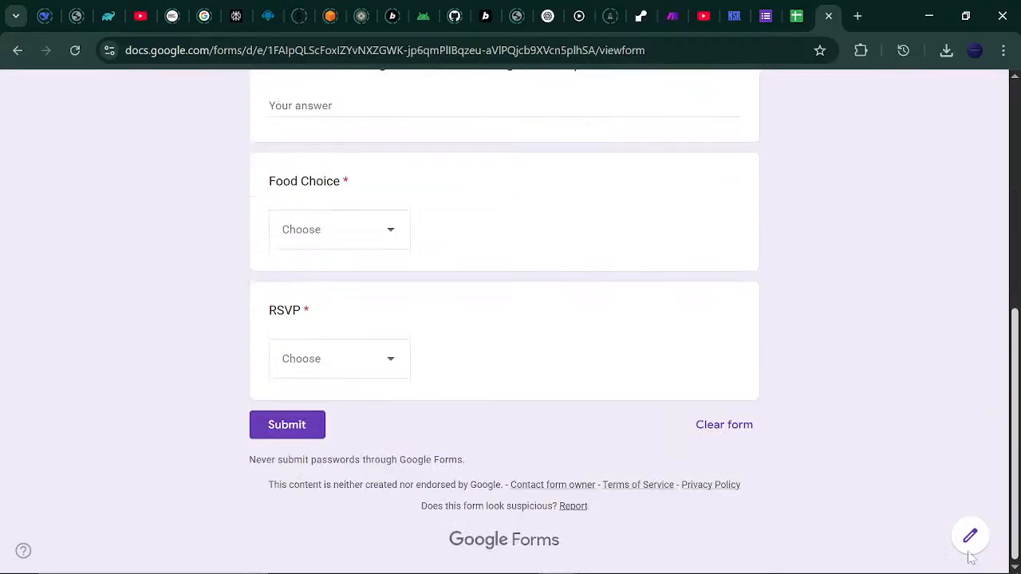
scroll(989, 415, up, 3)
scroll(1010, 353, down, 3)
scroll(1009, 352, up, 2)
scroll(1009, 352, up, 5)
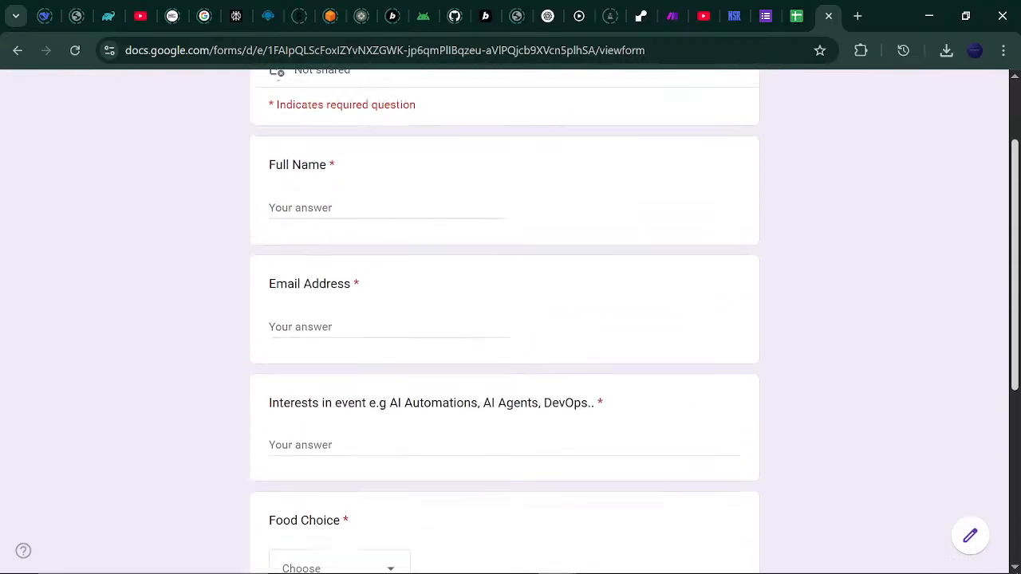
scroll(995, 202, down, 1)
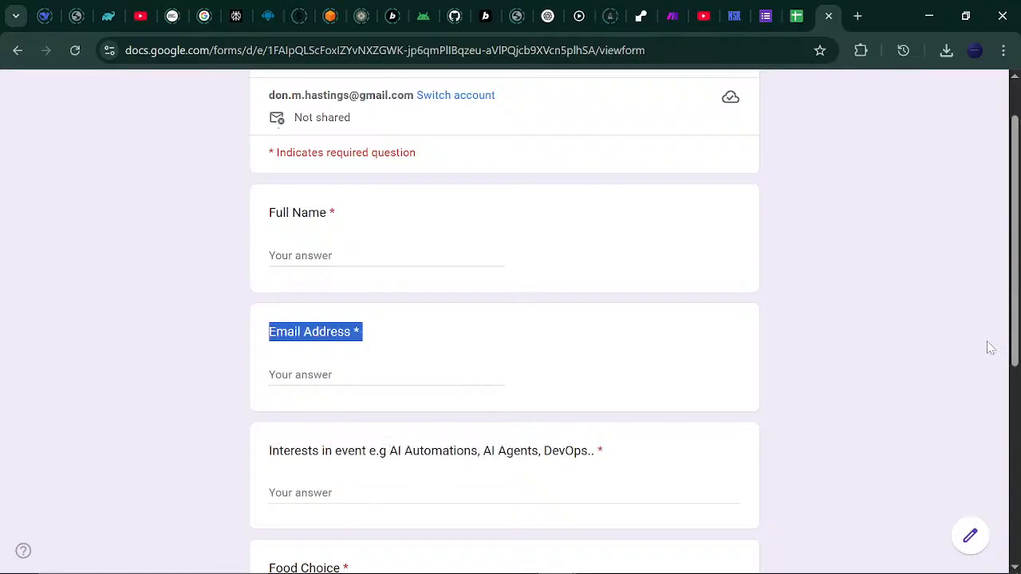
scroll(1019, 235, down, 5)
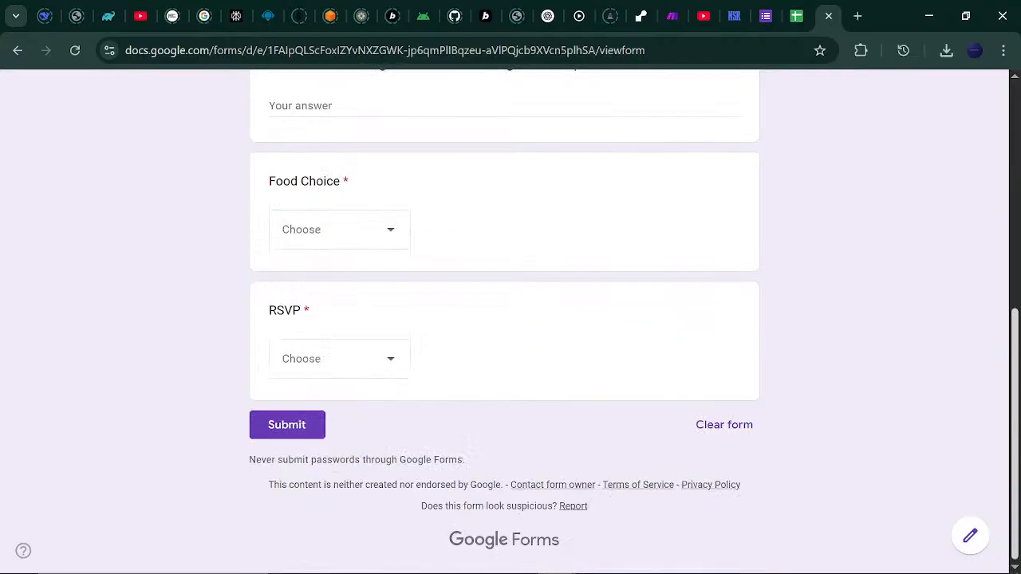
scroll(1018, 235, up, 6)
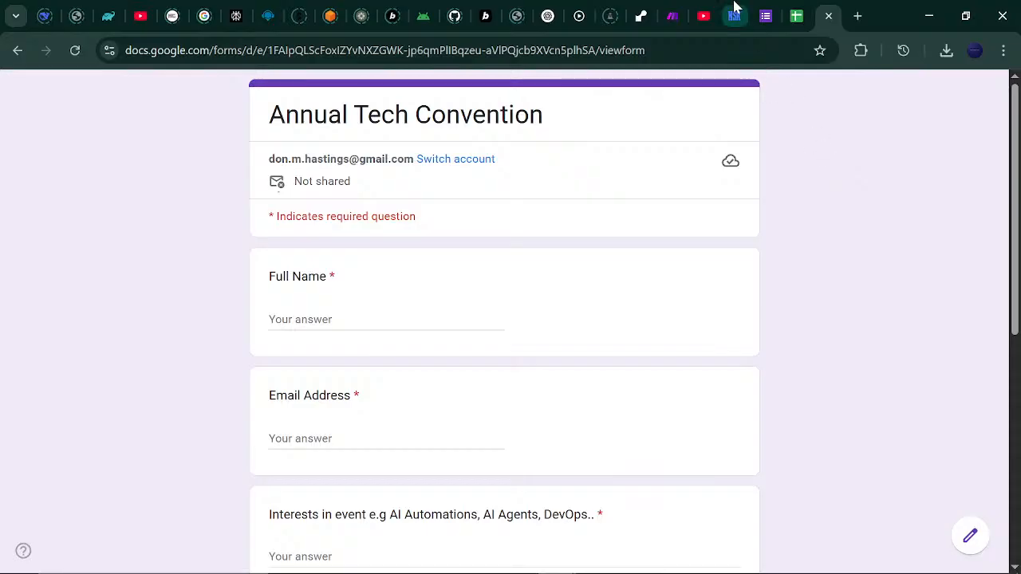
Cycle through the form editor, form preview and Responses sheet, ending on the blank Make scenario.
click(765, 14)
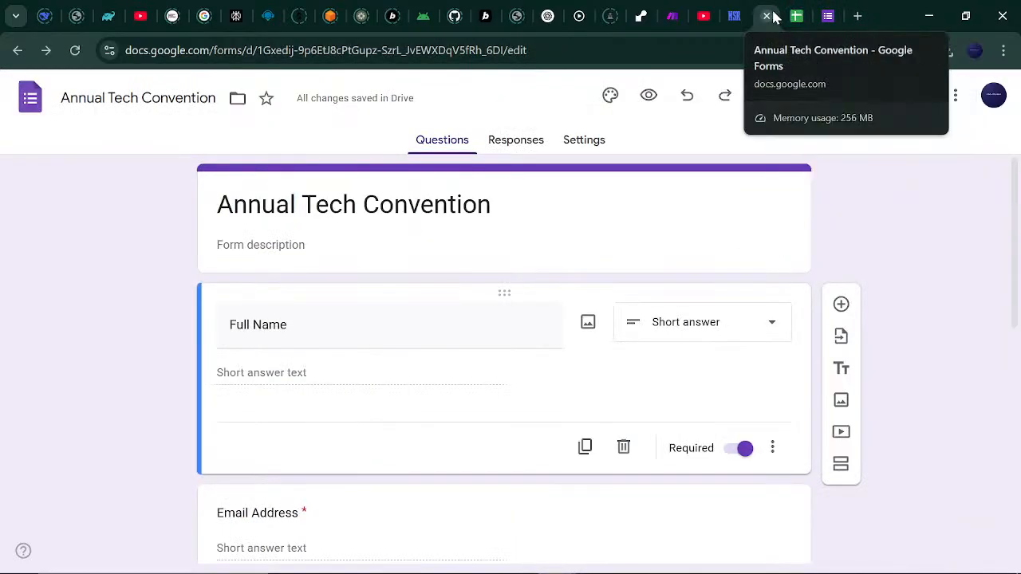
click(815, 12)
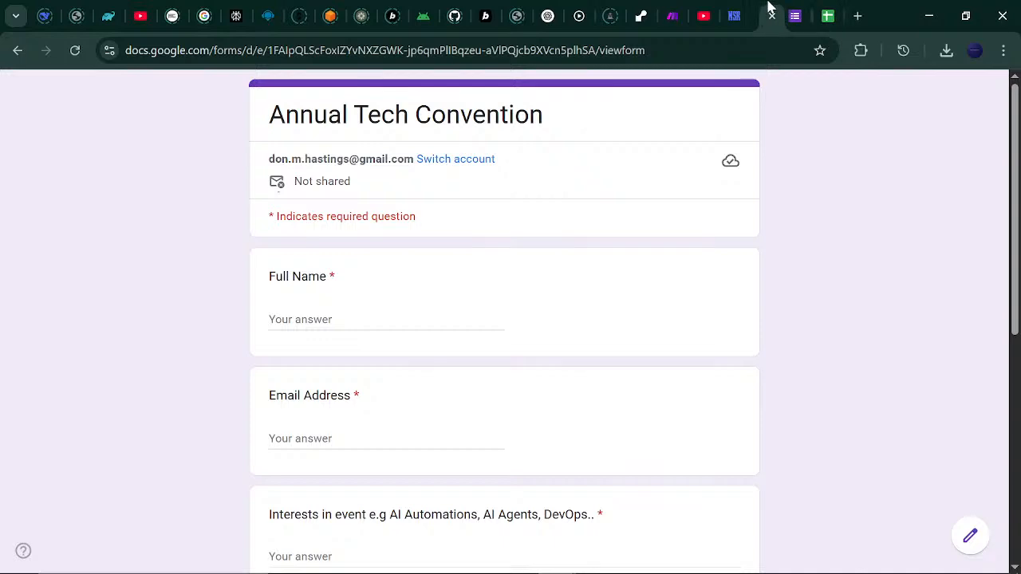
click(796, 12)
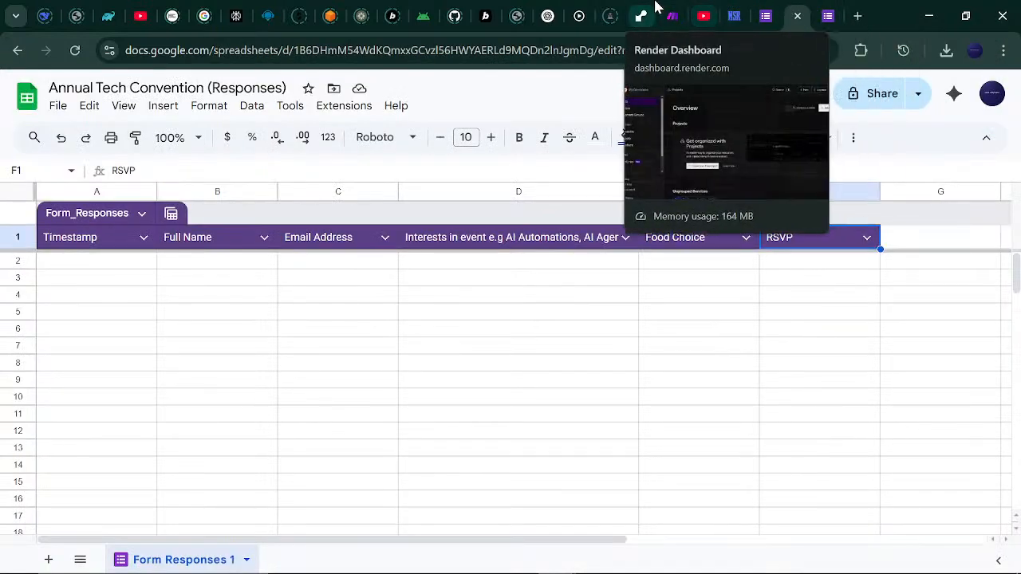
click(674, 15)
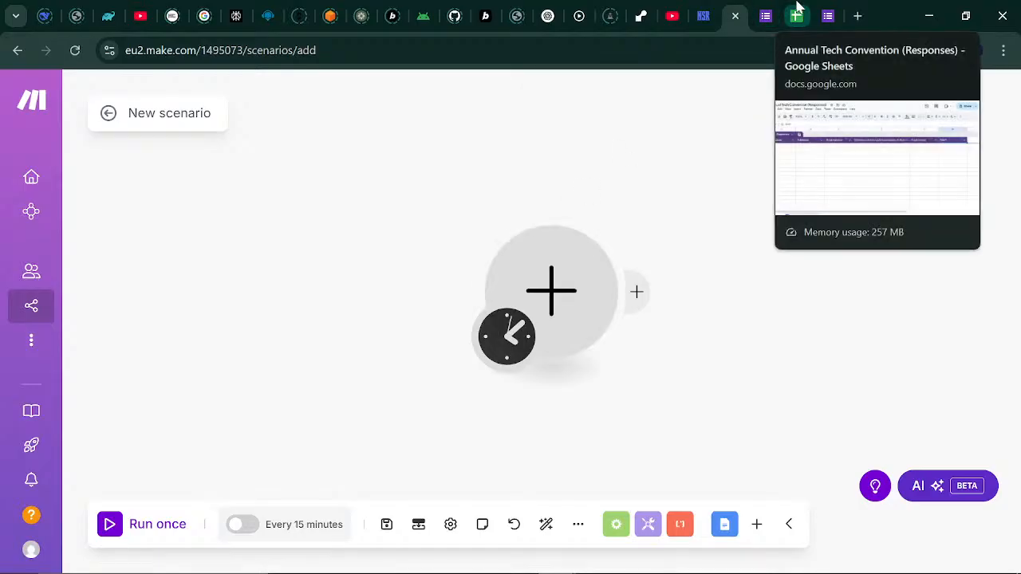
click(798, 15)
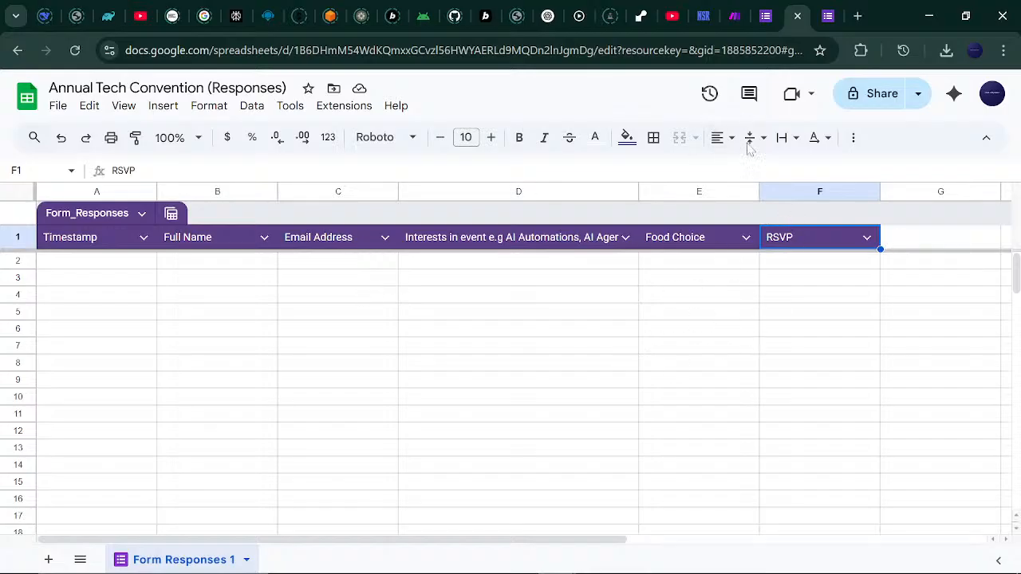
click(734, 16)
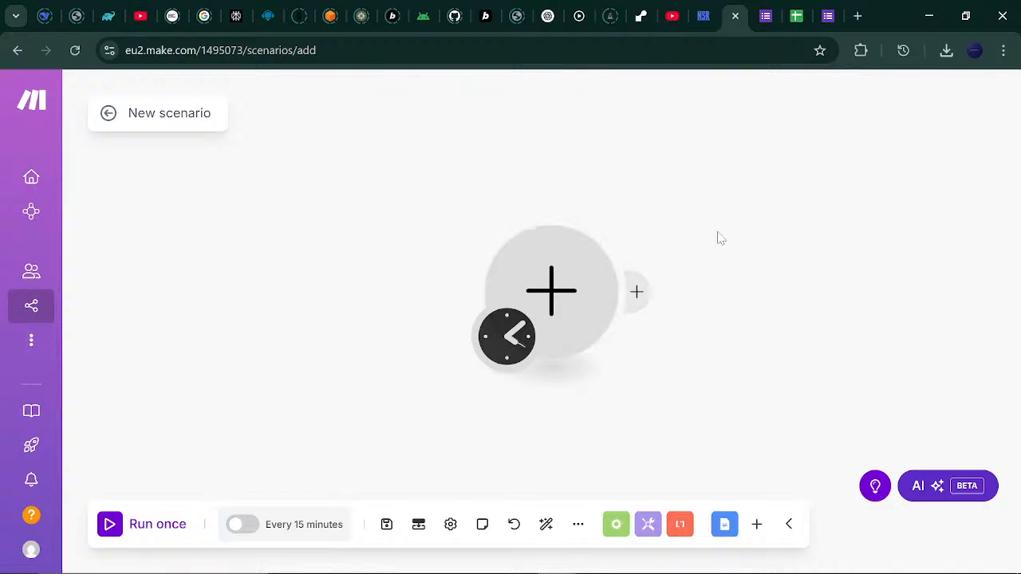
Add a Google Sheets Watch New Rows trigger and authorise a new Google connection via Google sign-in.
click(552, 296)
click(688, 293)
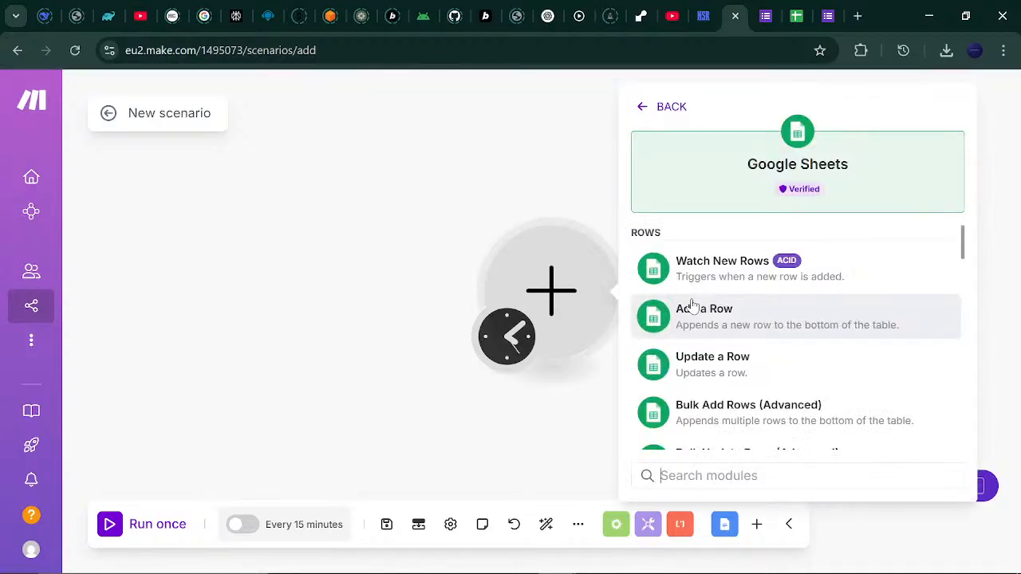
click(741, 285)
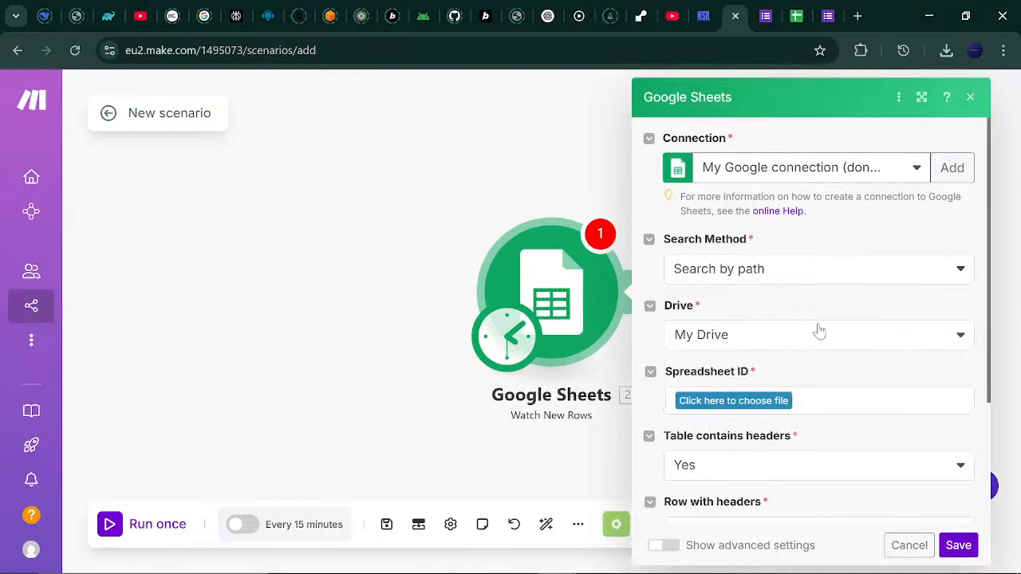
click(945, 170)
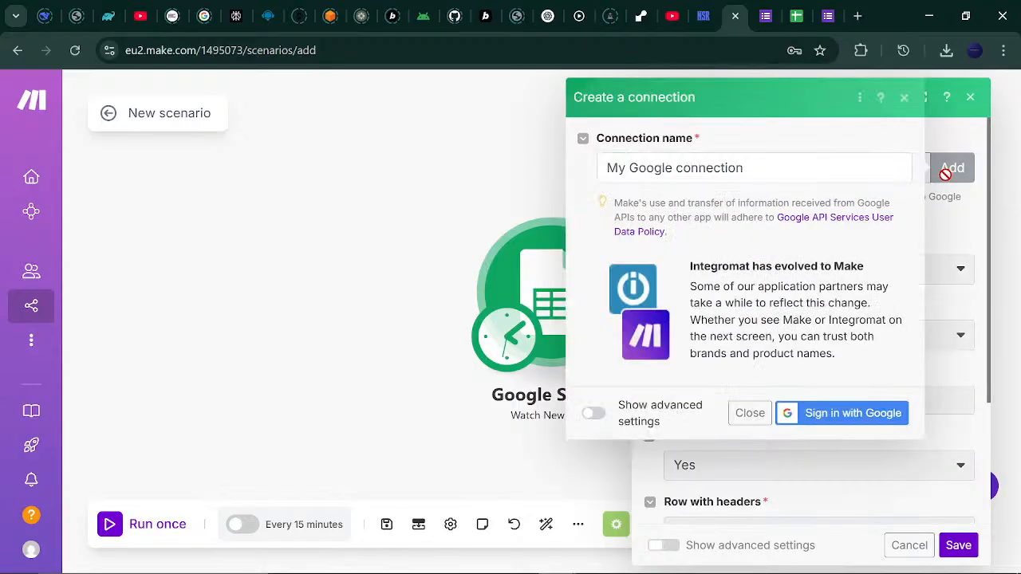
click(827, 421)
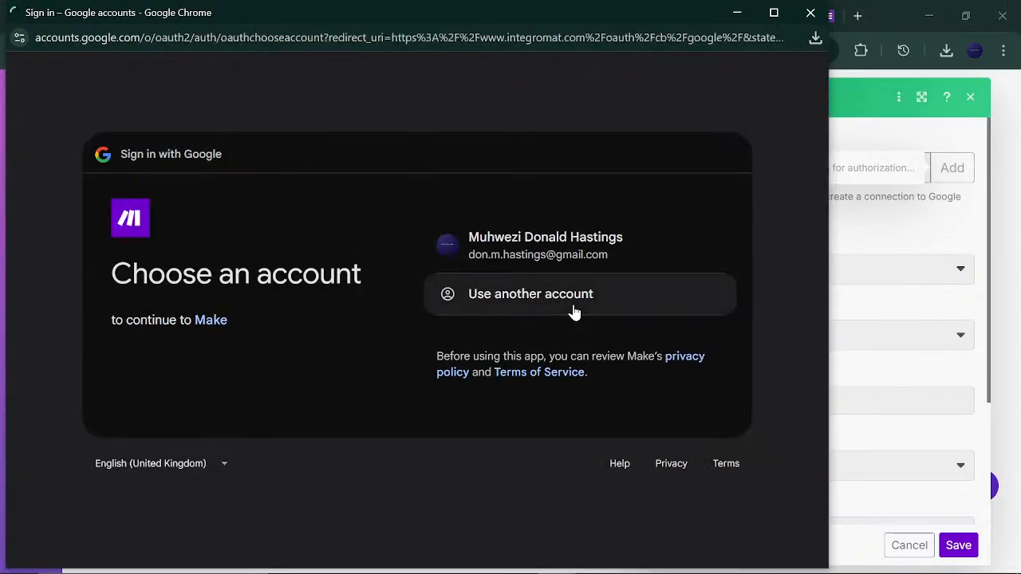
click(540, 250)
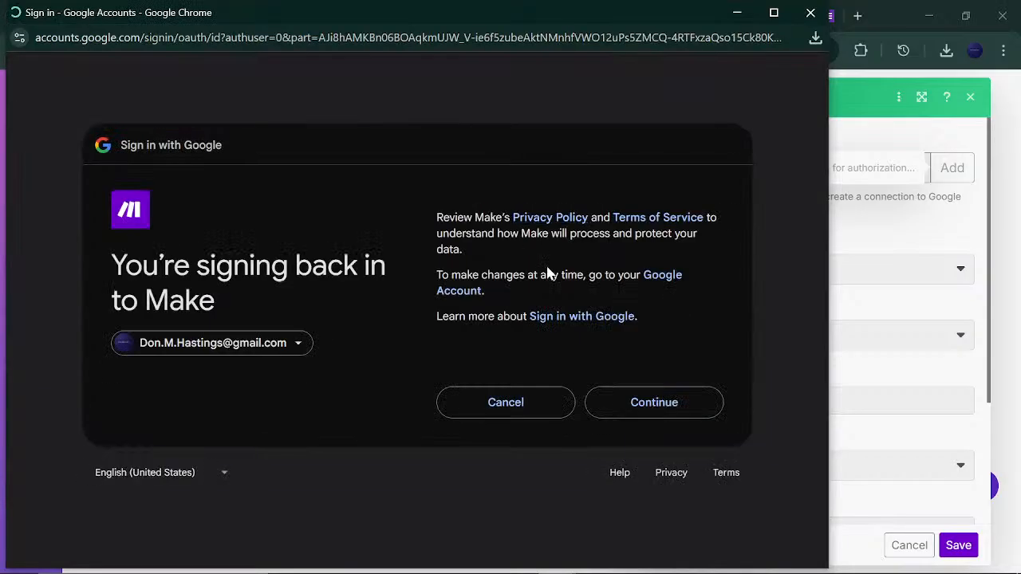
click(655, 404)
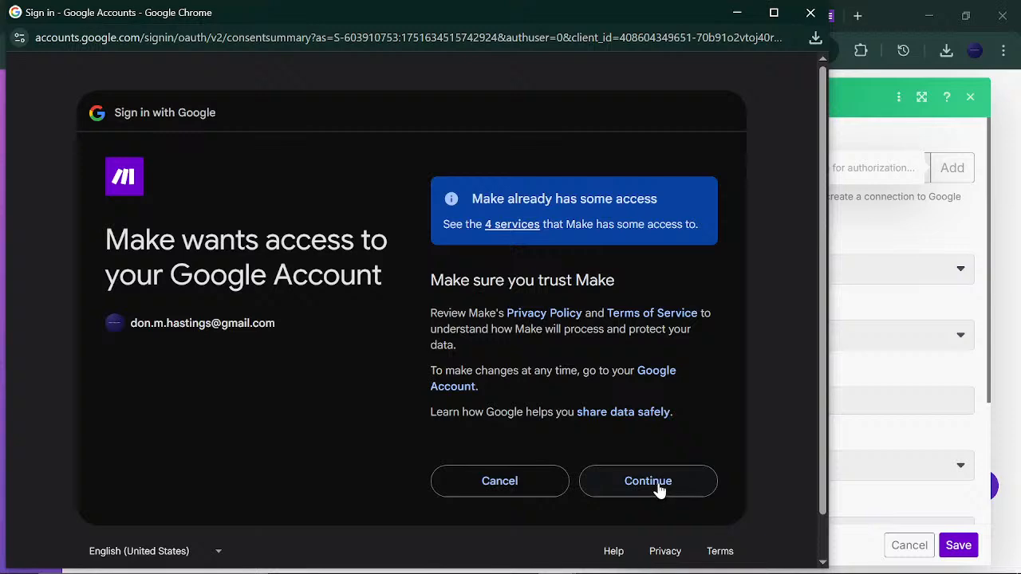
click(658, 487)
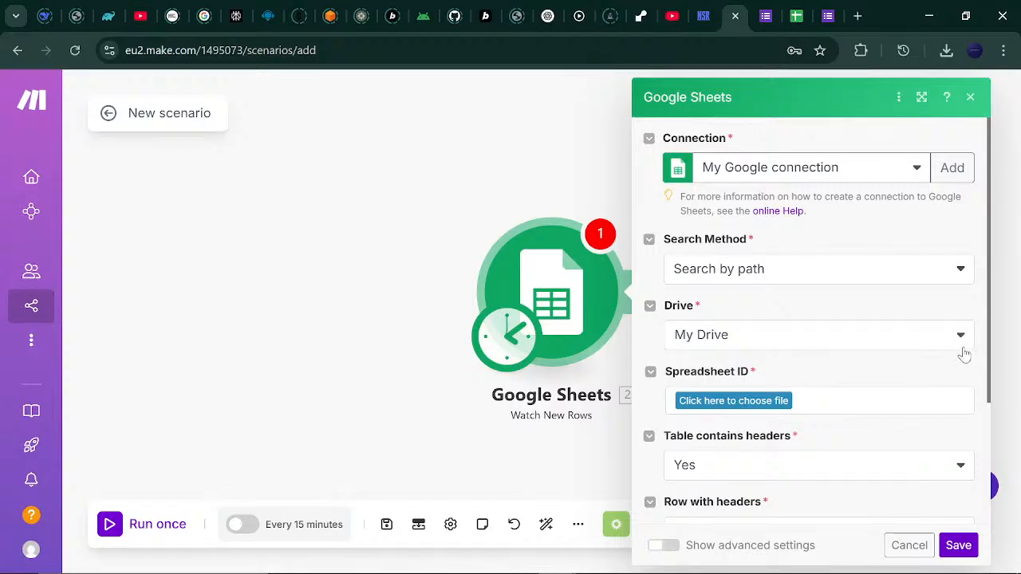
Choose the Annual Tech Convention (Responses) spreadsheet from Google Drive.
click(762, 402)
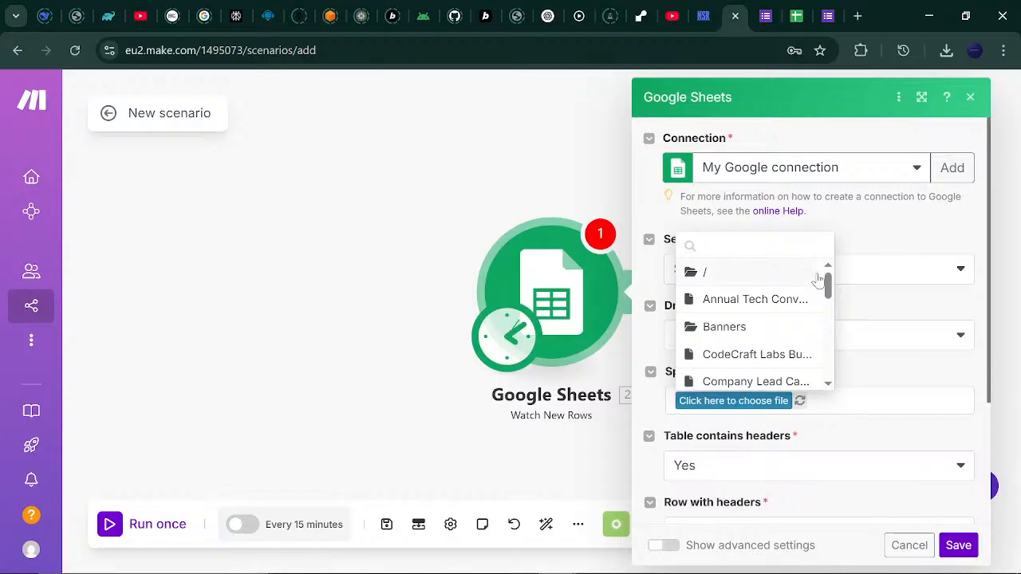
mouse_move(828, 281)
mouse_down()
mouse_move(827, 384)
mouse_move(832, 288)
mouse_up()
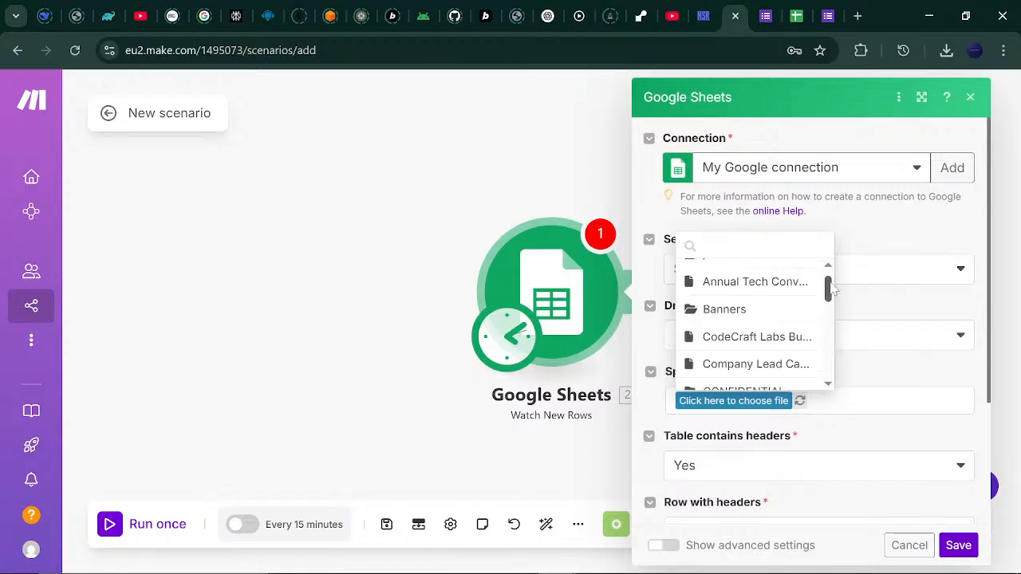
click(763, 283)
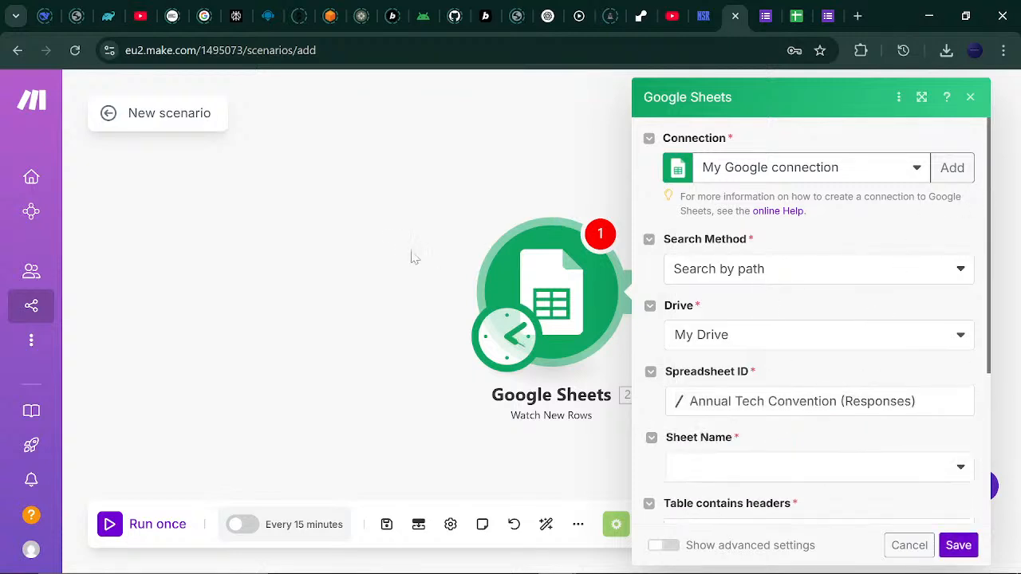
Select the Form Responses 1 sheet and confirm the A1:Z1 header row.
drag(410, 255, 200, 269)
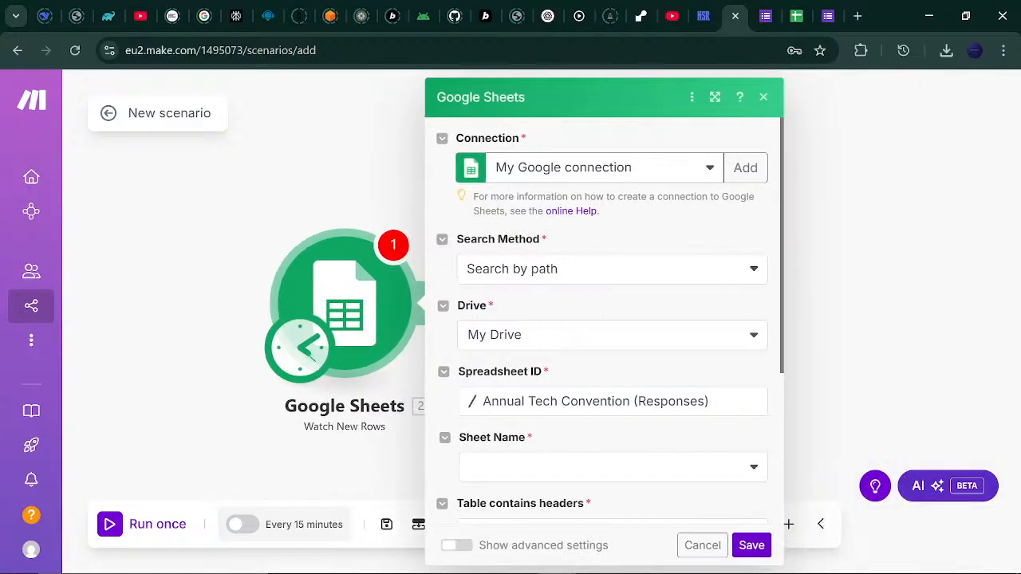
scroll(767, 263, down, 3)
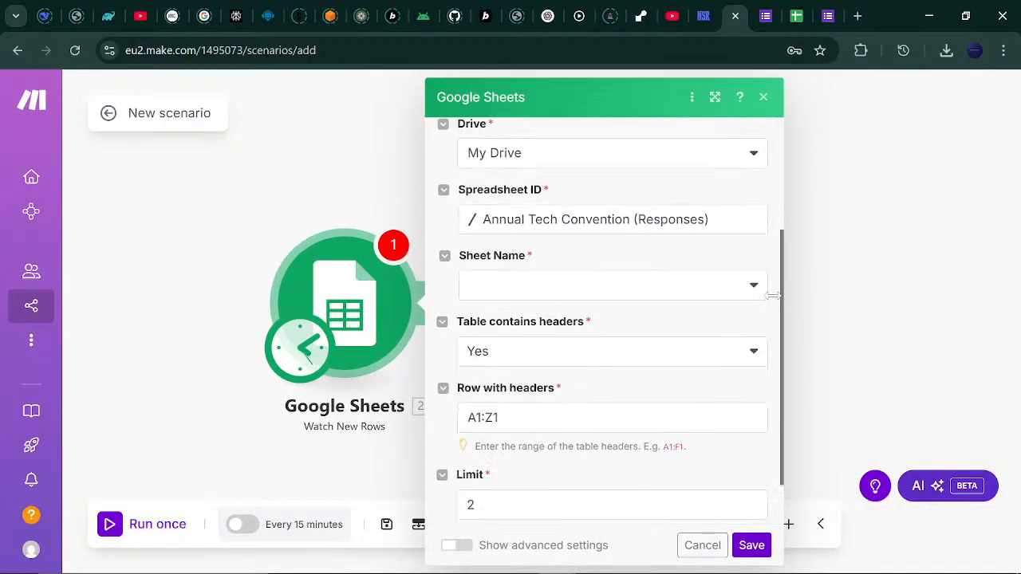
click(753, 252)
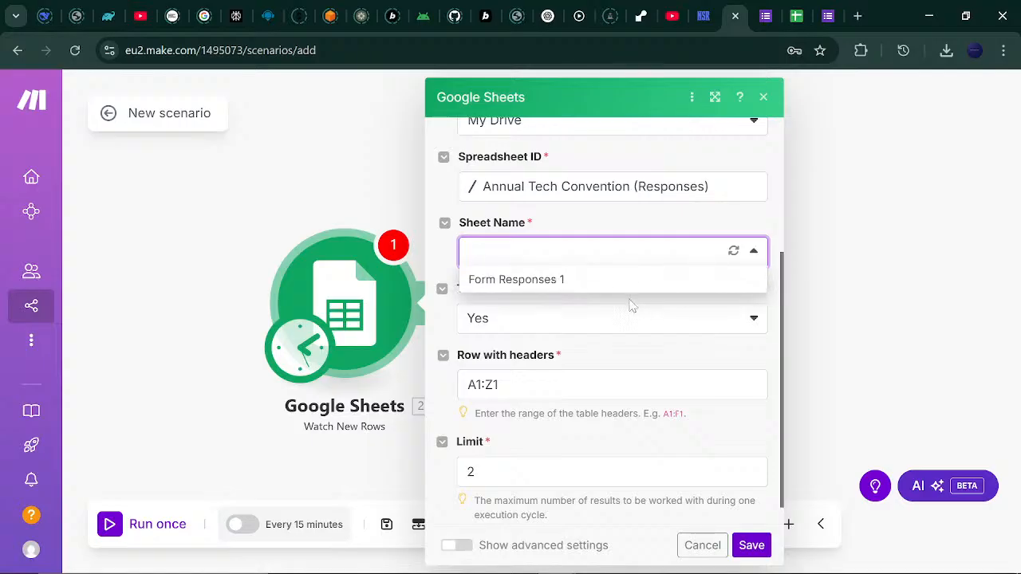
click(630, 281)
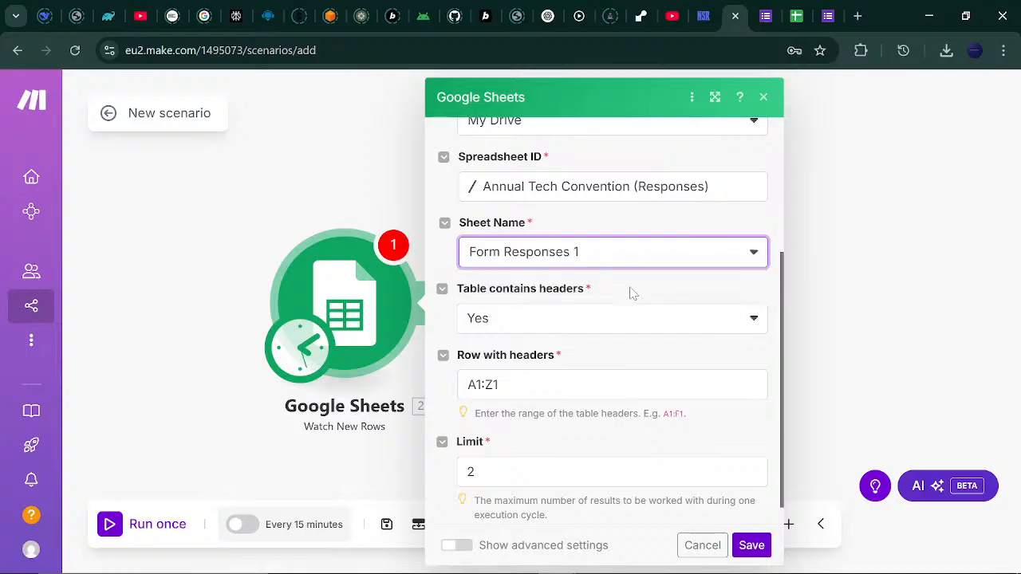
click(797, 16)
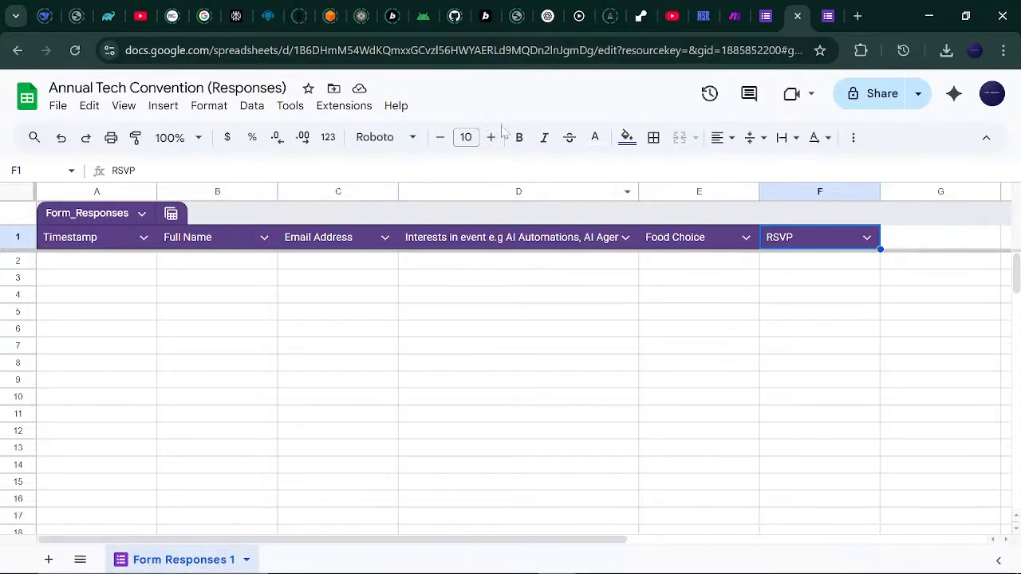
click(739, 9)
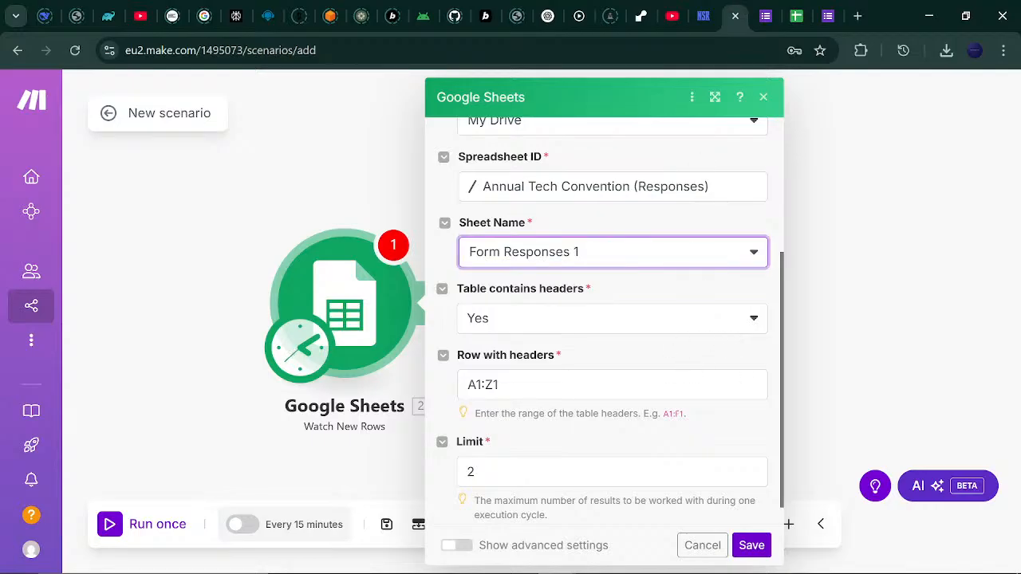
click(511, 385)
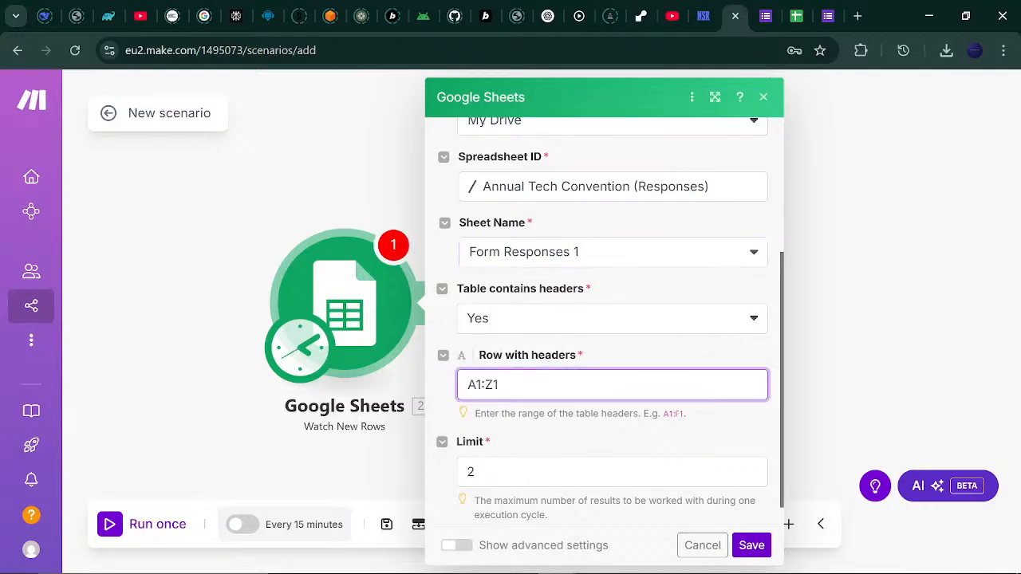
click(790, 8)
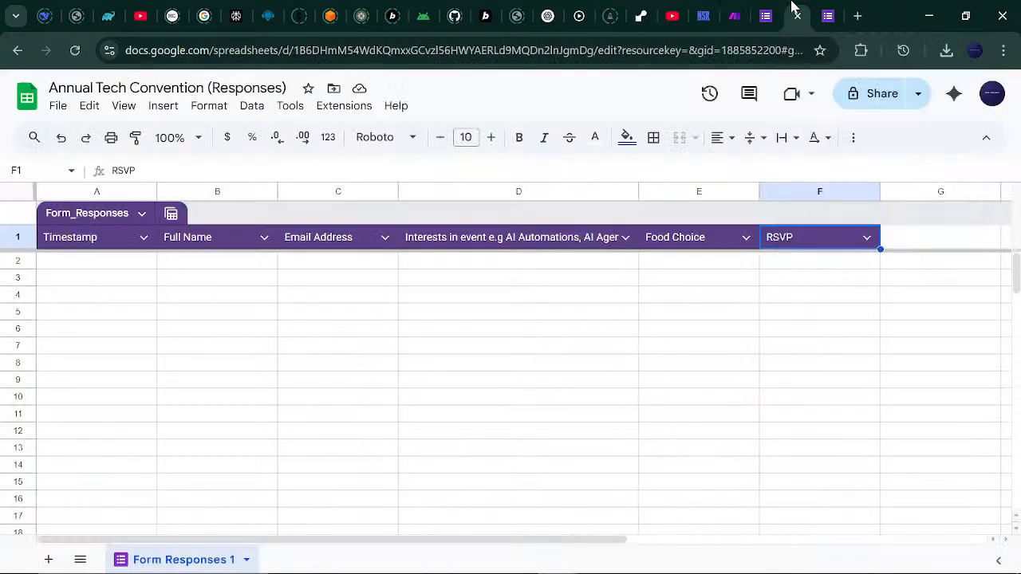
mouse_move(777, 7)
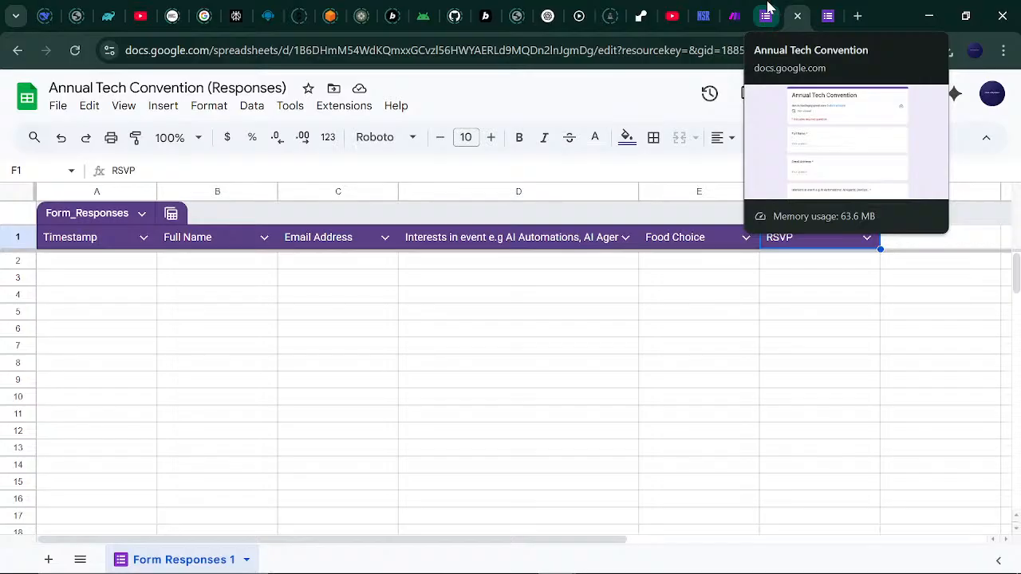
click(766, 16)
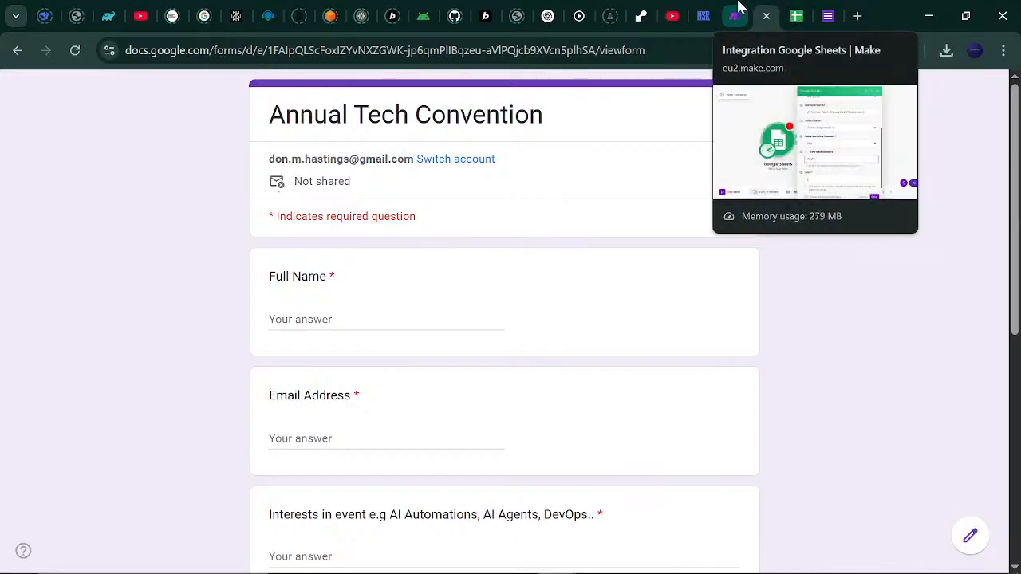
click(738, 7)
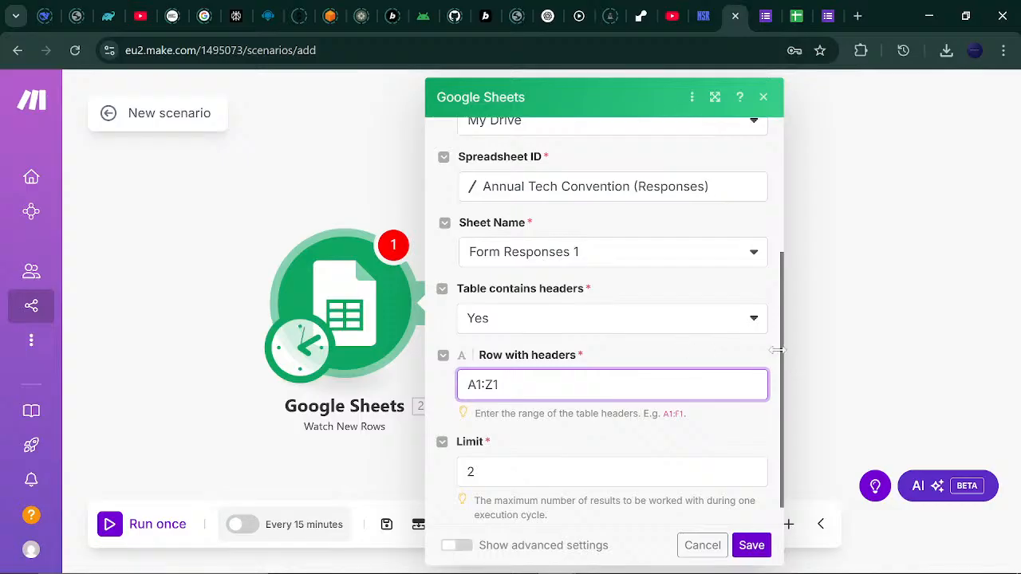
Set the trigger's row limit to 5, start from All rows, and save.
drag(777, 350, 775, 442)
click(527, 472)
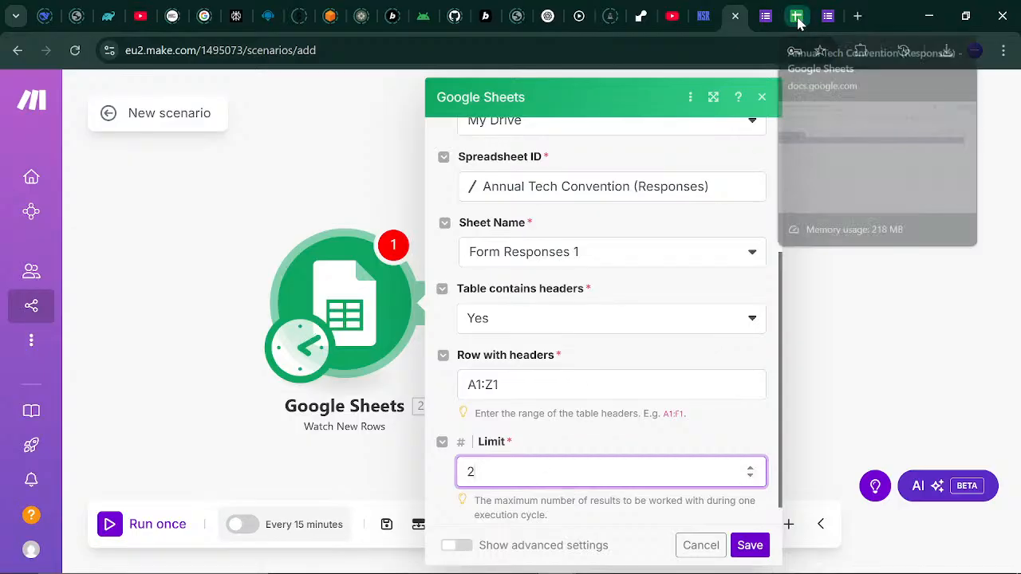
key(BackSpace)
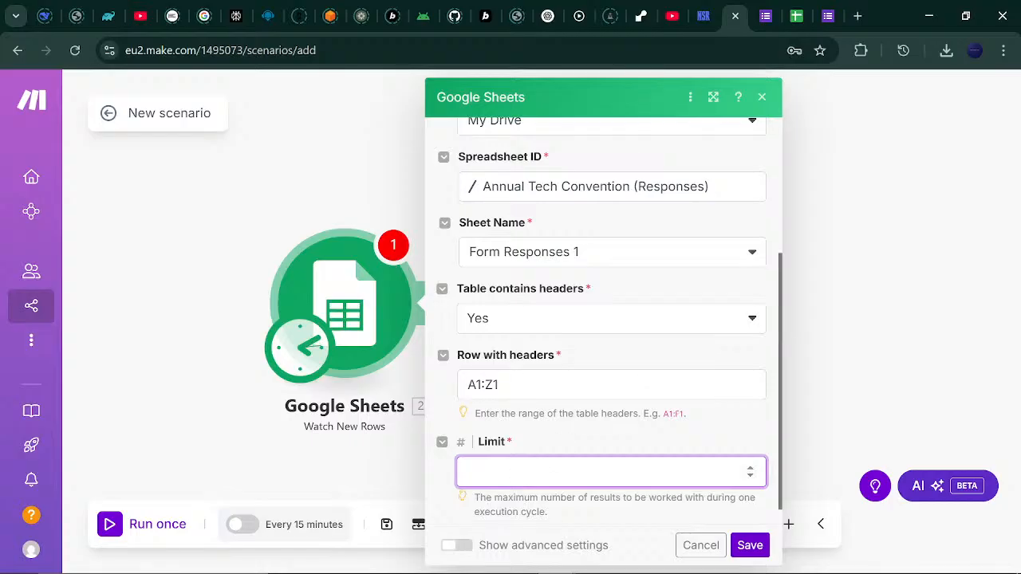
click(750, 546)
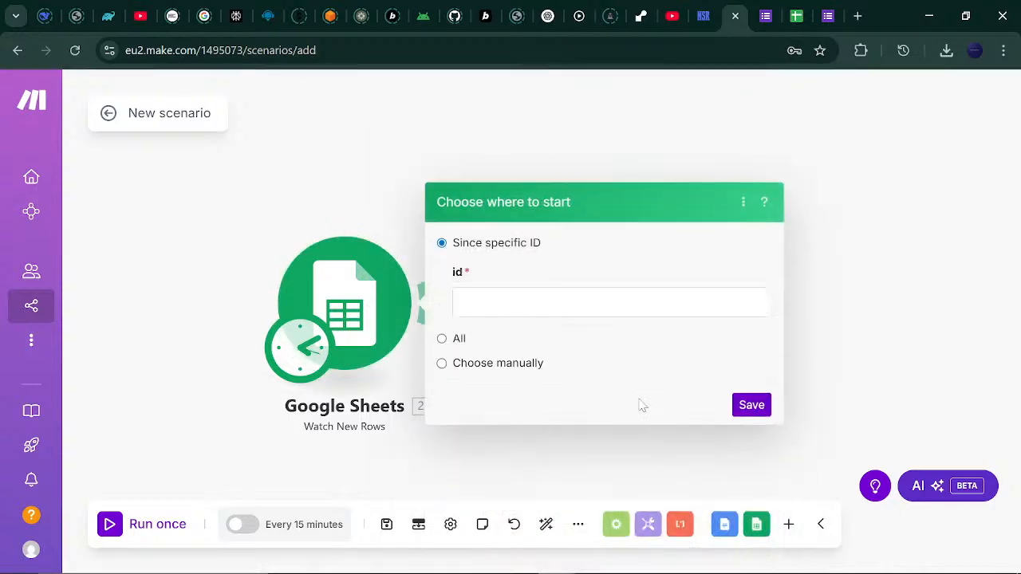
click(442, 339)
click(752, 329)
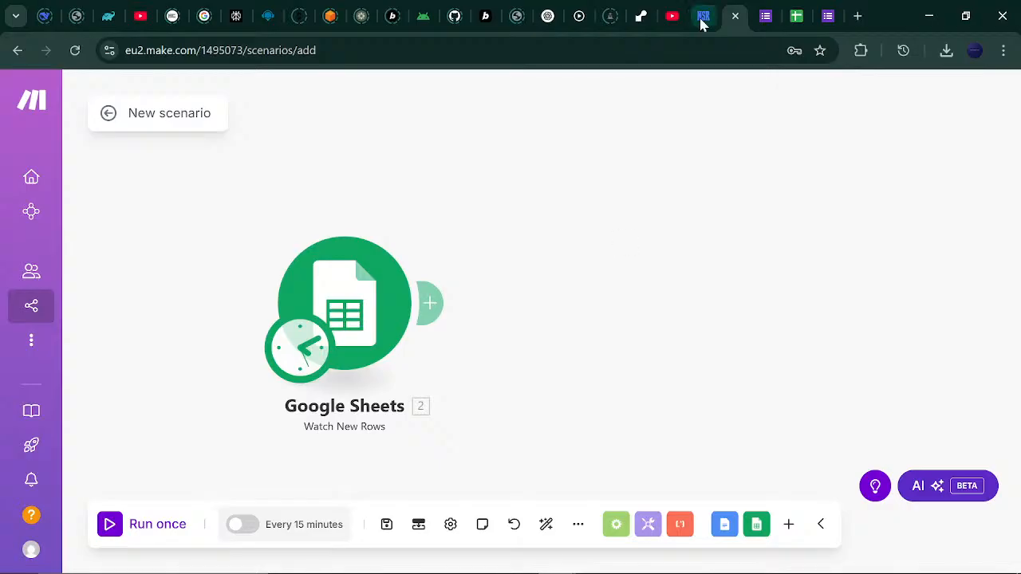
Verify cells A2–A4 and B2 of Form Responses 1 are empty.
click(790, 11)
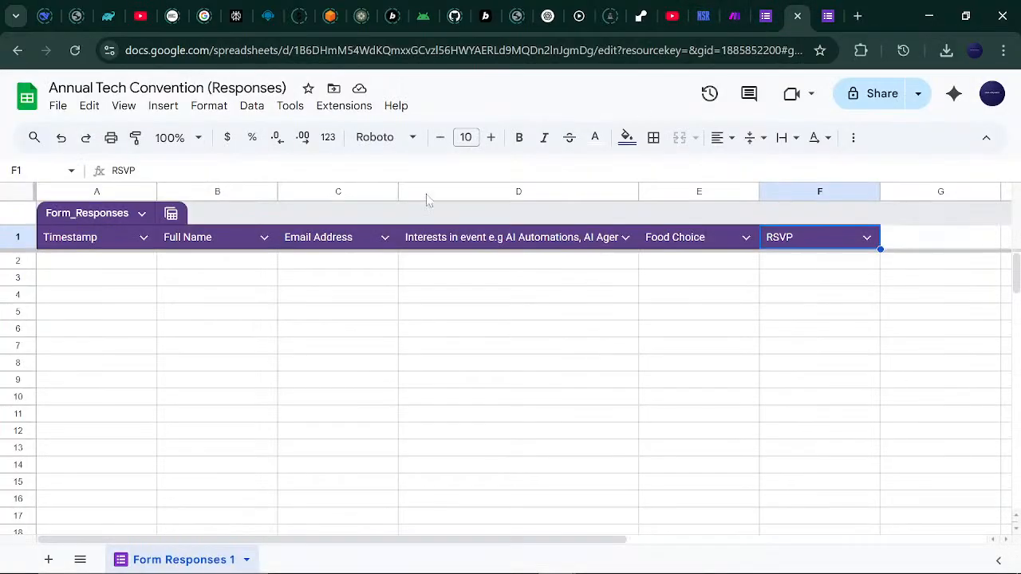
click(113, 264)
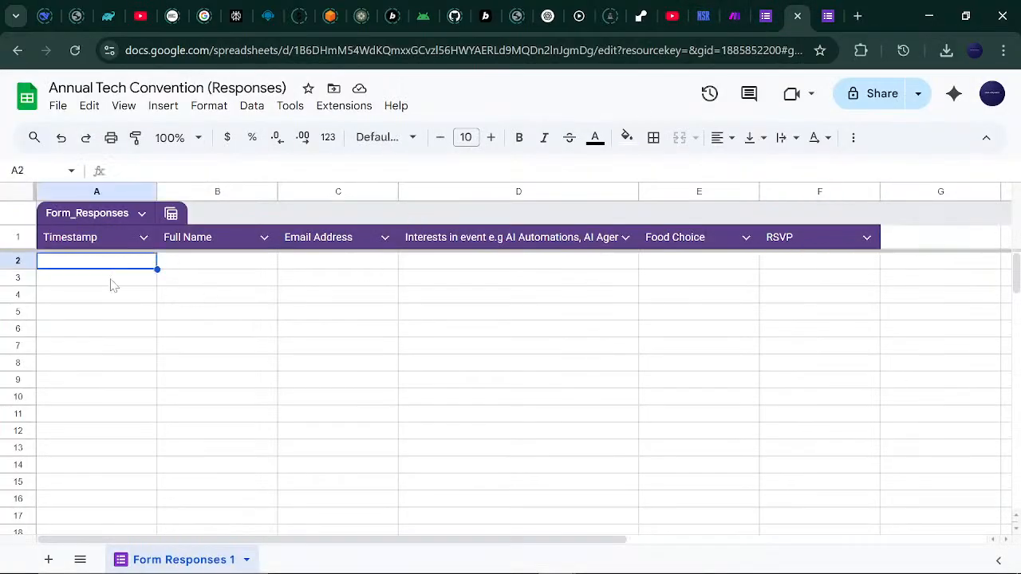
click(111, 281)
click(110, 297)
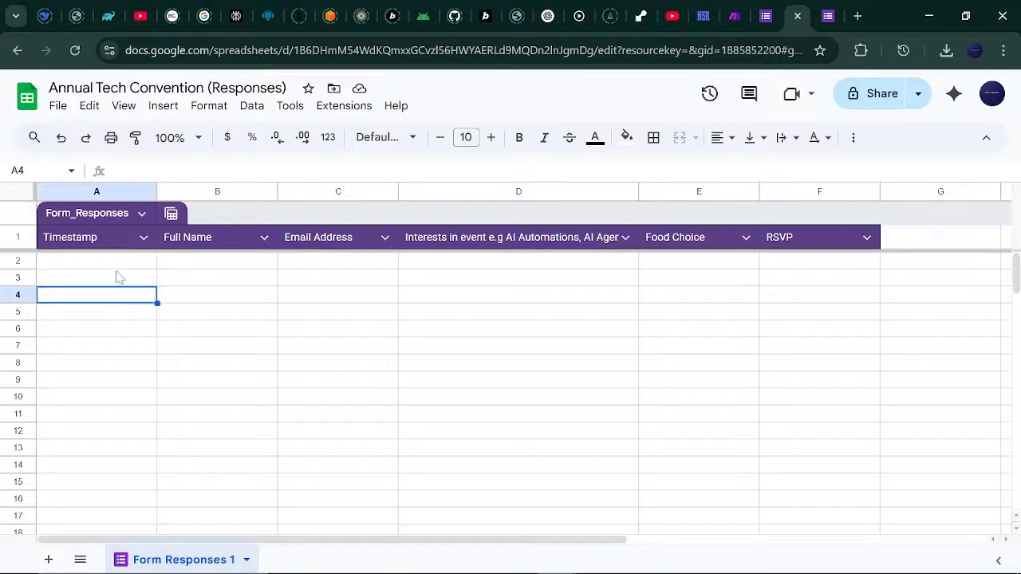
click(118, 264)
click(114, 281)
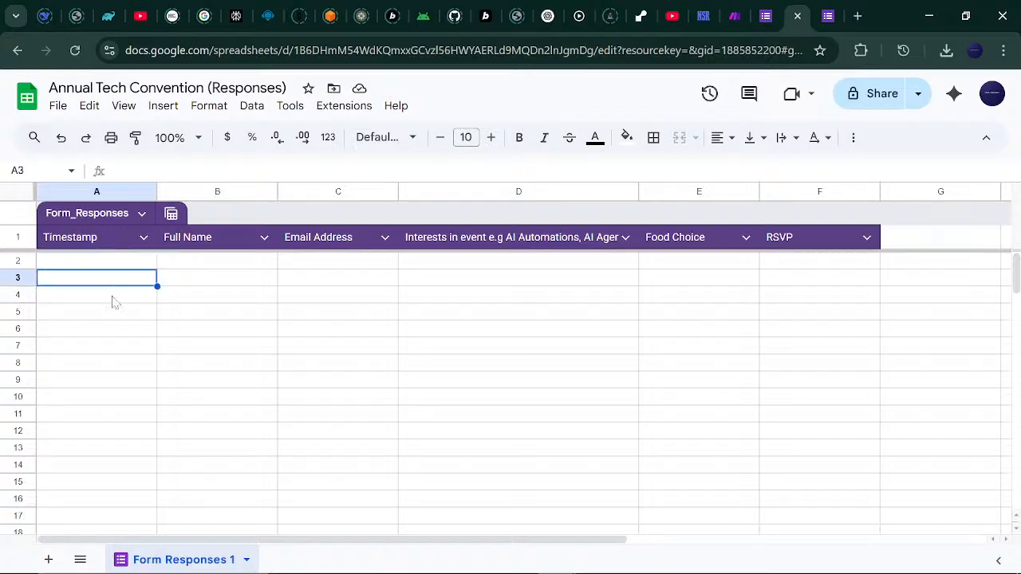
click(113, 298)
click(164, 264)
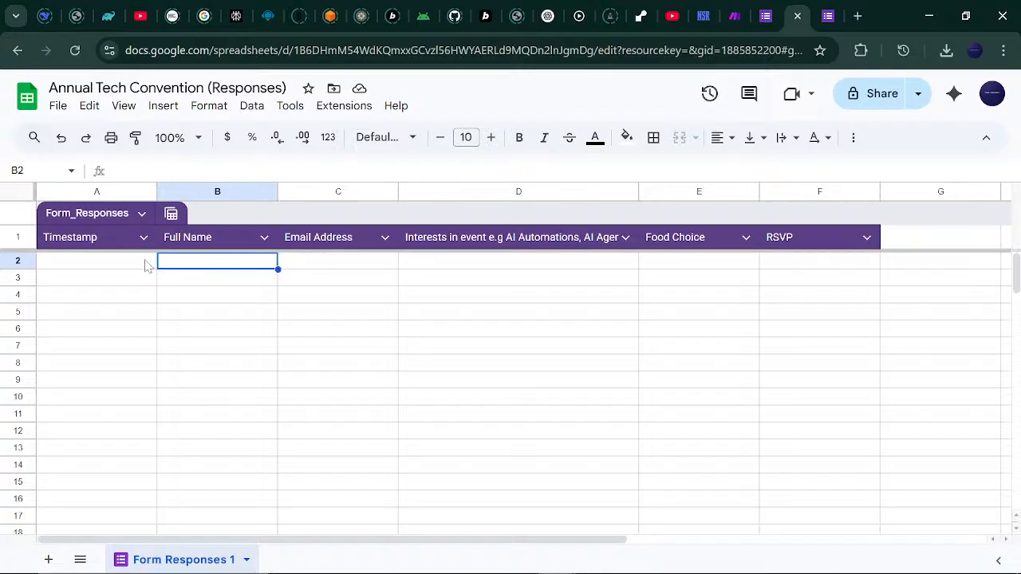
click(147, 267)
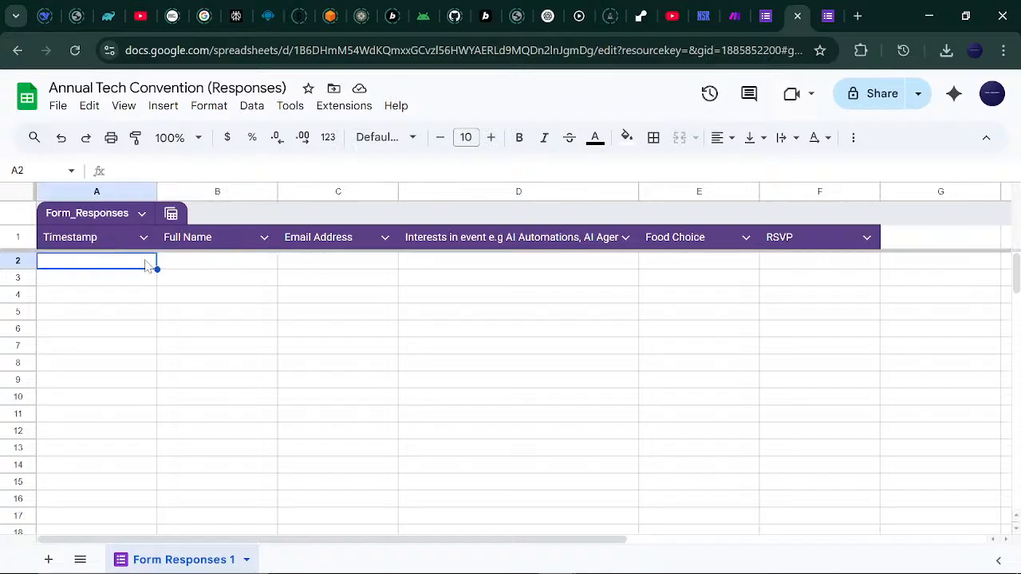
click(735, 10)
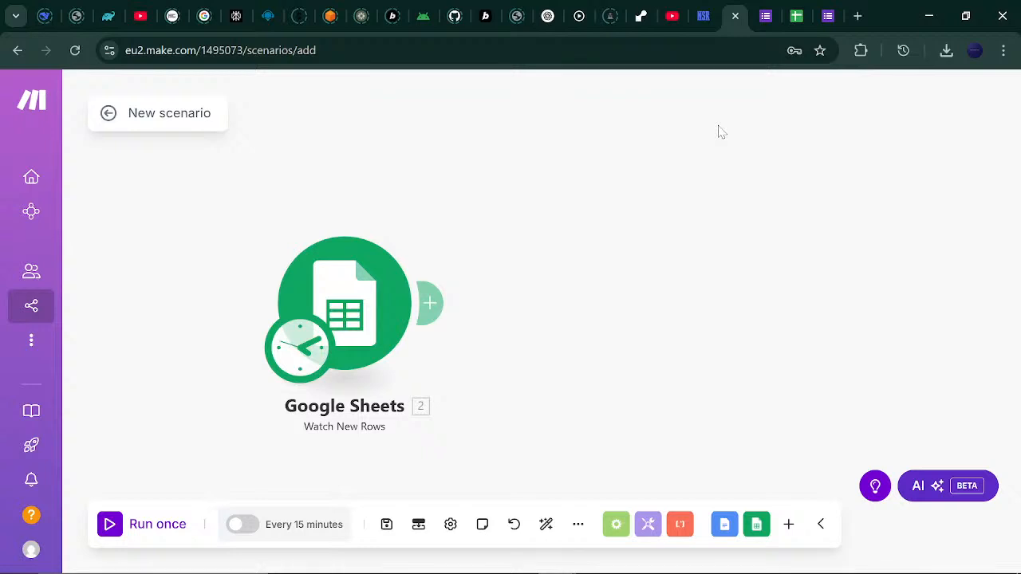
click(774, 9)
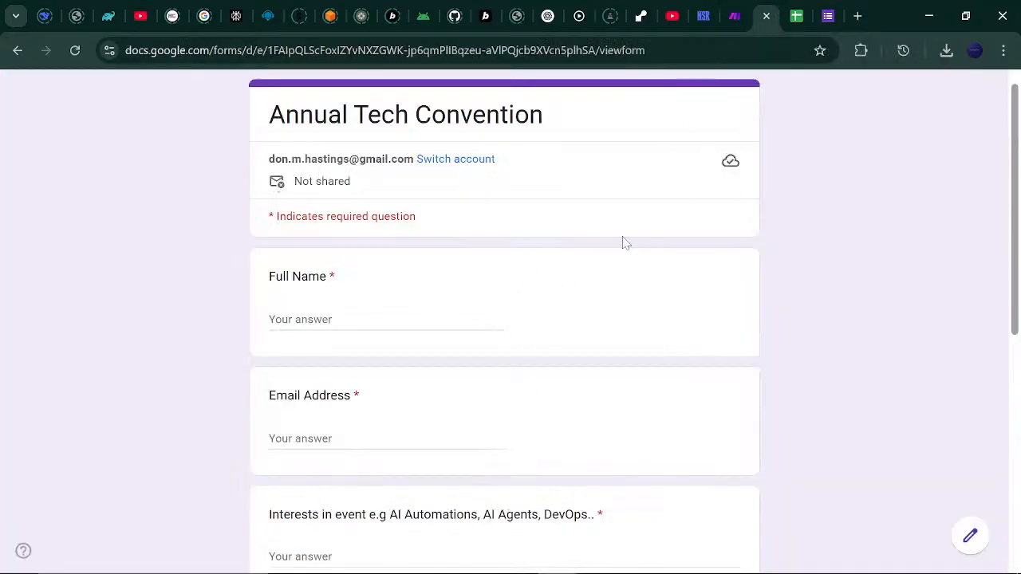
click(732, 16)
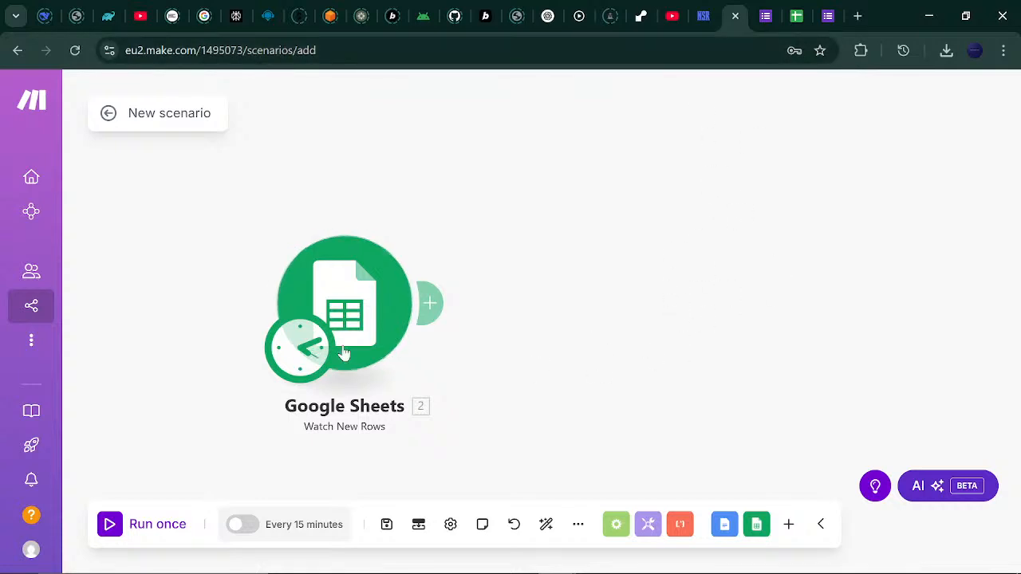
Add an OpenAI Create a Completion module after the Google Sheets trigger.
drag(182, 369, 112, 349)
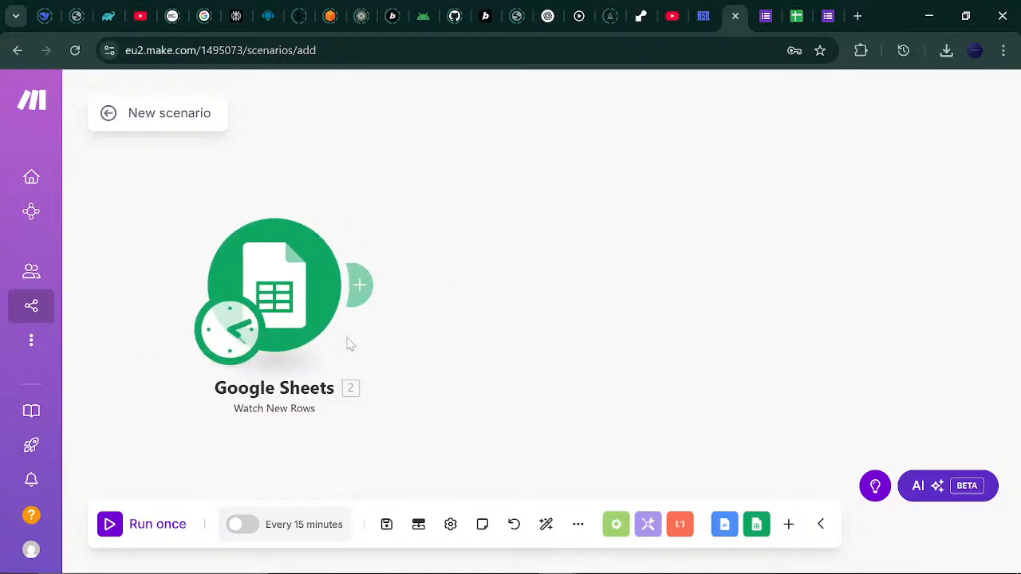
click(359, 289)
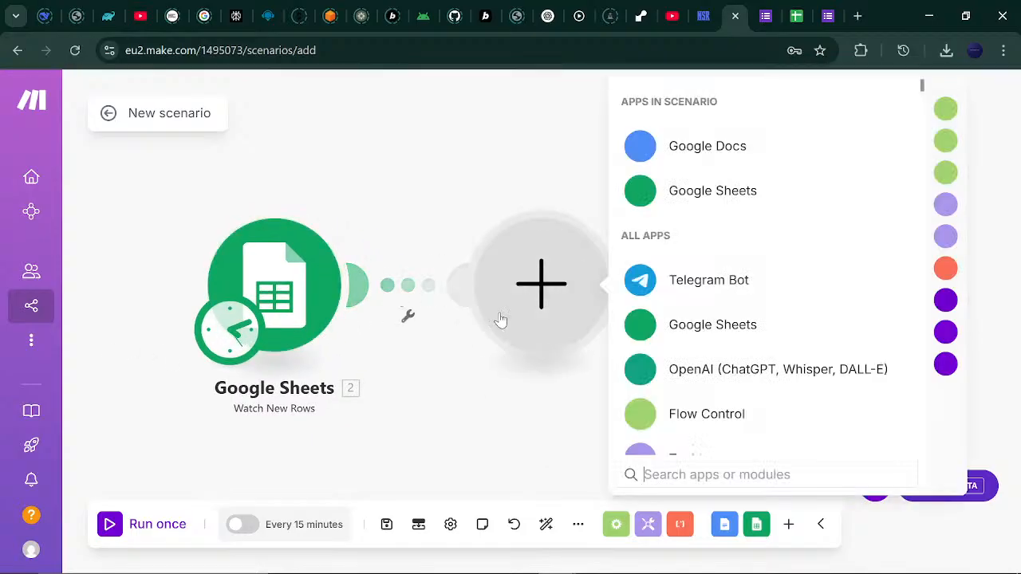
click(720, 381)
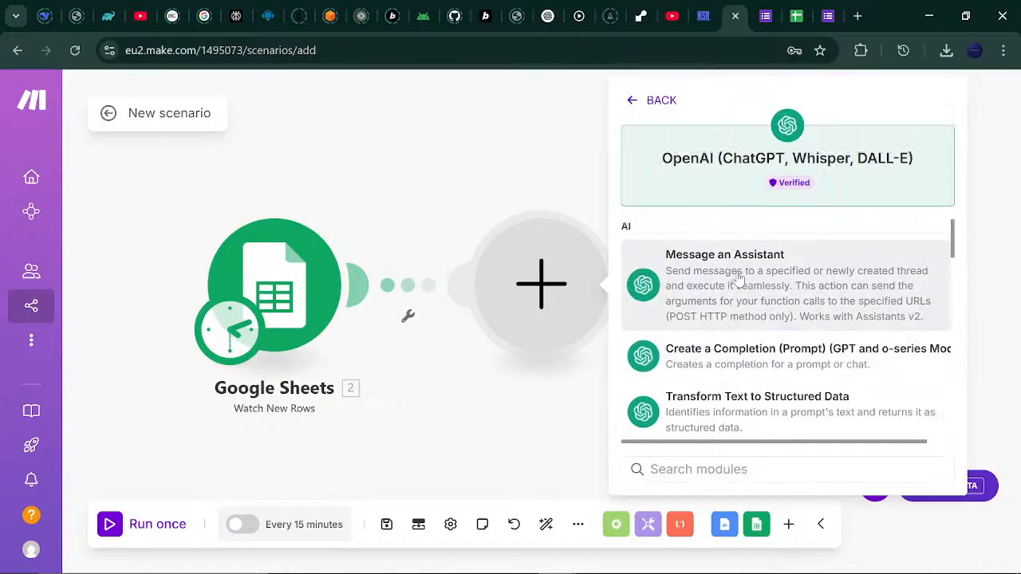
click(739, 363)
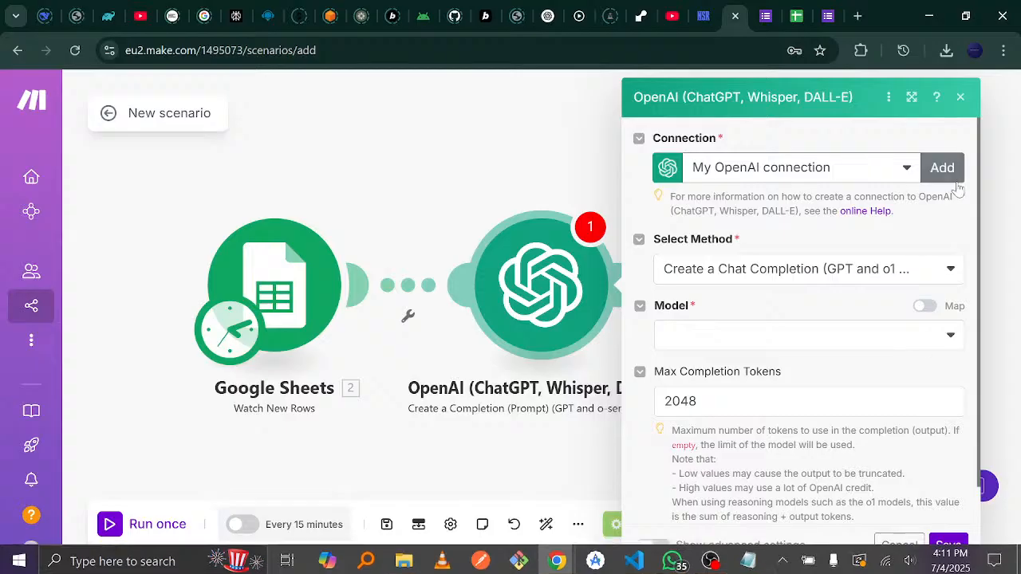
Start a new OpenAI connection and open the OpenAI Account API Keys page.
click(944, 173)
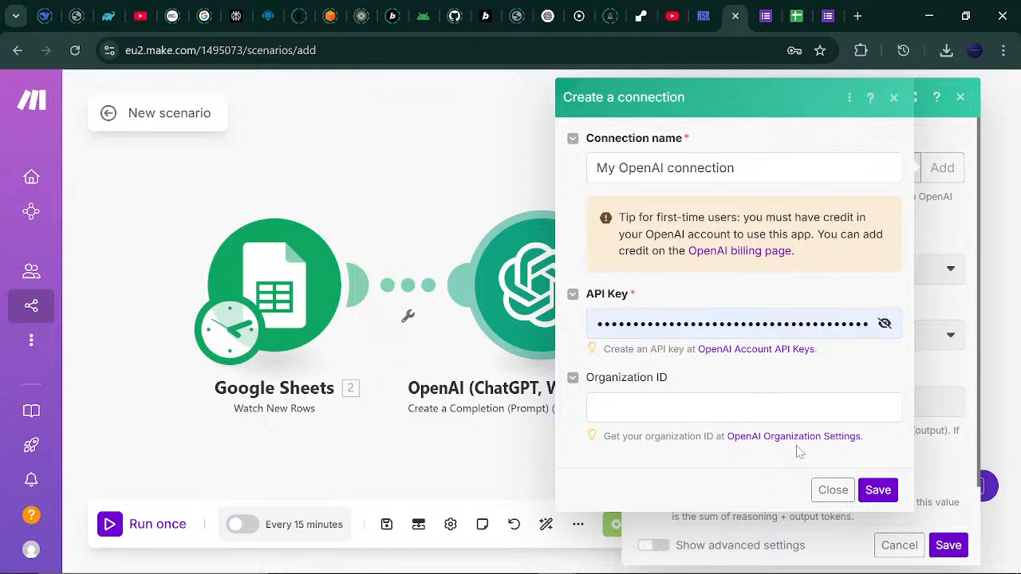
click(733, 323)
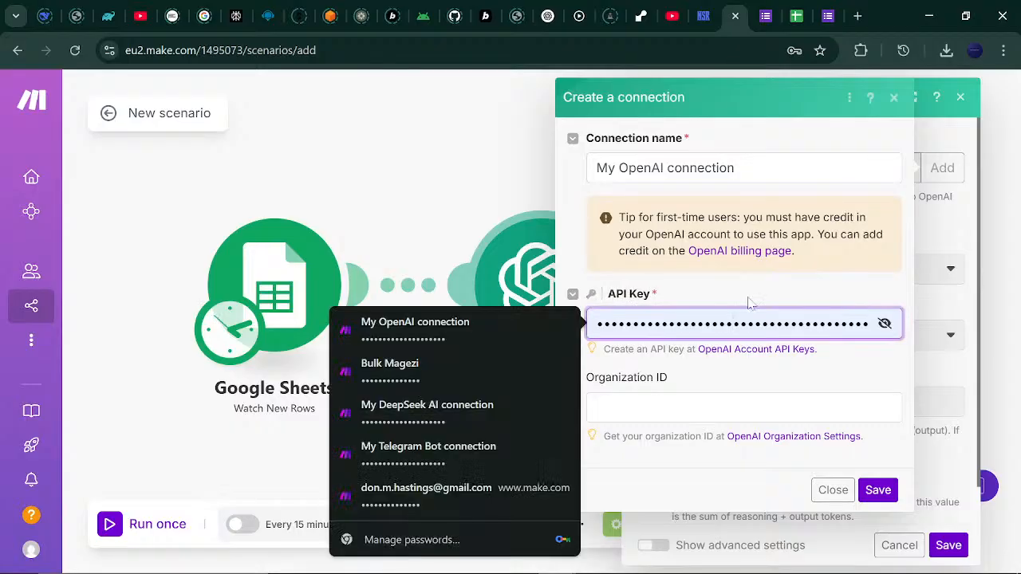
key(Escape)
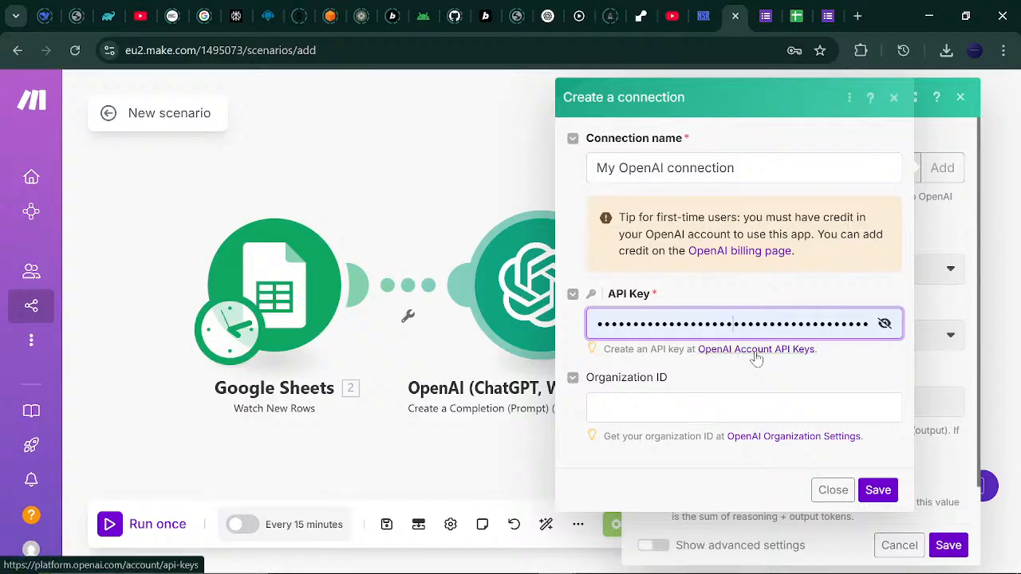
click(758, 351)
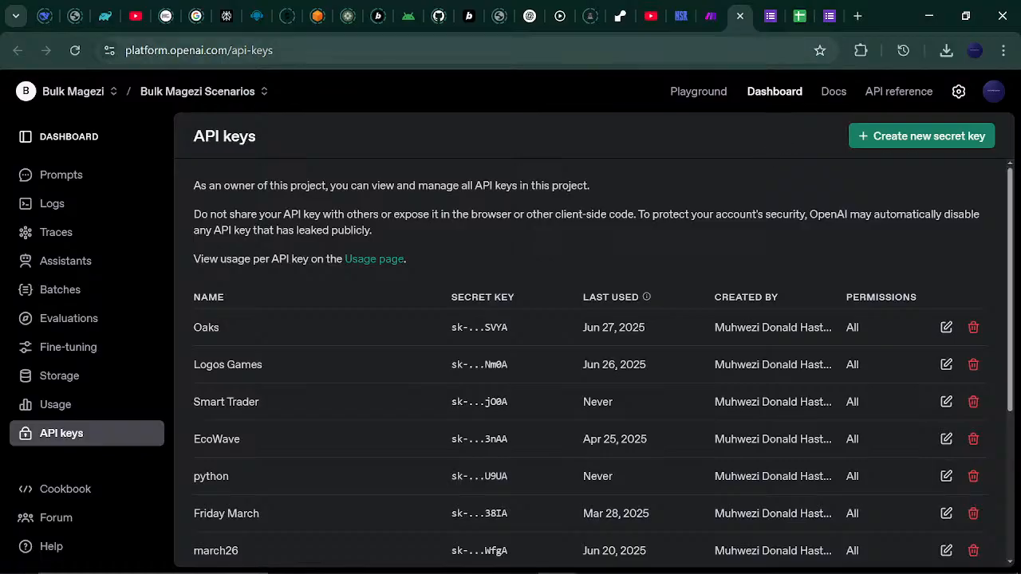
Open the OpenAI API reference's Introduction and Authentication documentation.
click(714, 15)
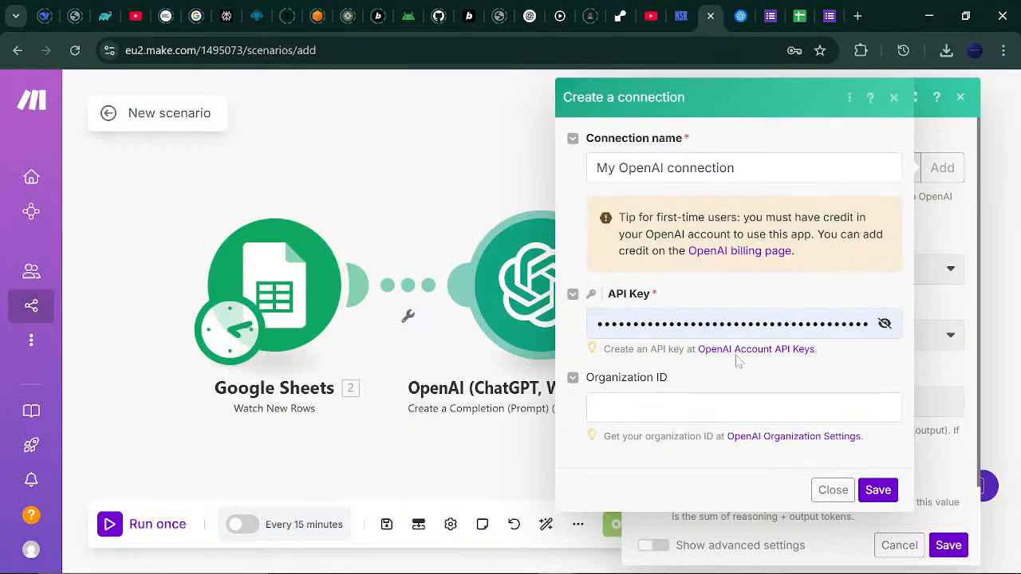
click(738, 15)
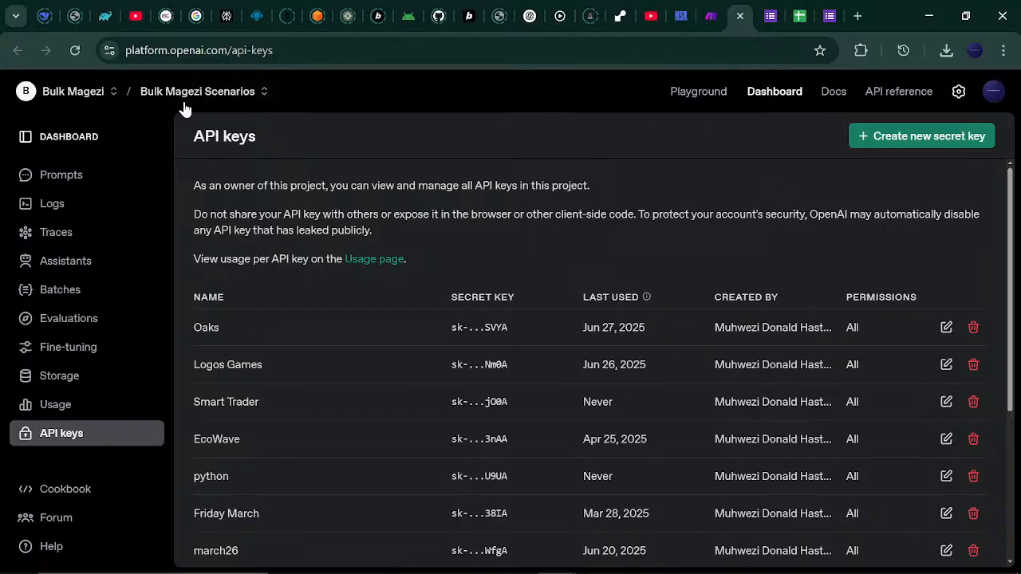
click(214, 89)
click(343, 94)
click(884, 94)
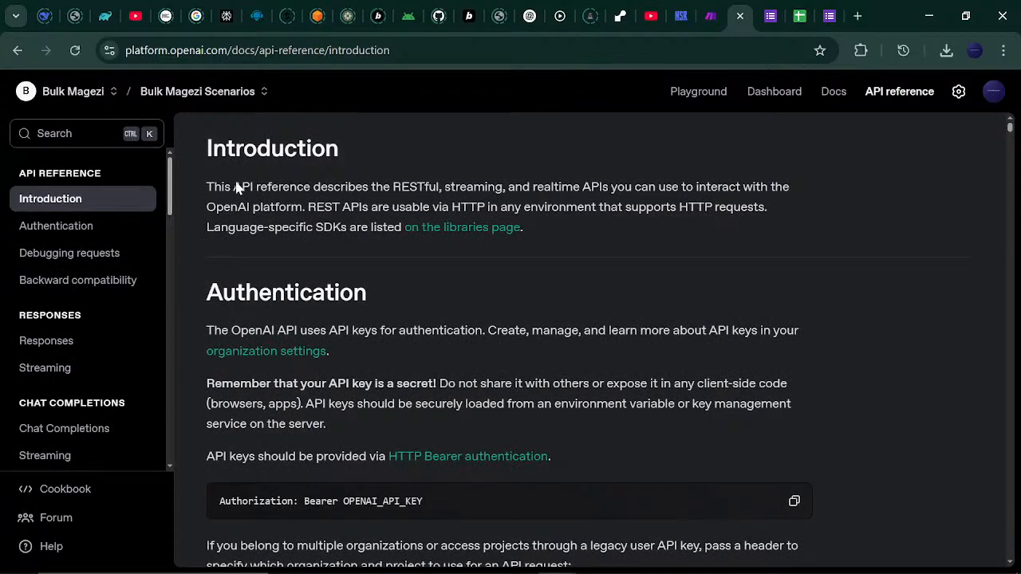
click(64, 140)
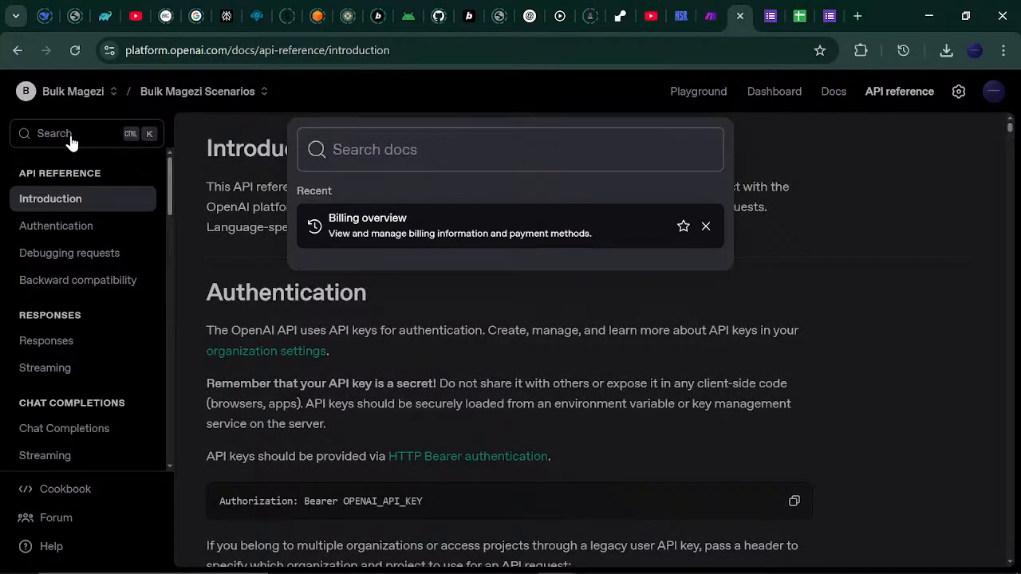
click(370, 227)
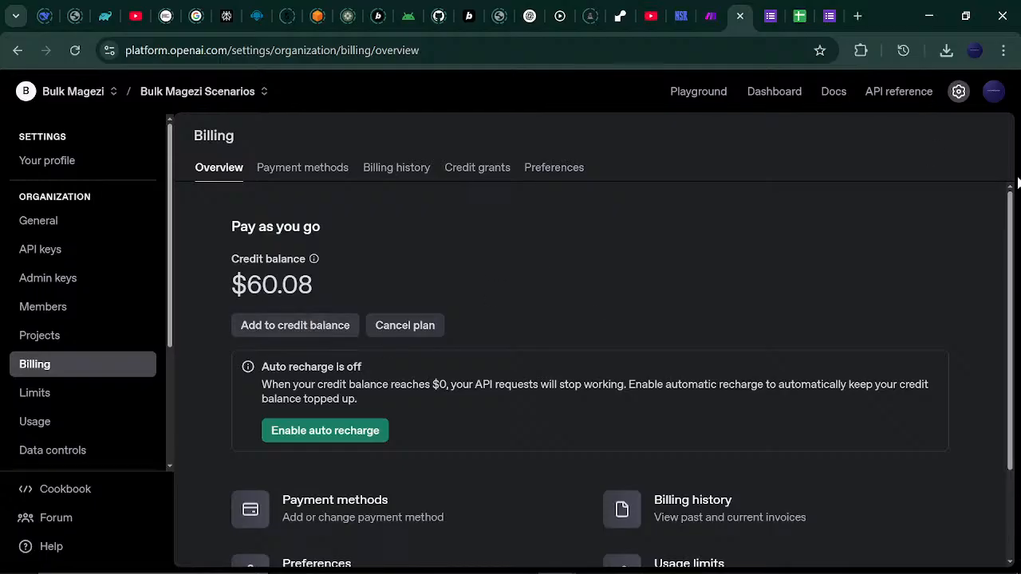
drag(1012, 200, 1015, 237)
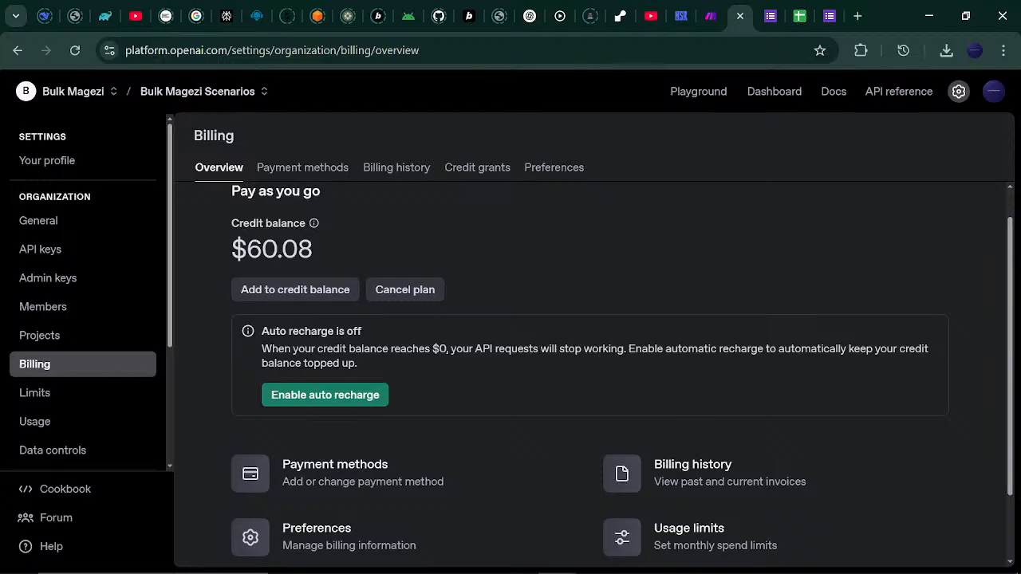
click(301, 290)
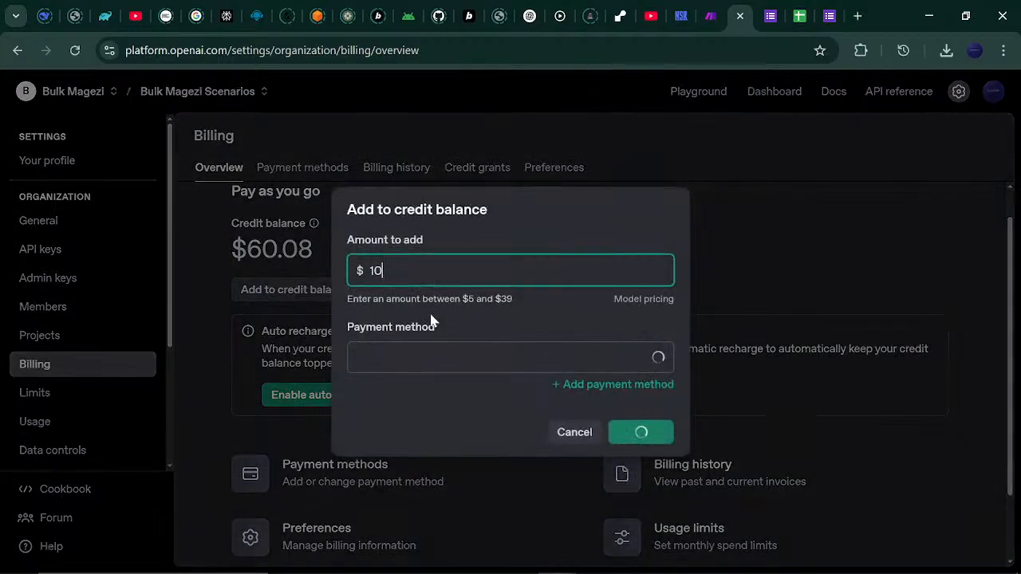
click(581, 435)
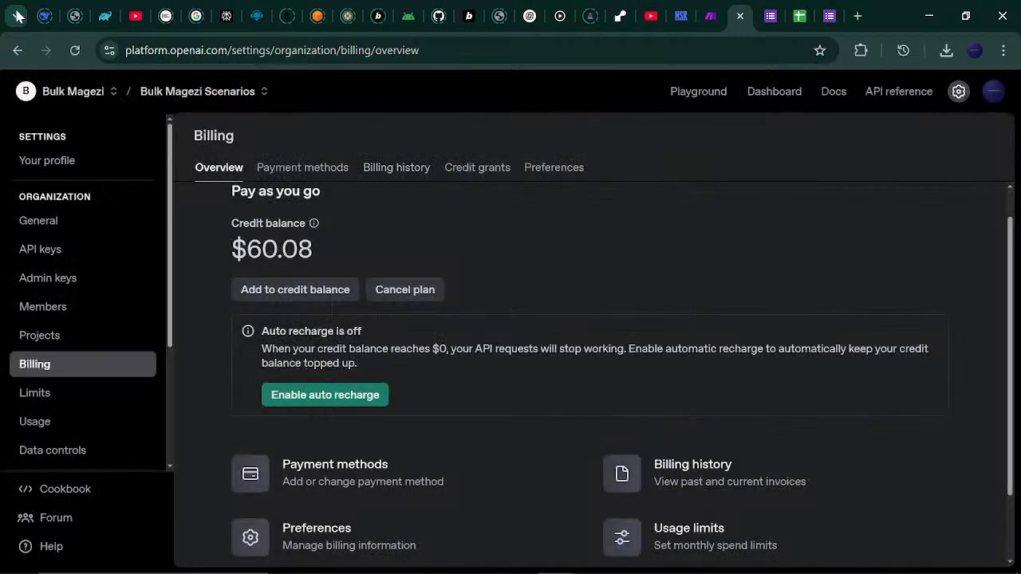
click(18, 50)
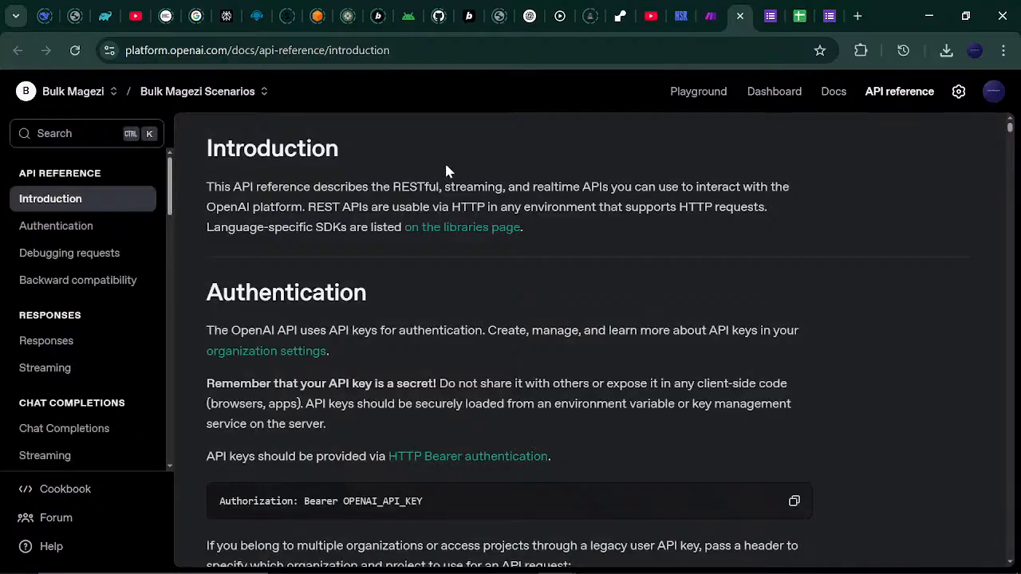
Close the docs tab and reopen the OpenAI API keys page from the connection dialog.
click(739, 21)
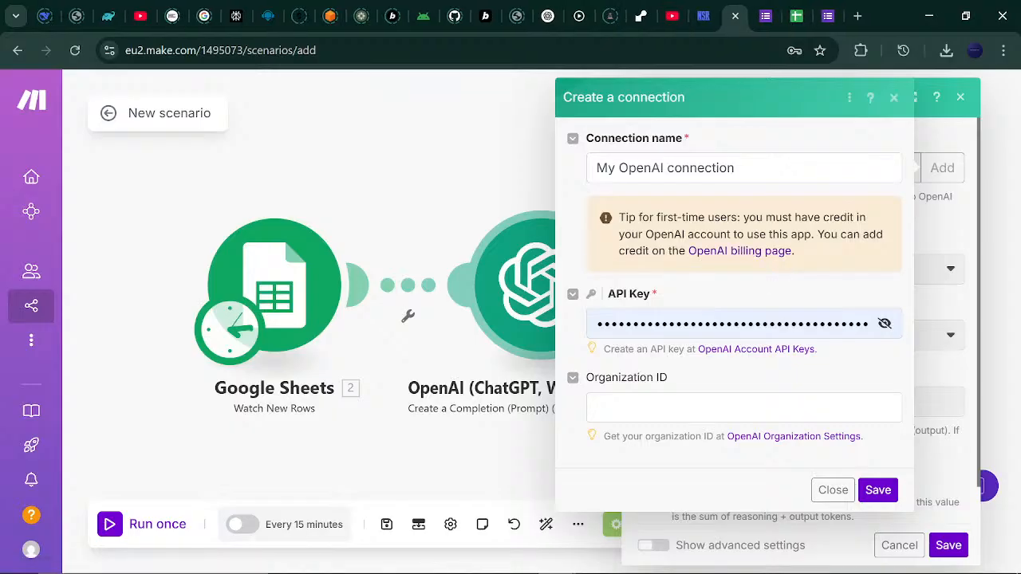
click(774, 351)
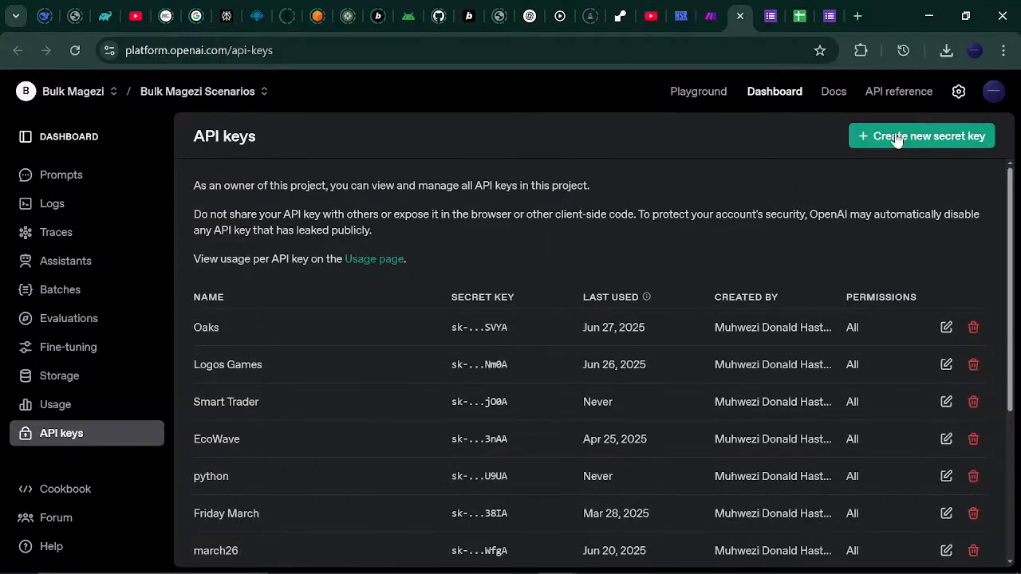
Cancel the new secret key dialog and go back to Make's OpenAI connection form.
click(897, 139)
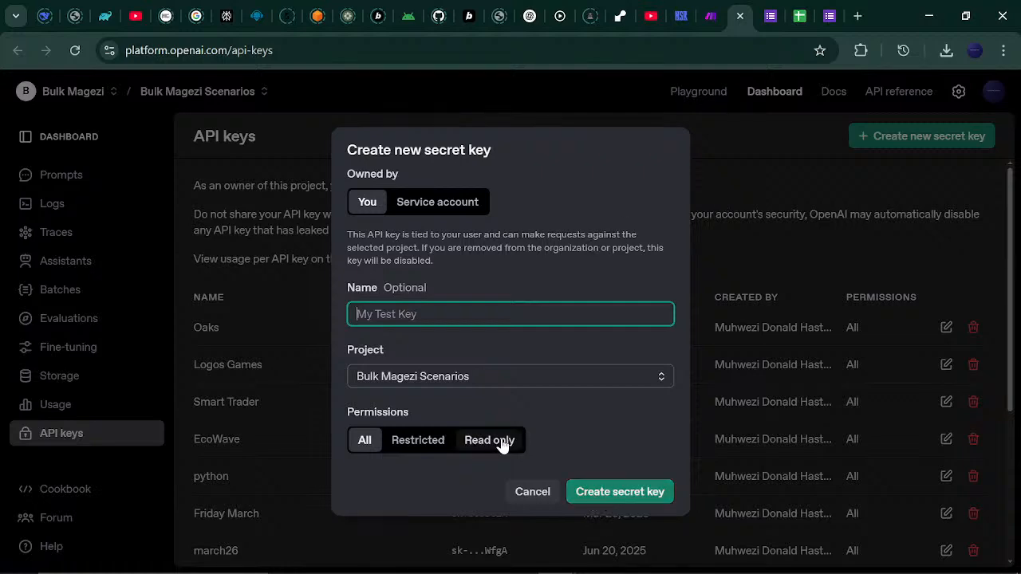
click(530, 490)
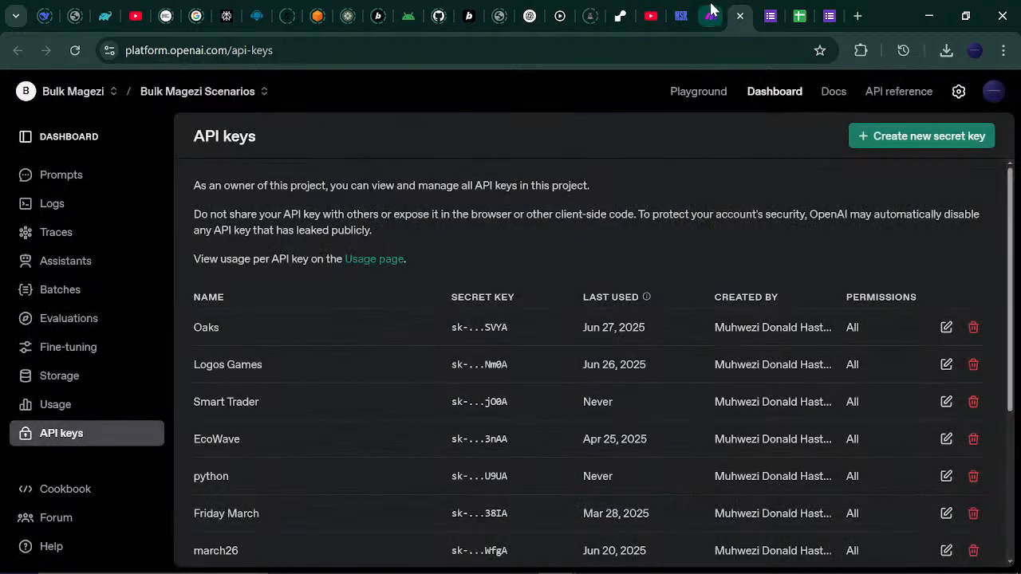
click(711, 14)
Save the new OpenAI connection with the entered API key.
click(753, 324)
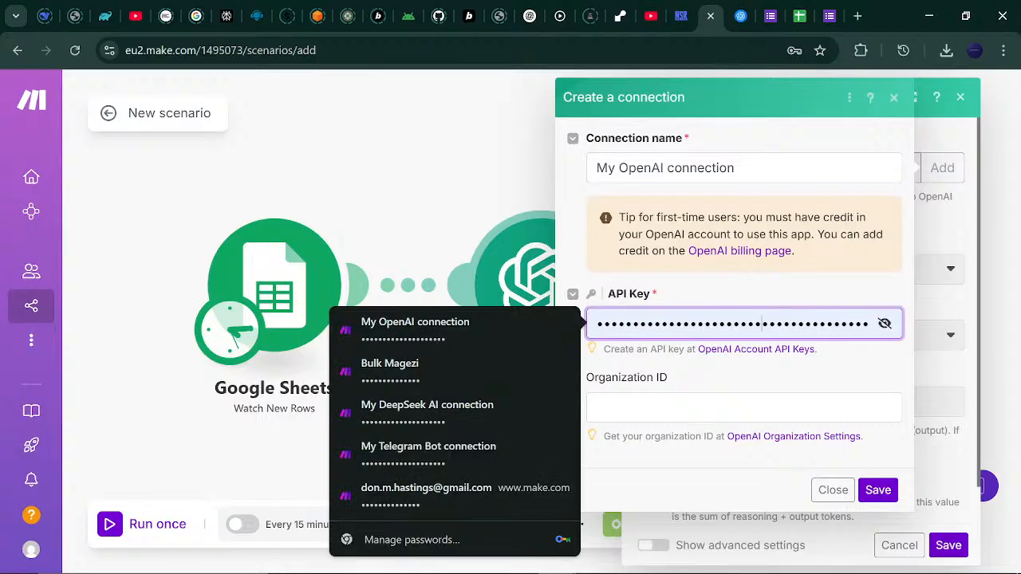
click(753, 372)
click(872, 496)
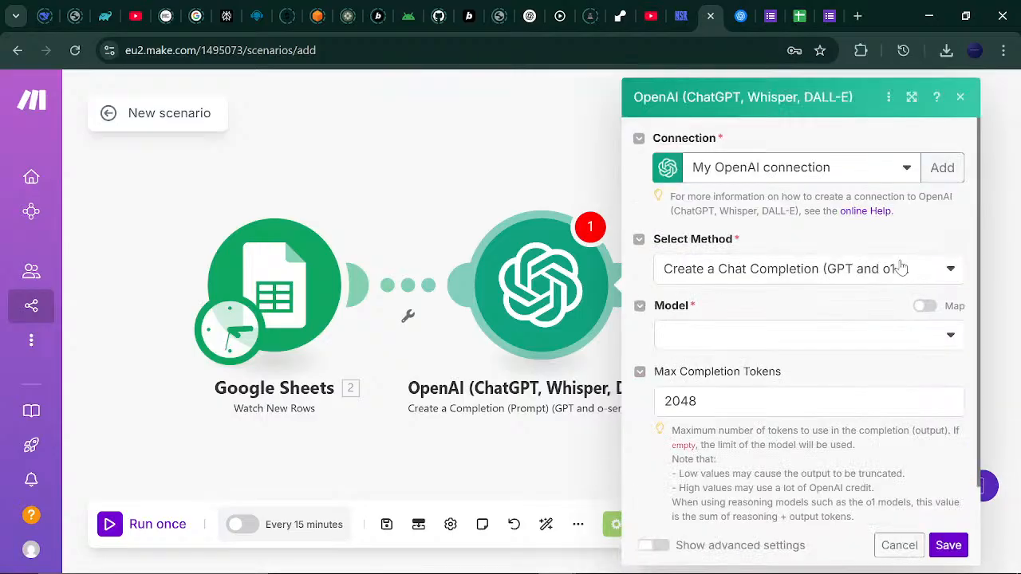
Choose the GPT-4o chatgpt-4o-latest model.
click(950, 335)
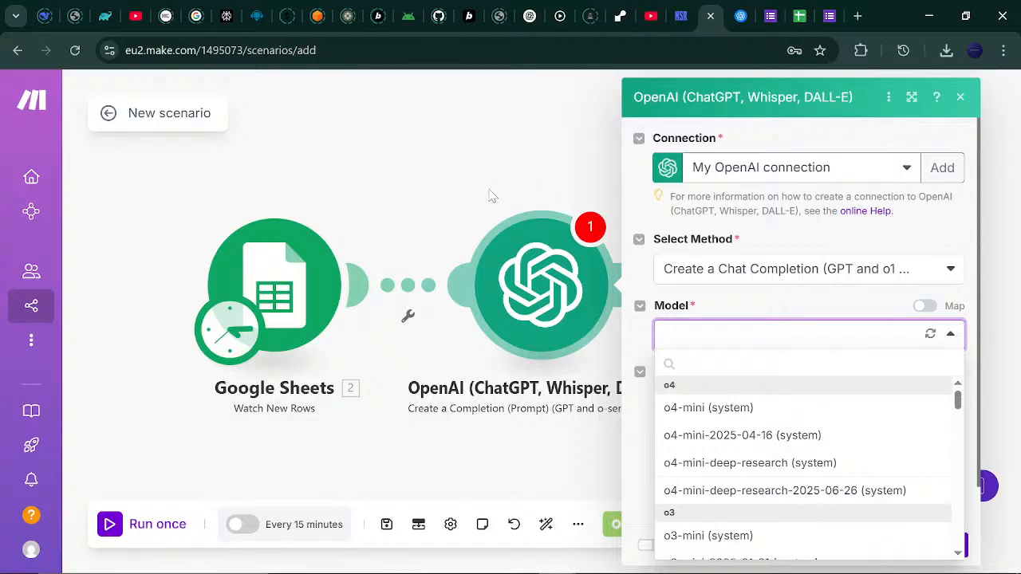
drag(487, 196, 353, 168)
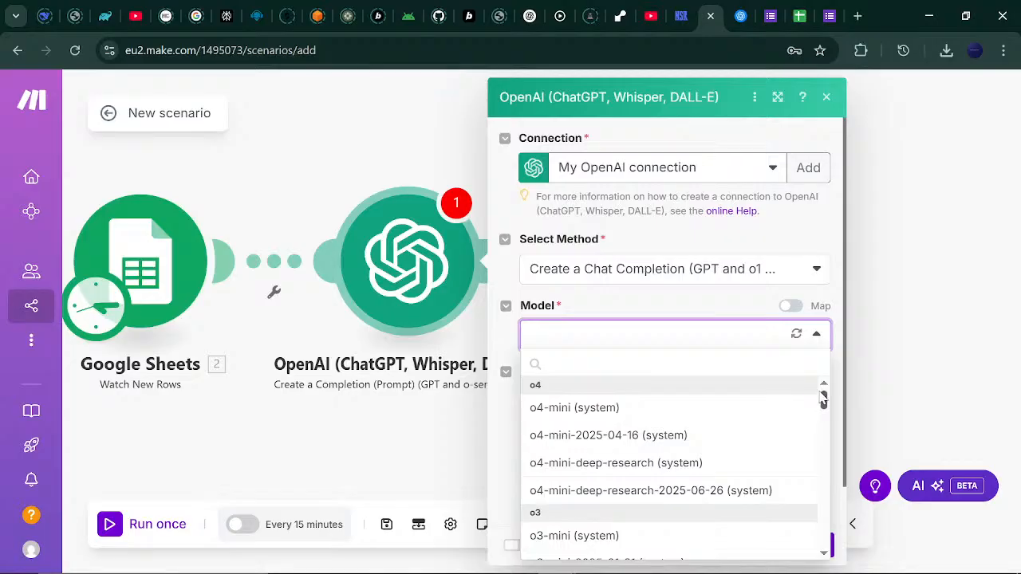
mouse_move(823, 399)
mouse_down()
mouse_move(822, 558)
mouse_move(824, 381)
mouse_up()
drag(826, 403, 826, 438)
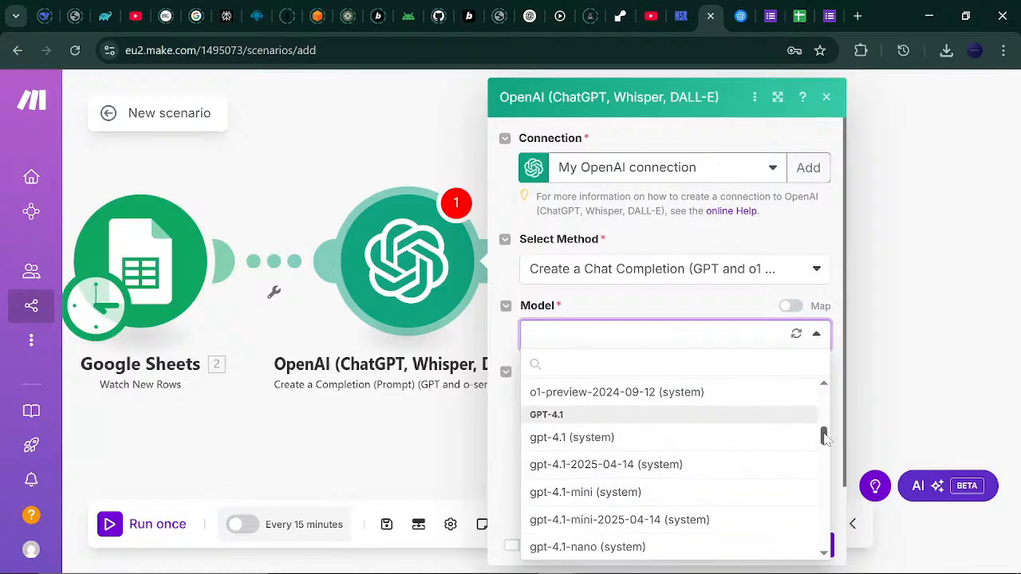
drag(826, 438, 832, 467)
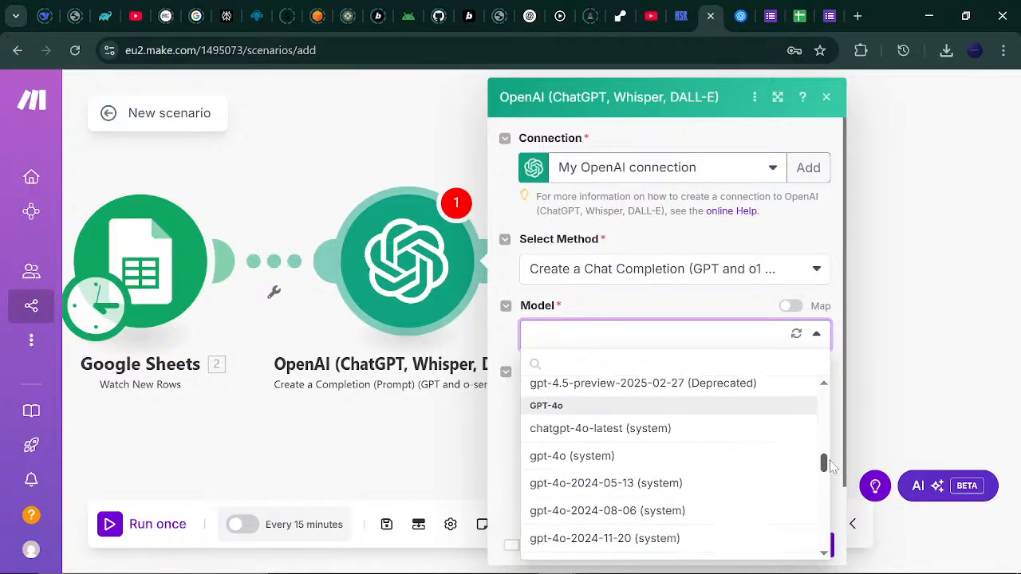
click(629, 431)
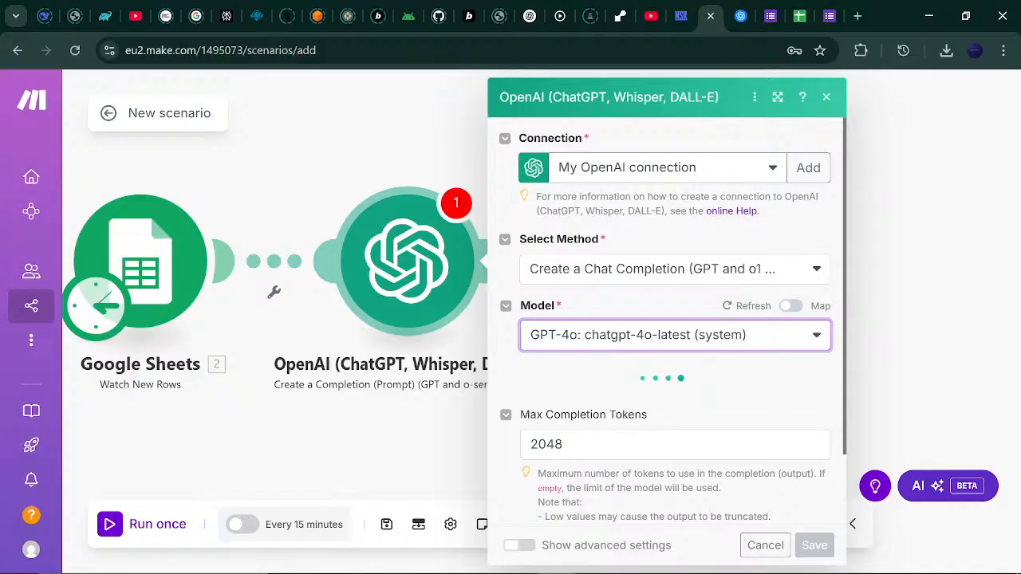
Change Max Completion Tokens from 2048 to 200.
click(577, 447)
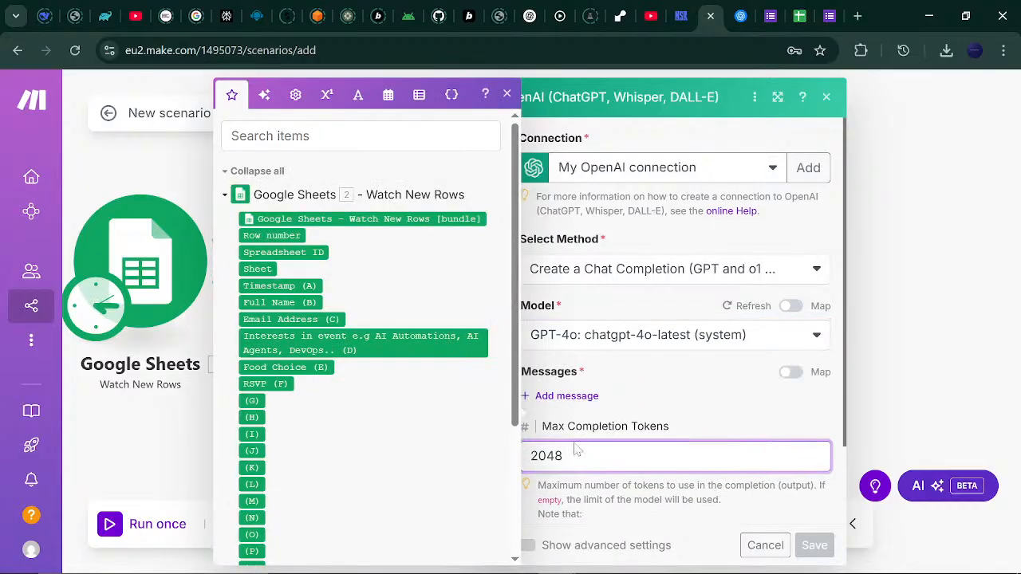
key(BackSpace)
key(BackSpace)
key(BackSpace)
key(BackSpace)
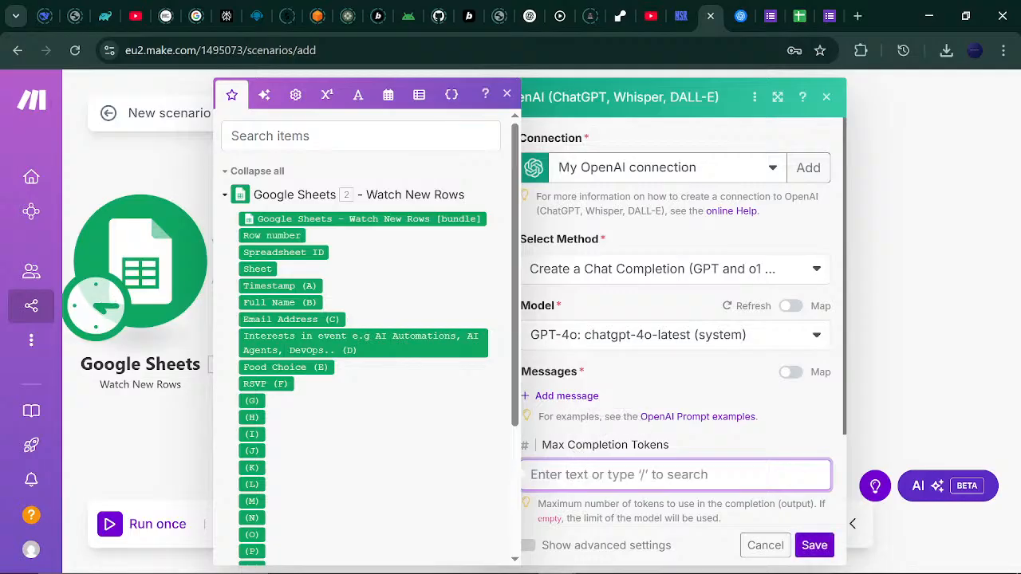
text(2)
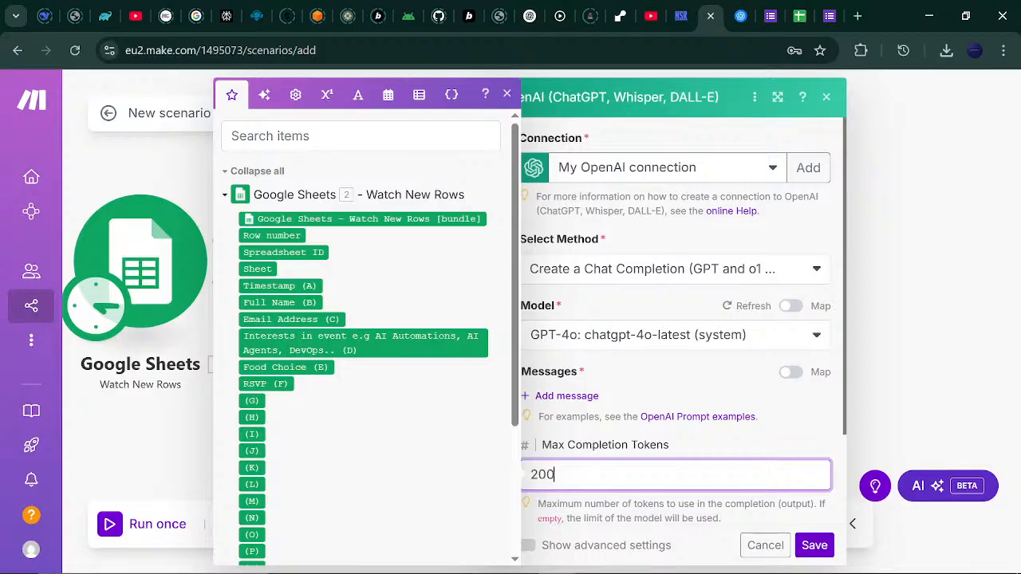
text(00)
click(718, 444)
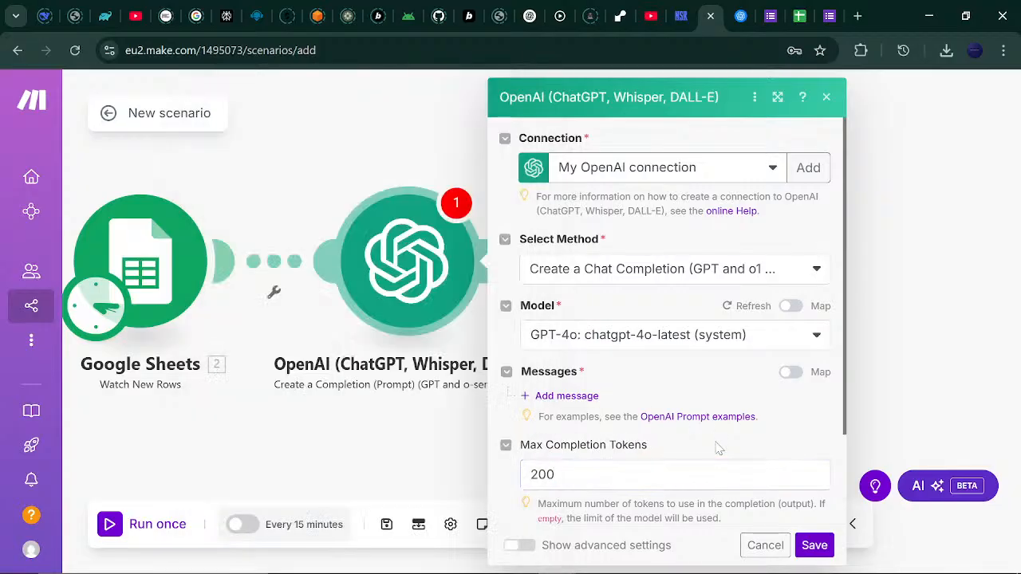
scroll(842, 406, down, 3)
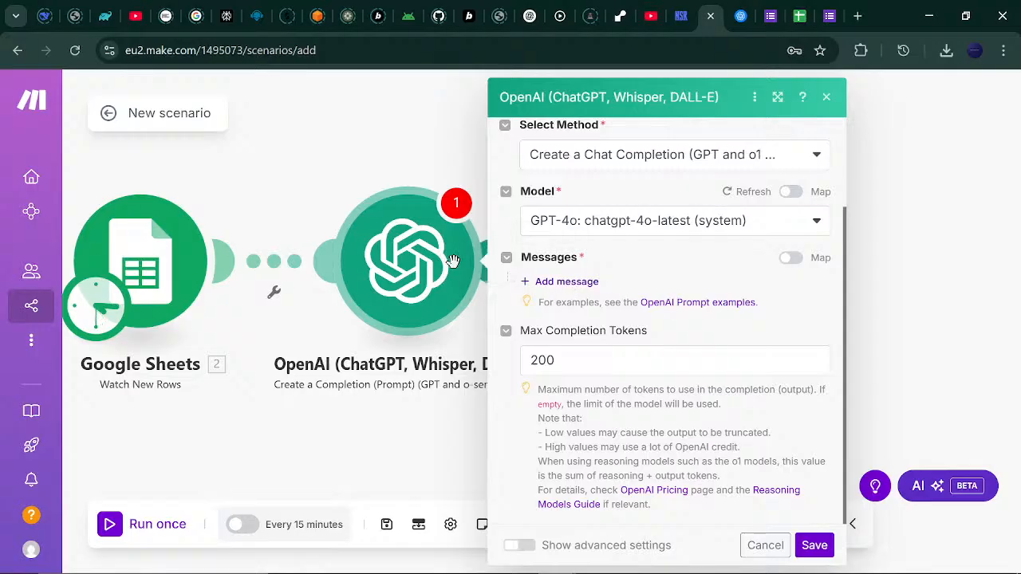
Add Message 1 with the User role and bring up the Notepad invitation-letter prompt.
click(567, 282)
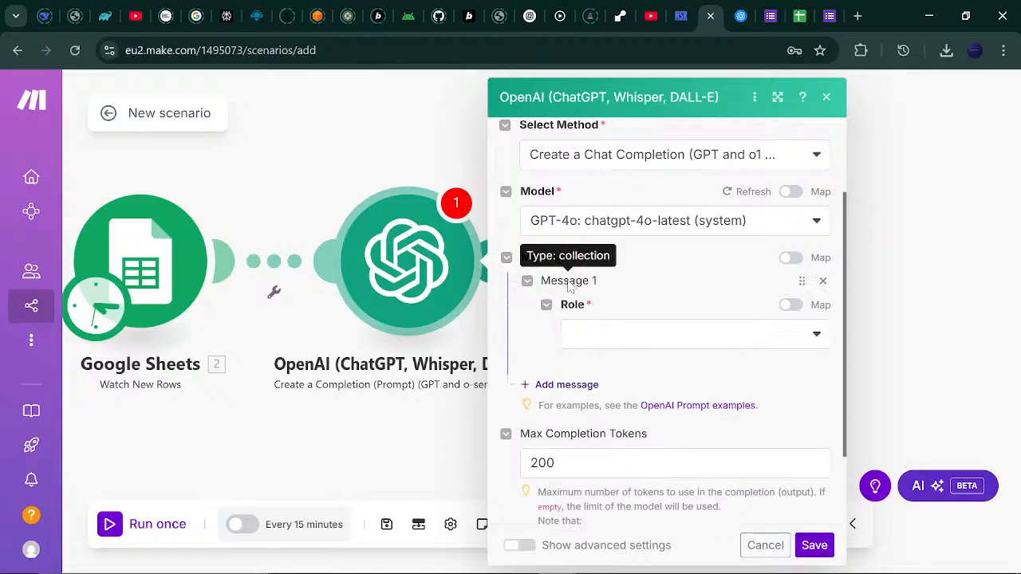
click(823, 337)
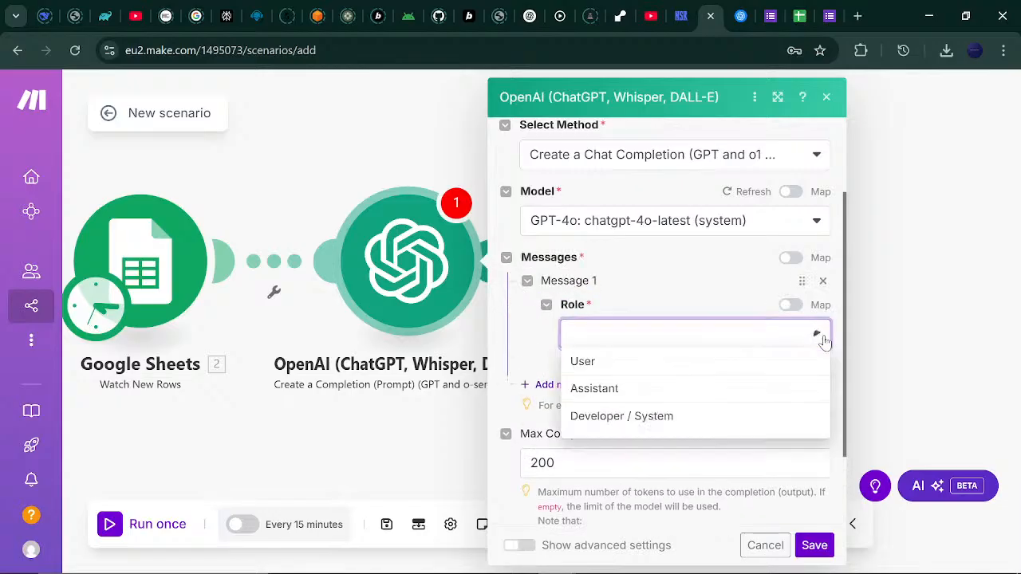
click(760, 363)
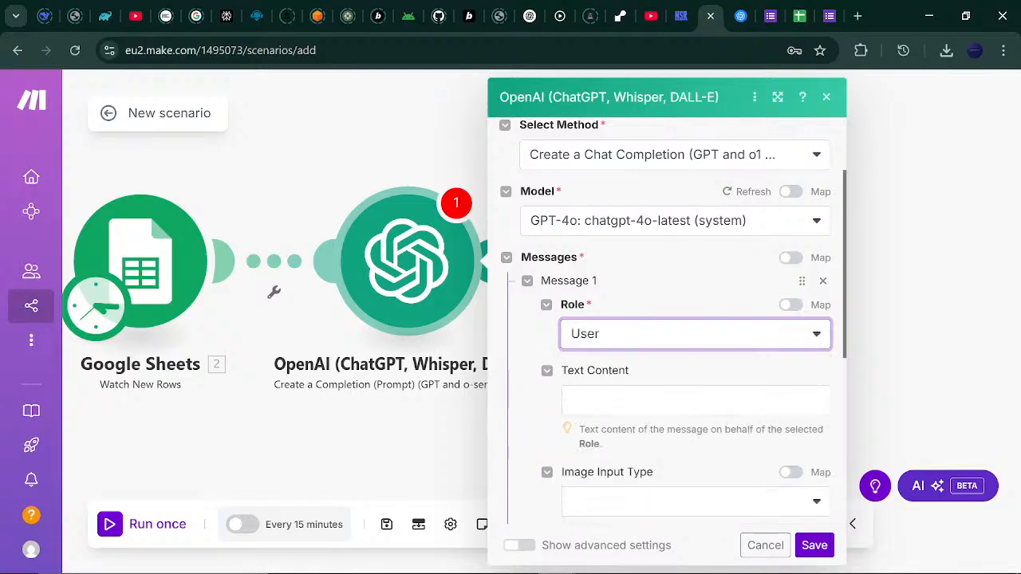
click(722, 401)
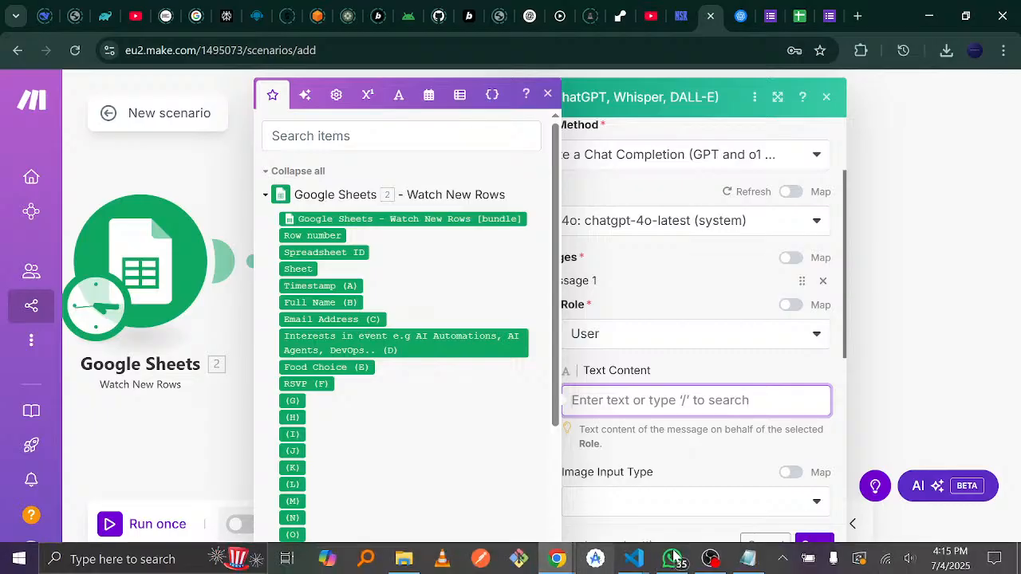
click(740, 561)
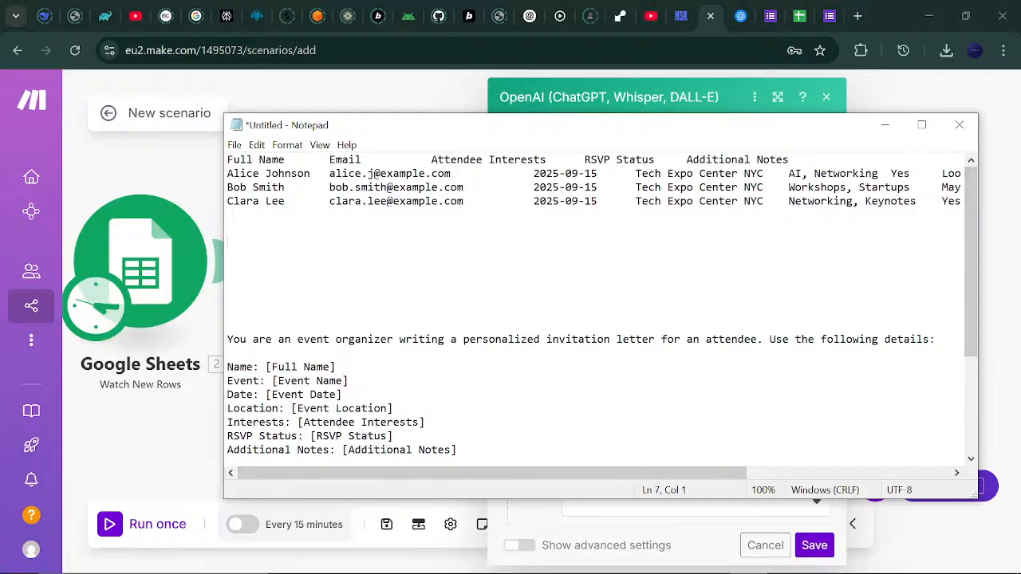
Copy the invitation-letter prompt from Notepad and return to the Make scenario.
scroll(972, 319, down, 4)
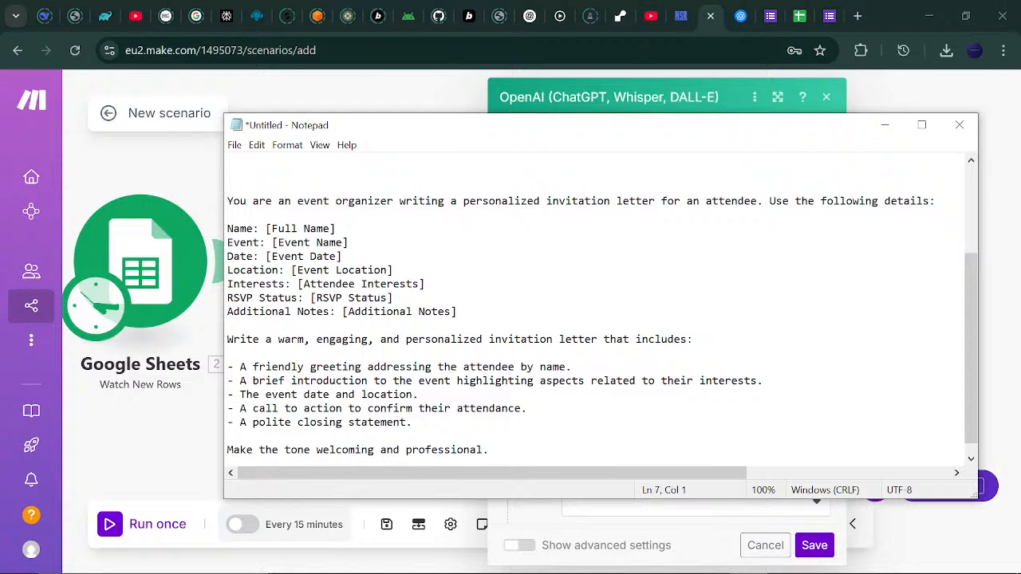
drag(228, 201, 394, 489)
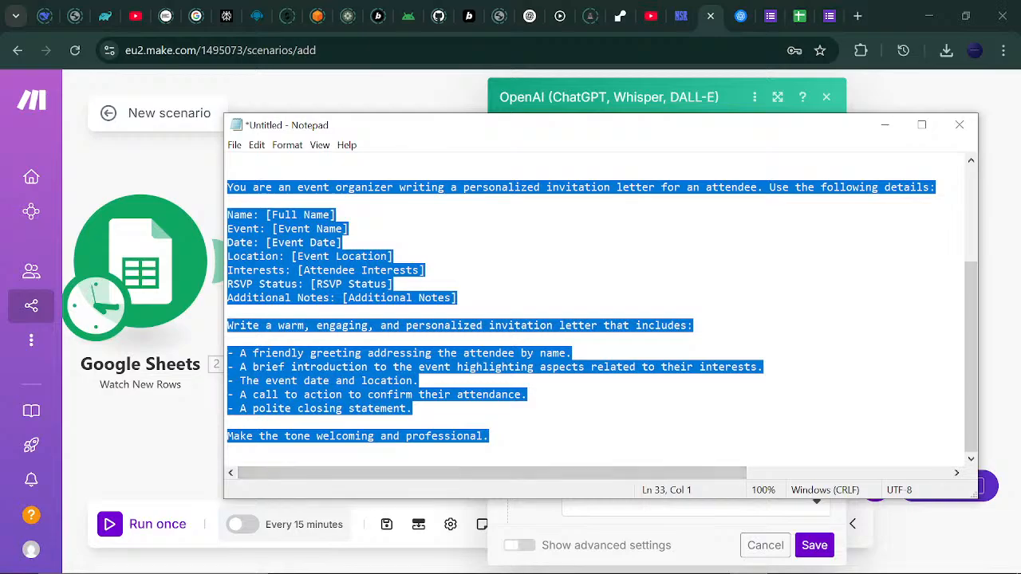
click(889, 127)
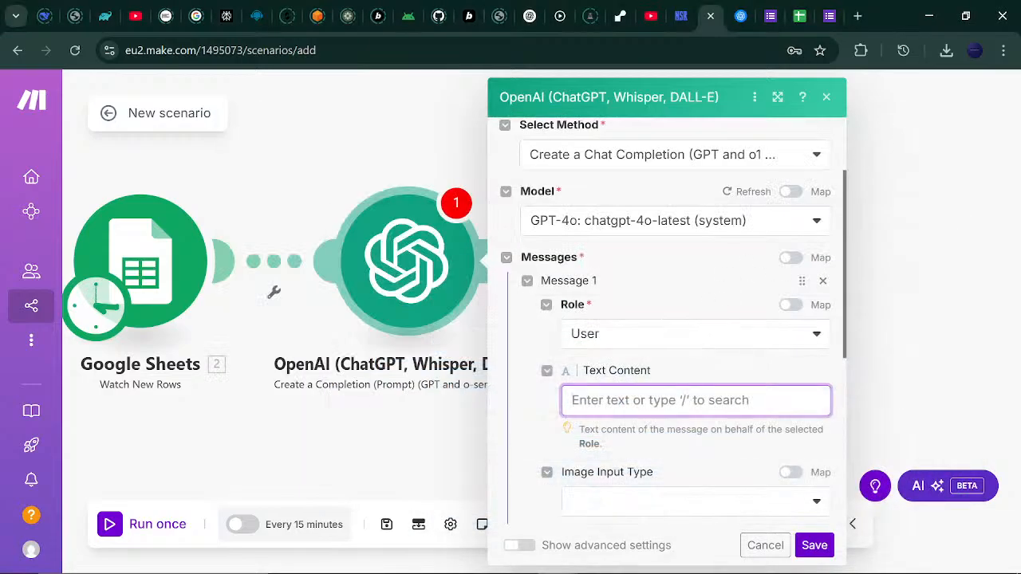
Paste the invitation-letter prompt into Message 1's text content.
click(696, 400)
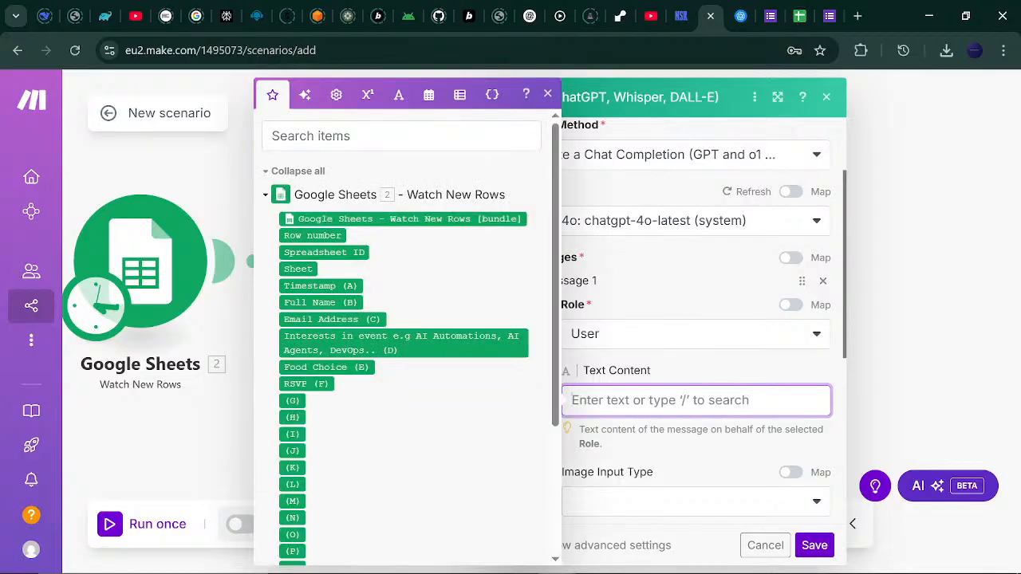
key(ctrl+v)
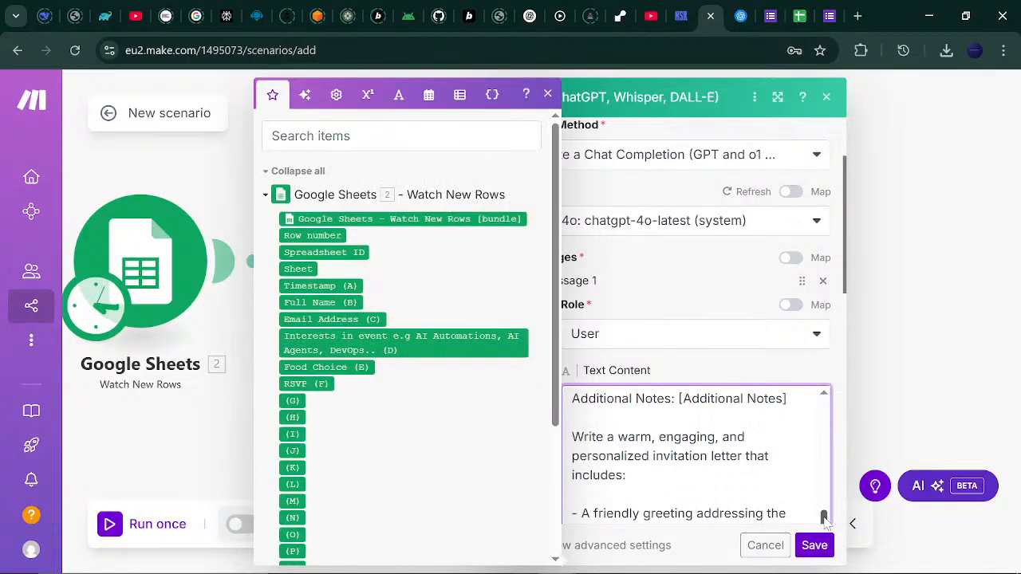
scroll(830, 515, up, 5)
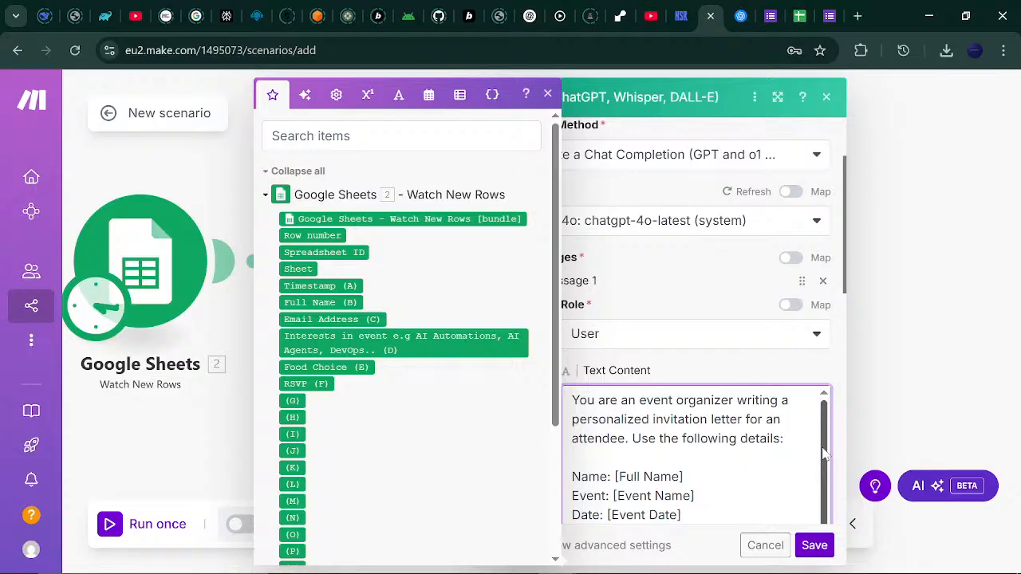
drag(825, 454, 817, 476)
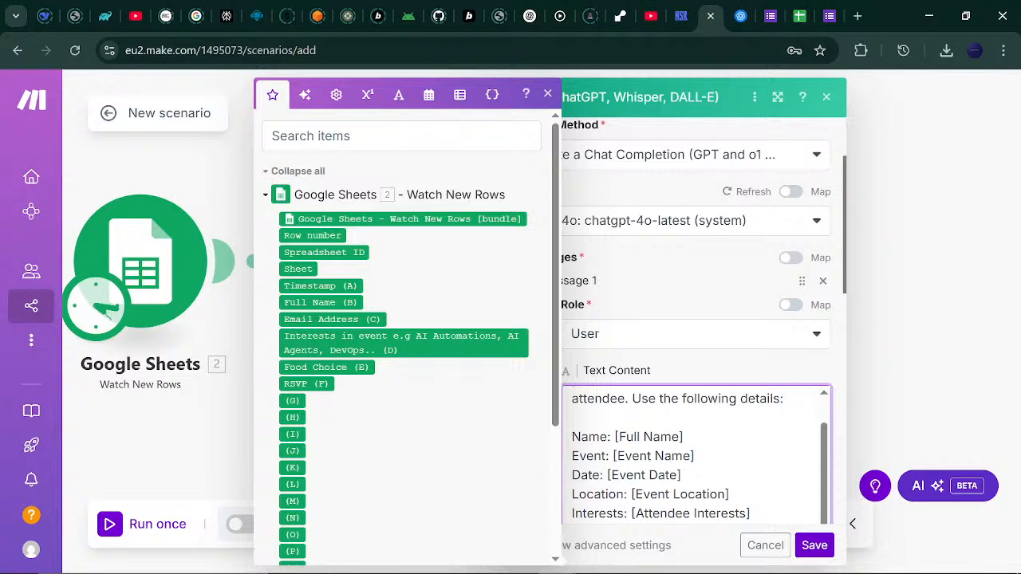
Replace the [Full Name] placeholder with the sheet's Full Name (B) field.
drag(613, 437, 684, 437)
key(BackSpace)
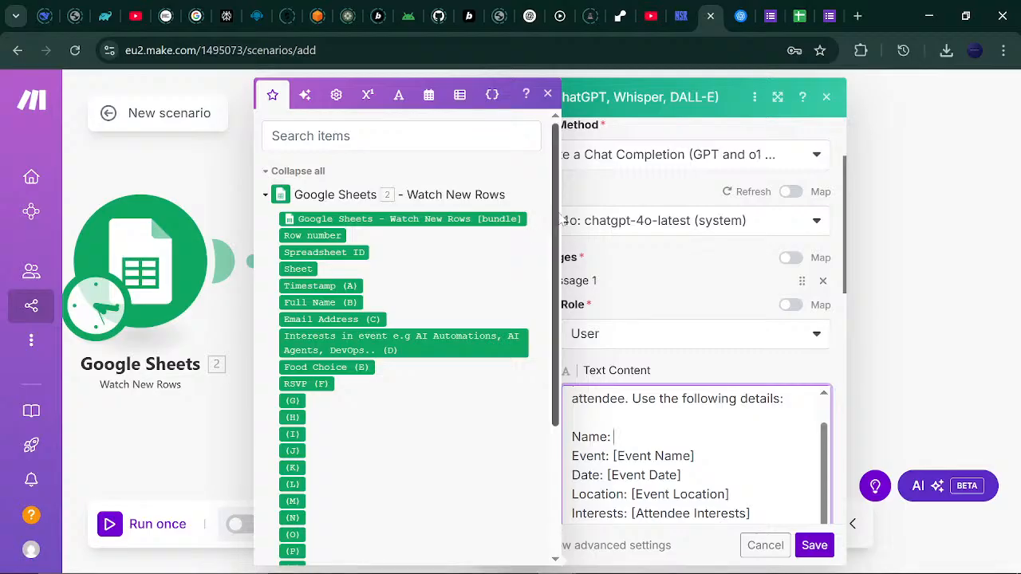
drag(557, 217, 556, 297)
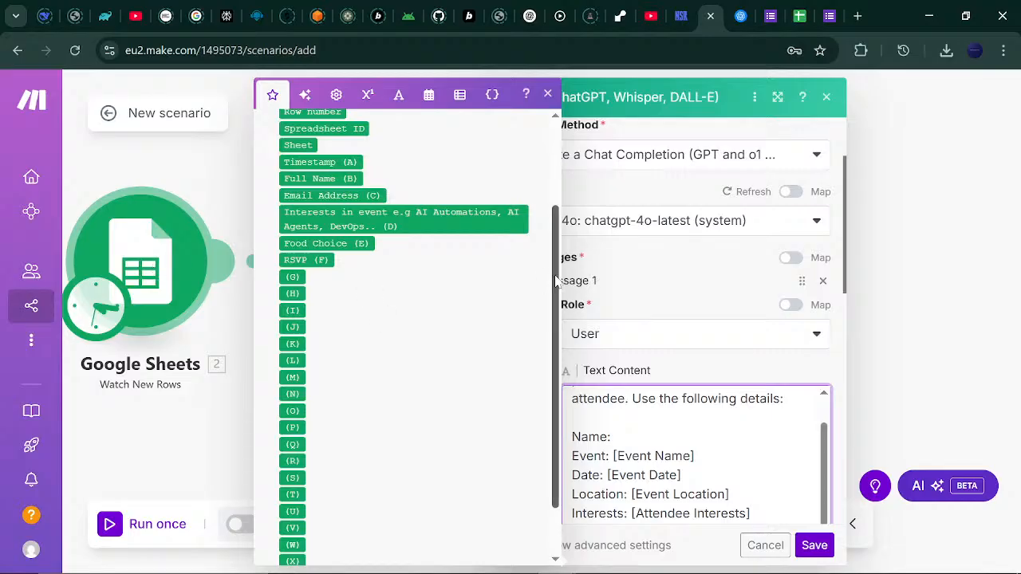
drag(562, 277, 559, 214)
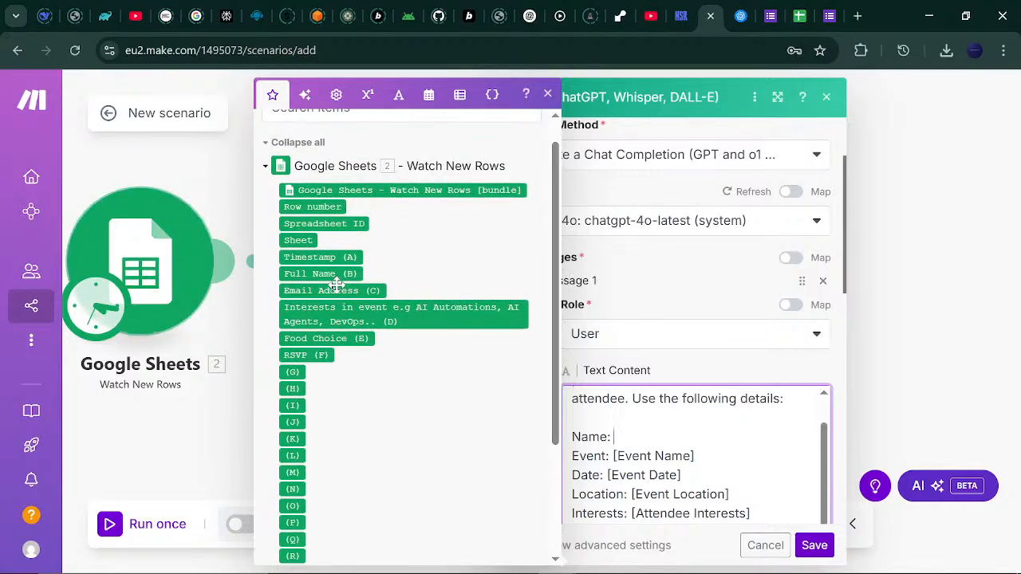
click(316, 274)
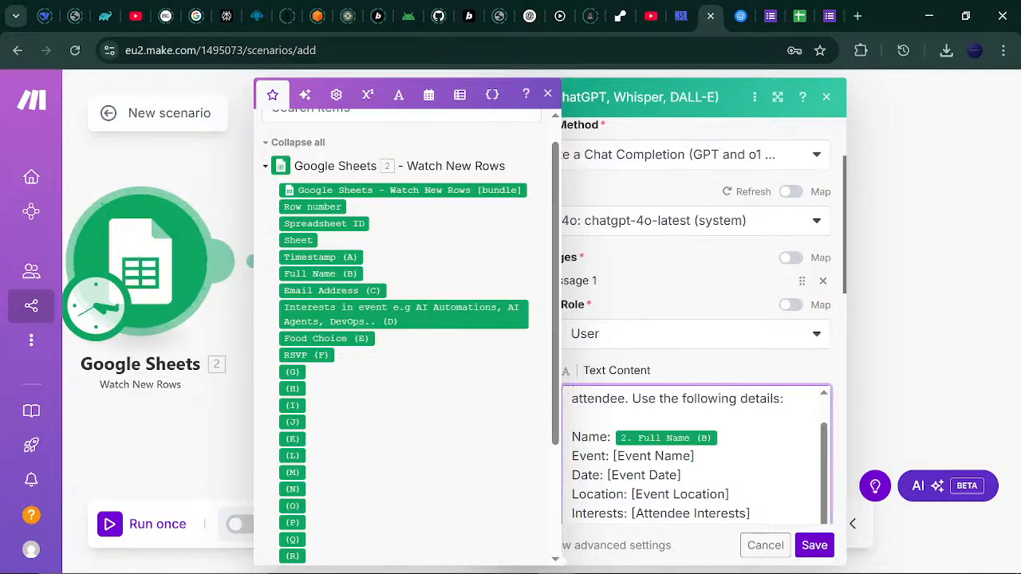
drag(695, 456, 618, 457)
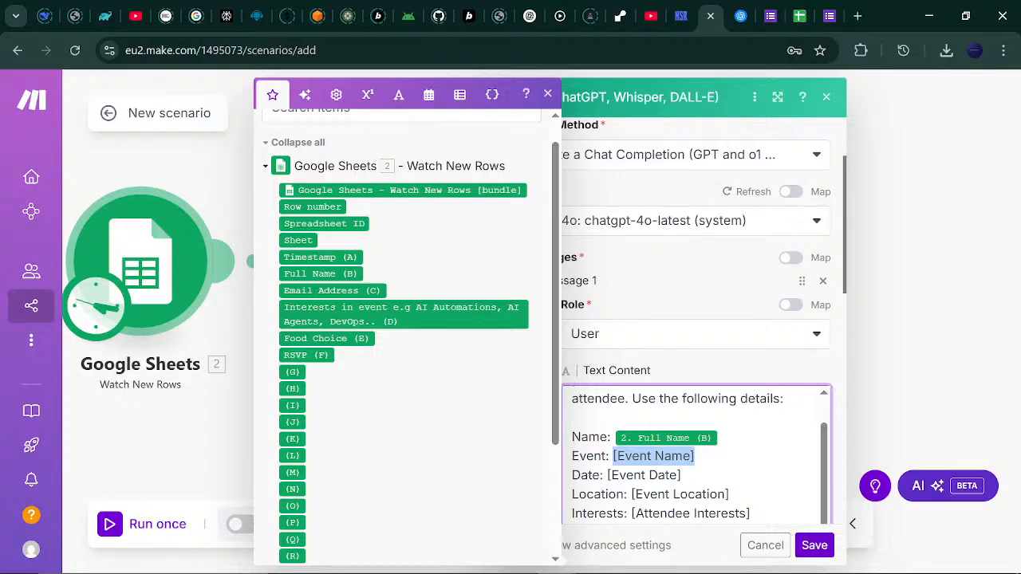
Fill in the event name 'Annual Tech Convetion' and the date 27th October 2025.
text(Annu)
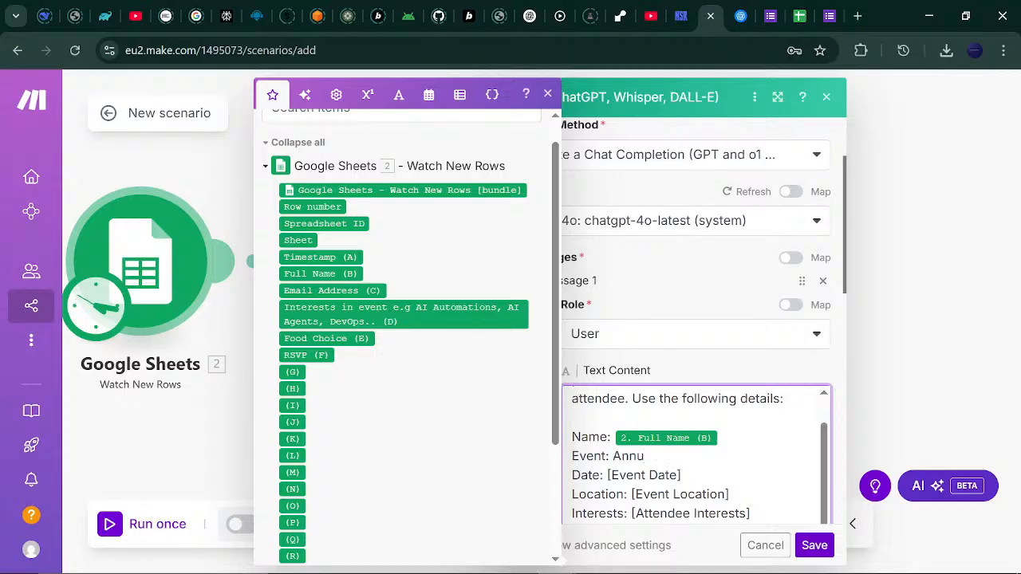
text(al Tech Convetion)
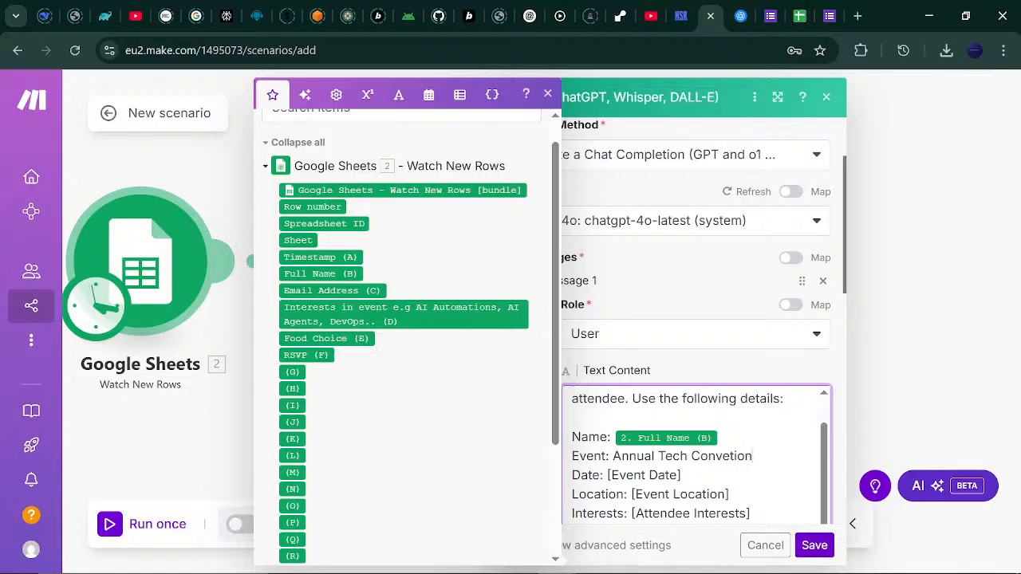
drag(662, 475, 370, 339)
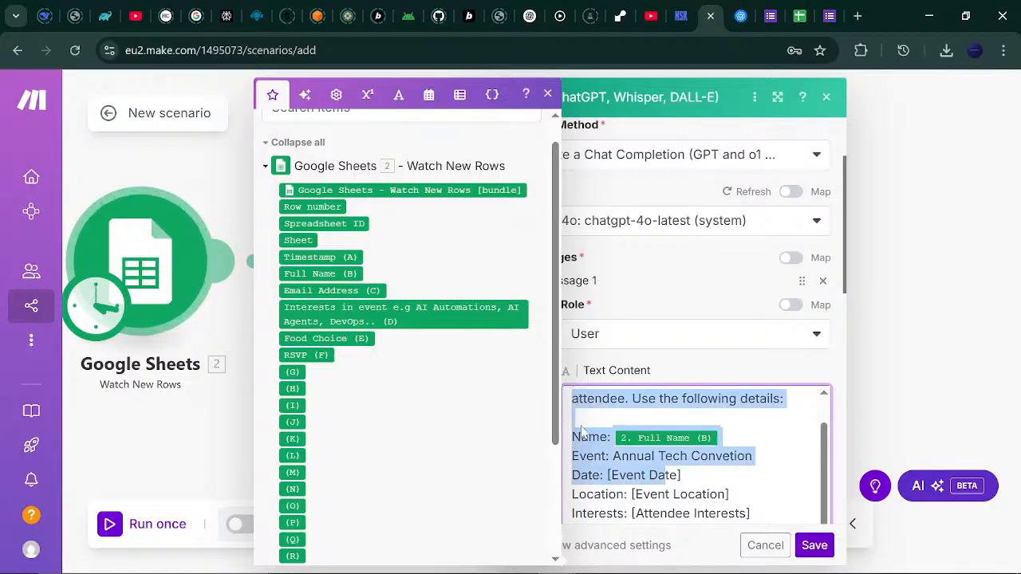
click(681, 476)
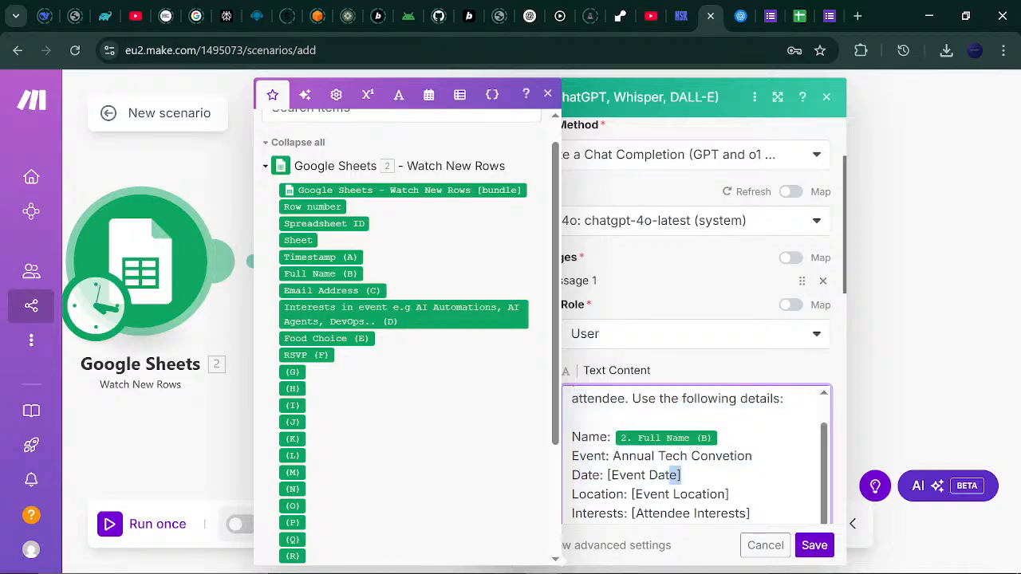
drag(680, 476, 608, 475)
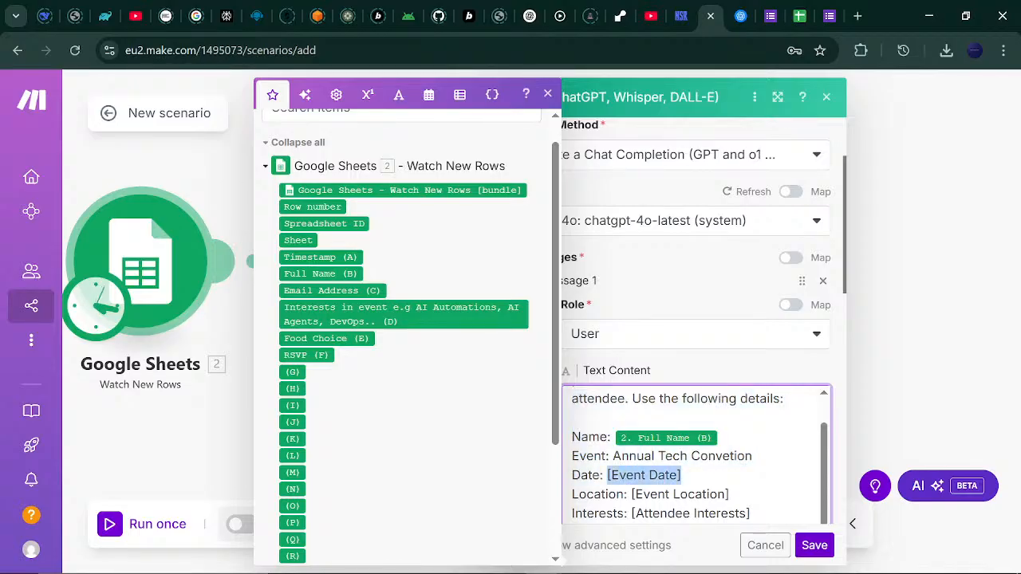
text(7 /)
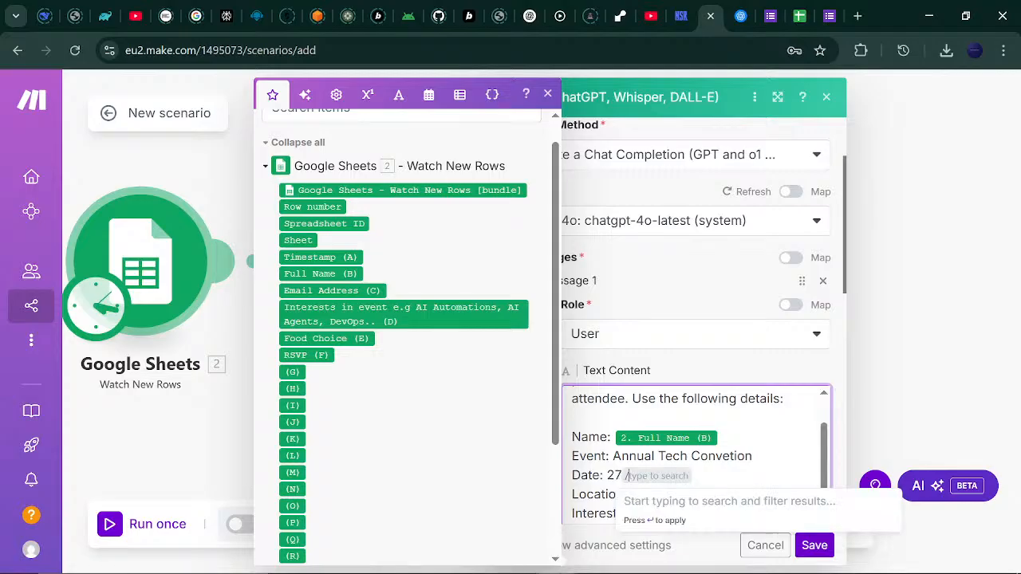
key(Escape)
key(BackSpace)
text(th)
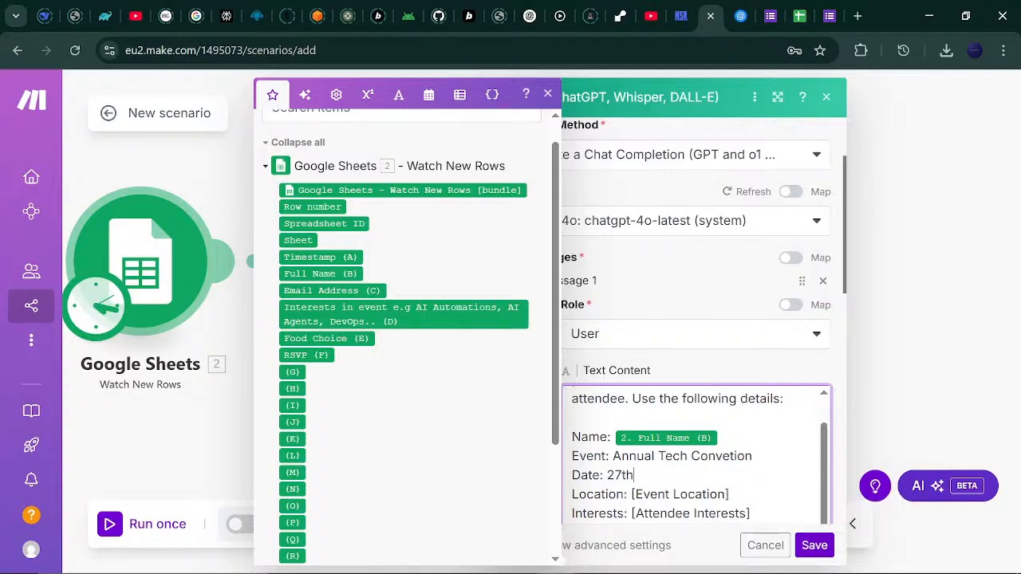
text( P)
key(BackSpace)
text(October 2025)
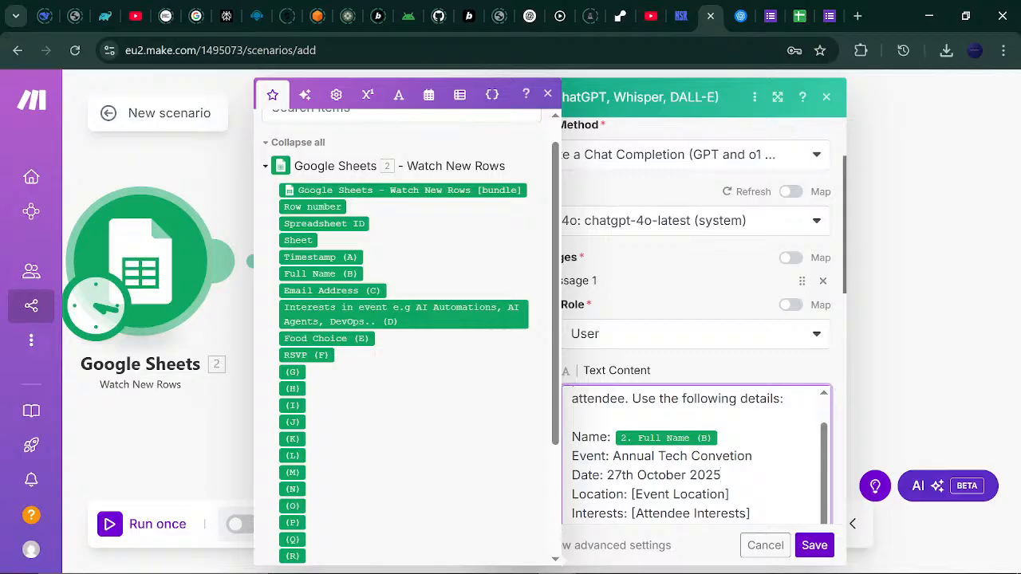
Replace [Event Location] with Kololo Independence Grounds.
drag(631, 493, 730, 493)
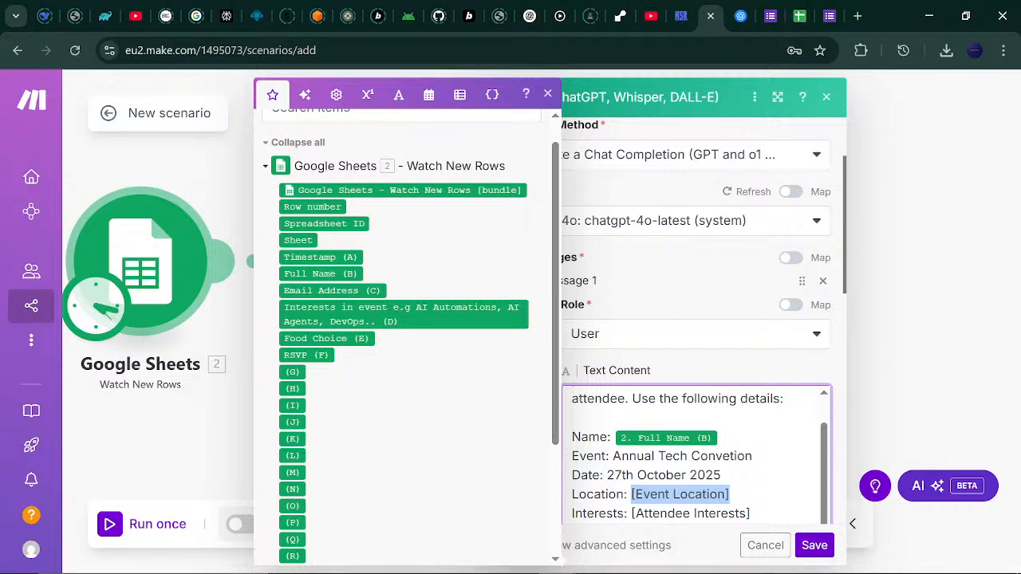
text(kolo)
key(BackSpace)
key(BackSpace)
key(BackSpace)
key(BackSpace)
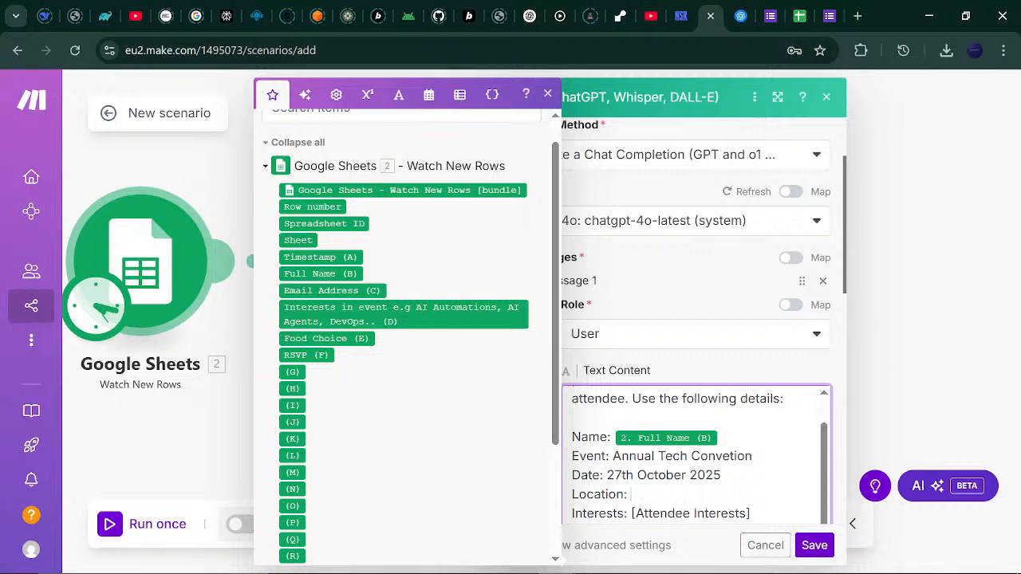
text(Kololo Independenc)
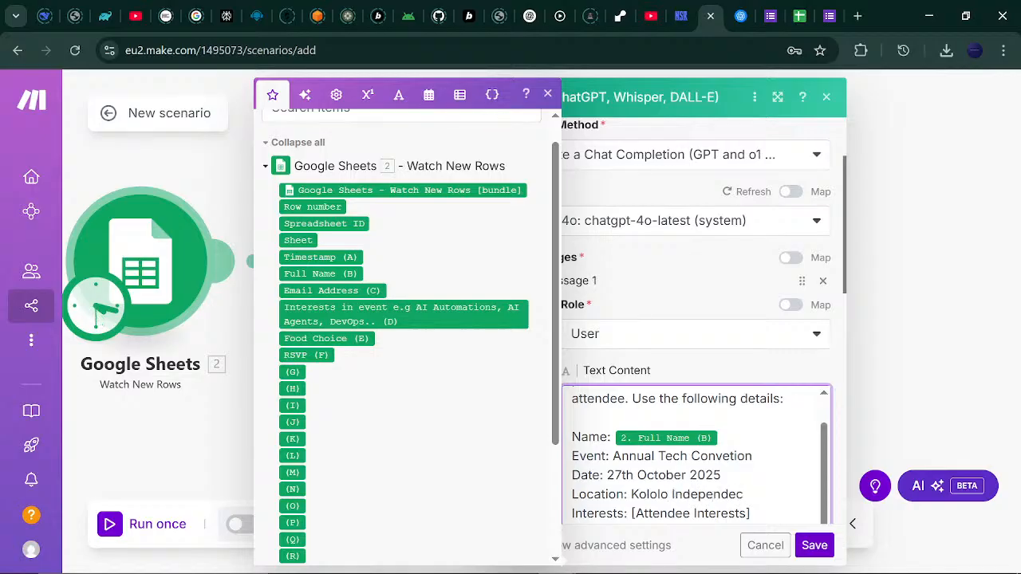
key(BackSpace)
text(nce Grounds)
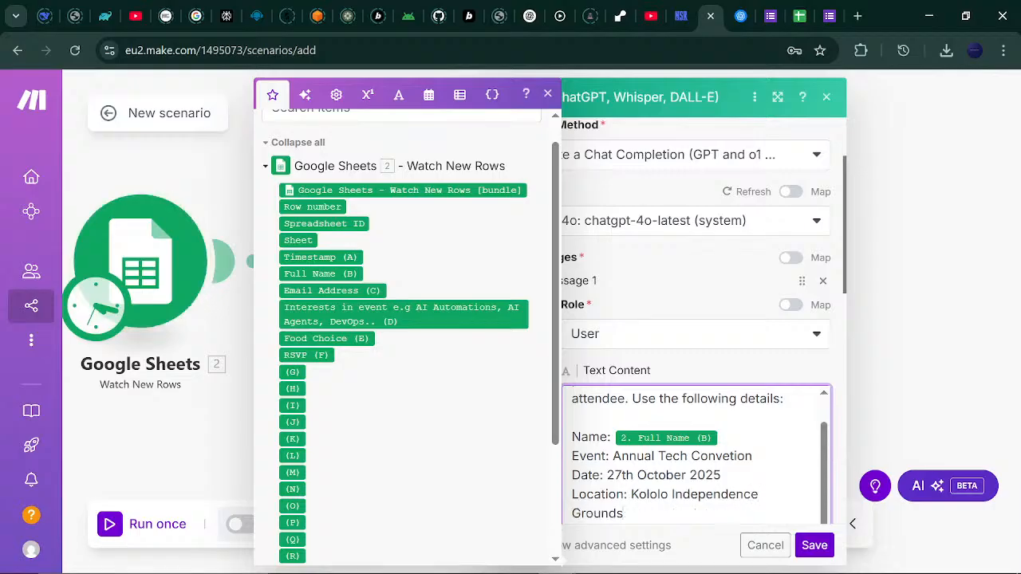
scroll(824, 515, down, 2)
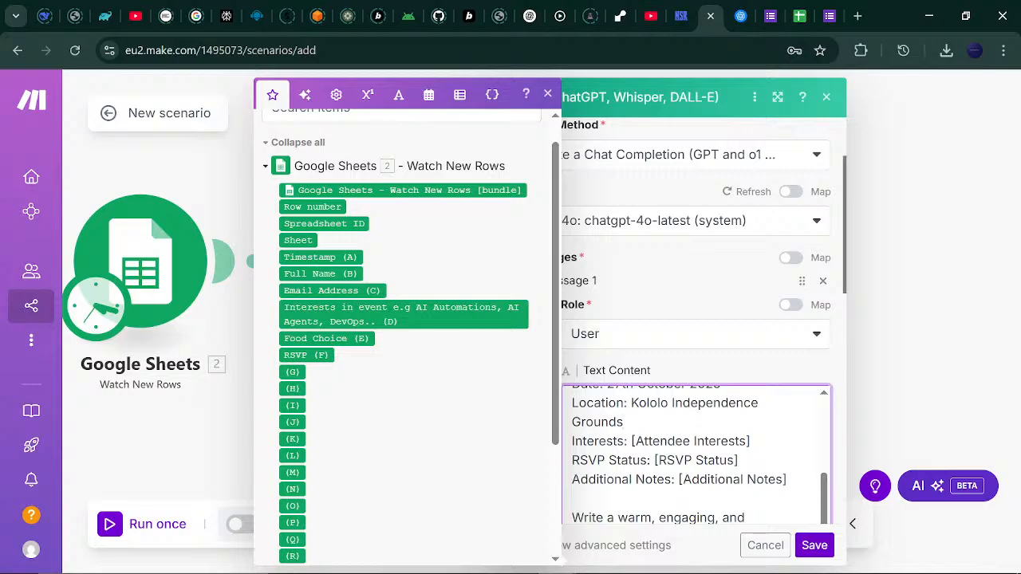
Map [Attendee Interests] and [RSVP Status] to the sheet's Interests (D) and RSVP (F) fields.
drag(631, 441, 750, 442)
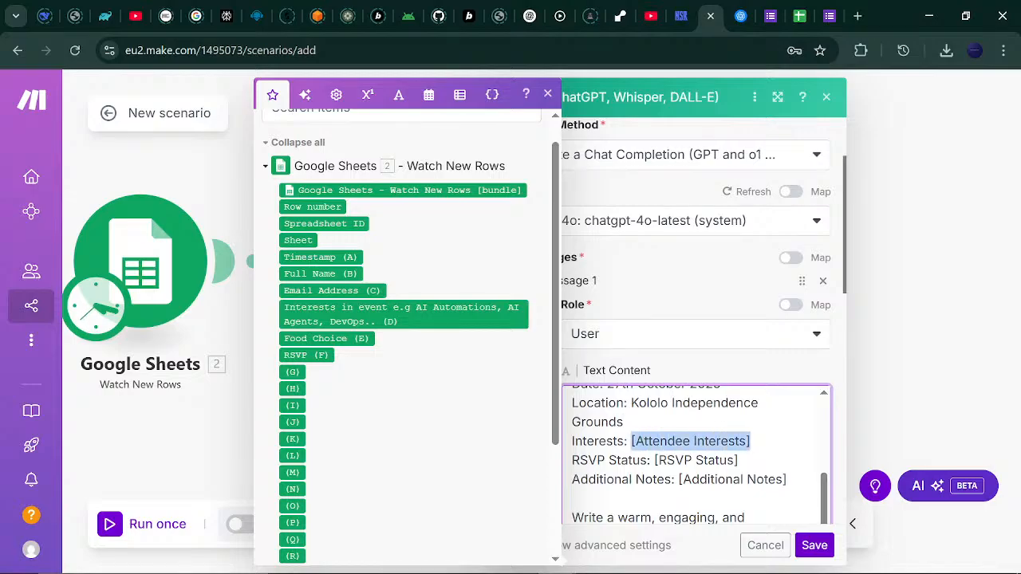
key(BackSpace)
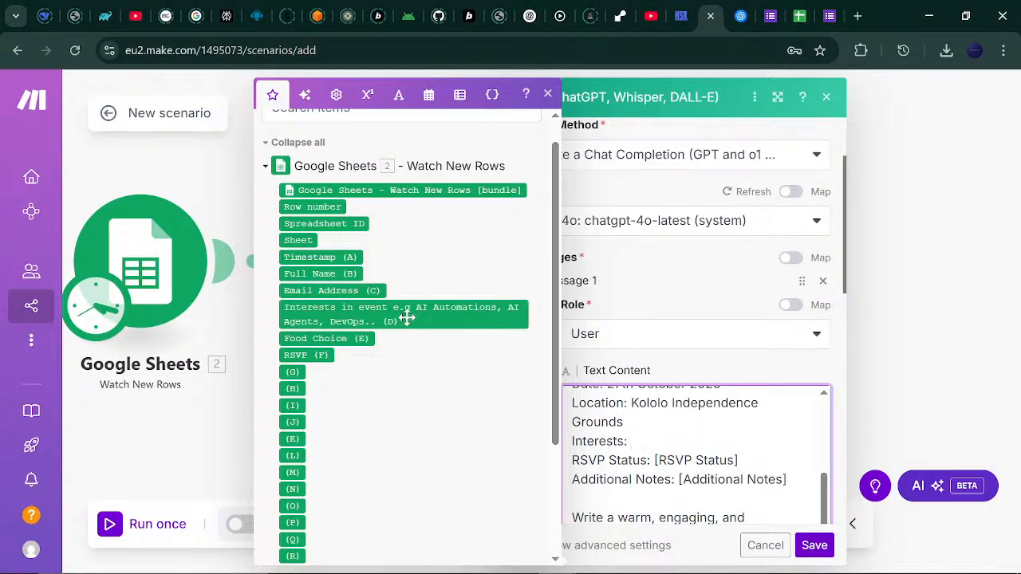
click(333, 314)
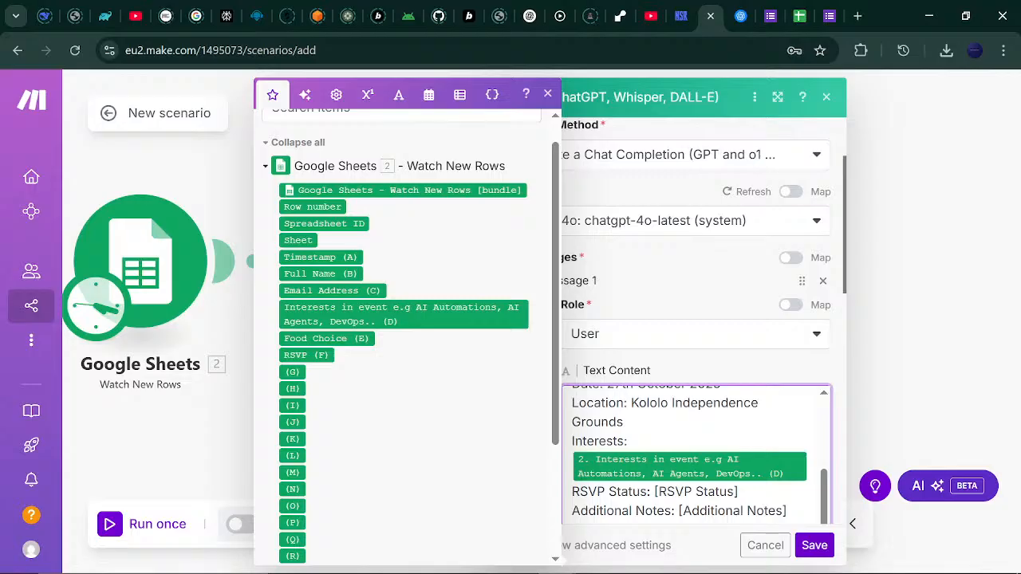
drag(655, 492, 740, 492)
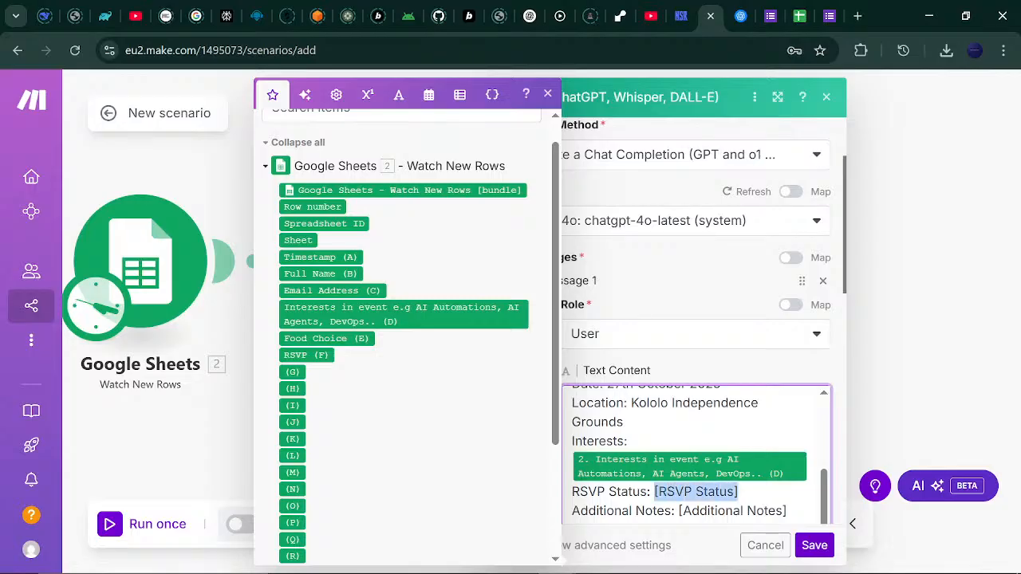
key(BackSpace)
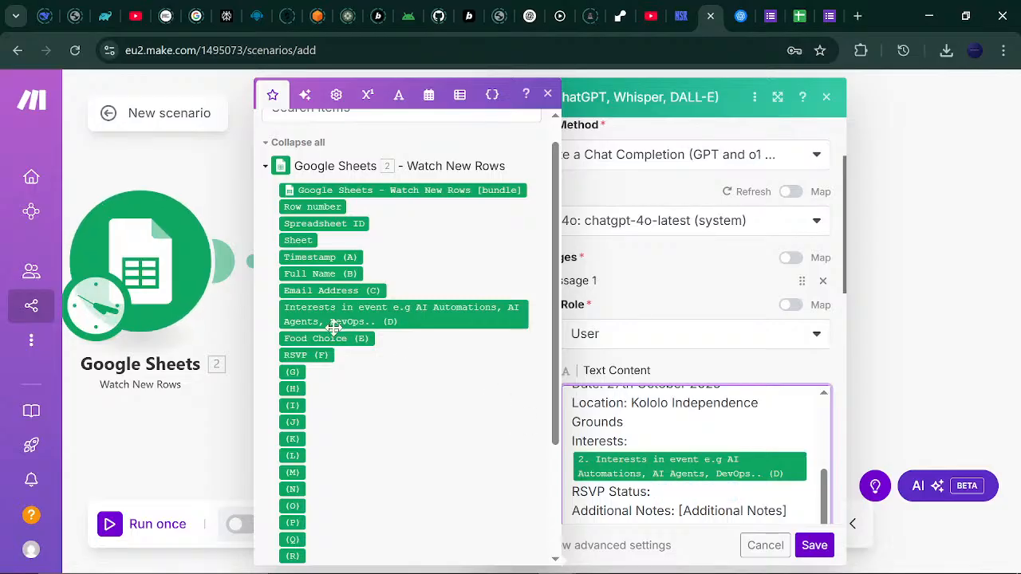
click(323, 355)
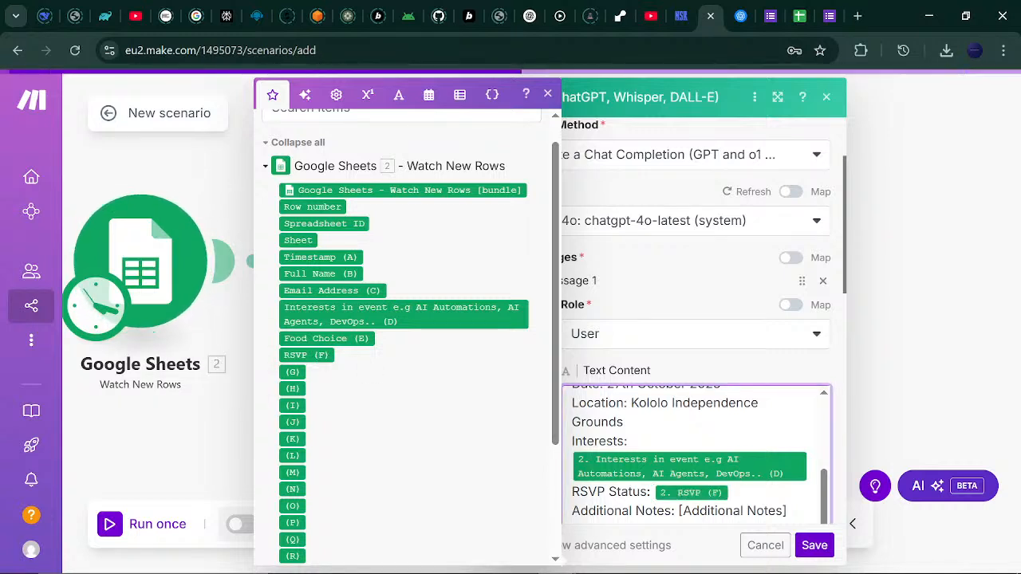
Rename Additional Notes to Food Choice and map it to the Food Choice (E) field.
drag(572, 511, 671, 512)
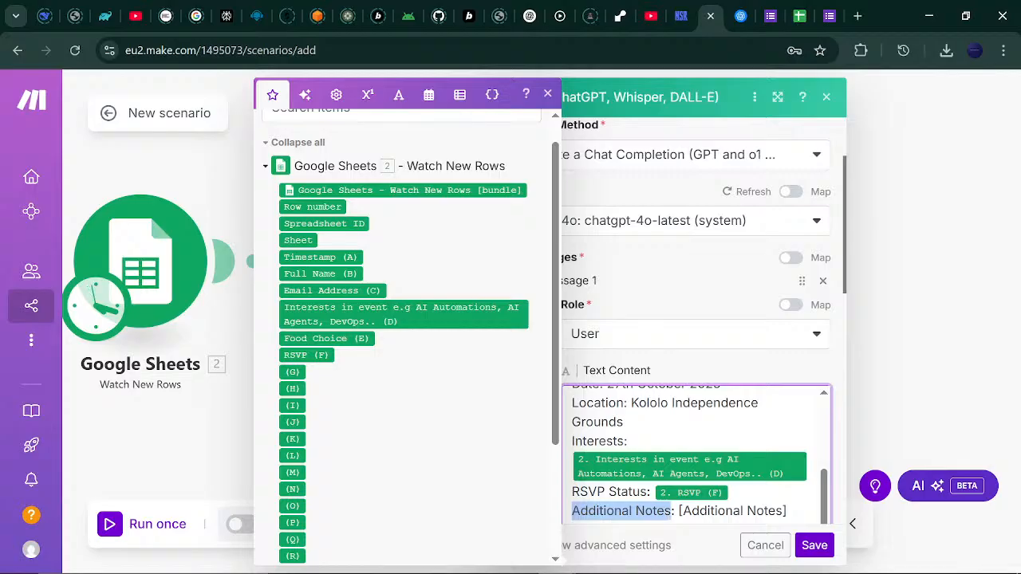
text(F)
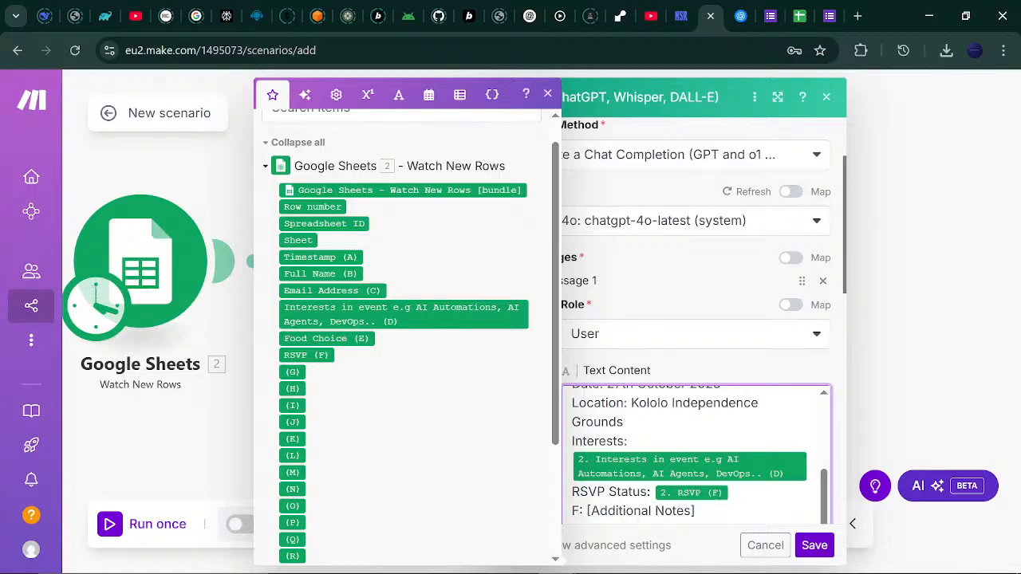
text(ood Cho)
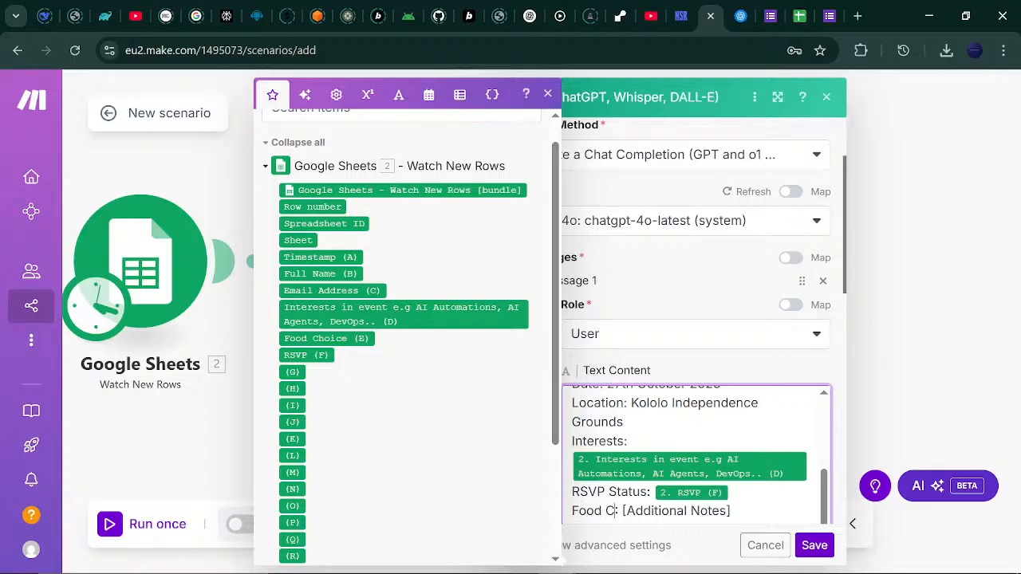
text(ice)
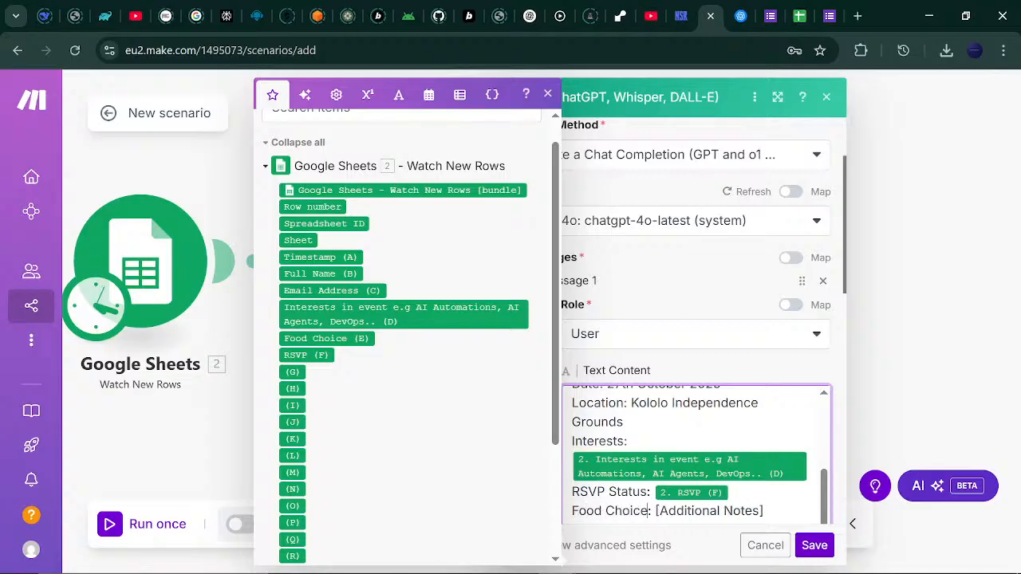
drag(655, 511, 763, 511)
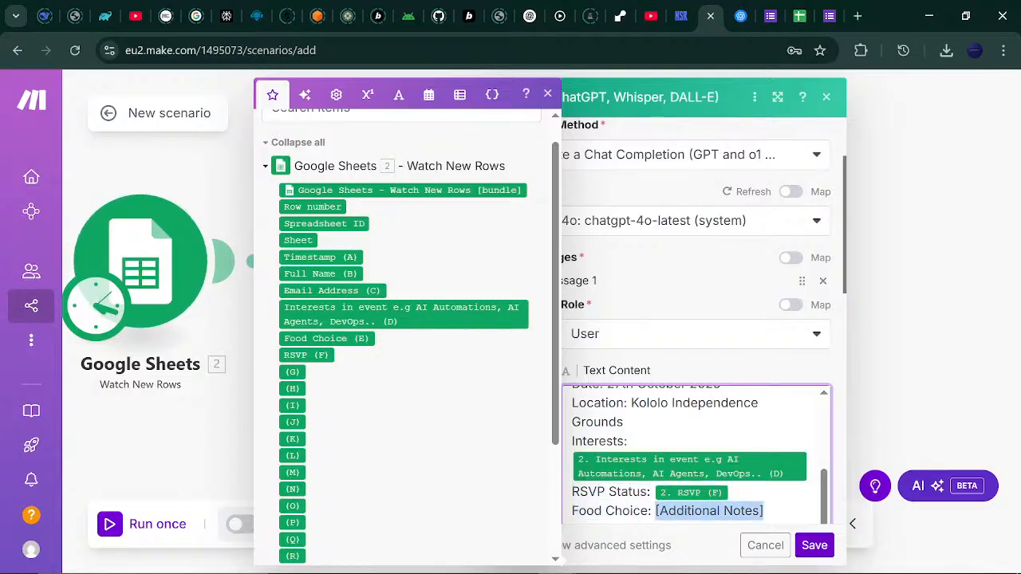
key(BackSpace)
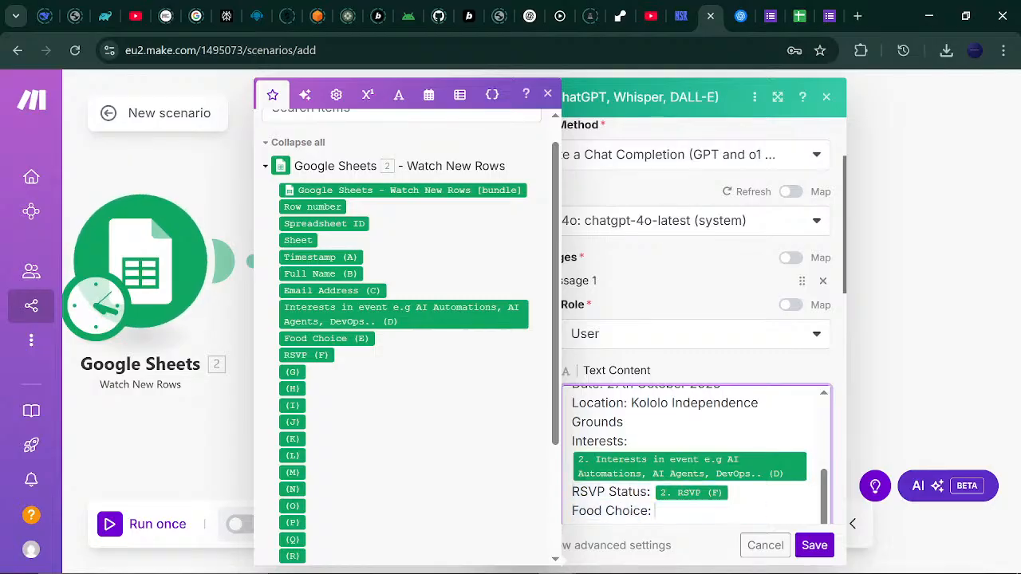
click(339, 338)
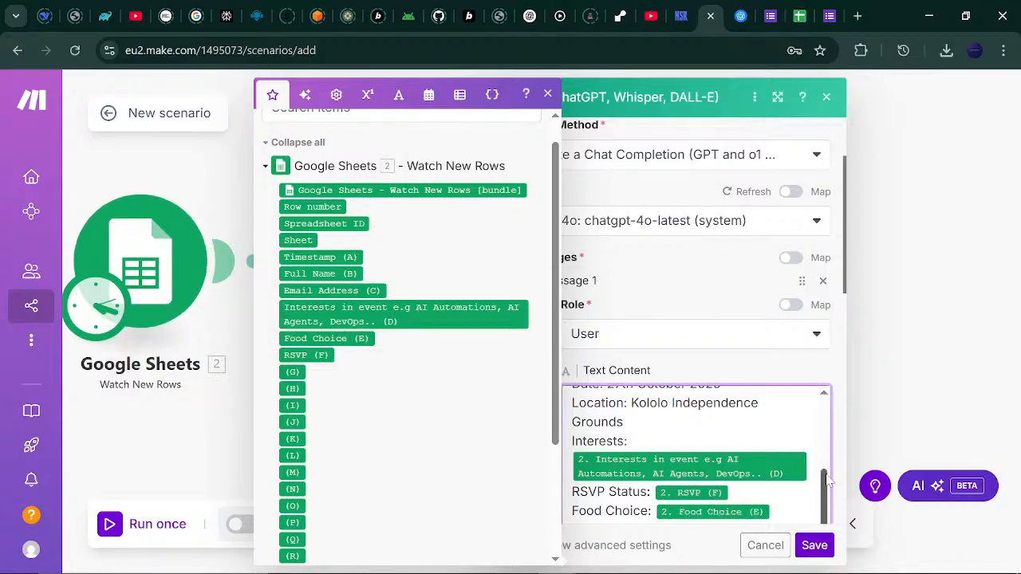
drag(825, 479, 807, 539)
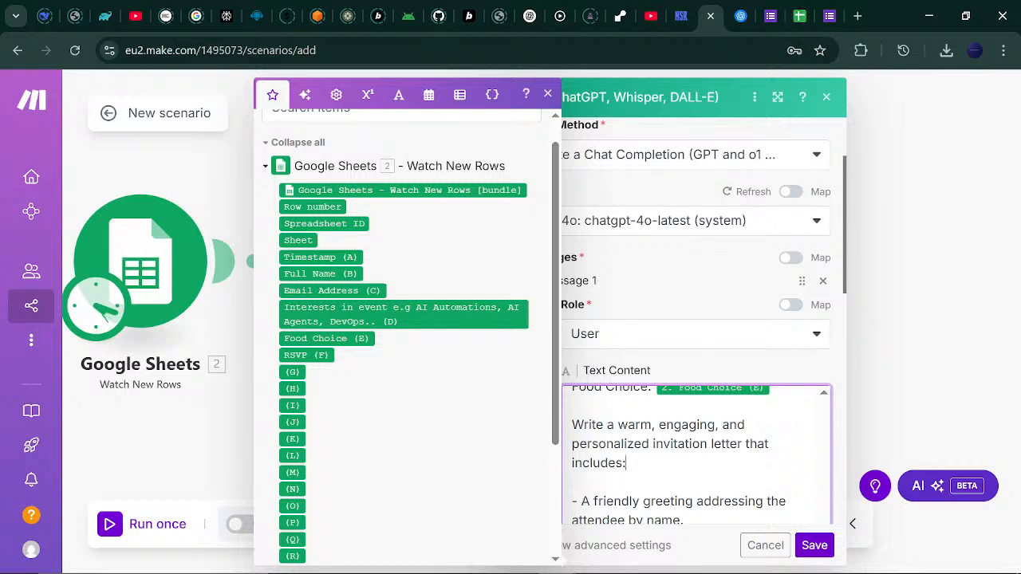
mouse_move(628, 463)
mouse_down()
mouse_move(650, 444)
mouse_move(646, 463)
mouse_up()
scroll(698, 343, down, 5)
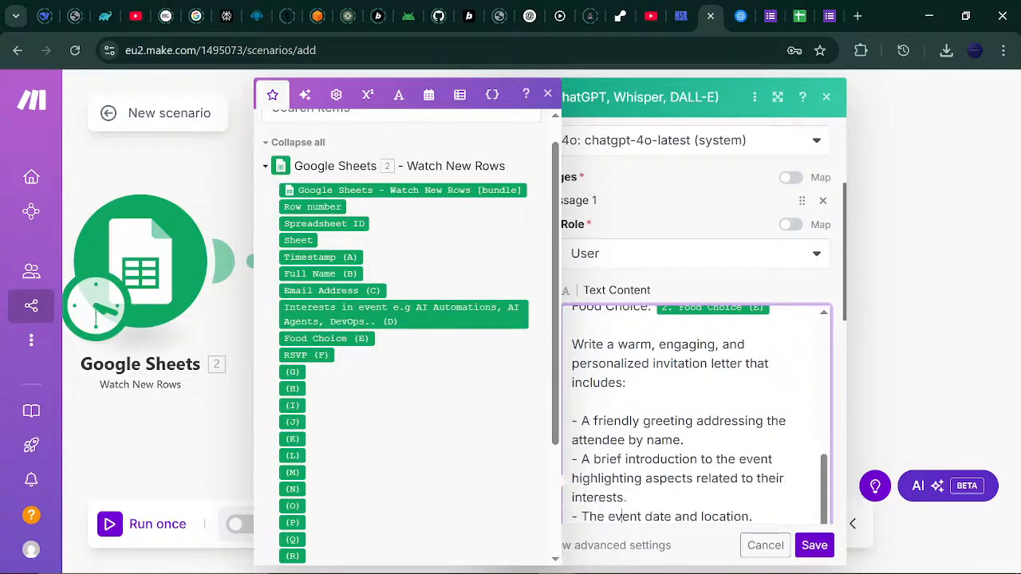
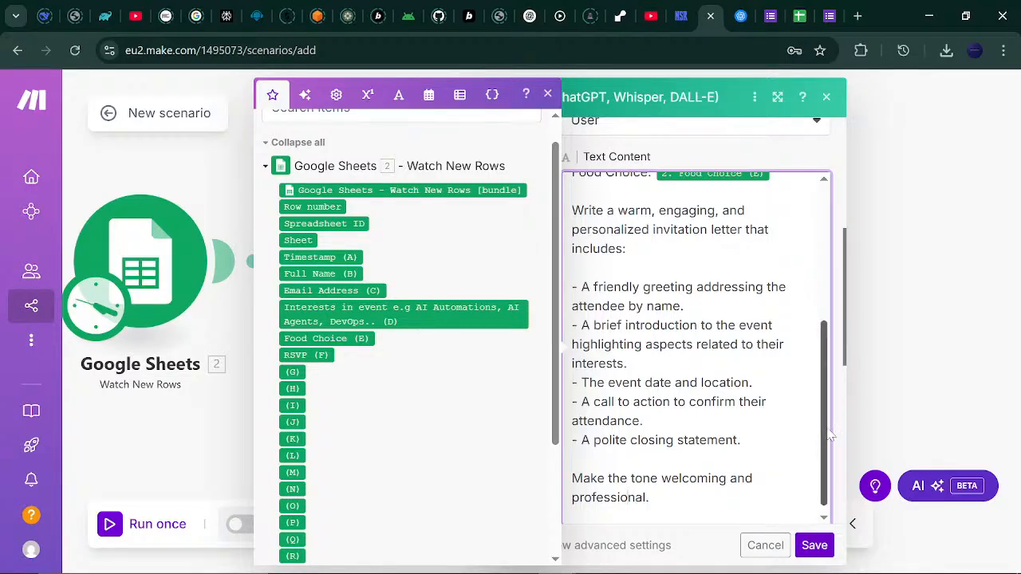
Reword the OpenAI prompt so the writer is an event organizer 'for a convention'.
drag(829, 435, 834, 266)
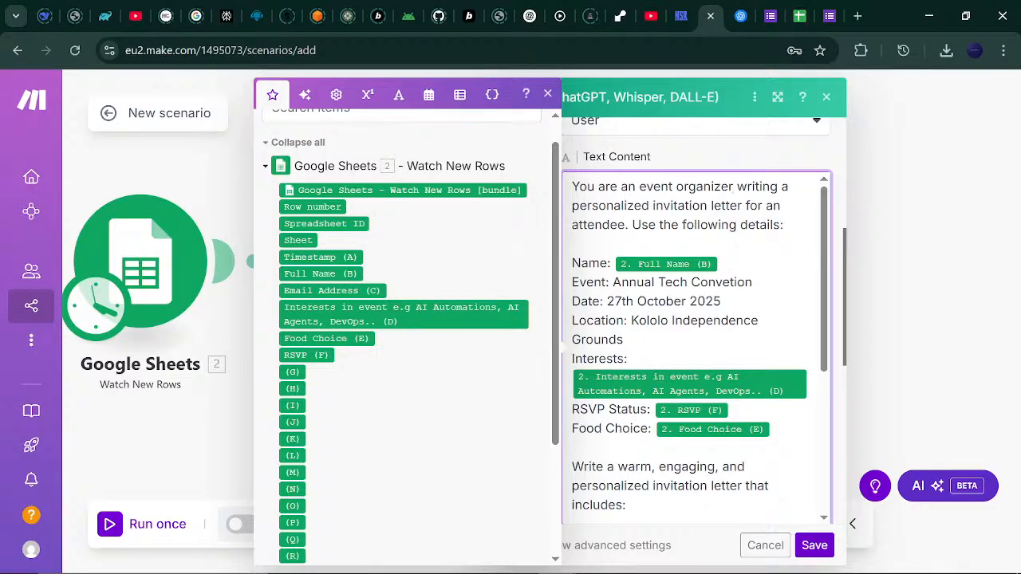
text(for a con)
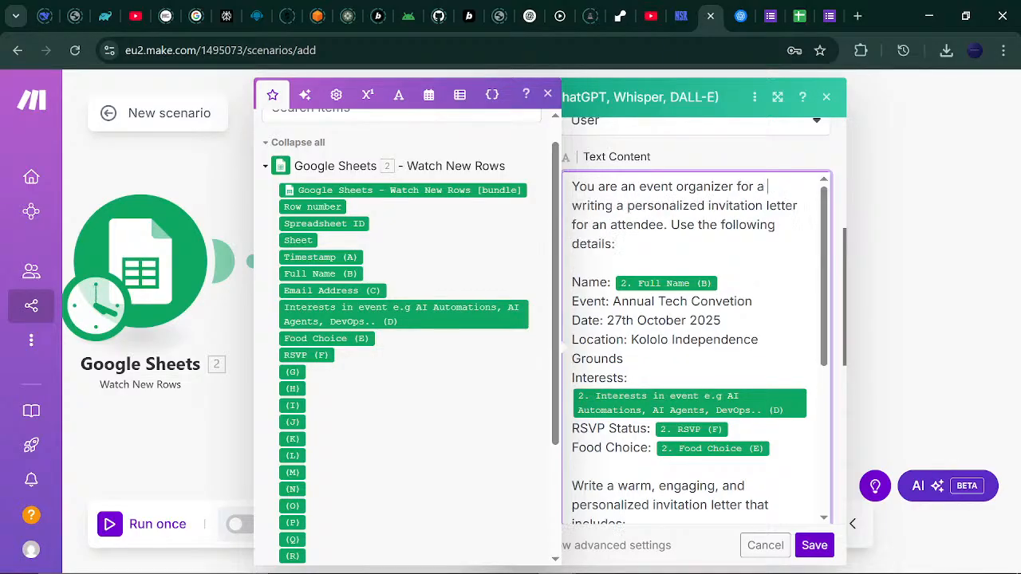
text(vention)
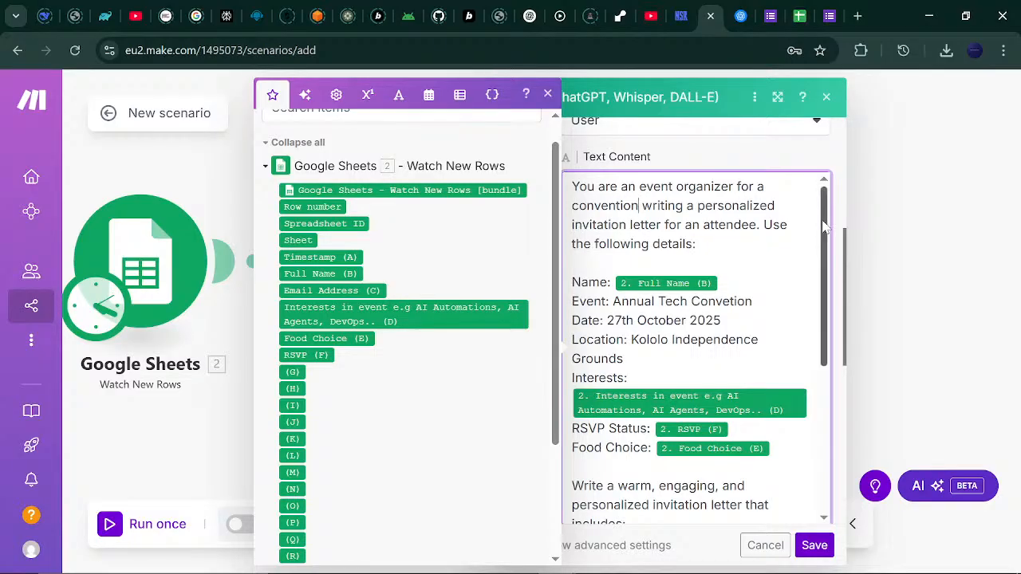
scroll(694, 347, down, 4)
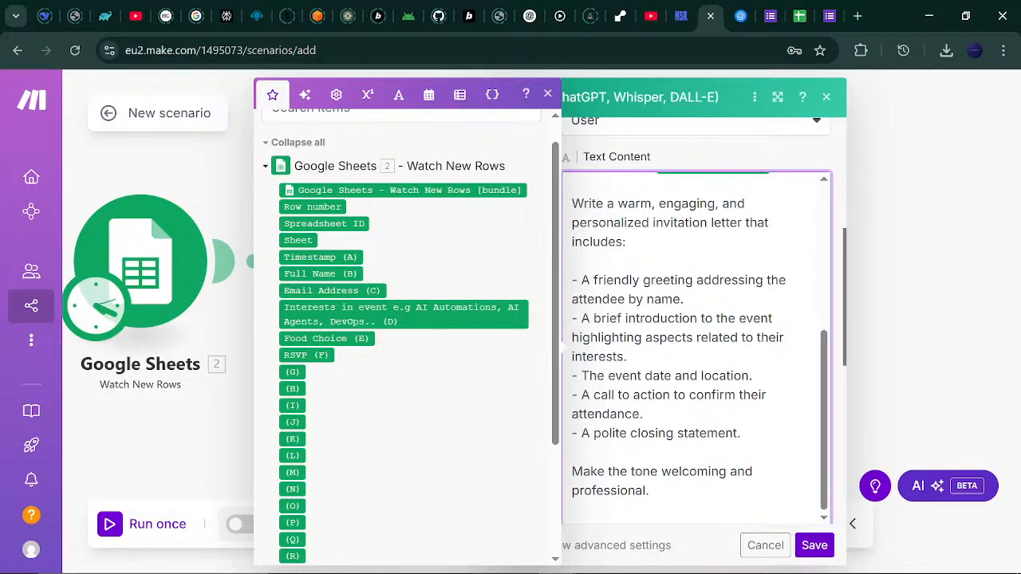
click(572, 472)
Add a prompt line saying all varieties of food will be available, considering the attendee's choice.
click(741, 433)
key(Return)
key(Return)
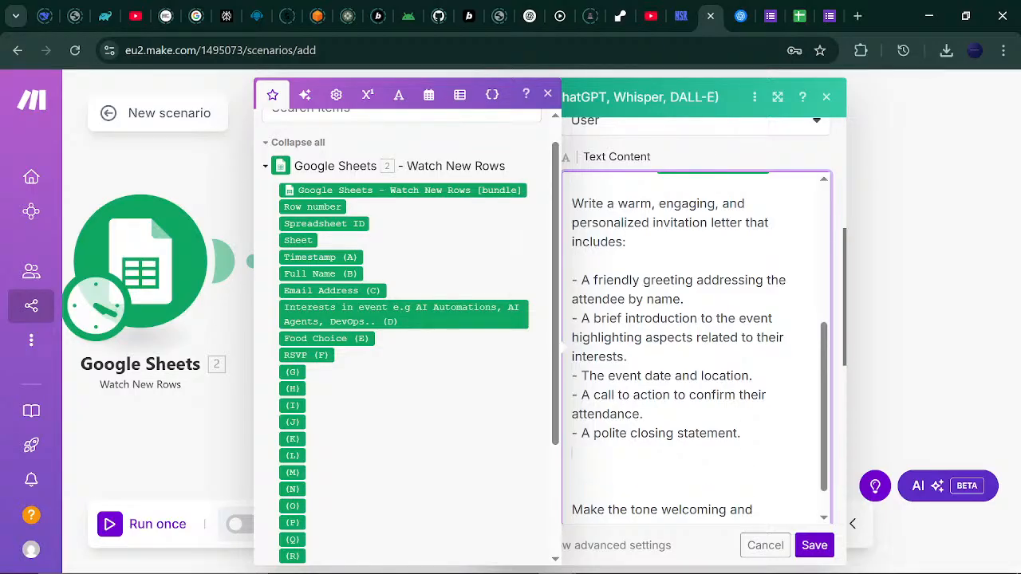
key(Return)
text(L)
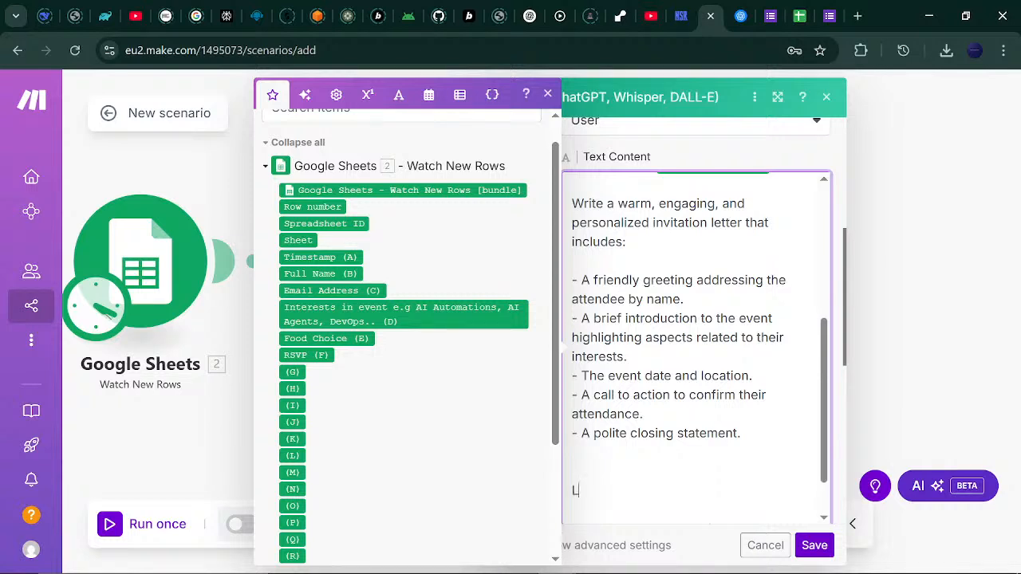
text(et them n)
text(ow)
key(BackSpace)
key(BackSpace)
key(BackSpace)
text(kno)
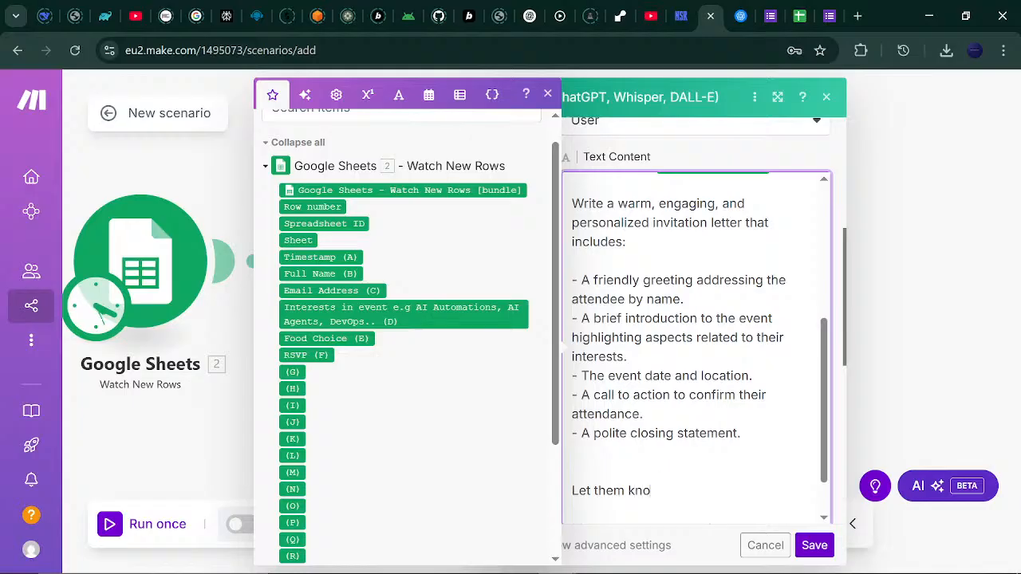
text(w that there wi)
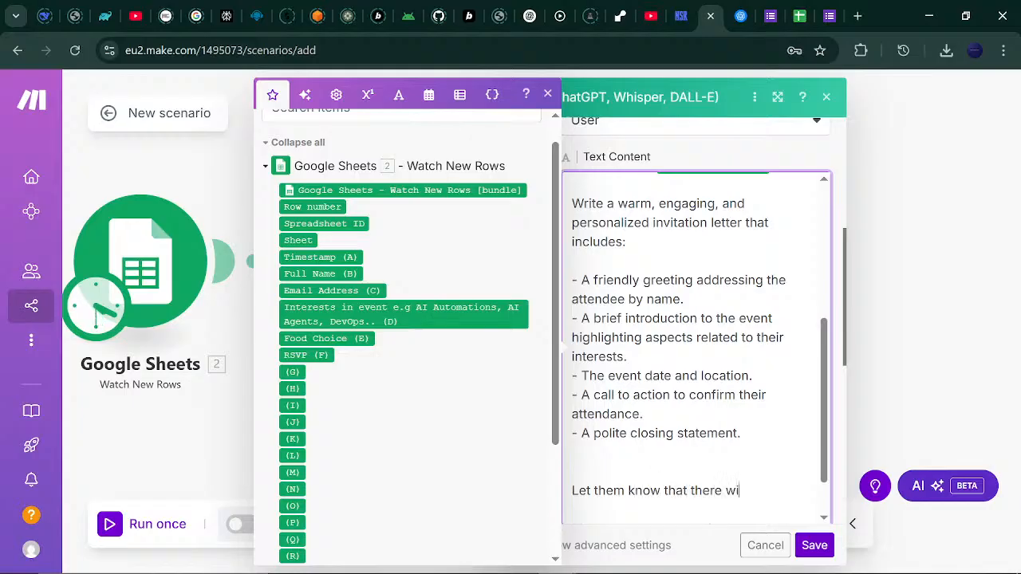
text(ll be all variet)
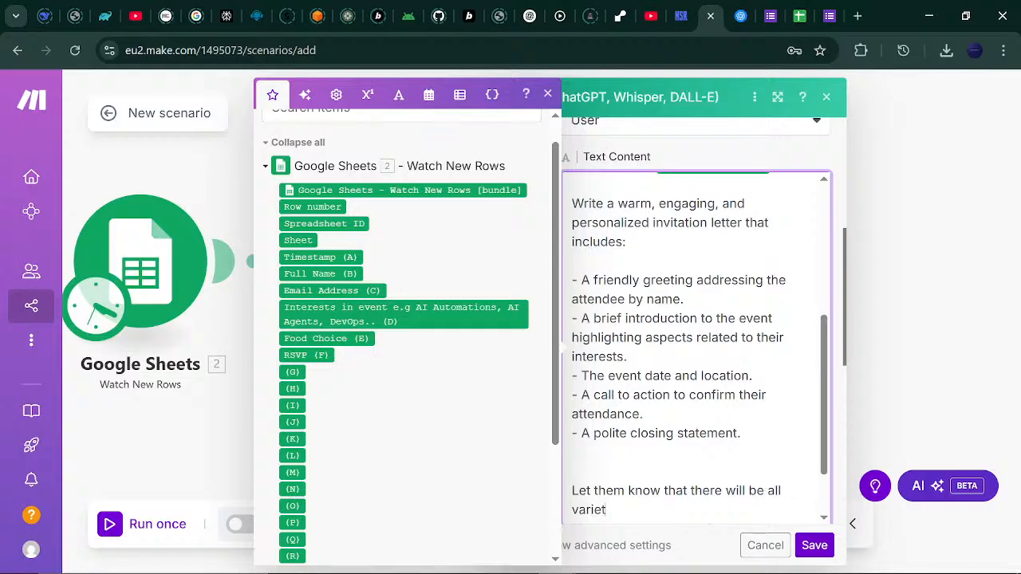
text(y of food at the ev)
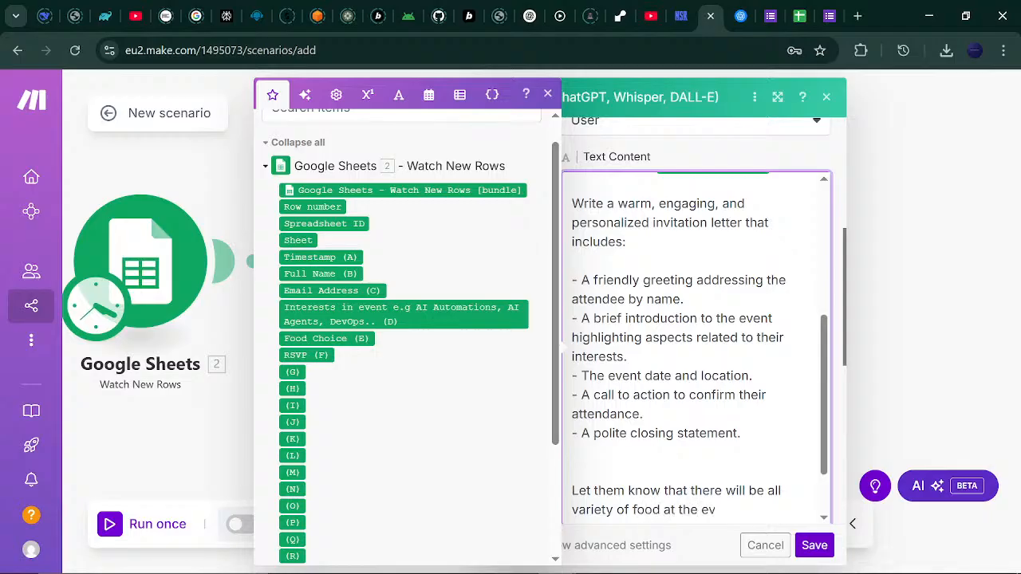
text(ent but considr)
key(BackSpace)
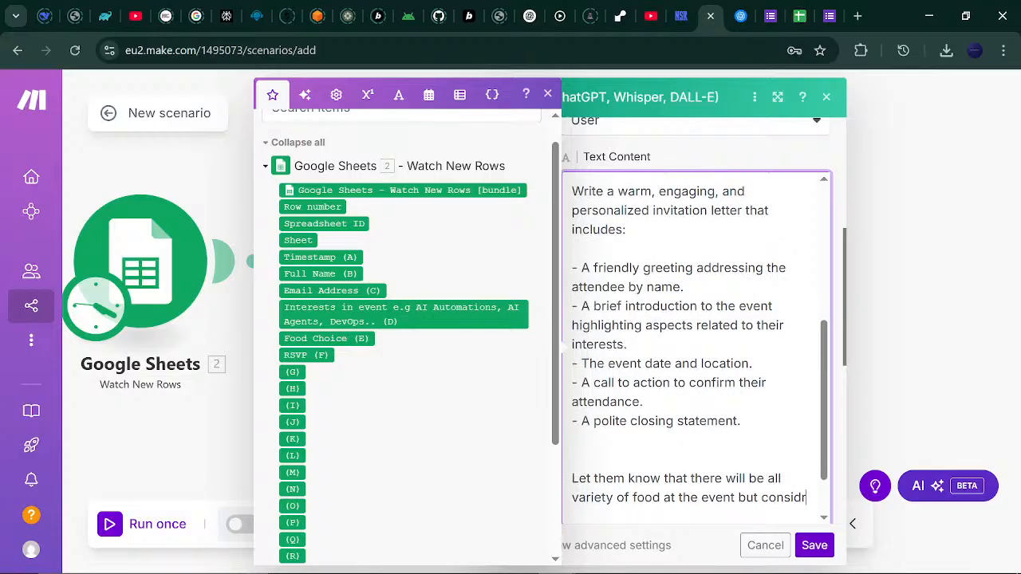
text(er the )
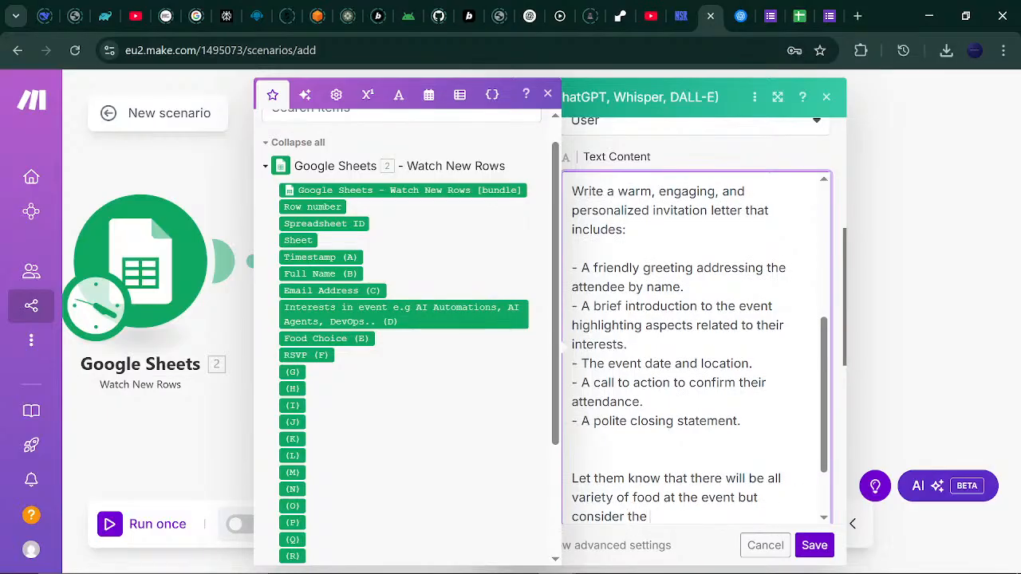
text(atendee's choice)
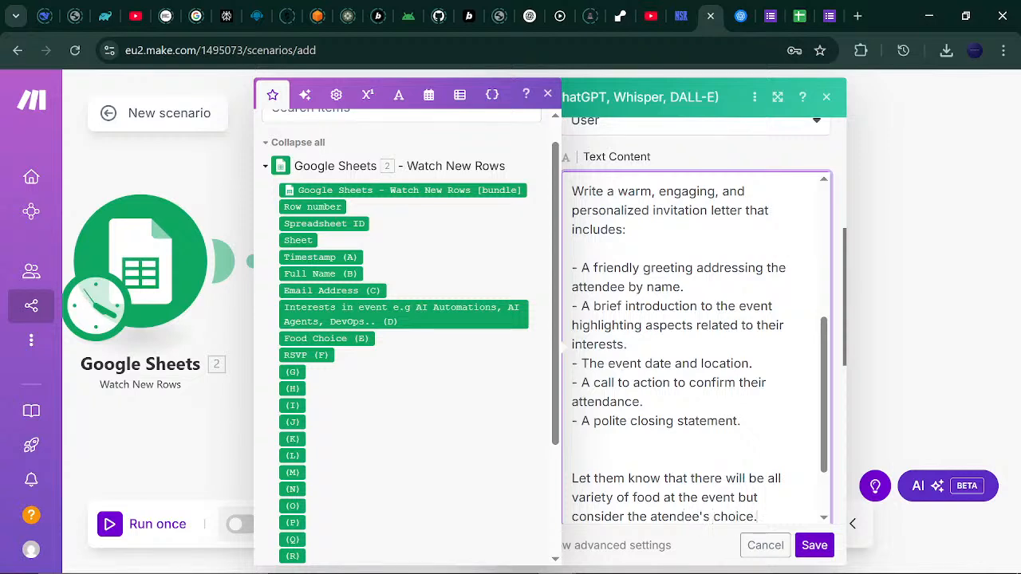
text(.)
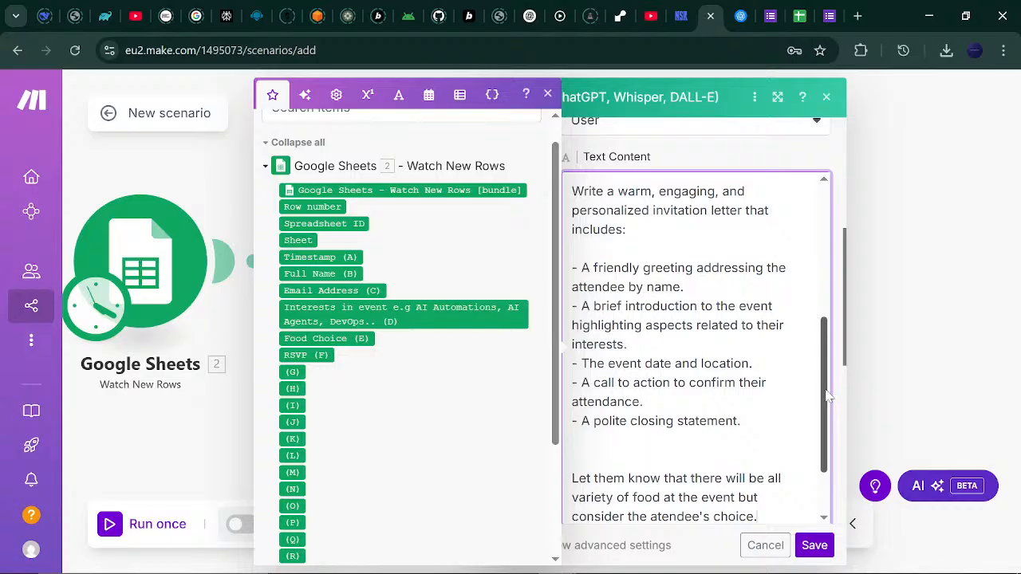
scroll(833, 463, down, 1)
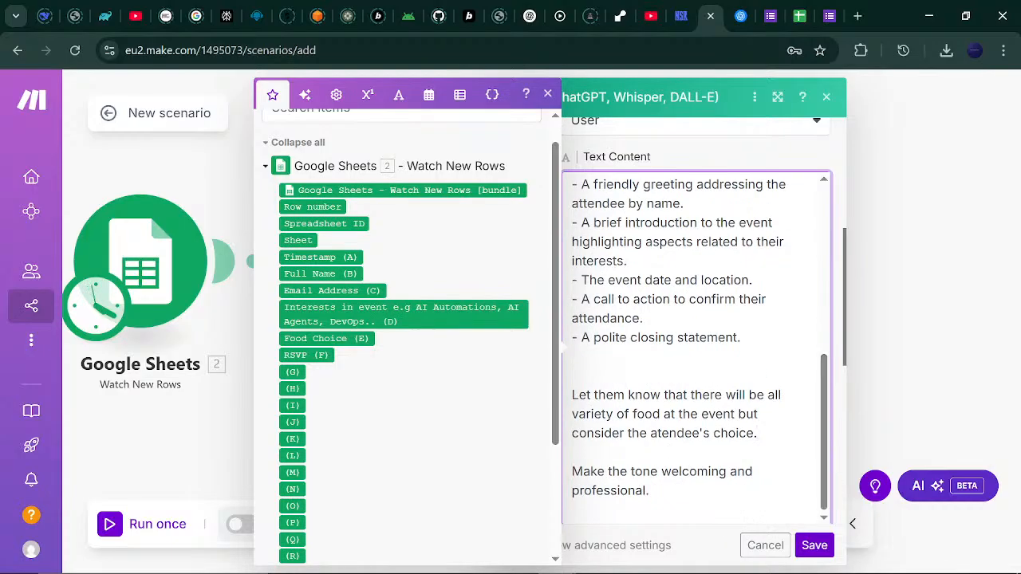
Save the OpenAI prompt and add a Google Docs Create a Document module after it.
click(814, 546)
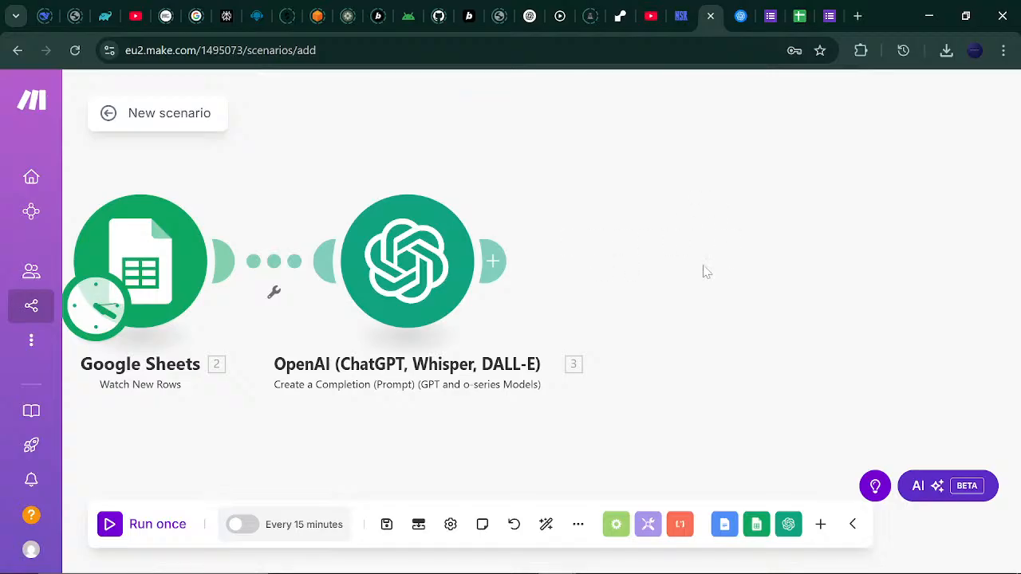
click(496, 265)
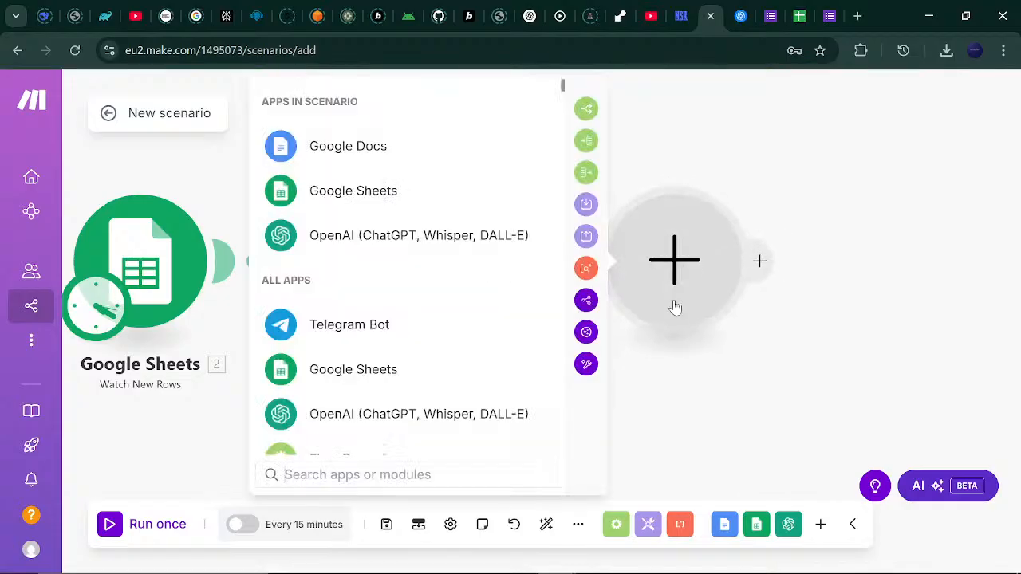
click(364, 144)
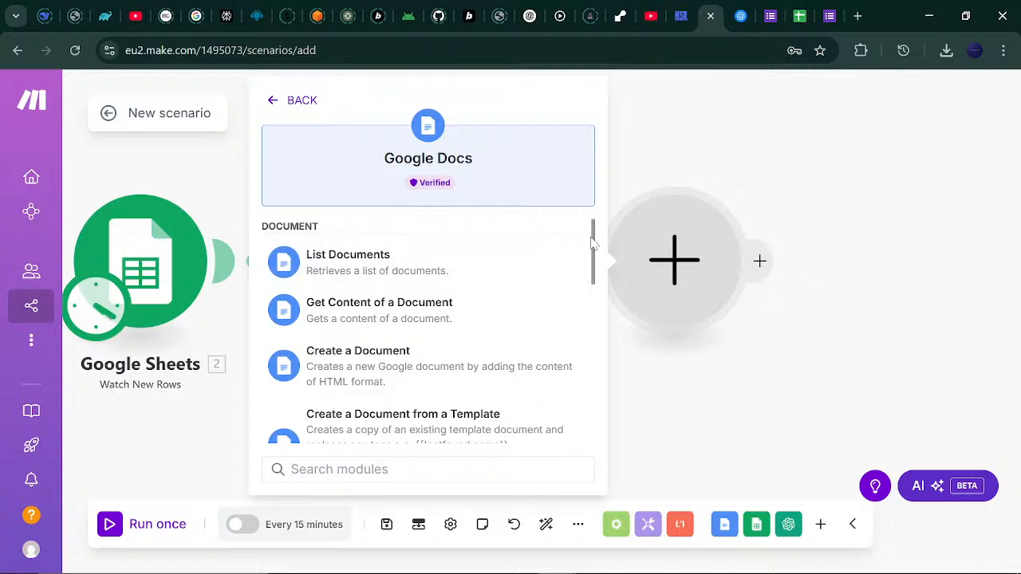
click(429, 375)
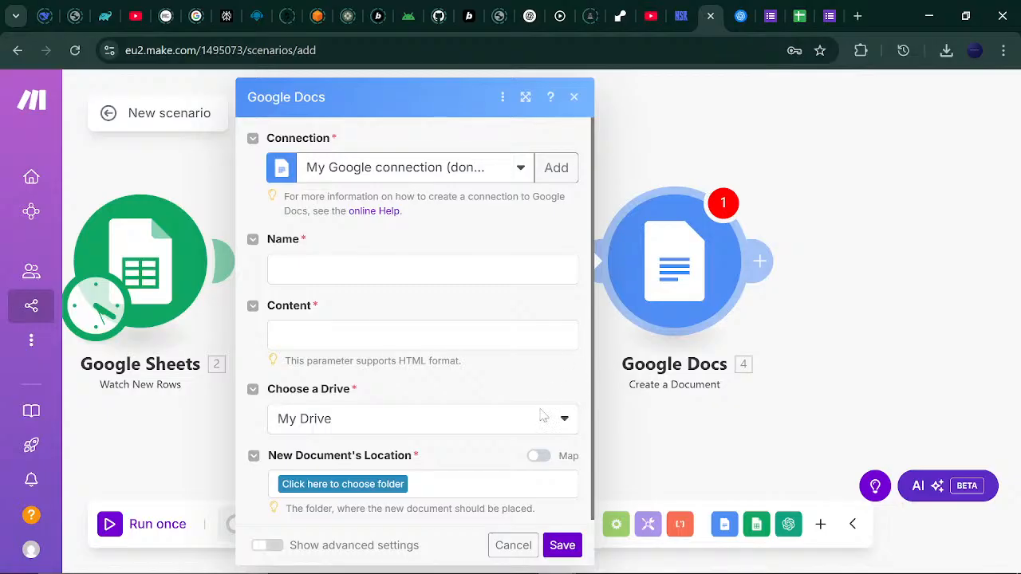
Cancel the Create a Document settings and delete that Google Docs module.
click(527, 544)
right_click(662, 312)
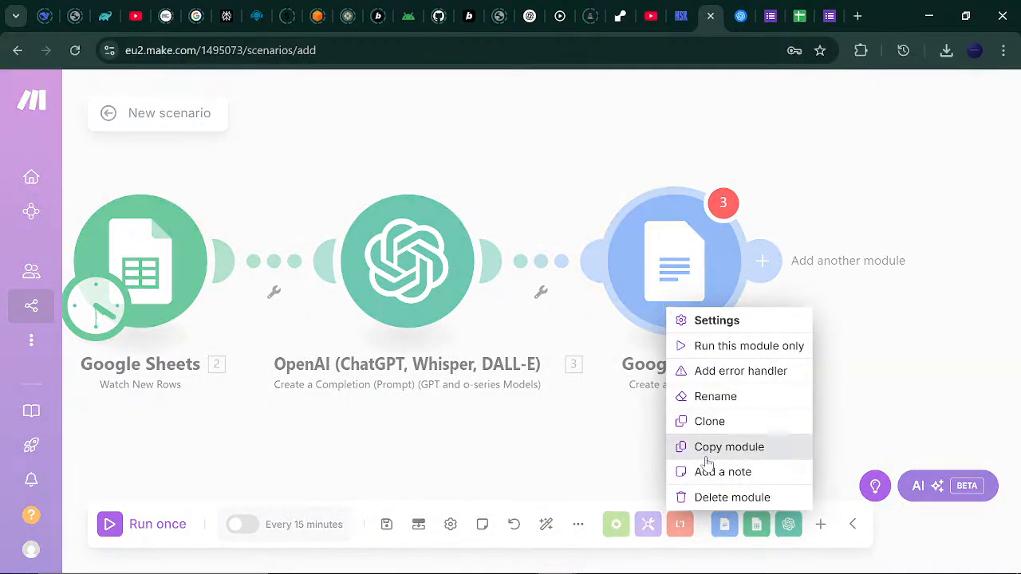
click(714, 497)
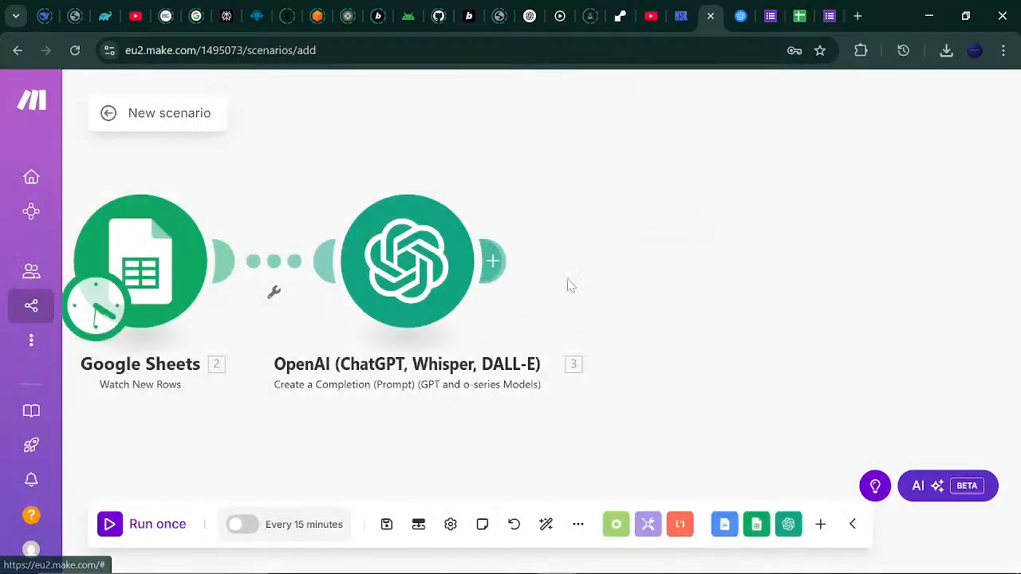
Add a Google Docs 'Create a Document from a Template' module after OpenAI and begin a new connection.
click(492, 262)
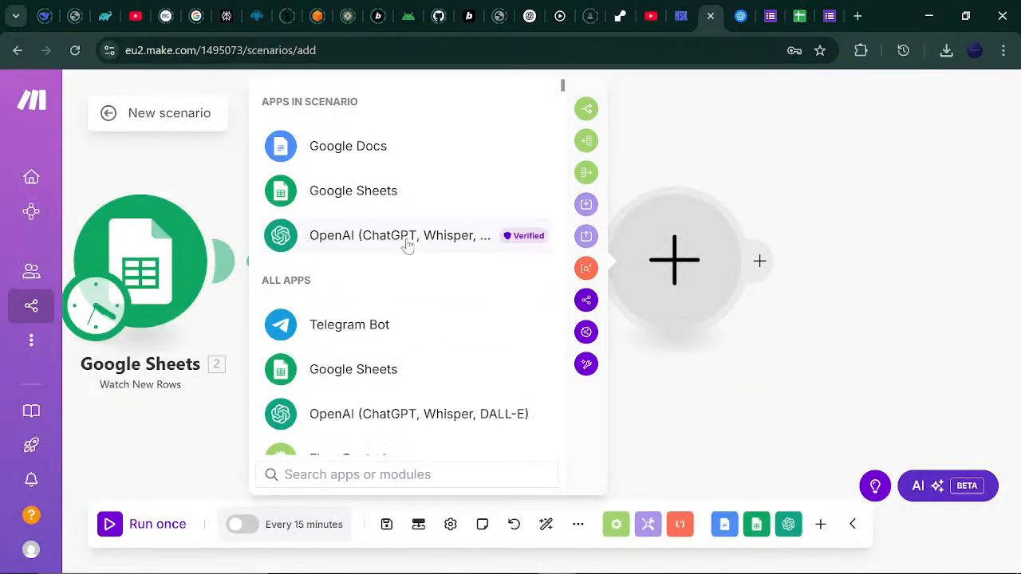
click(355, 161)
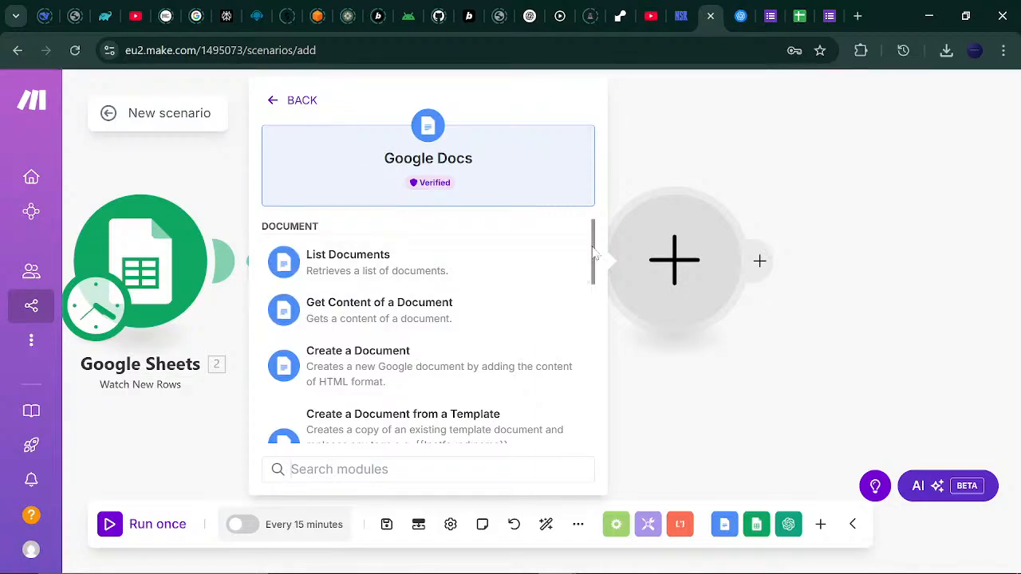
mouse_move(594, 254)
mouse_down()
mouse_move(593, 279)
mouse_move(593, 244)
mouse_up()
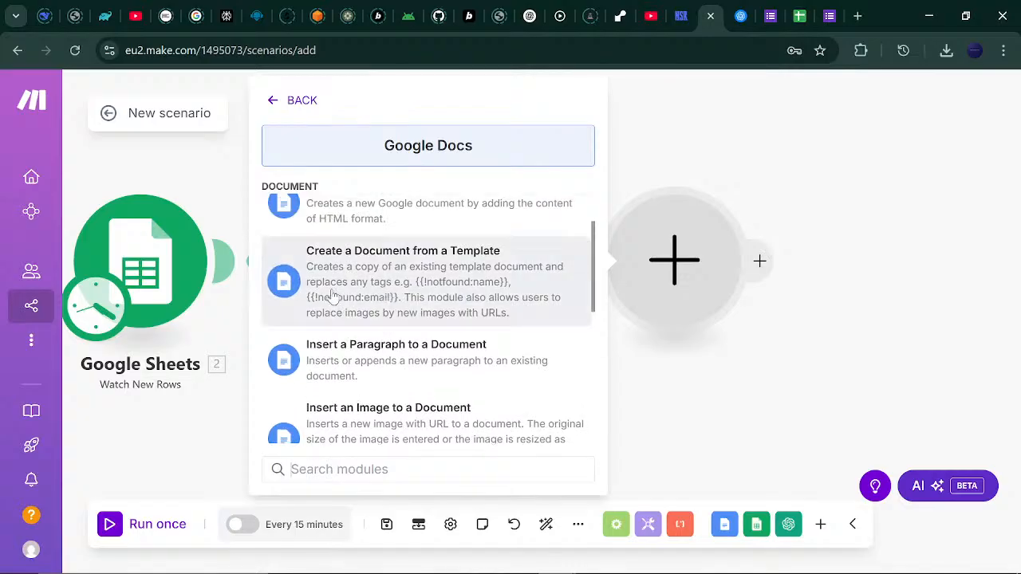
click(386, 285)
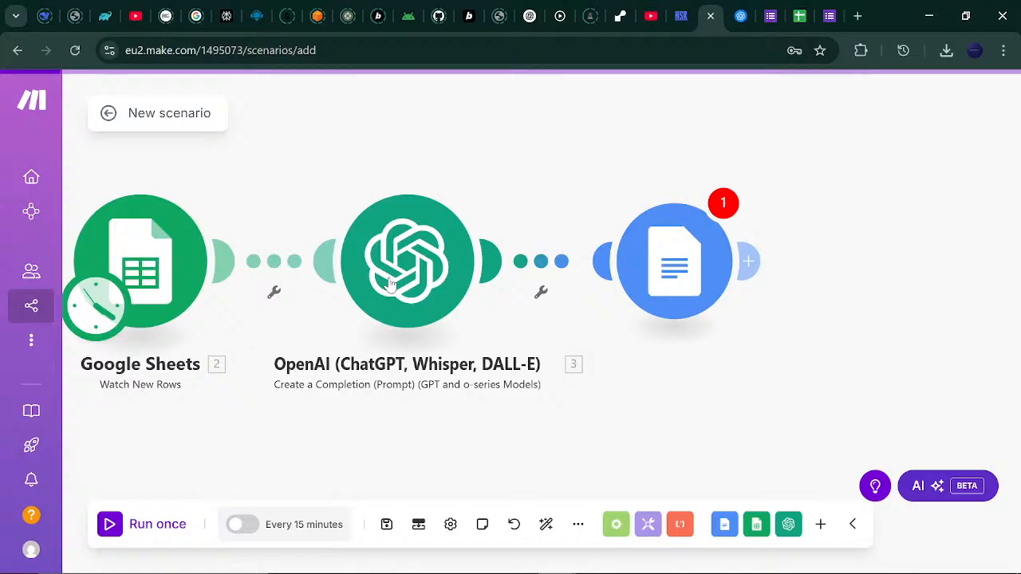
click(560, 256)
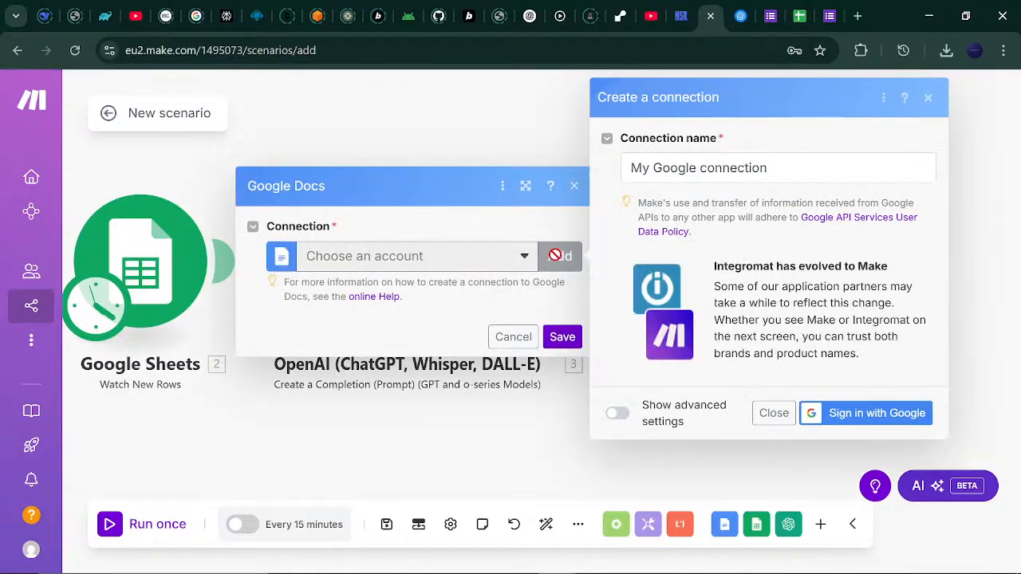
Sign in with the Google account and grant Make access to Google Docs.
click(840, 412)
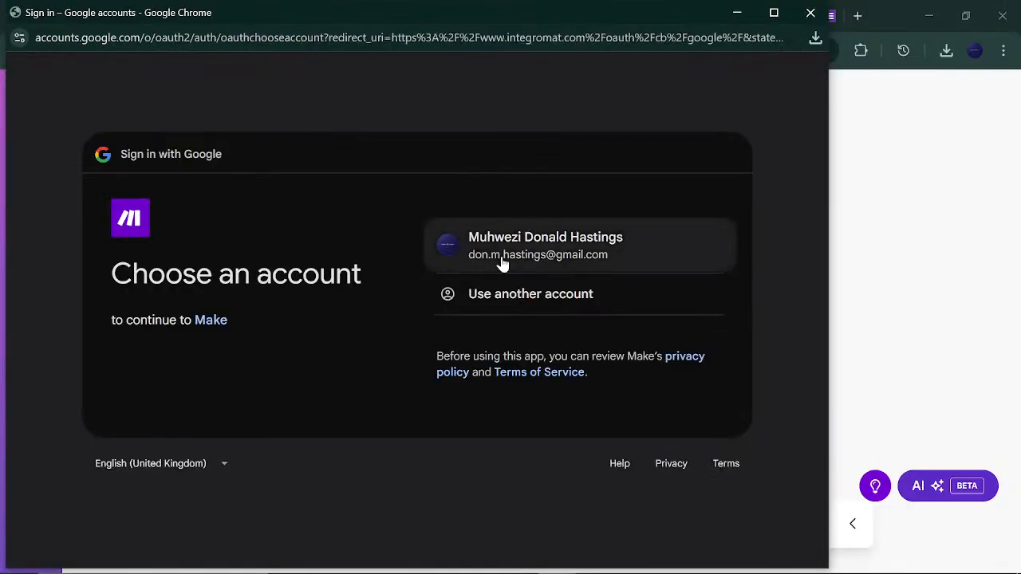
click(501, 261)
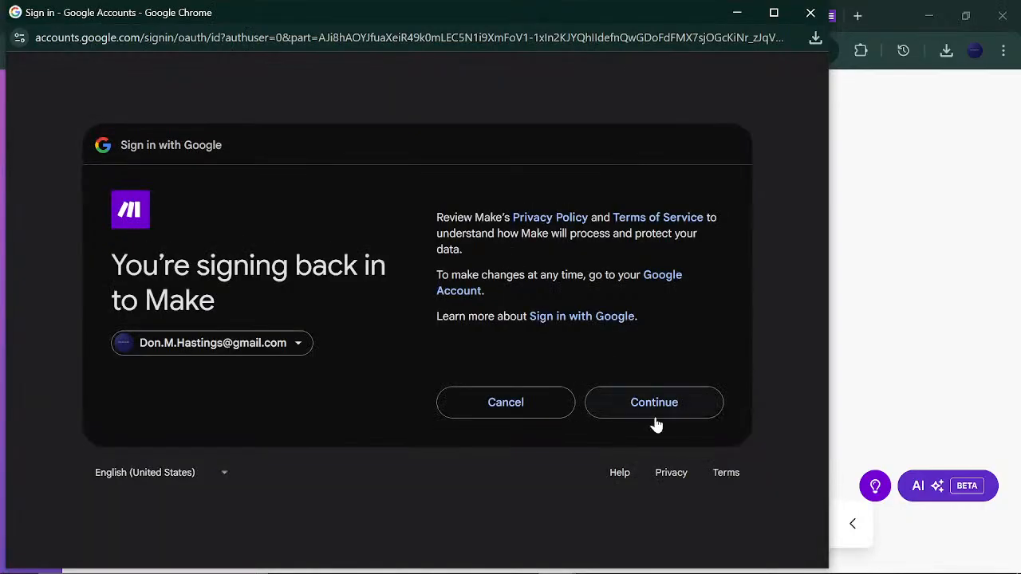
click(655, 423)
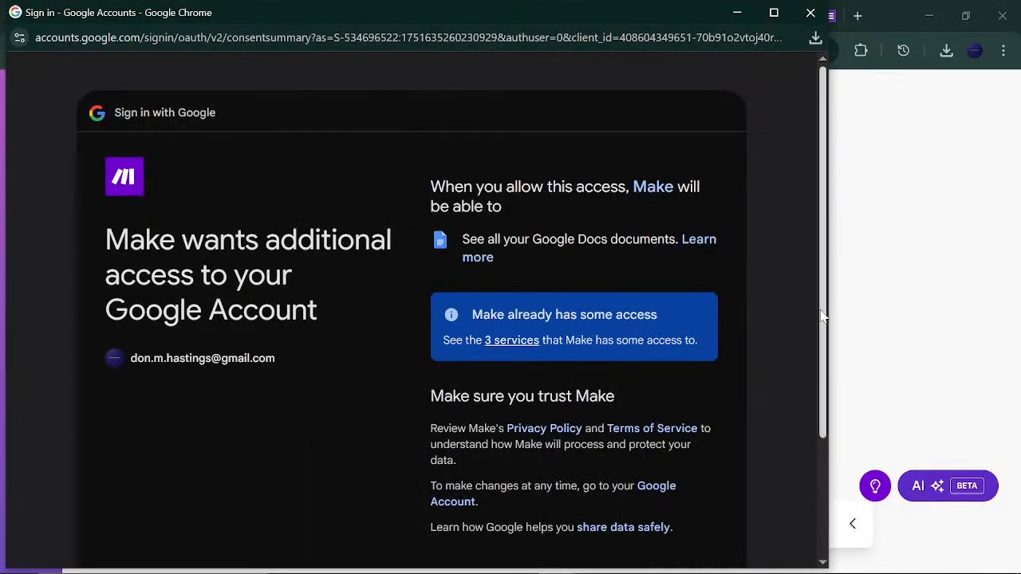
scroll(805, 332, down, 3)
click(685, 452)
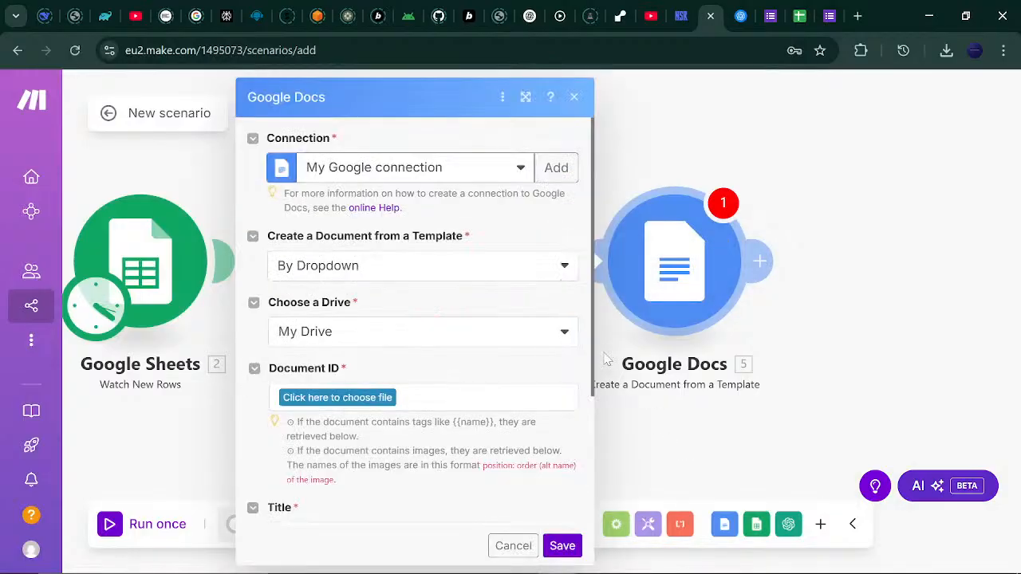
Keep the template picked By Dropdown, close the module settings and bring up its options menu.
click(564, 267)
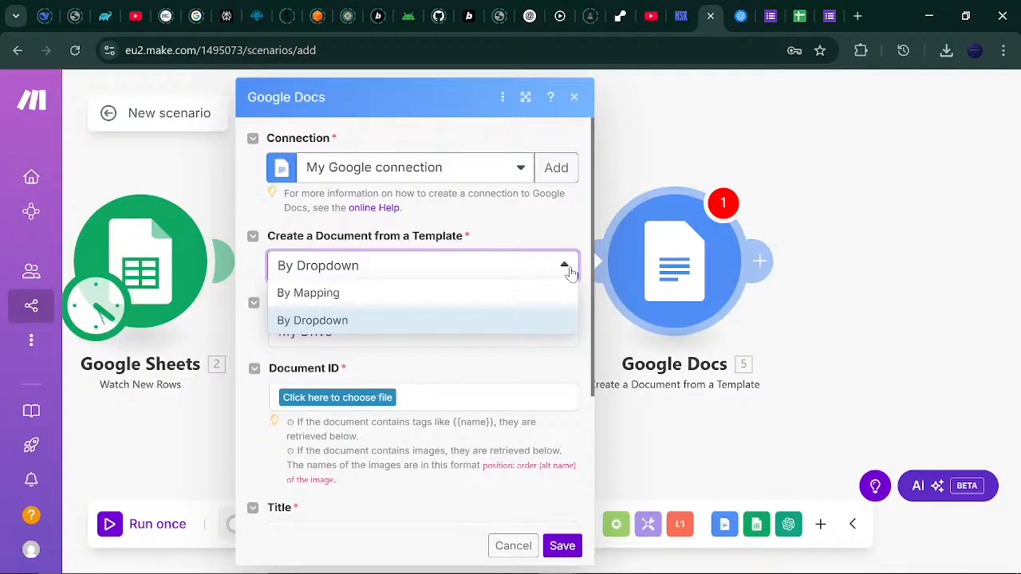
click(568, 268)
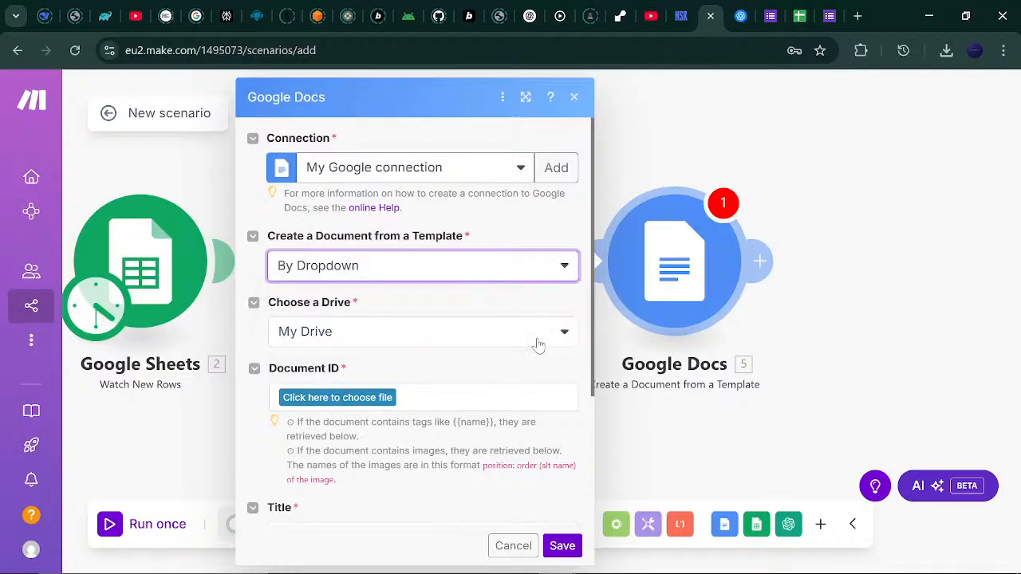
drag(592, 326, 592, 386)
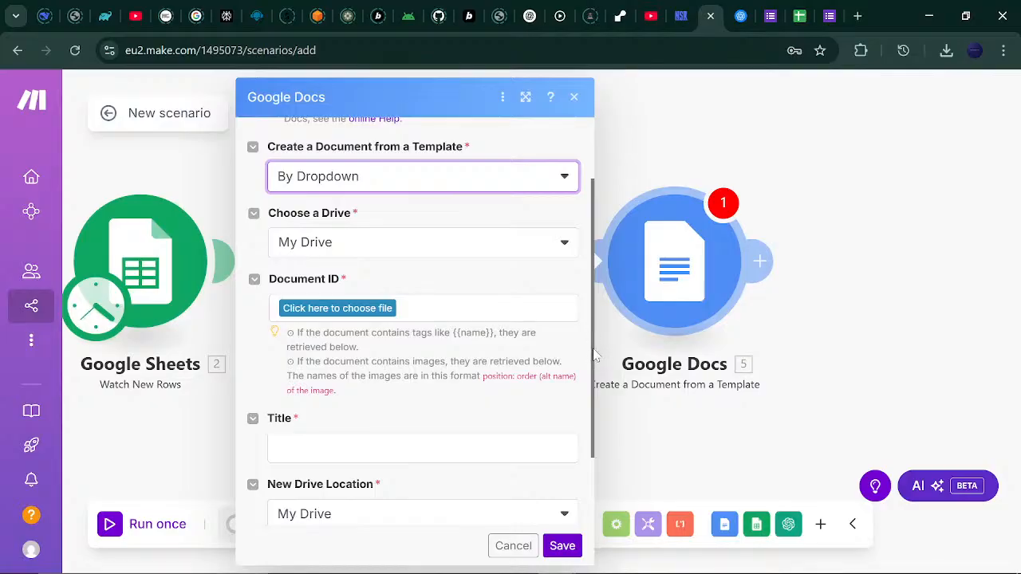
drag(592, 351, 585, 276)
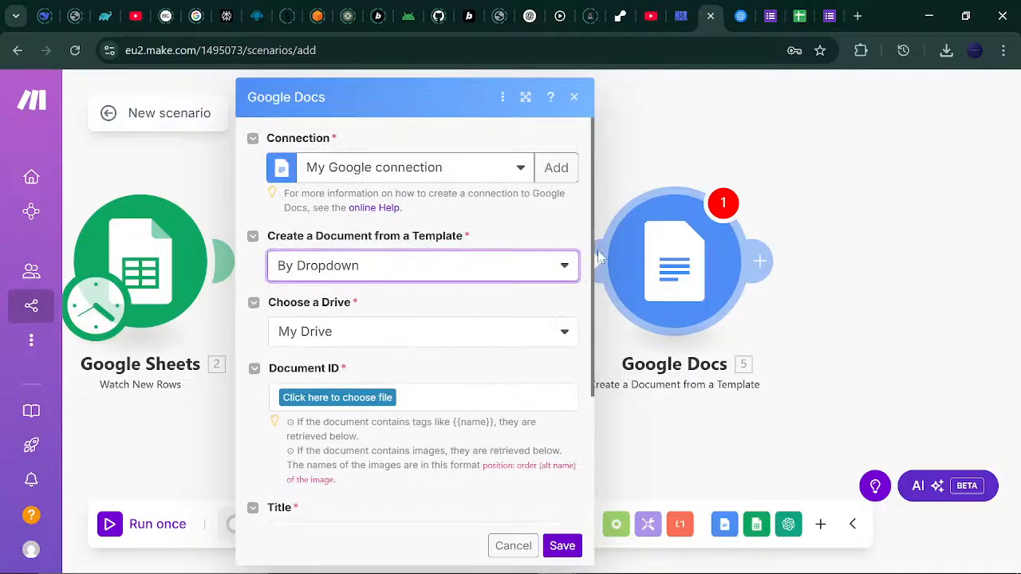
click(574, 96)
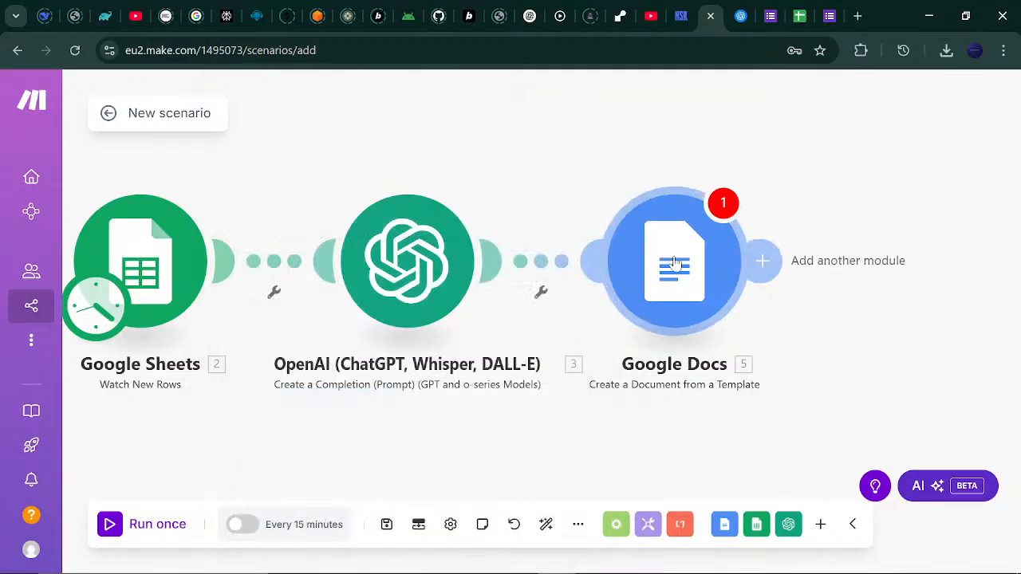
right_click(675, 261)
Delete the template module and add a Google Docs Create a Document module after OpenAI.
click(728, 450)
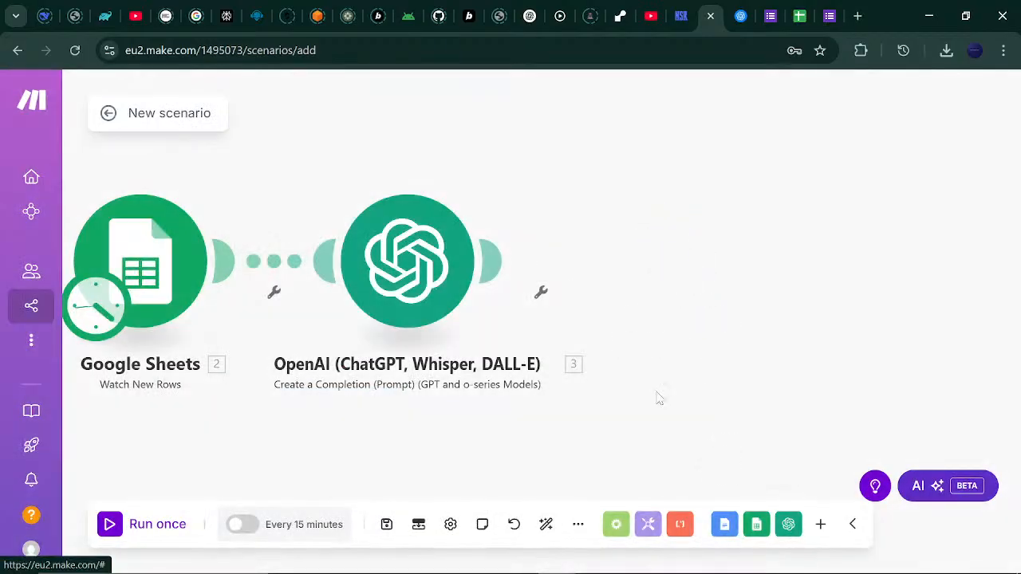
click(495, 261)
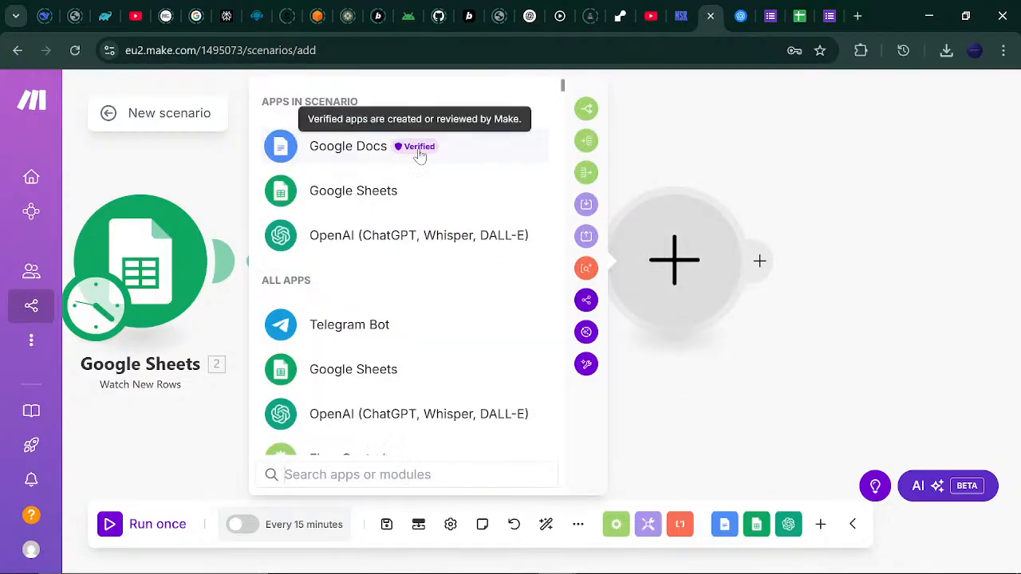
click(485, 160)
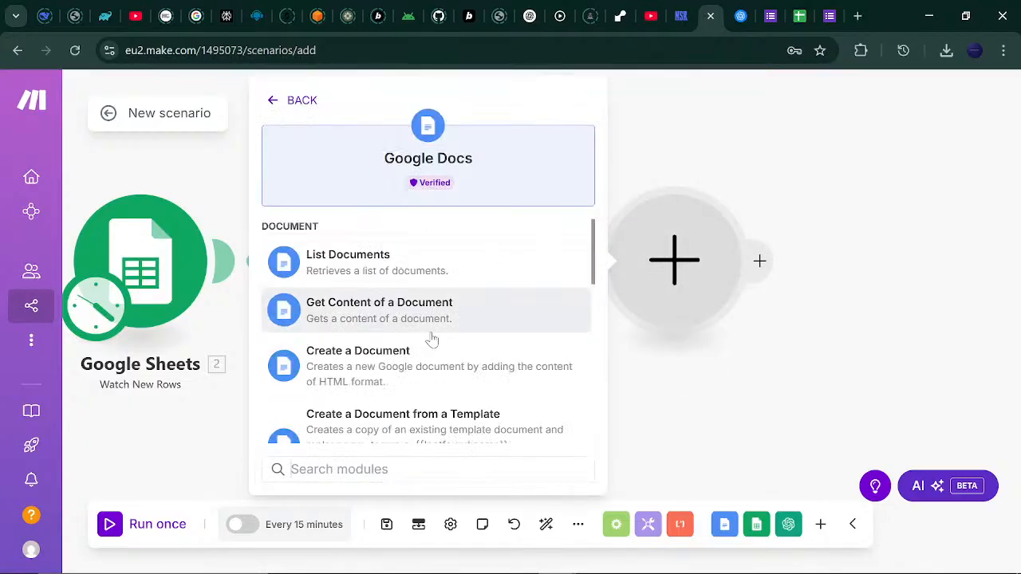
click(375, 365)
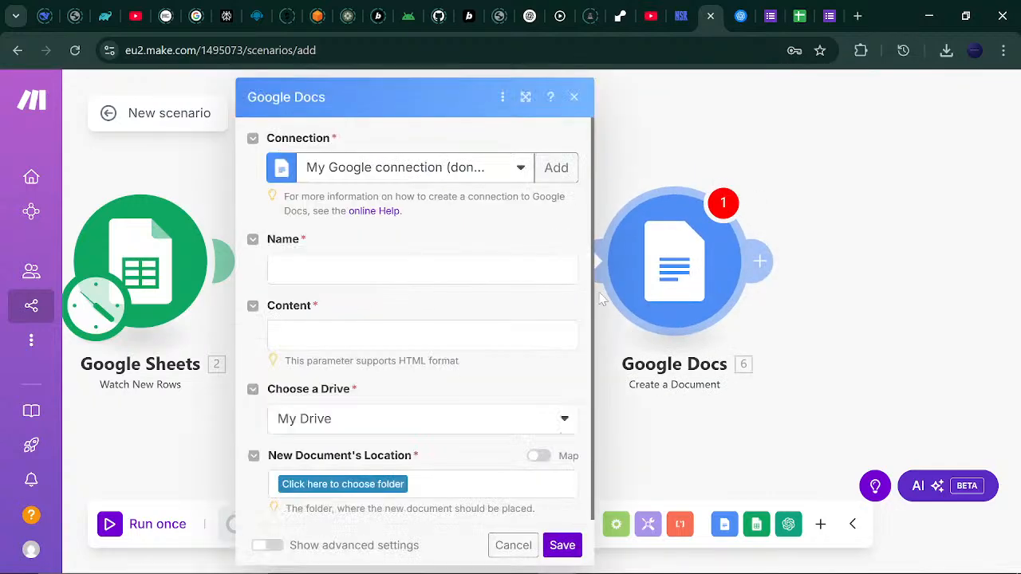
click(558, 168)
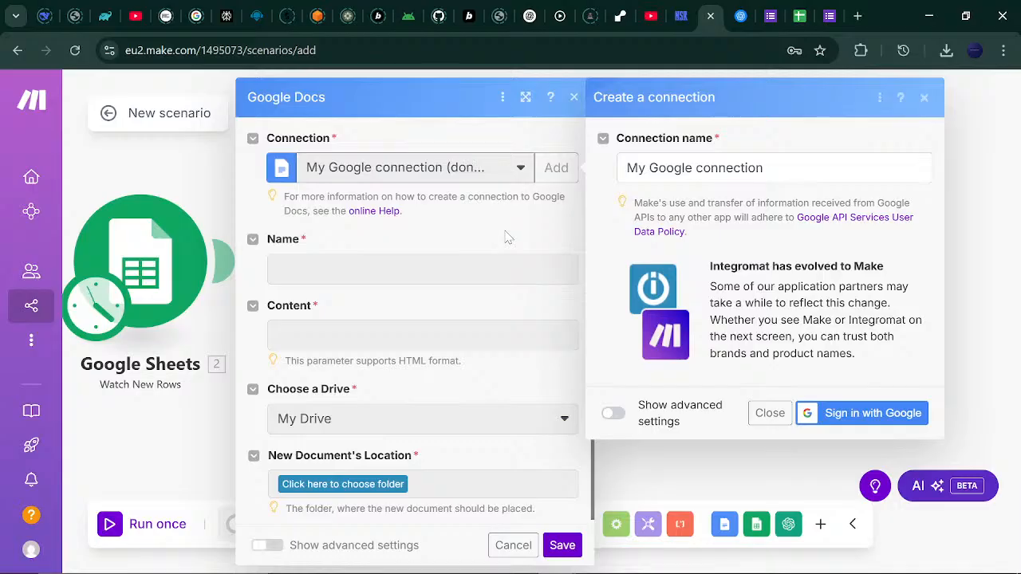
click(926, 97)
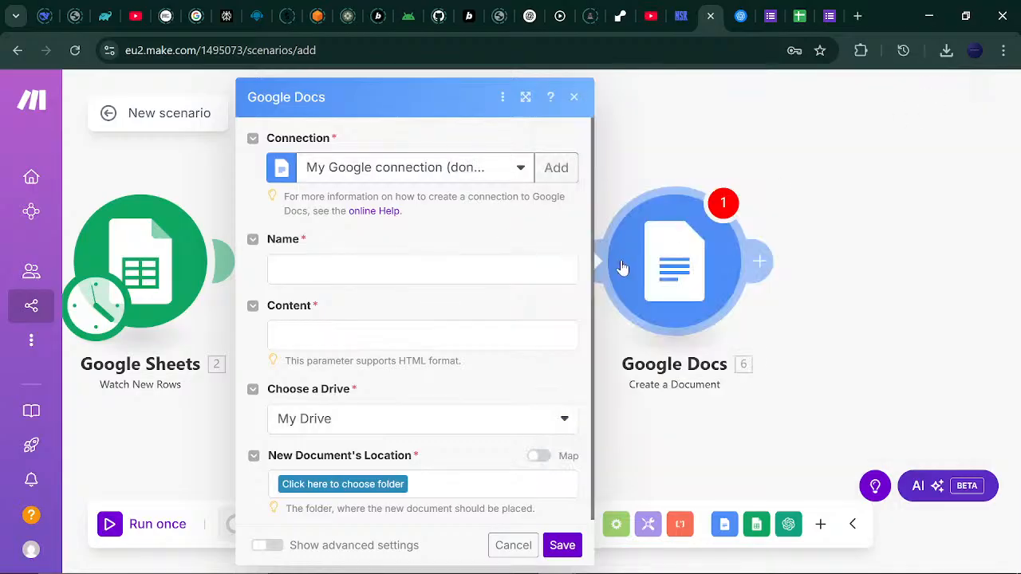
Name the new document 'Annual Tech Convention'.
click(423, 270)
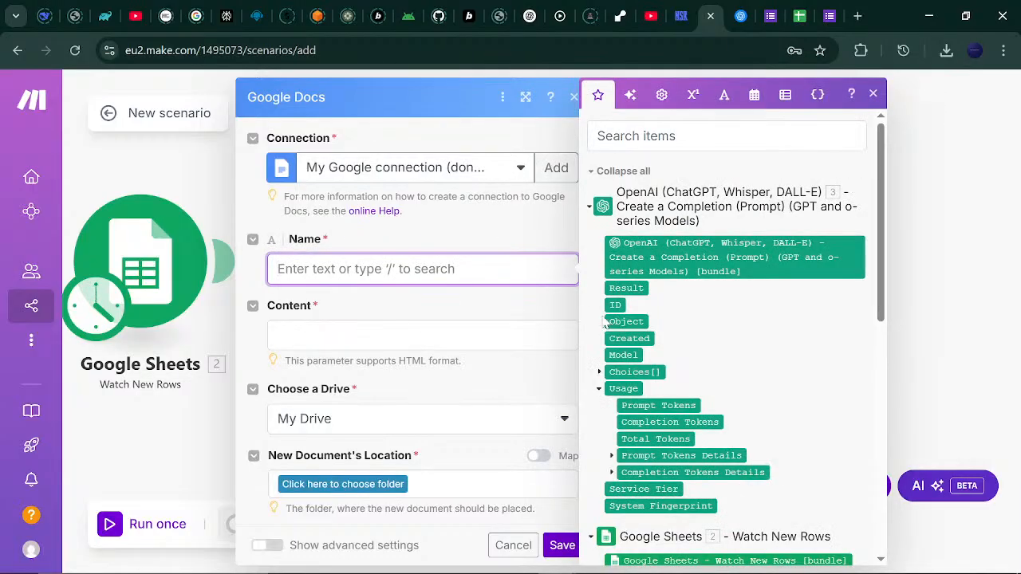
drag(882, 191, 890, 211)
text(Annual)
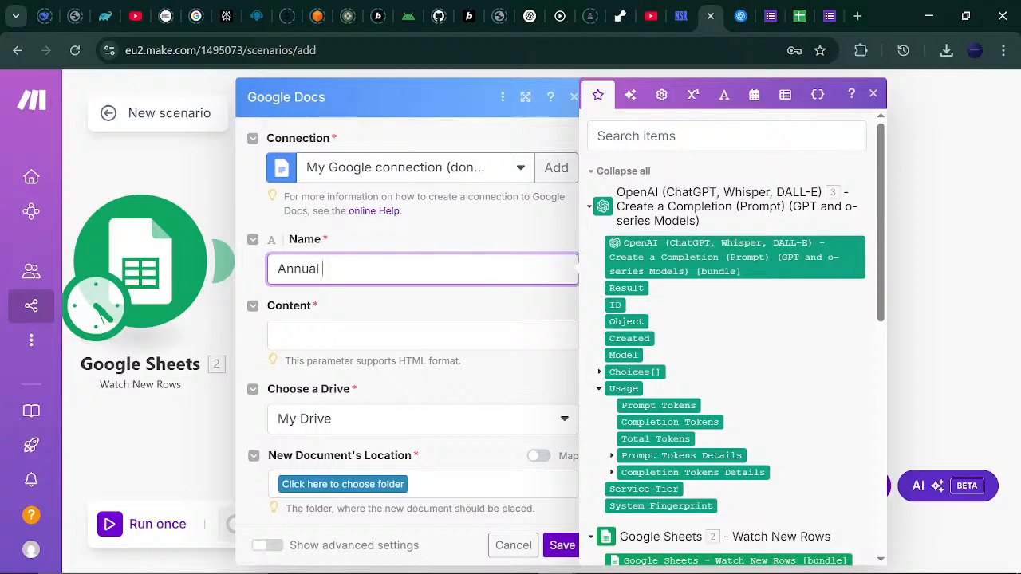
text( Tech Convetion)
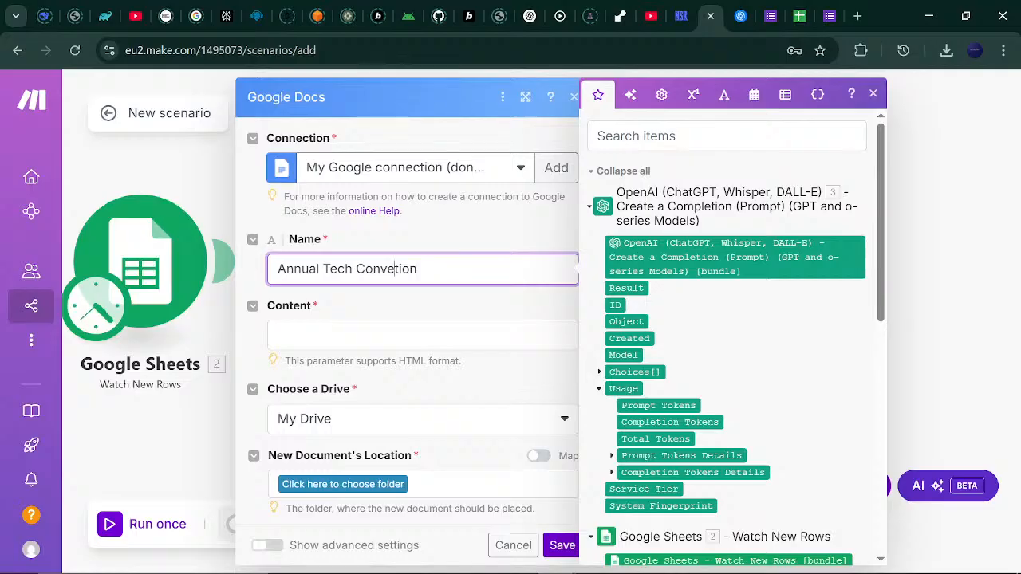
key(BackSpace)
key(BackSpace)
key(BackSpace)
key(BackSpace)
text(ntion)
key(Tab)
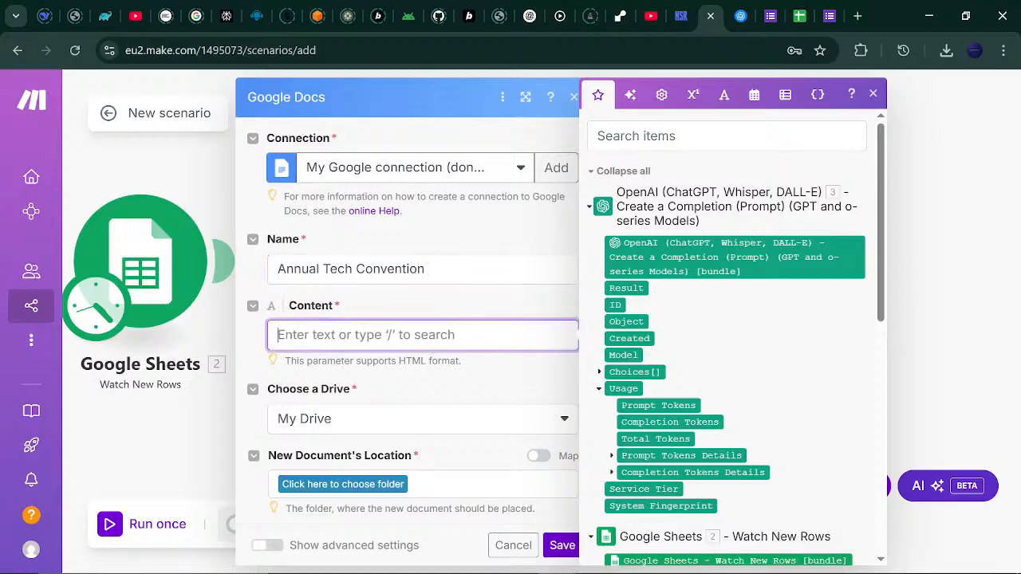
Map OpenAI's Choices[]: Message.Content into the document's Content field.
click(599, 372)
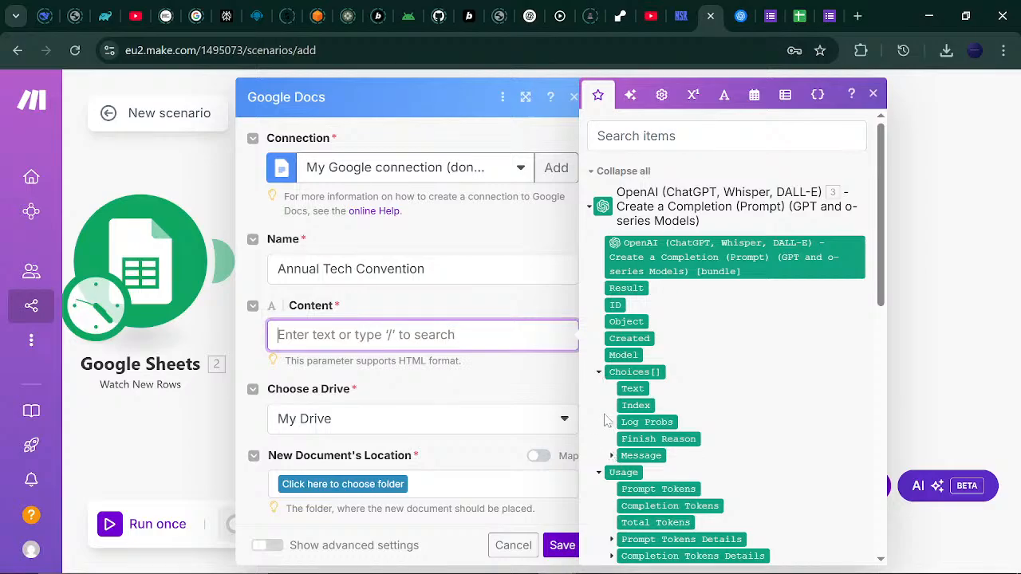
drag(884, 246, 775, 318)
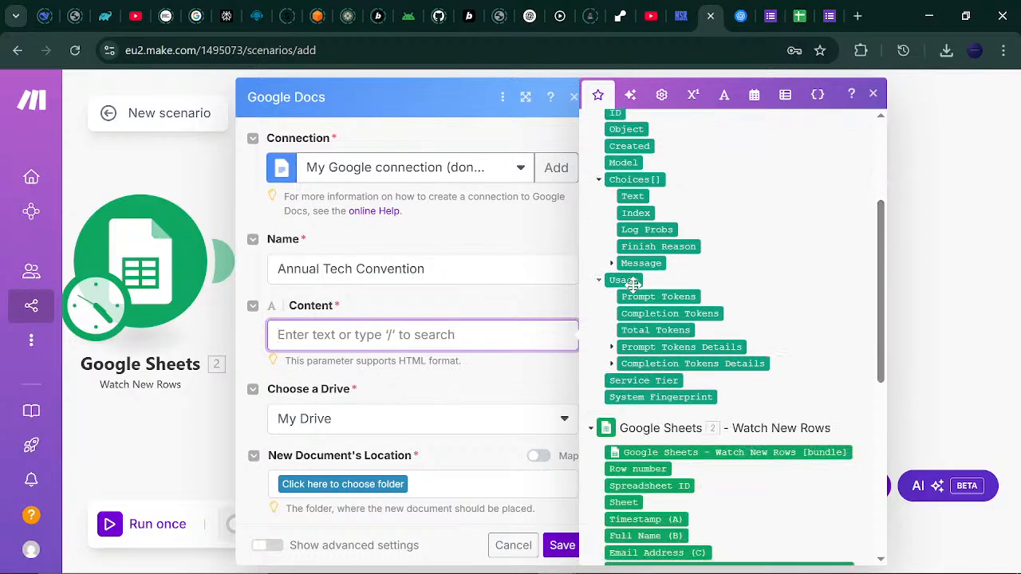
click(612, 263)
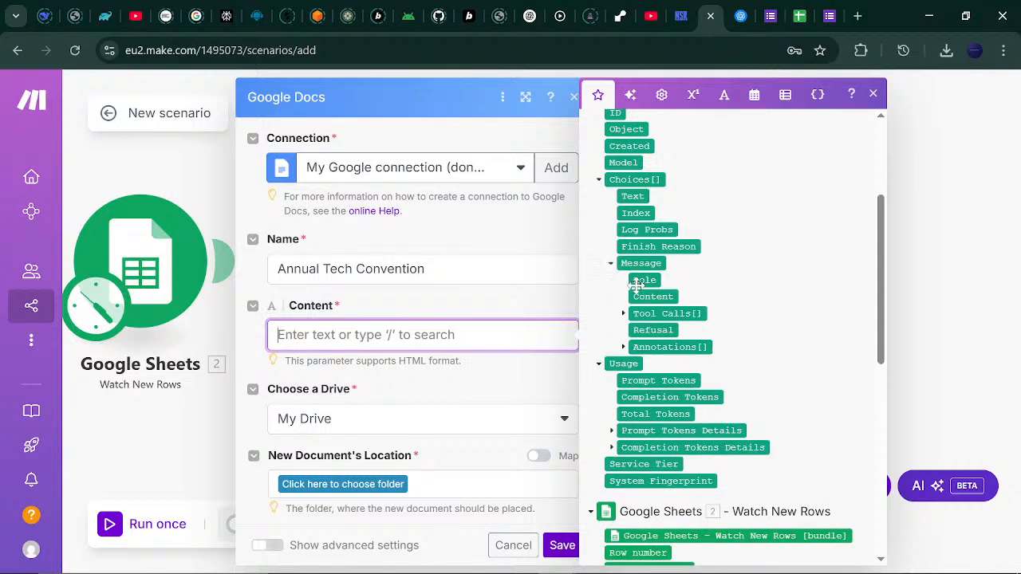
click(644, 295)
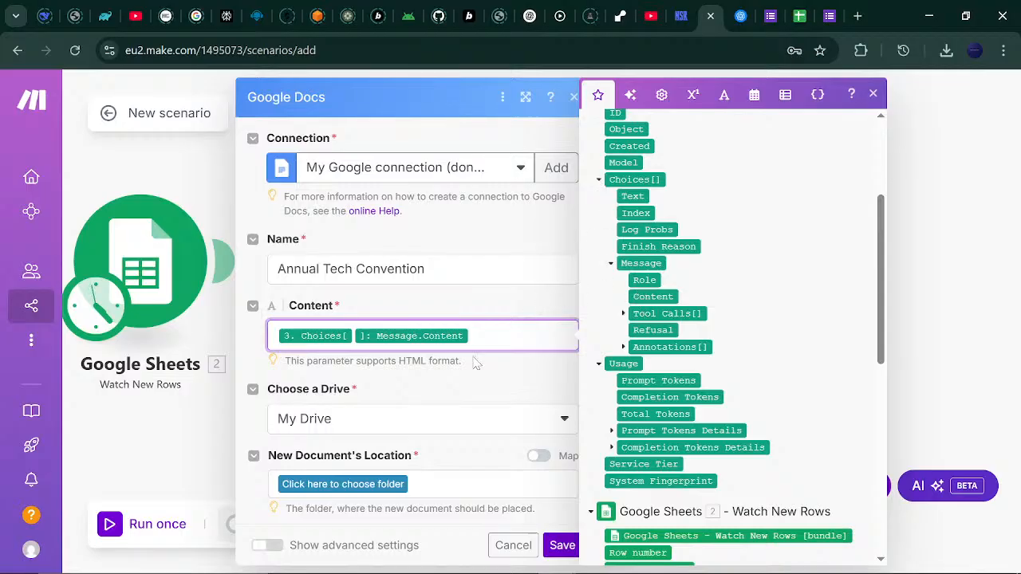
click(470, 381)
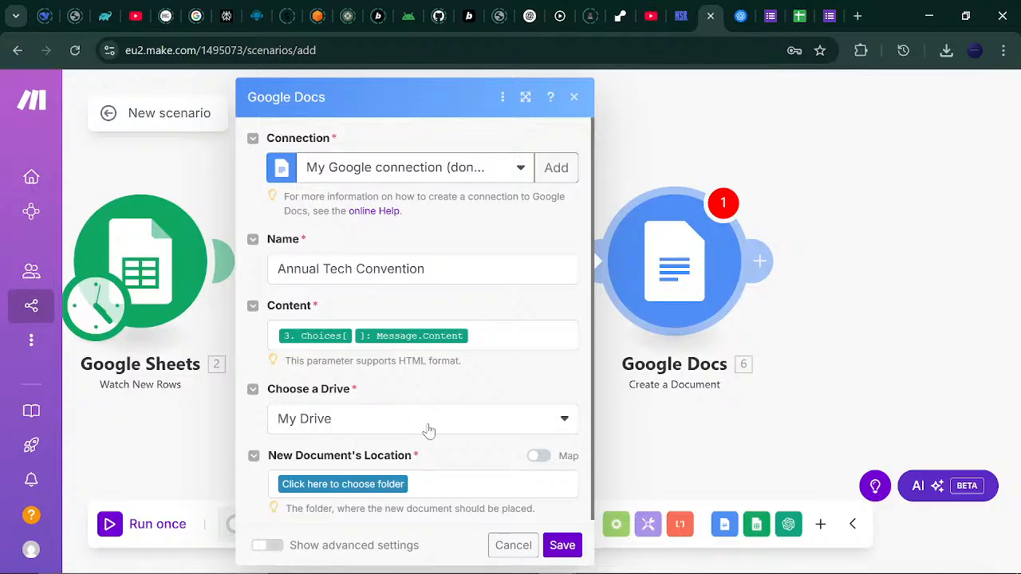
Store new documents in My Drive's REPORTS folder and save the Google Docs step.
click(398, 485)
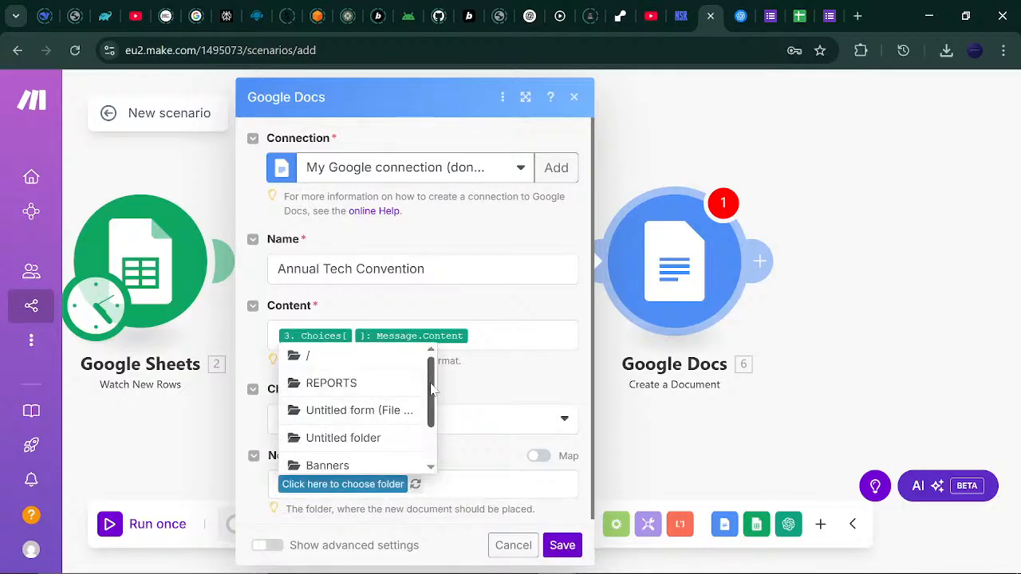
drag(431, 391, 428, 368)
click(373, 384)
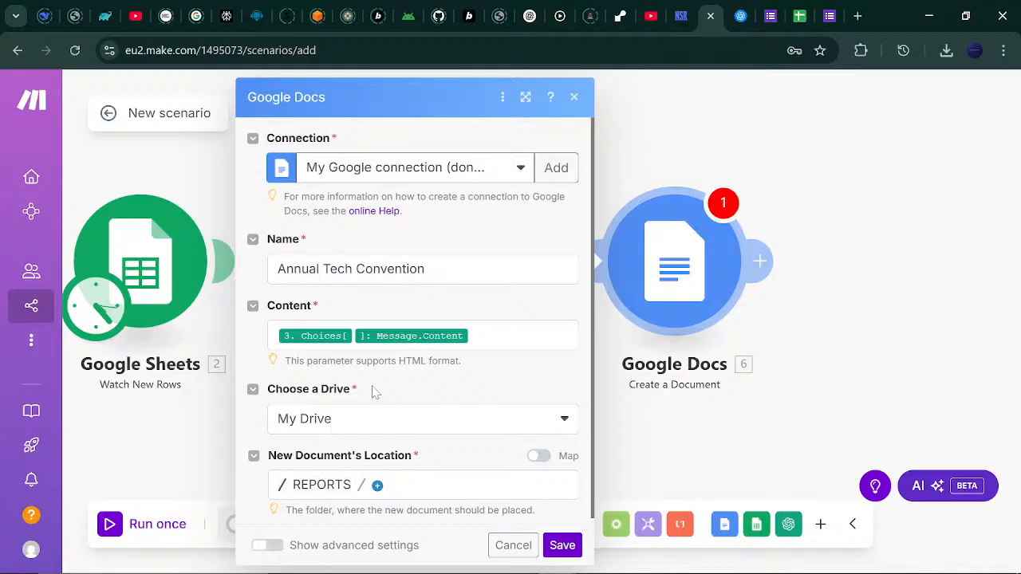
scroll(585, 383, down, 1)
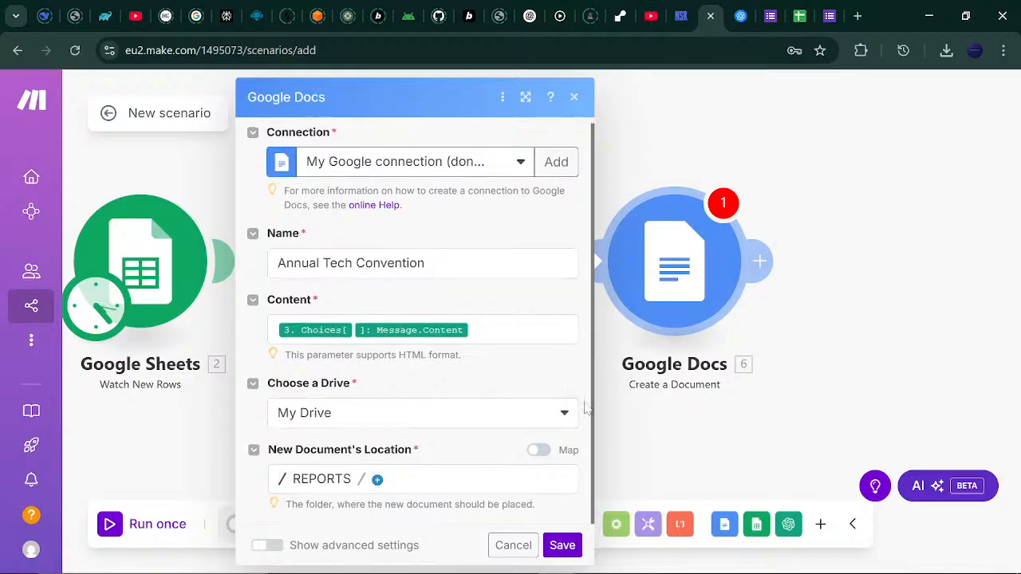
click(562, 545)
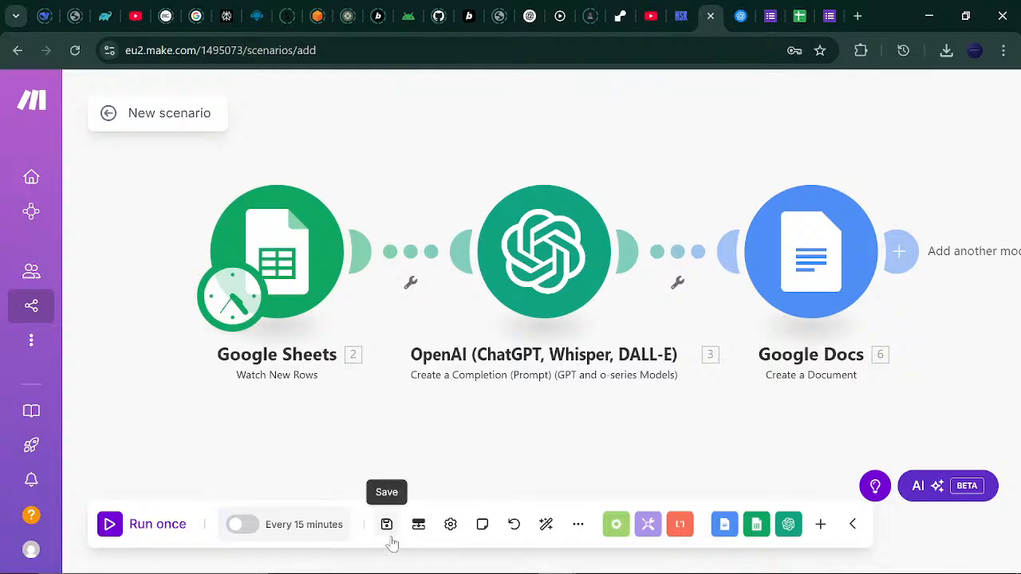
Save the scenario and run it once, checking the Google Sheets trigger output.
click(386, 525)
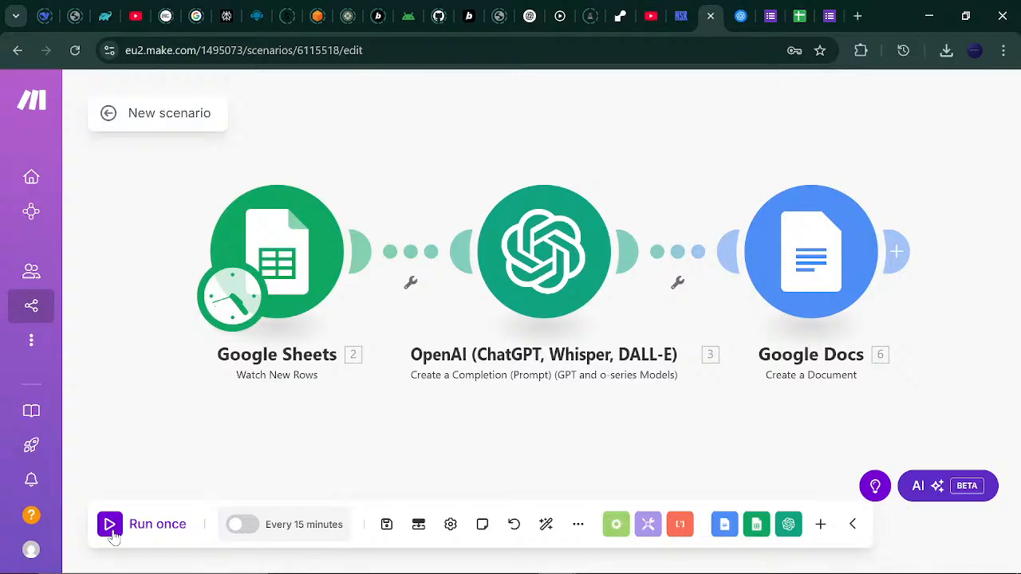
click(110, 526)
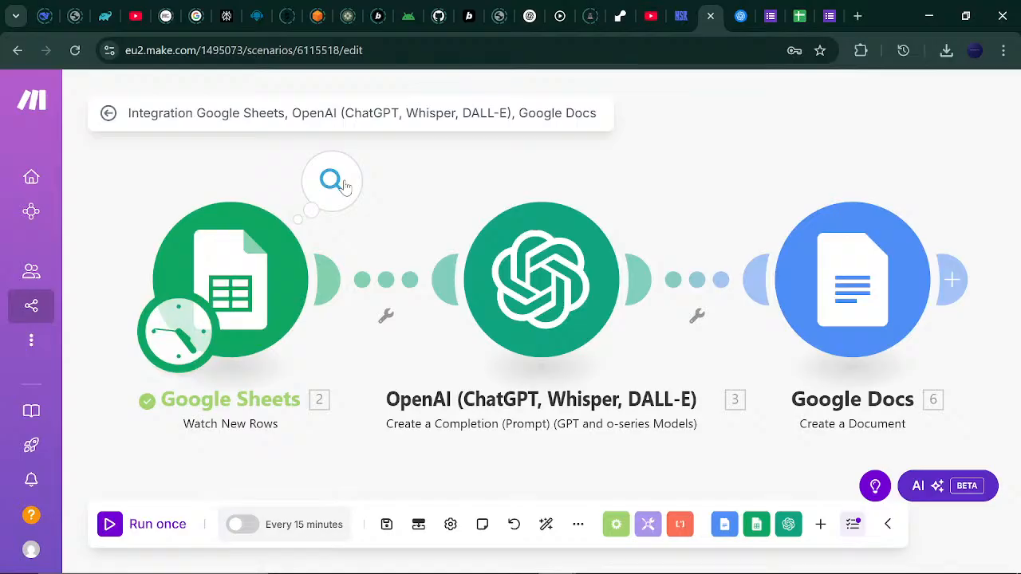
click(345, 186)
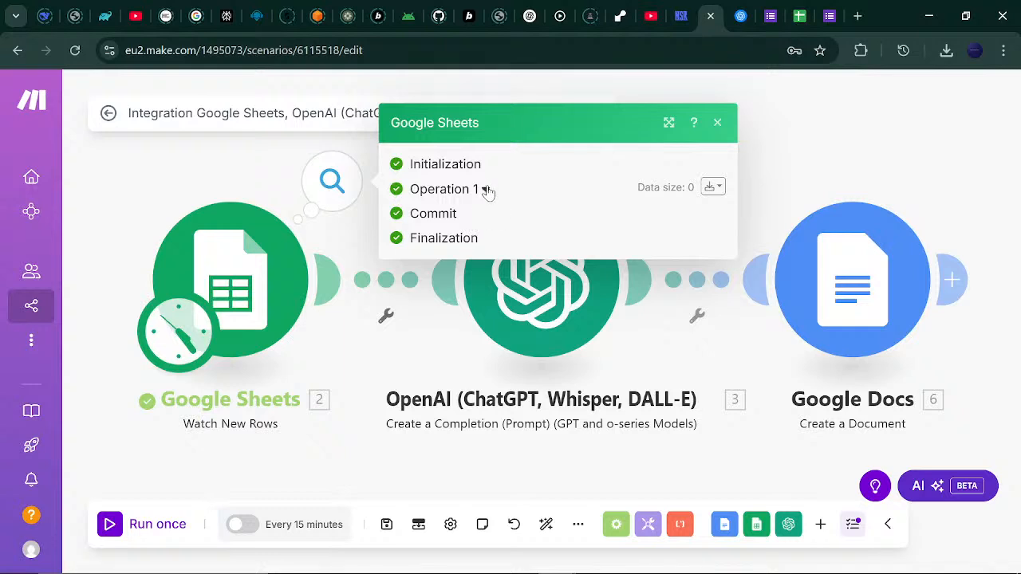
click(717, 123)
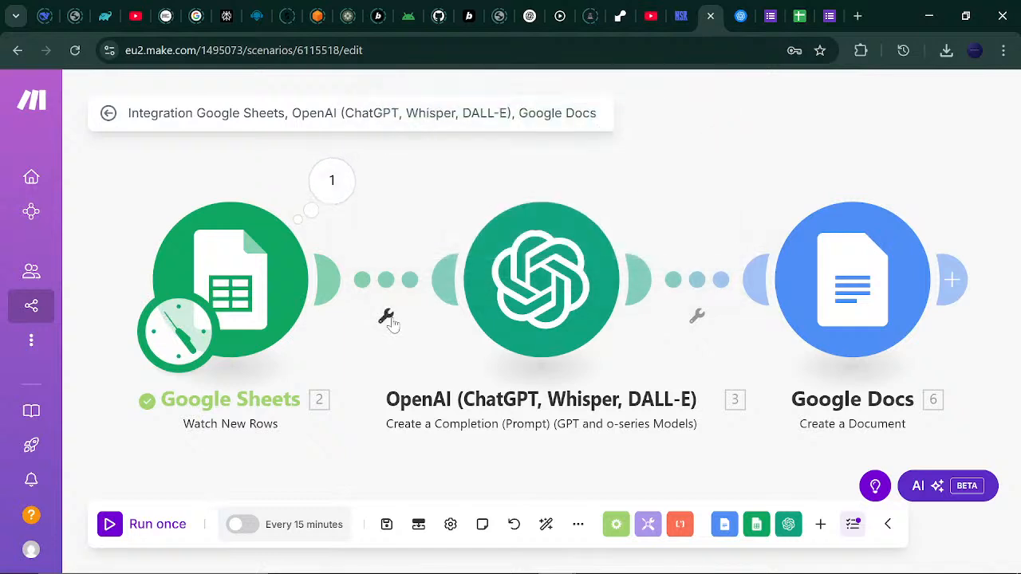
Rerun the scenario, see no new rows, and open the Annual Tech Convention (Responses) spreadsheet.
click(109, 526)
click(335, 185)
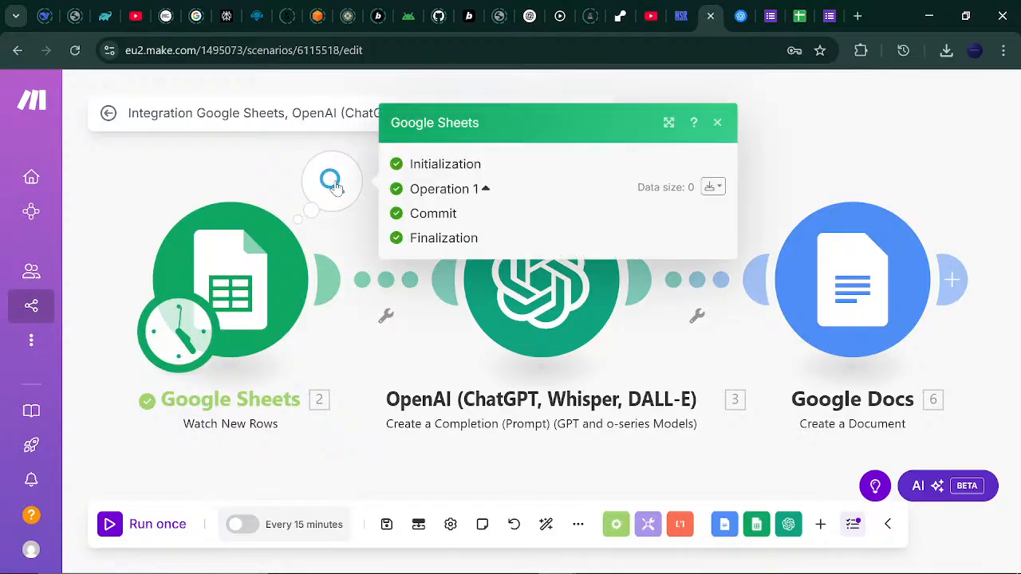
click(356, 345)
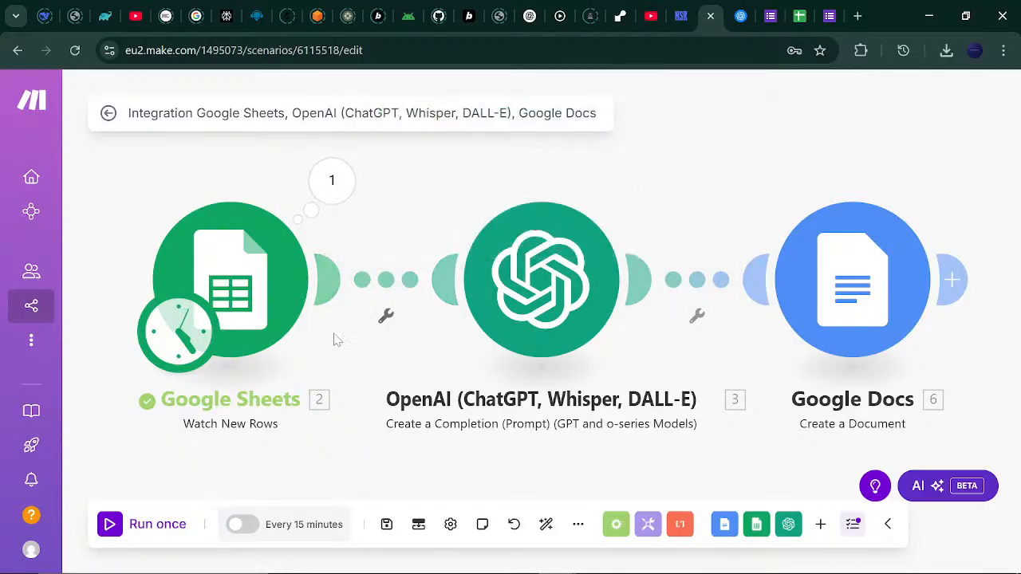
click(796, 7)
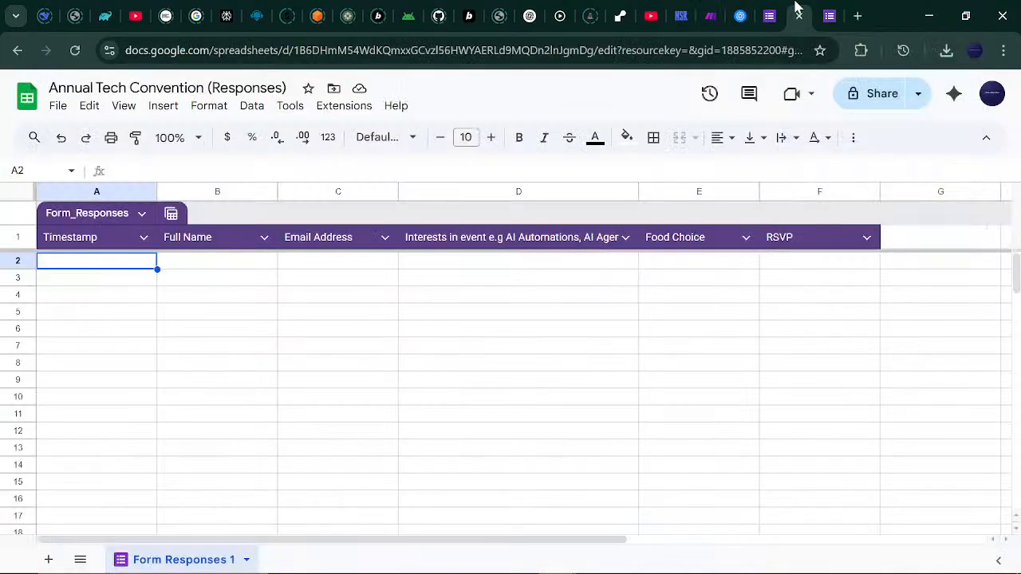
Open the live Annual Tech Convention form and select the Full Name question.
click(712, 10)
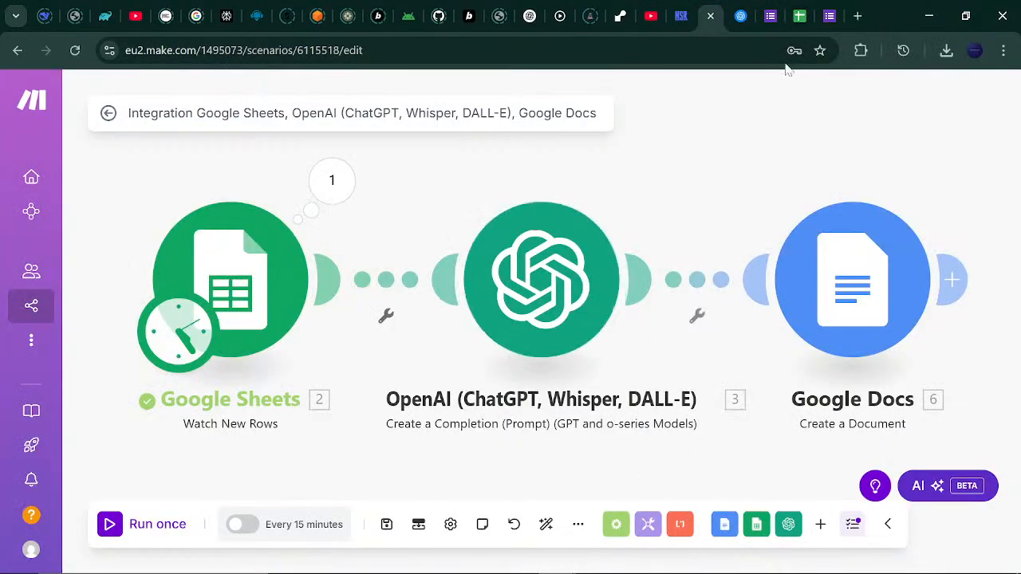
click(829, 16)
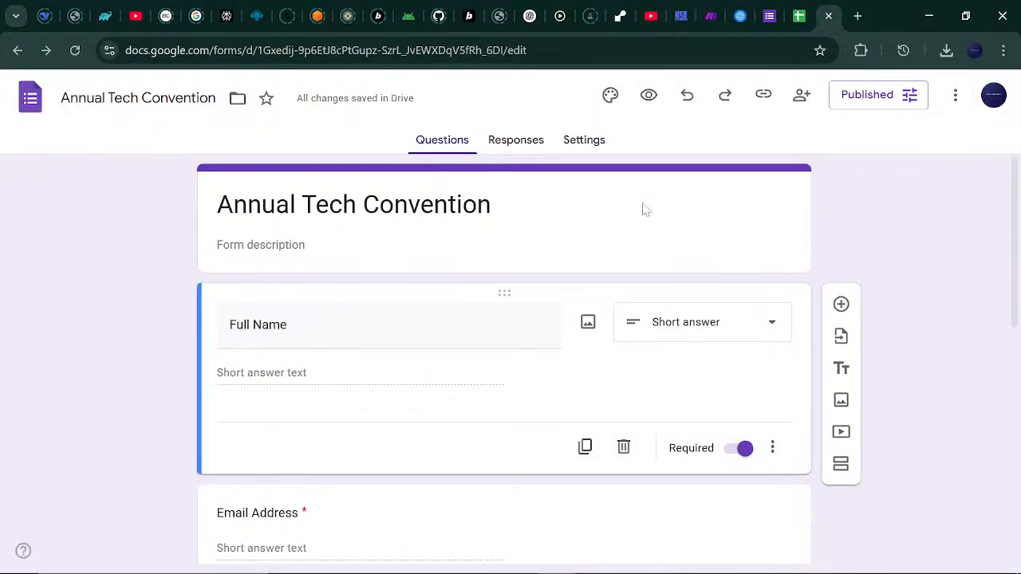
click(773, 8)
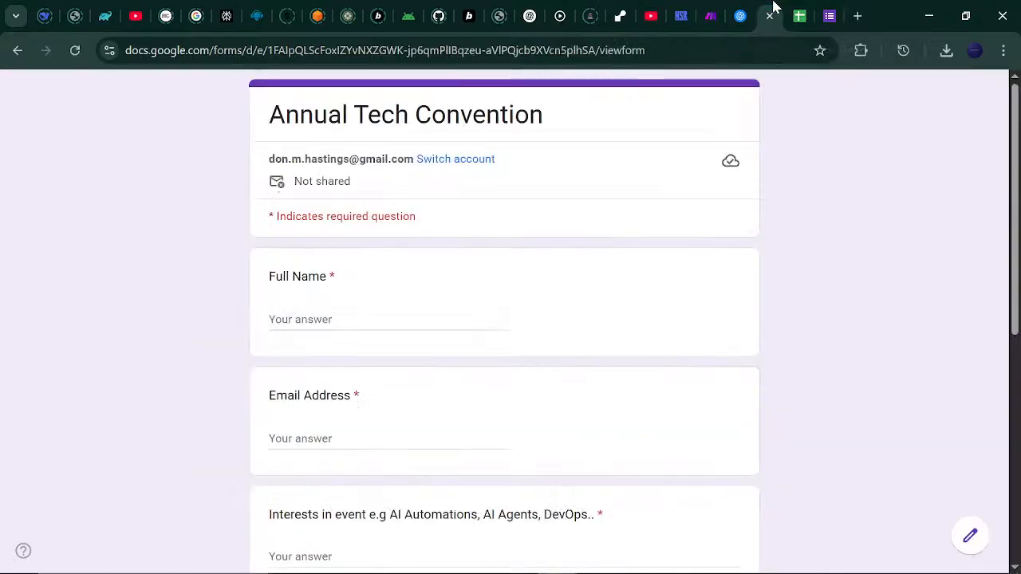
click(359, 320)
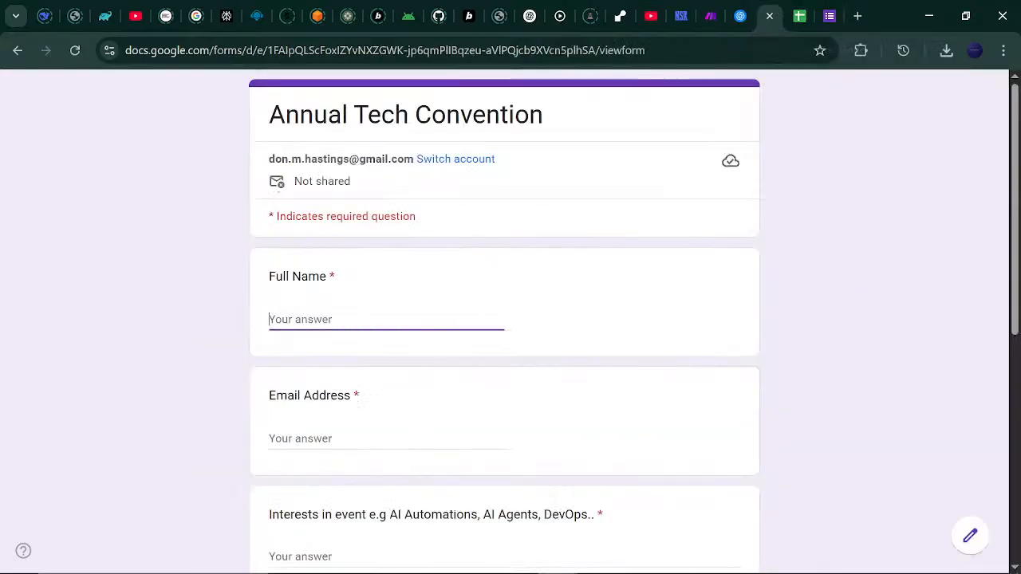
Copy the first attendee's full name from the Notepad attendee list and return to the form.
mouse_move(648, 564)
click(742, 565)
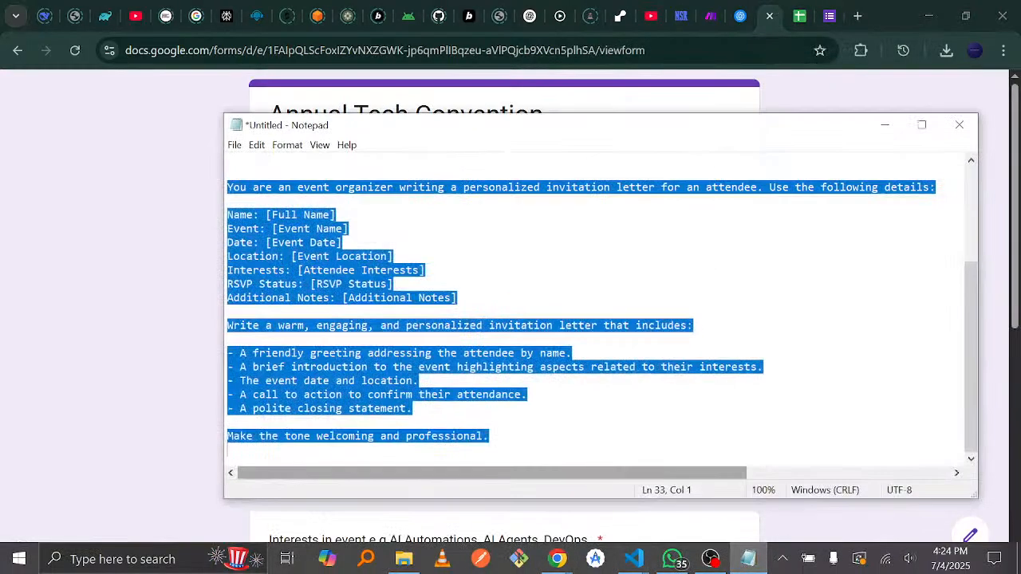
click(350, 229)
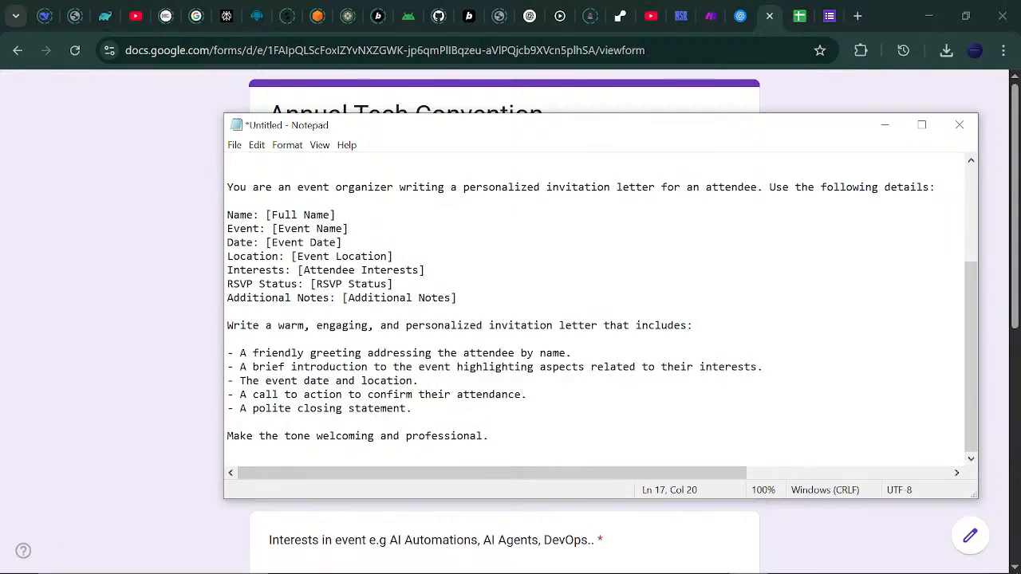
scroll(978, 372, up, 4)
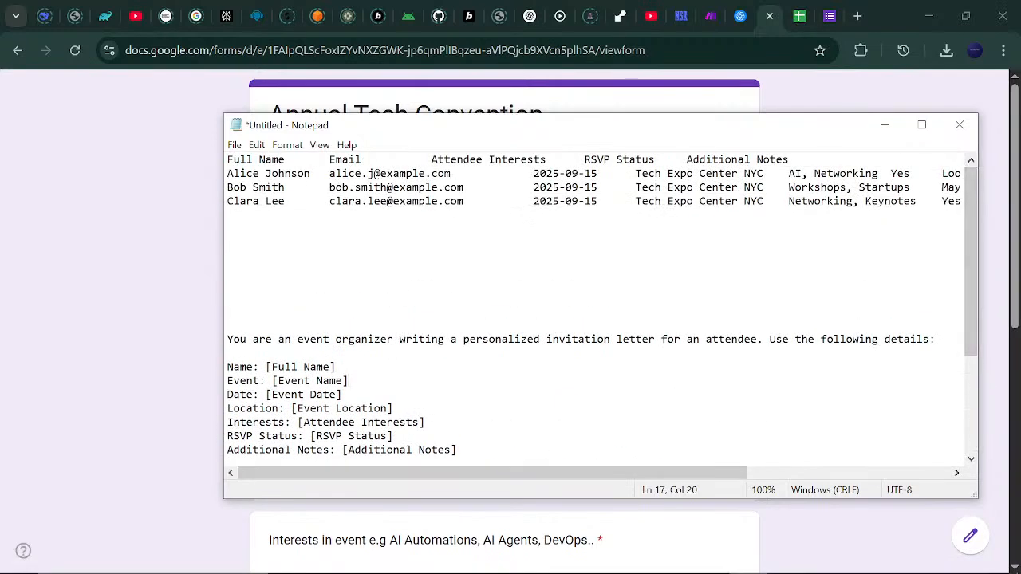
drag(227, 174, 311, 174)
key(ctrl+c)
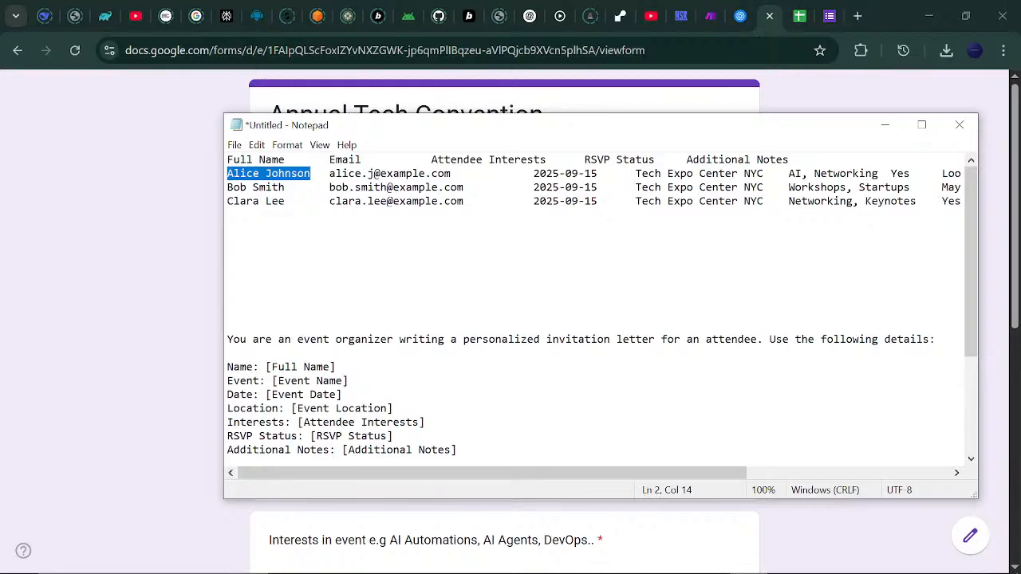
click(776, 6)
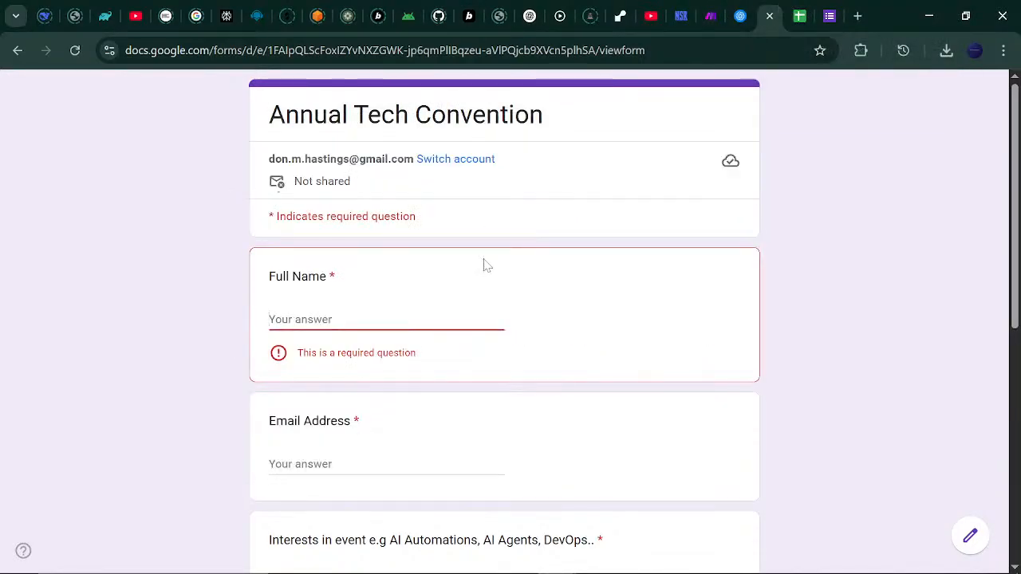
Paste the first attendee's full name and e-mail address from the notepad into the form.
key(ctrl+v)
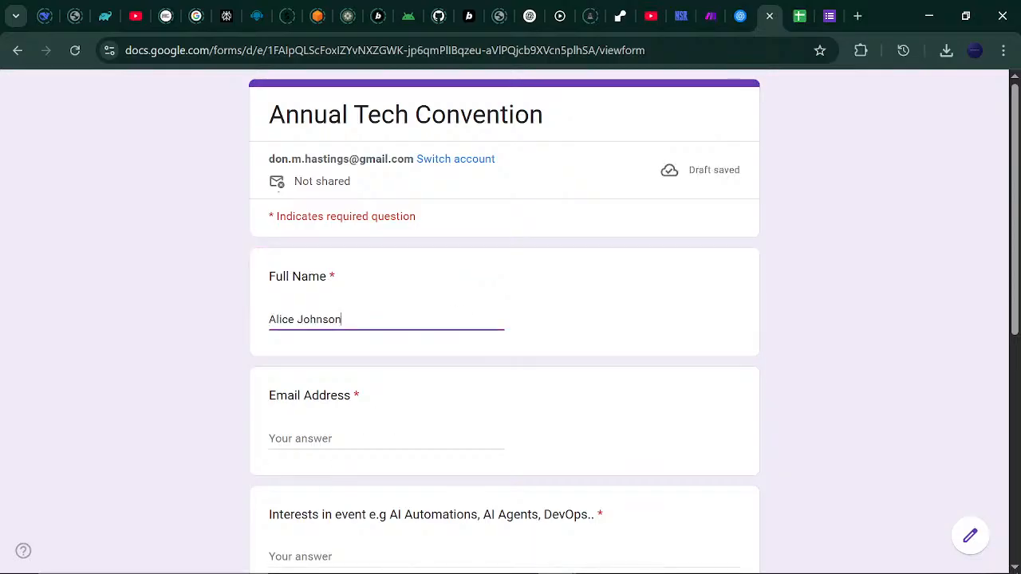
key(Tab)
click(740, 563)
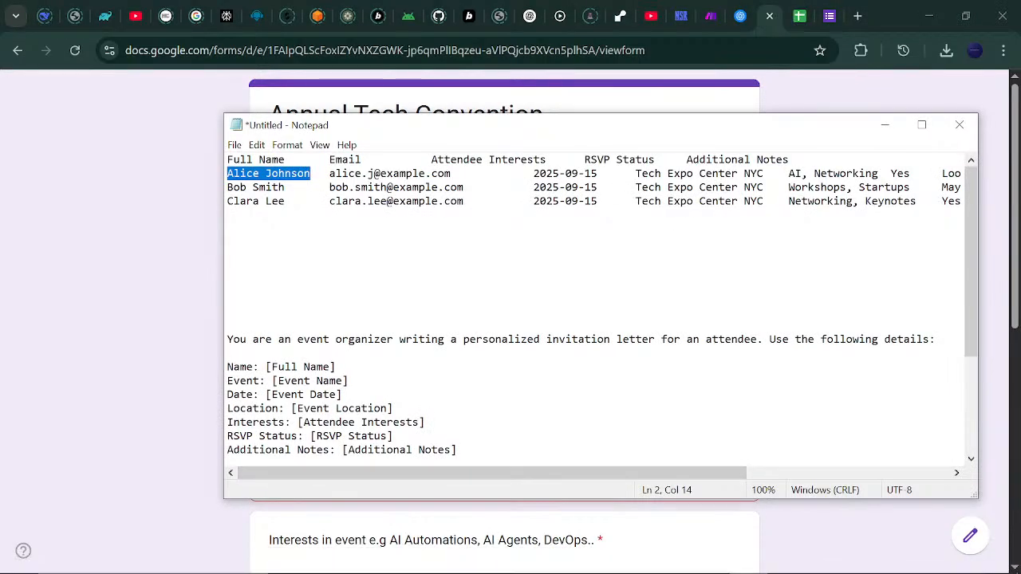
drag(330, 173, 452, 173)
key(ctrl+c)
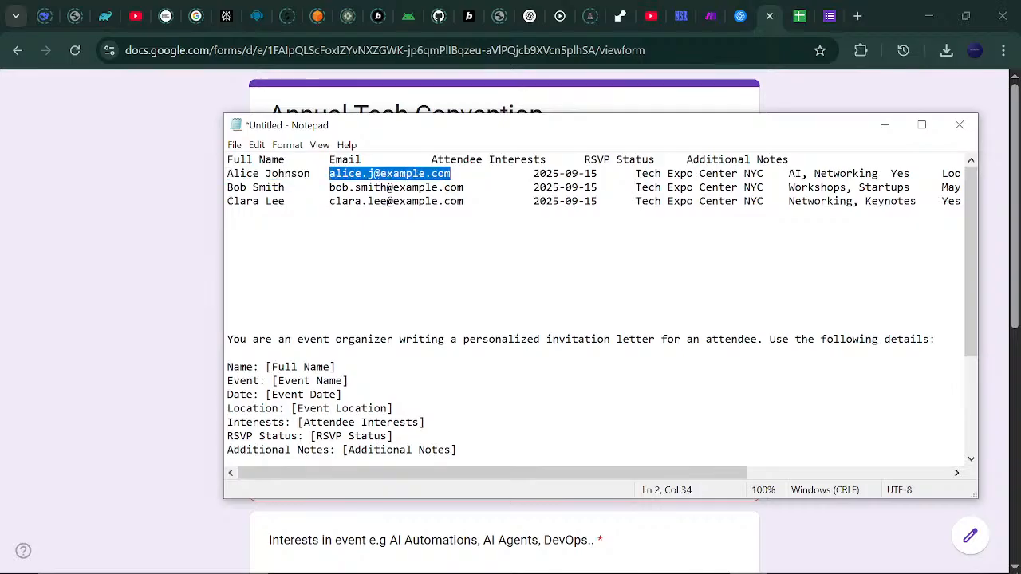
click(561, 520)
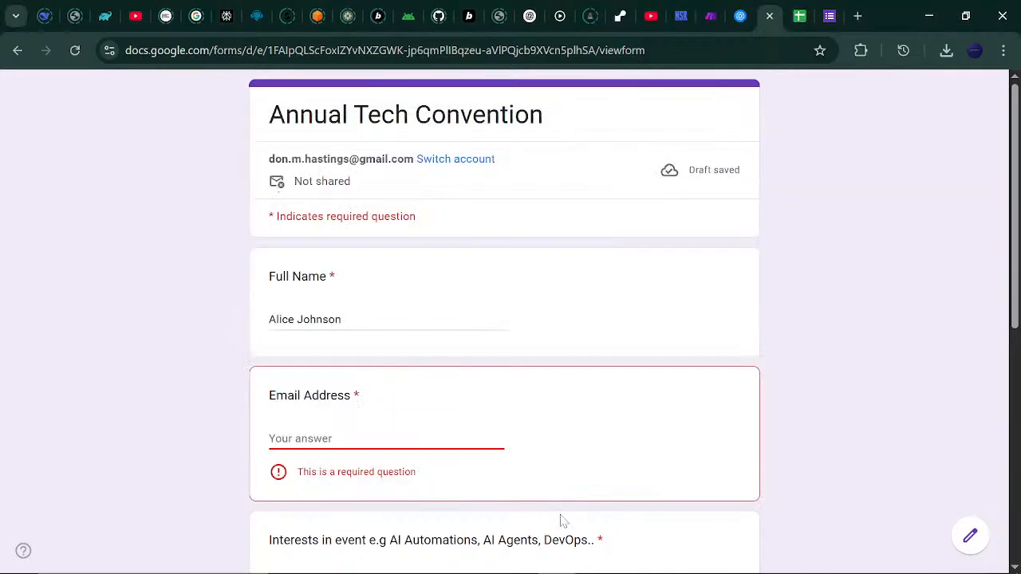
click(430, 437)
key(ctrl+v)
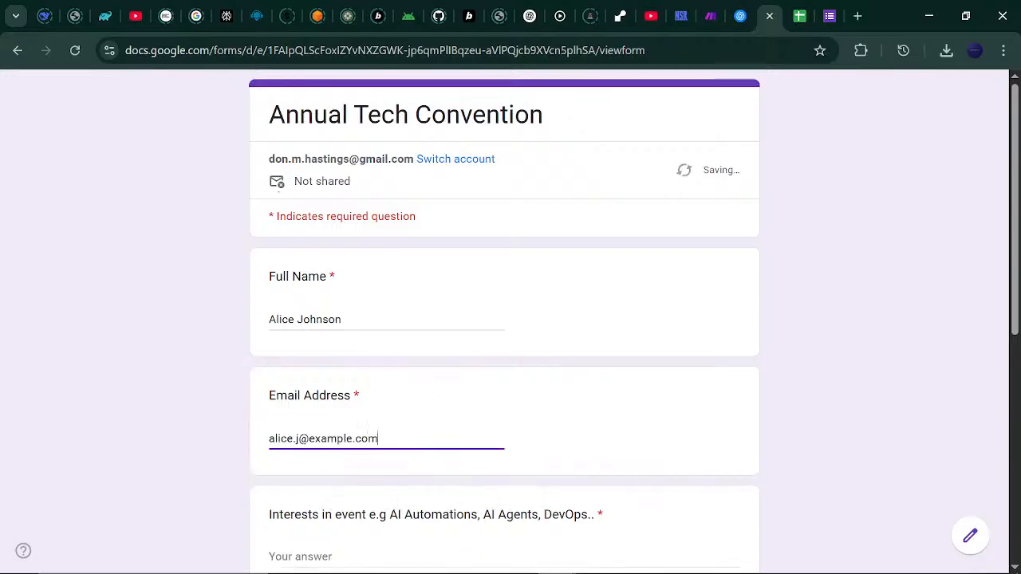
Answer Interests DevOps, Food Choice Vegetarian and RSVP Yes, then submit the response.
scroll(1017, 353, down, 2)
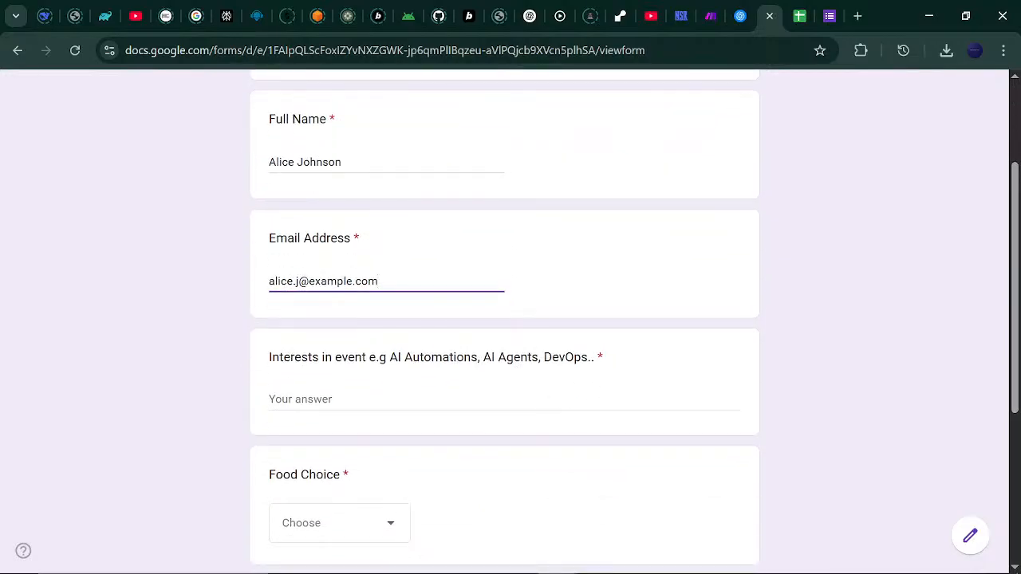
click(533, 399)
text(DevOps)
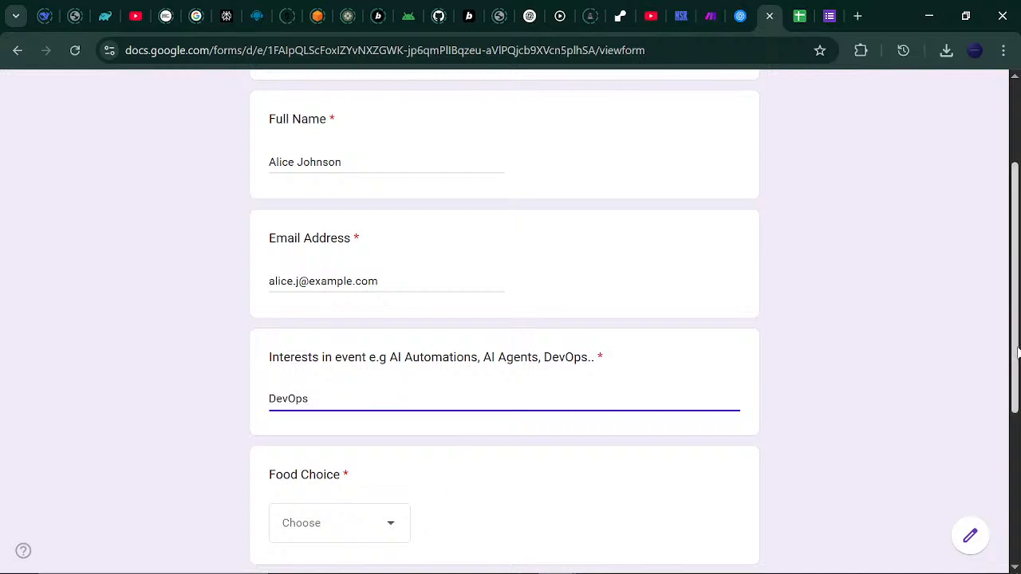
drag(1018, 366, 1010, 450)
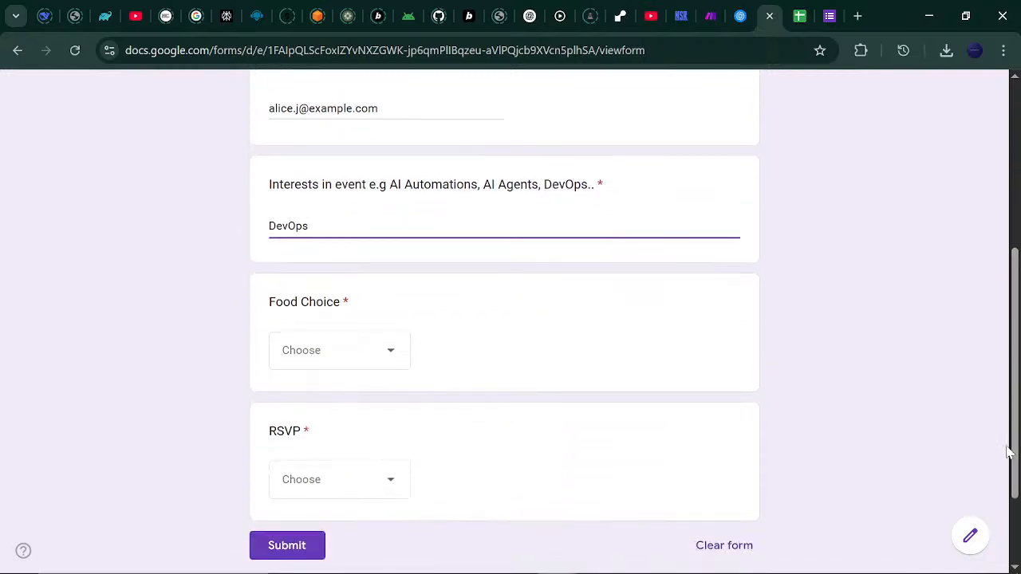
click(386, 360)
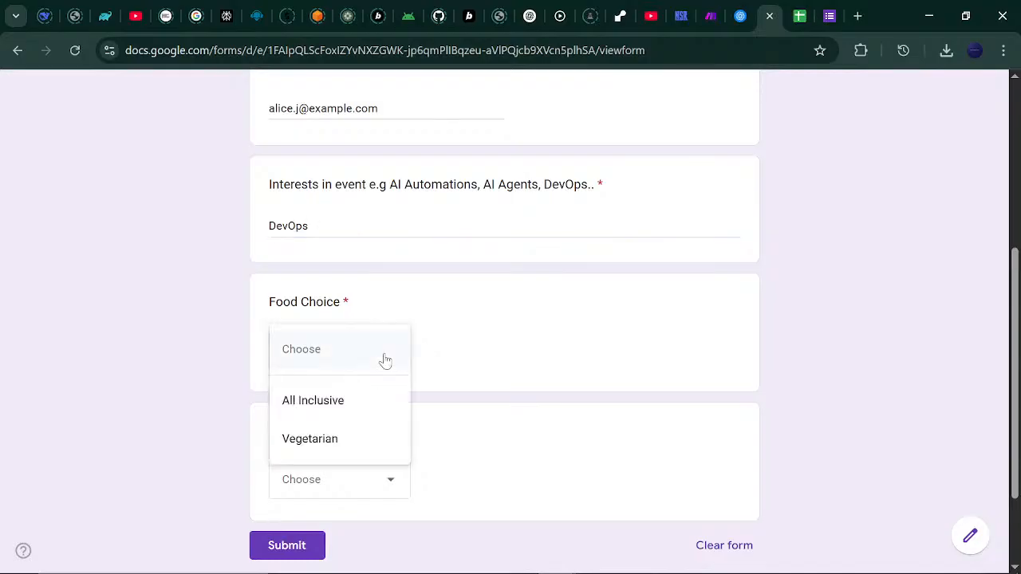
click(328, 454)
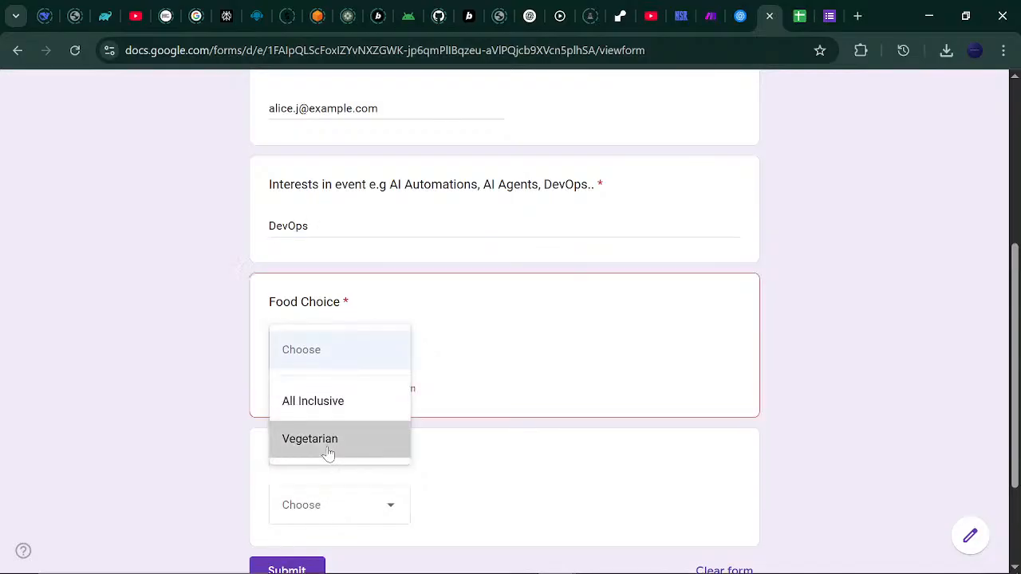
click(383, 480)
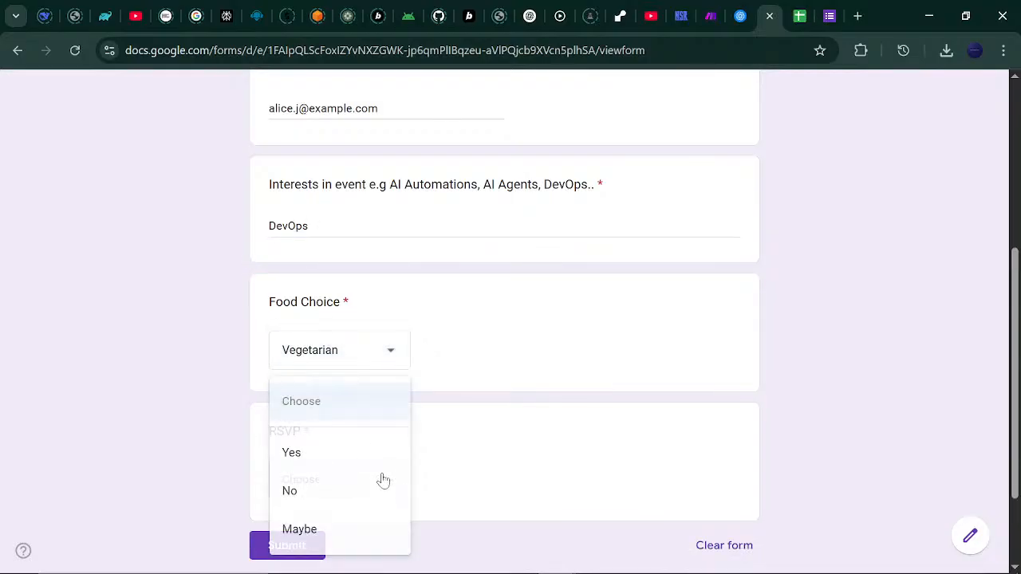
click(335, 461)
click(292, 549)
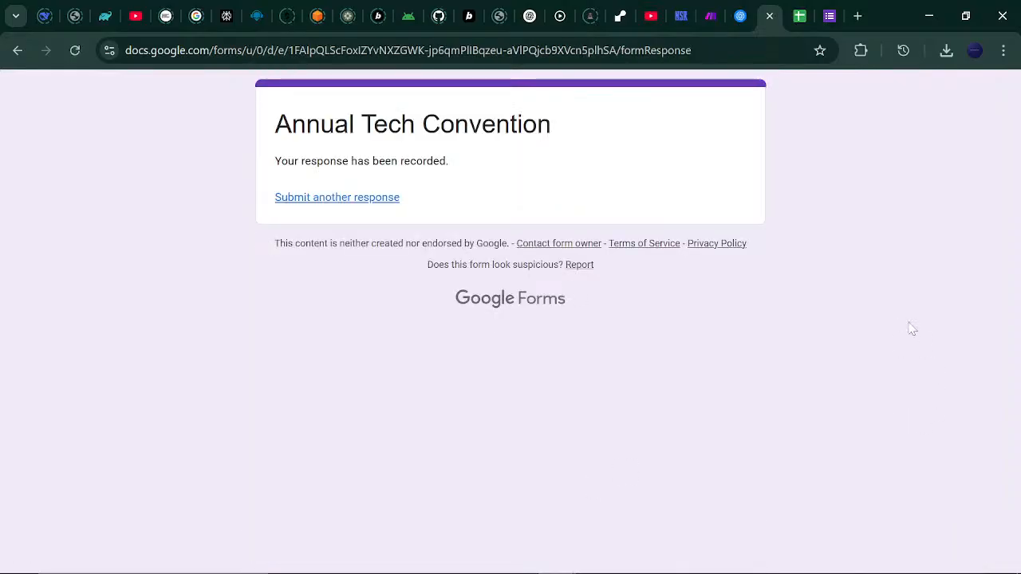
Start a new response and paste the second attendee's full name and e-mail from the notepad.
click(356, 200)
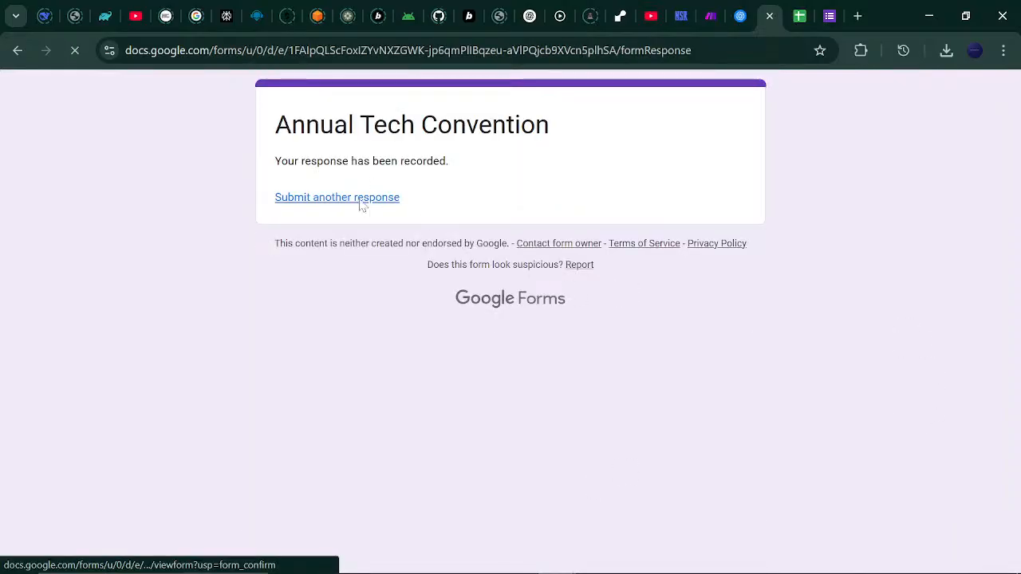
click(381, 313)
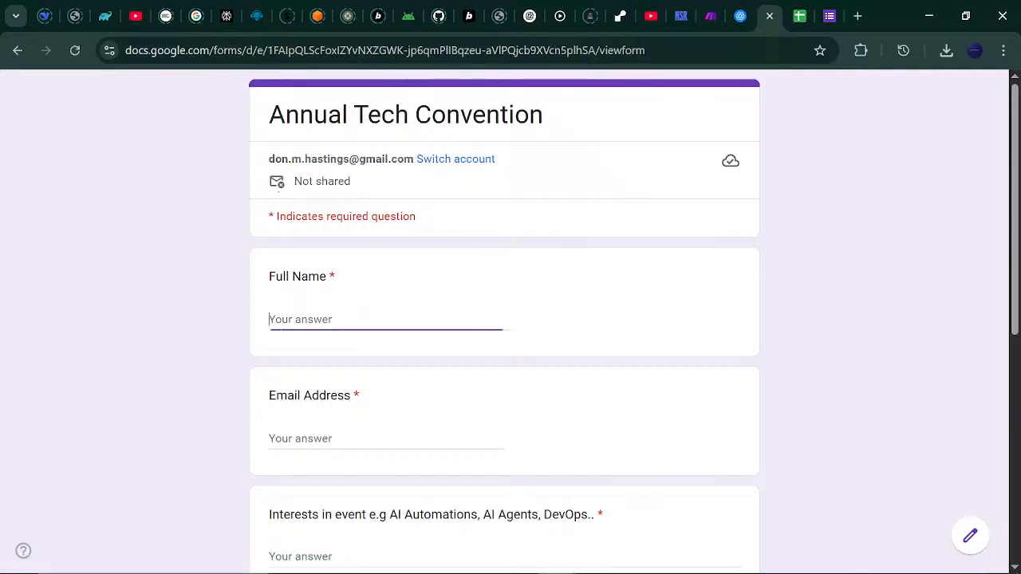
click(748, 563)
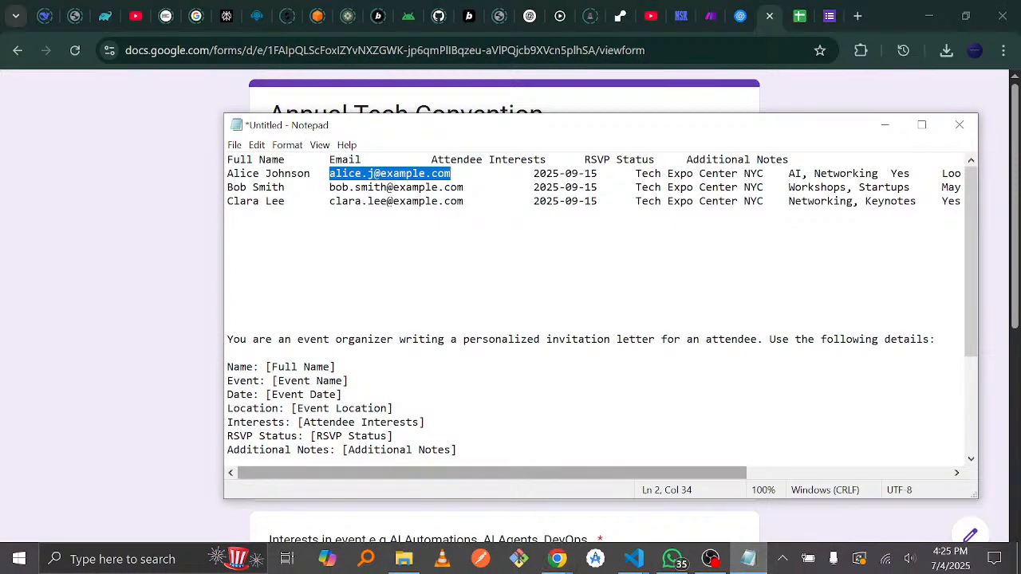
drag(227, 187, 285, 187)
key(ctrl+c)
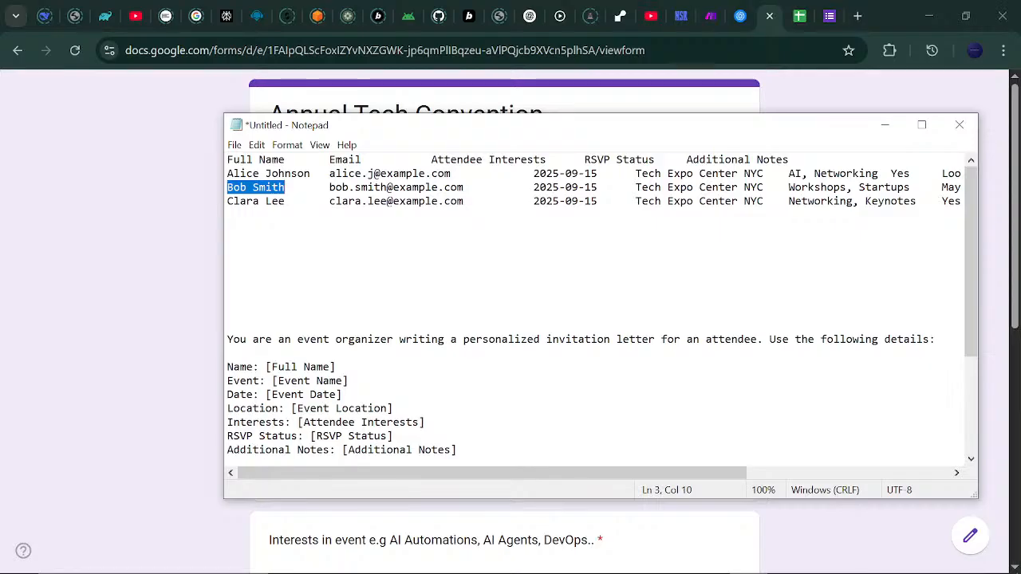
click(349, 90)
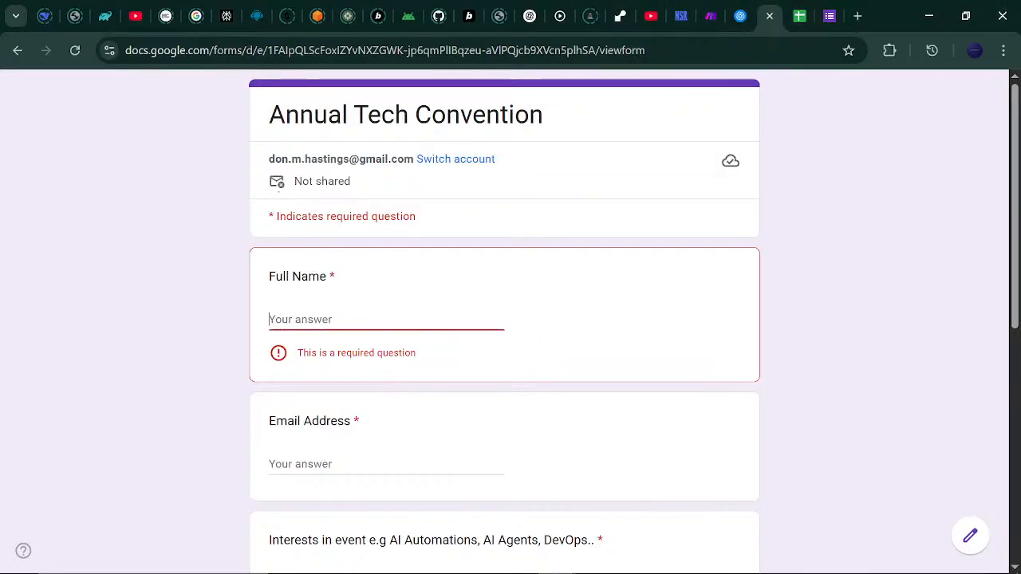
key(ctrl+v)
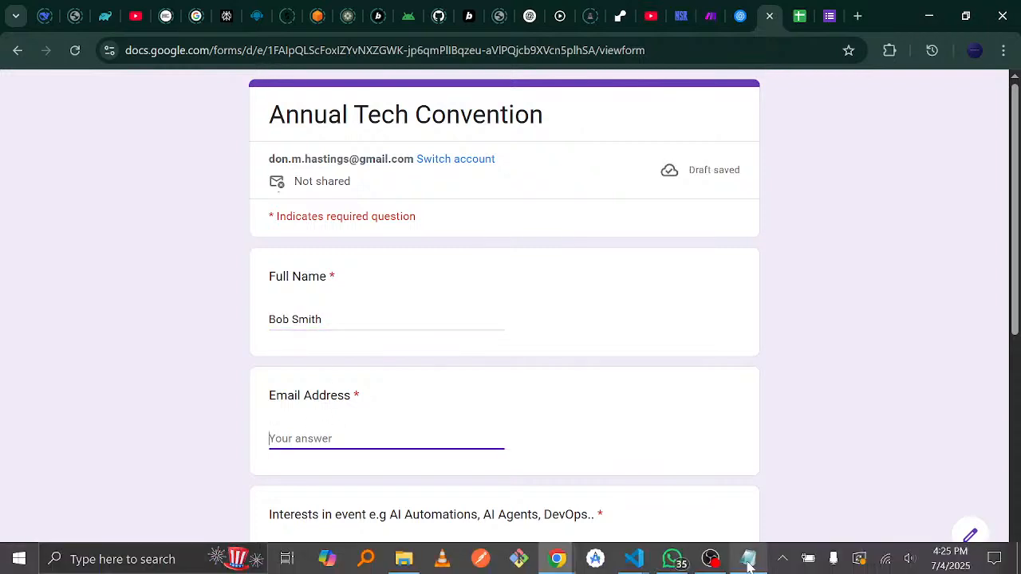
click(748, 563)
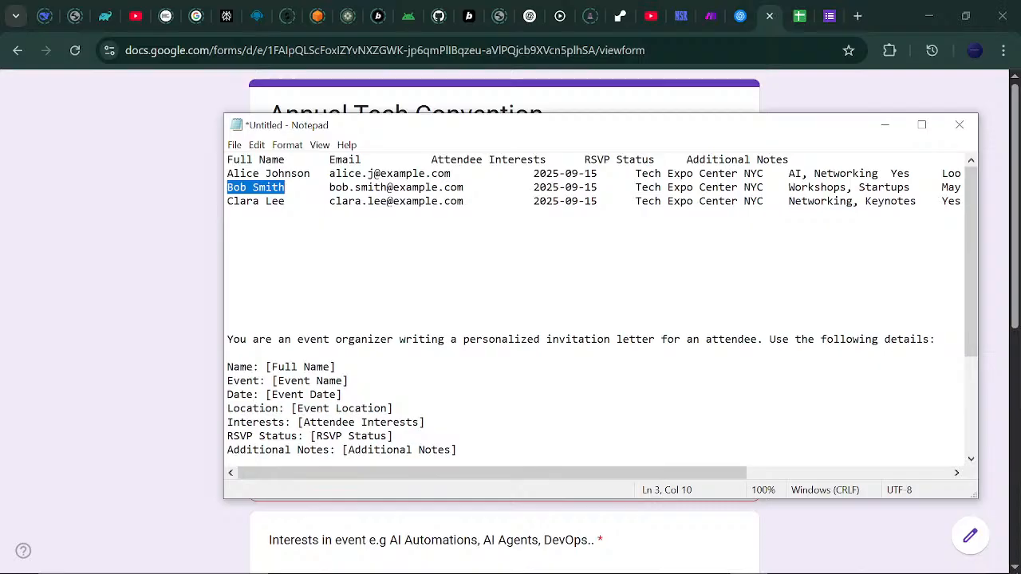
drag(330, 187, 464, 187)
key(ctrl+c)
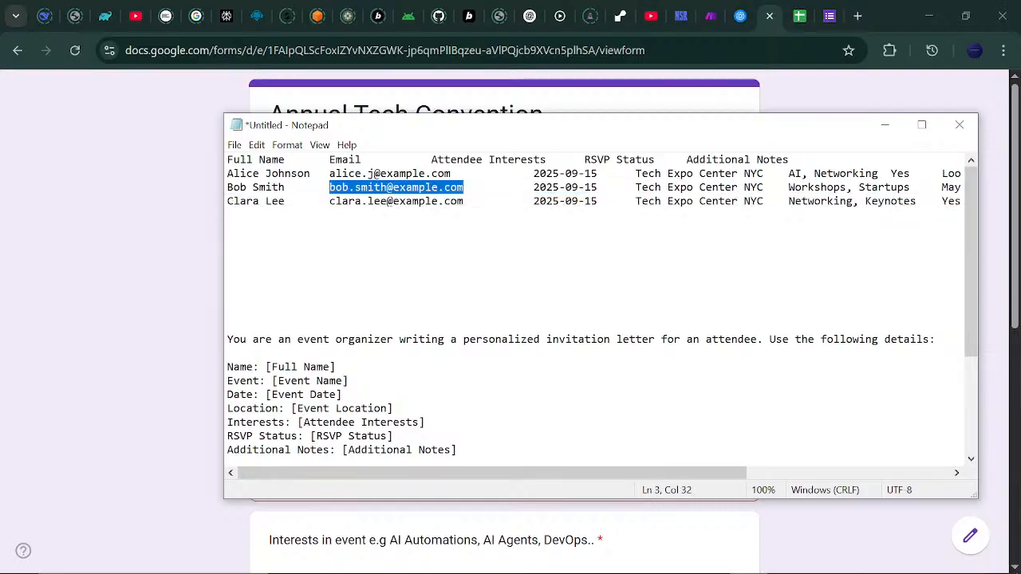
click(429, 94)
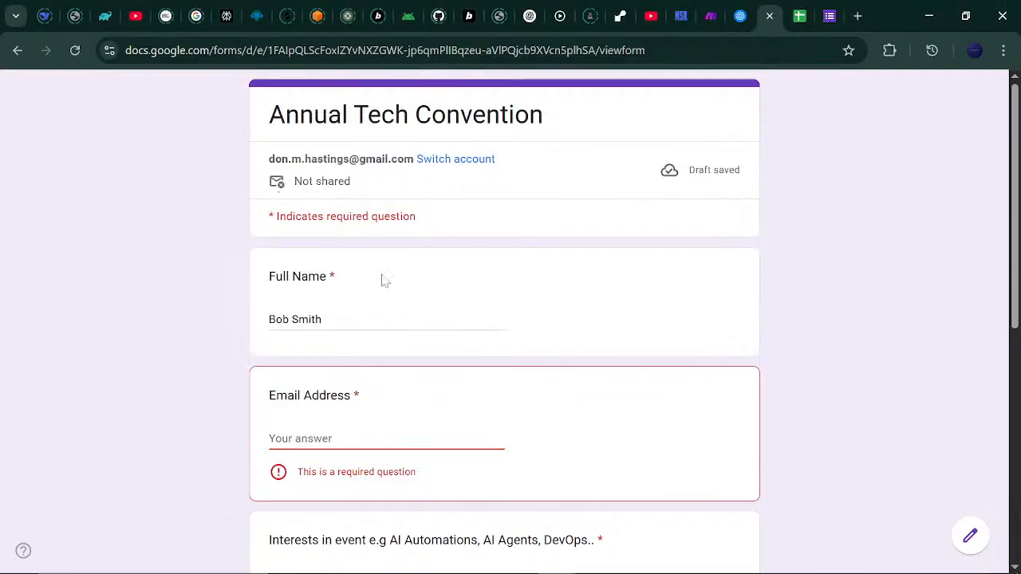
key(ctrl+v)
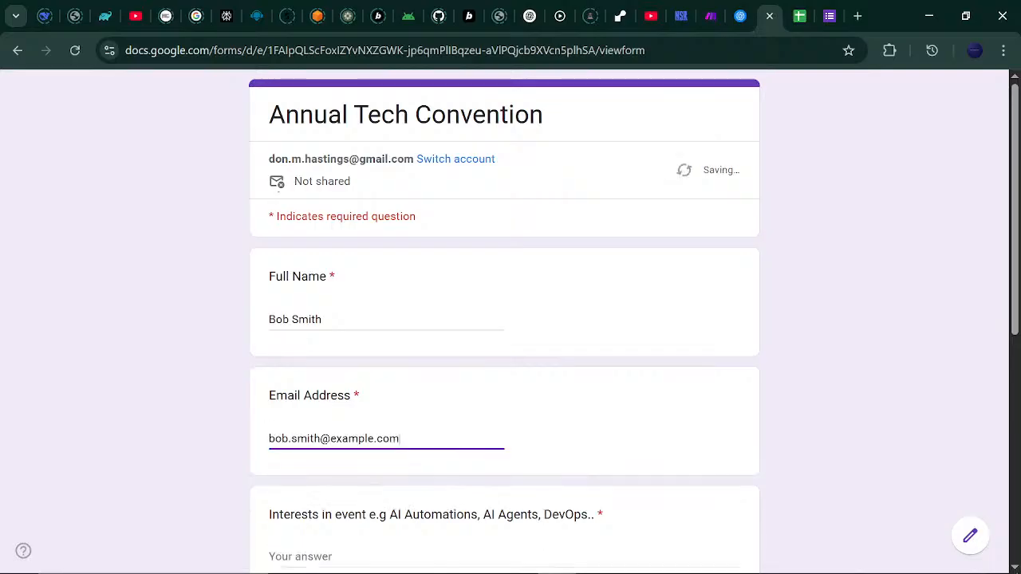
Answer Interests AI Agents, Food Choice All Inclusive and RSVP Maybe, then submit.
scroll(1016, 291, down, 2)
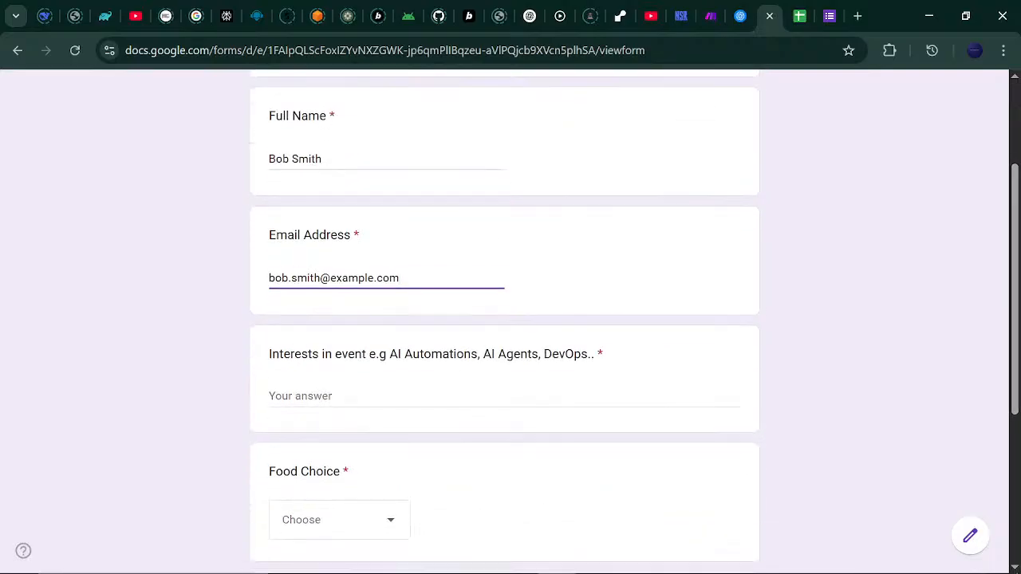
click(579, 385)
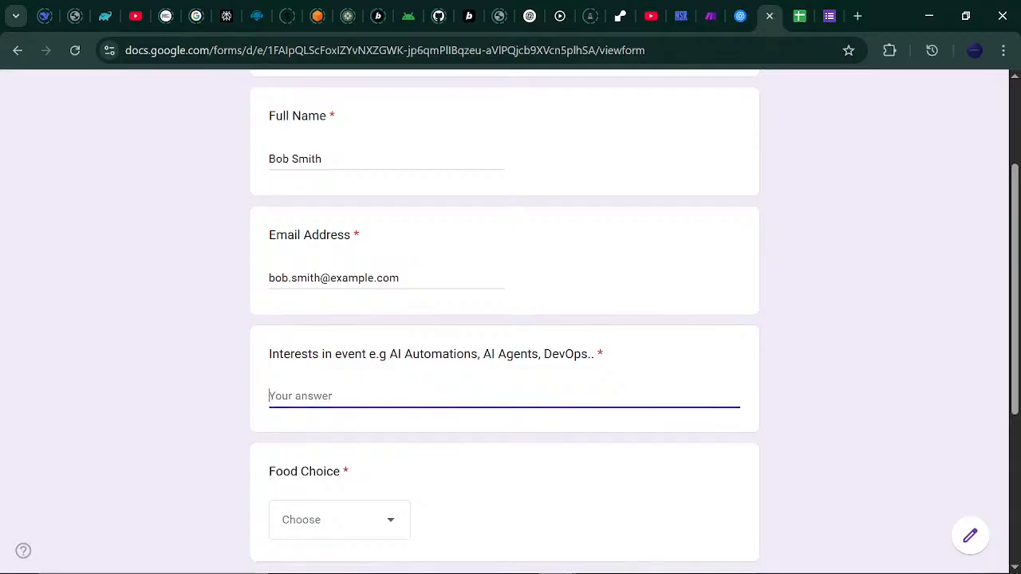
text(AI Agents)
click(405, 533)
click(362, 503)
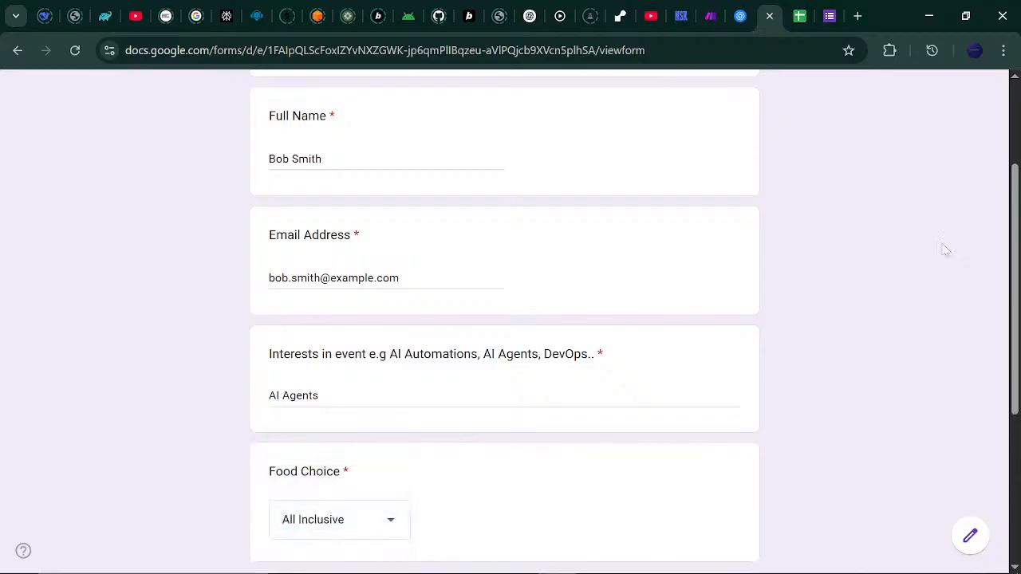
scroll(1001, 383, down, 4)
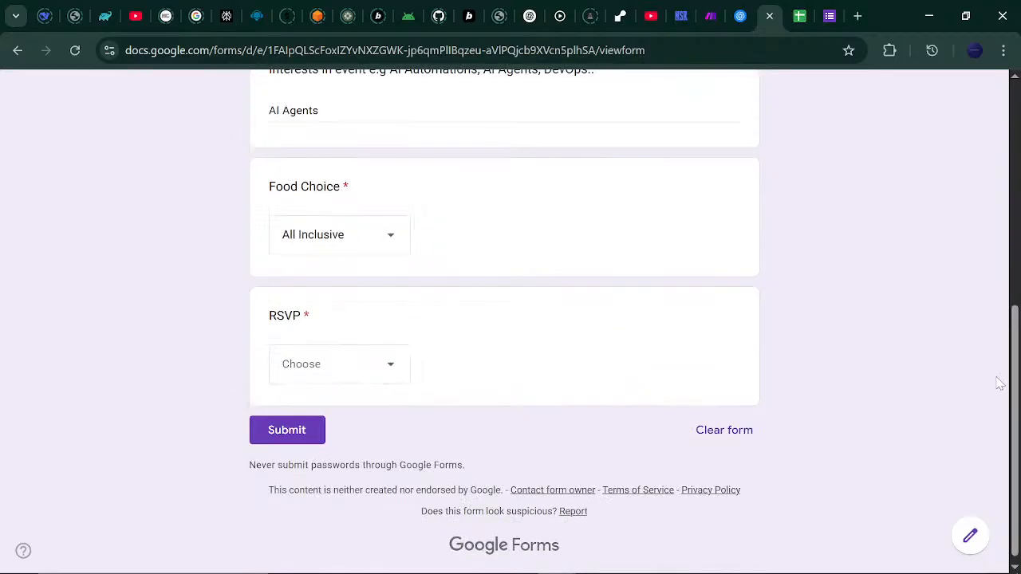
click(392, 367)
click(323, 491)
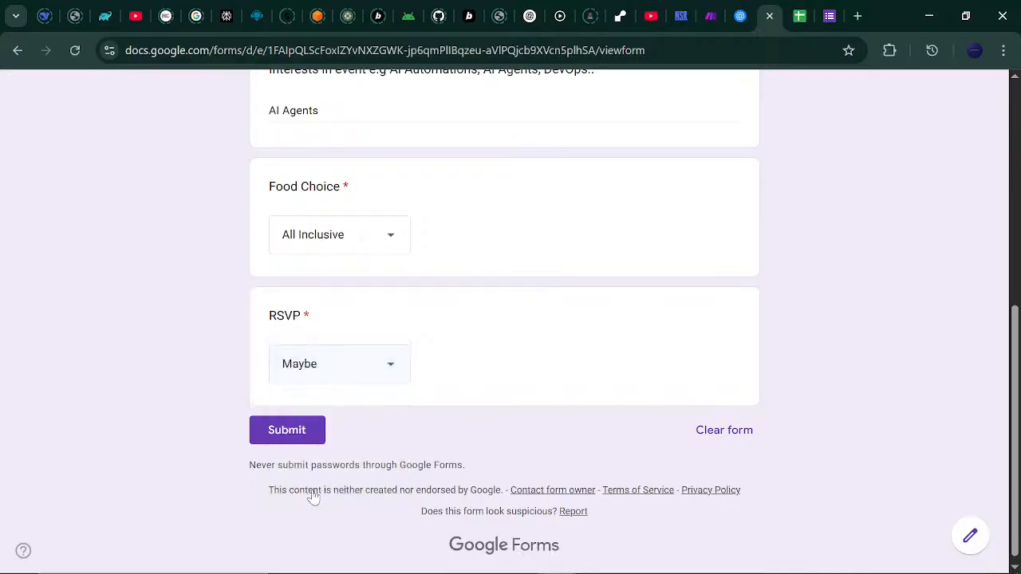
click(302, 432)
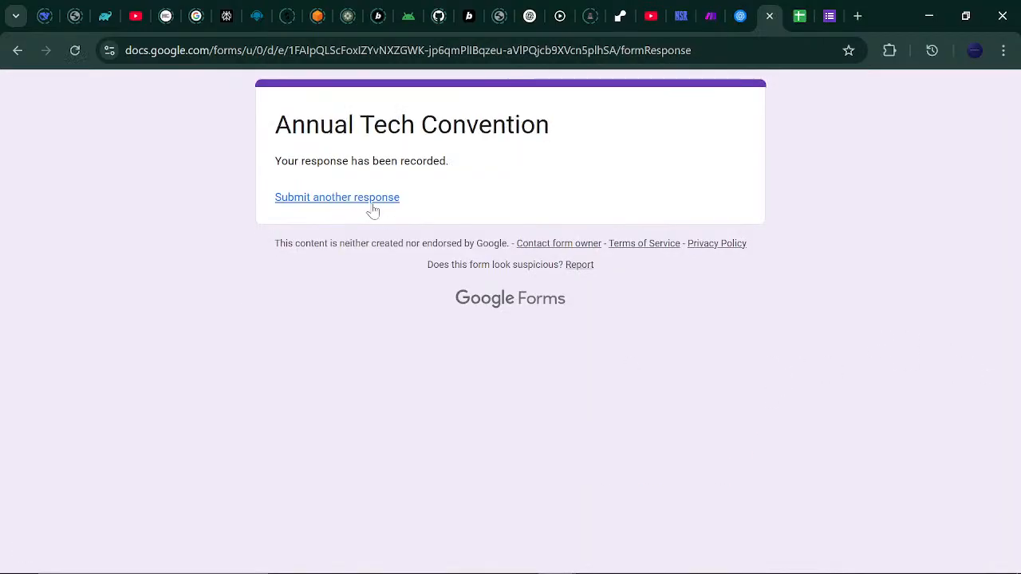
Start a new response and type the third attendee's full name and e-mail address.
click(372, 208)
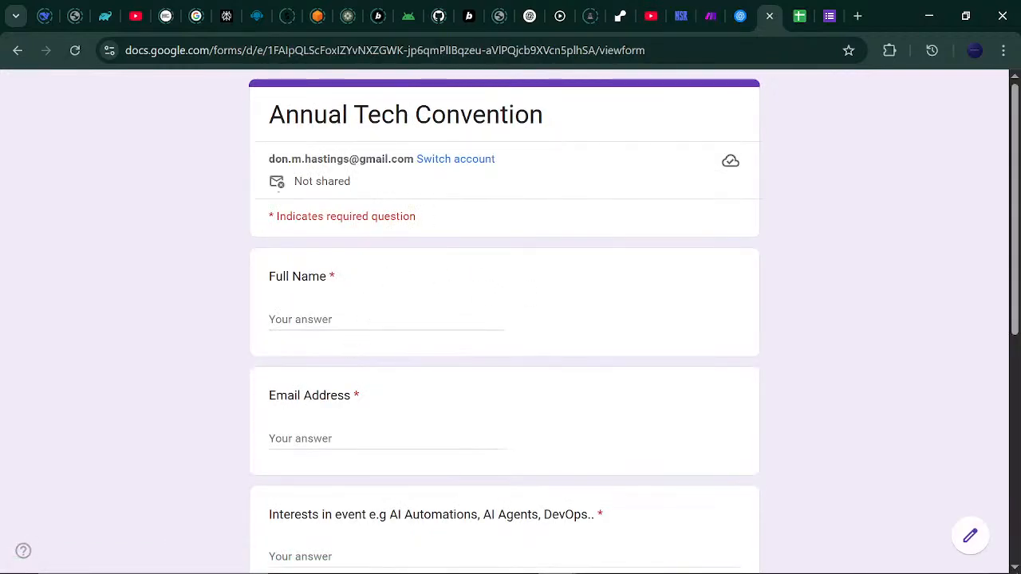
click(734, 563)
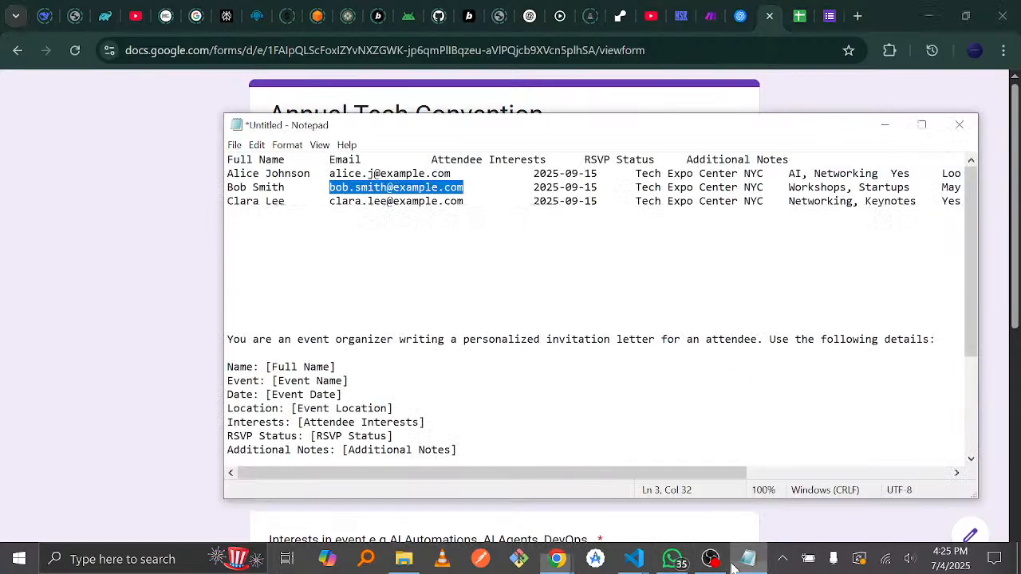
mouse_move(710, 560)
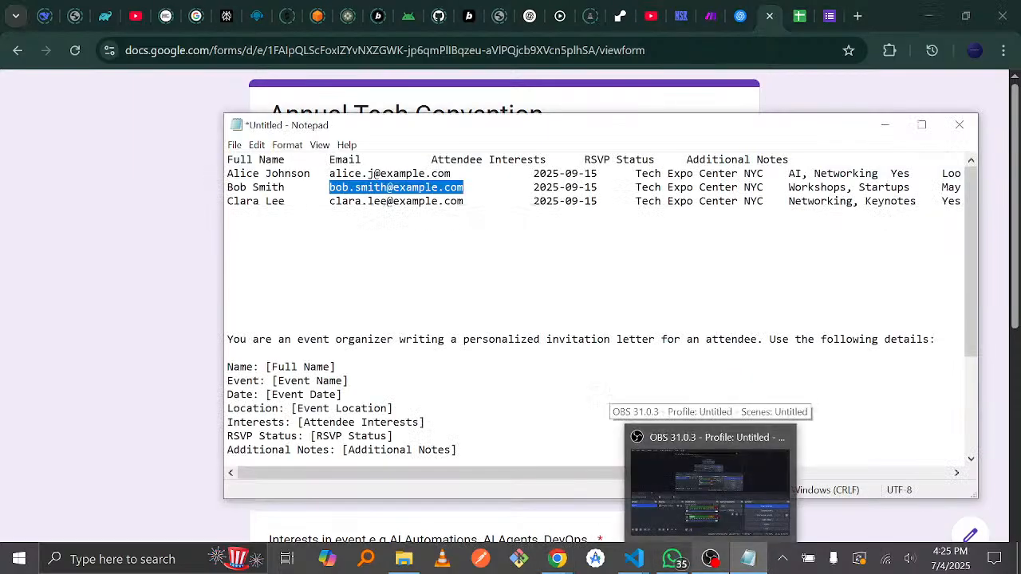
click(780, 90)
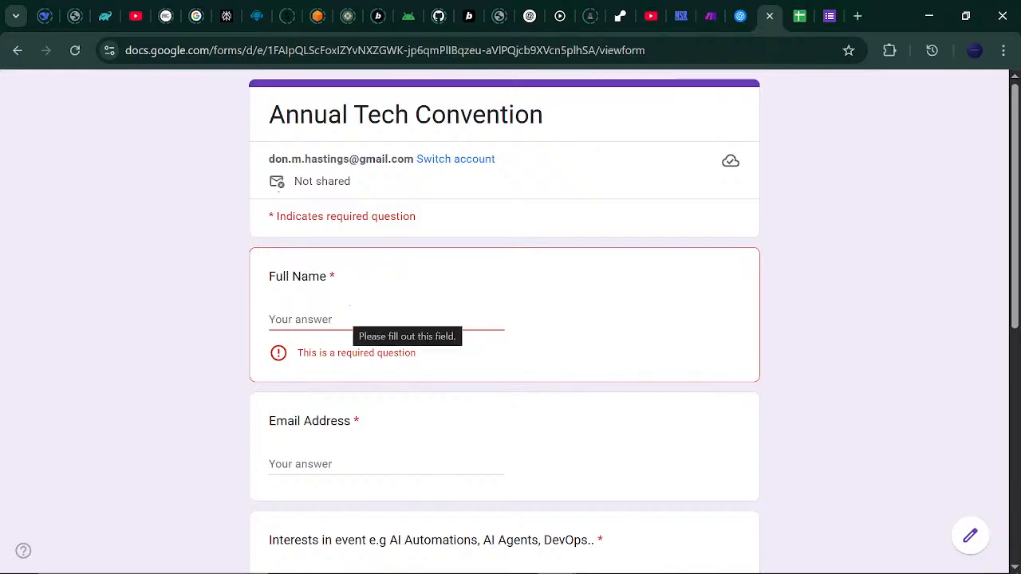
click(354, 318)
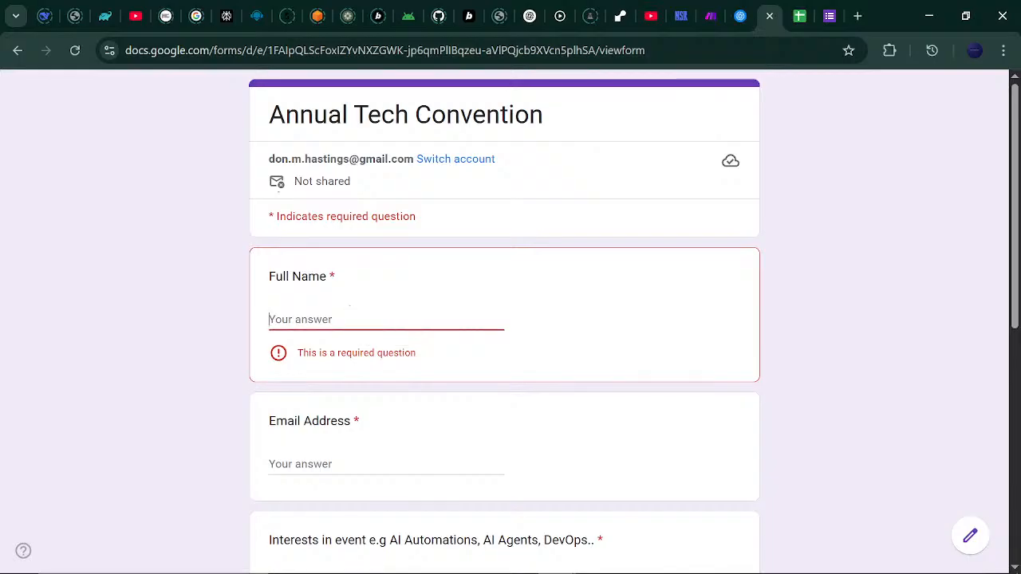
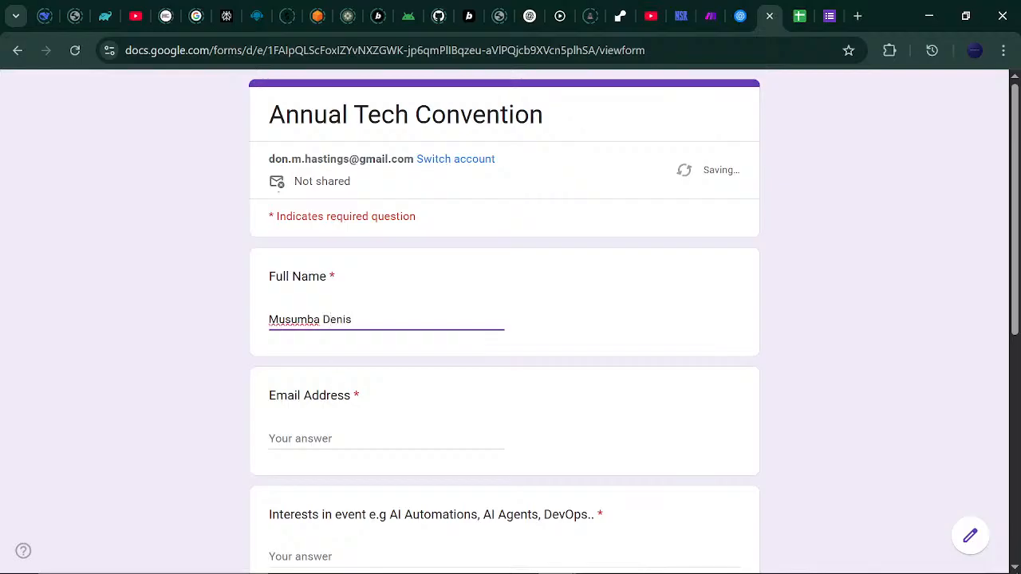
click(328, 439)
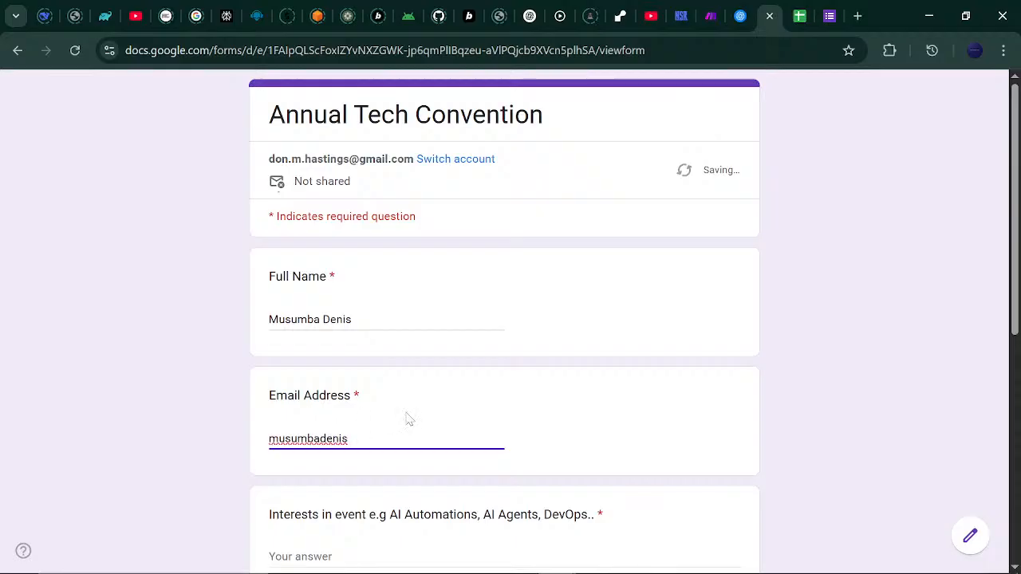
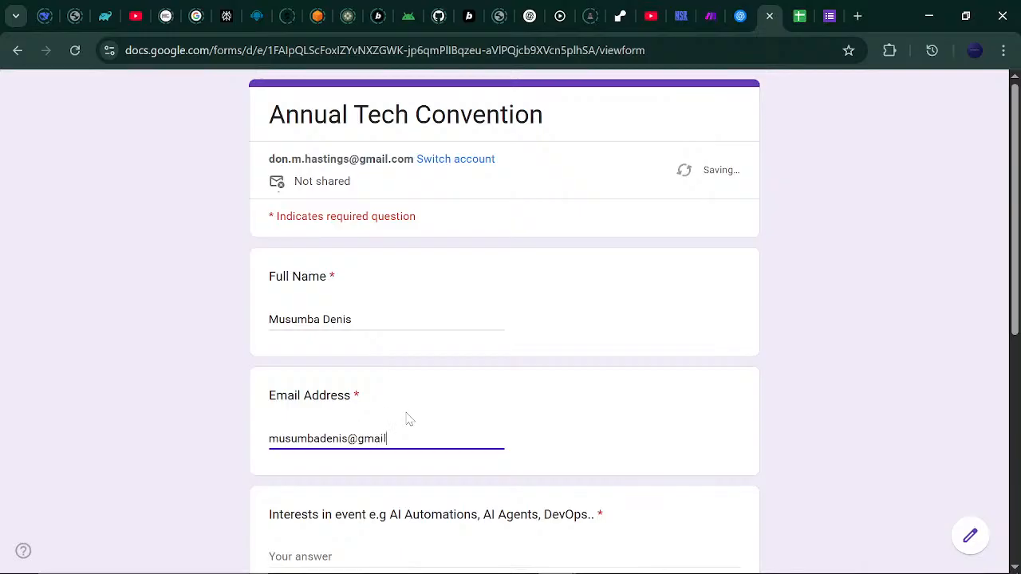
Answer AI Automations, All Inclusive and RSVP No, submit, and start another blank response.
scroll(894, 339, down, 2)
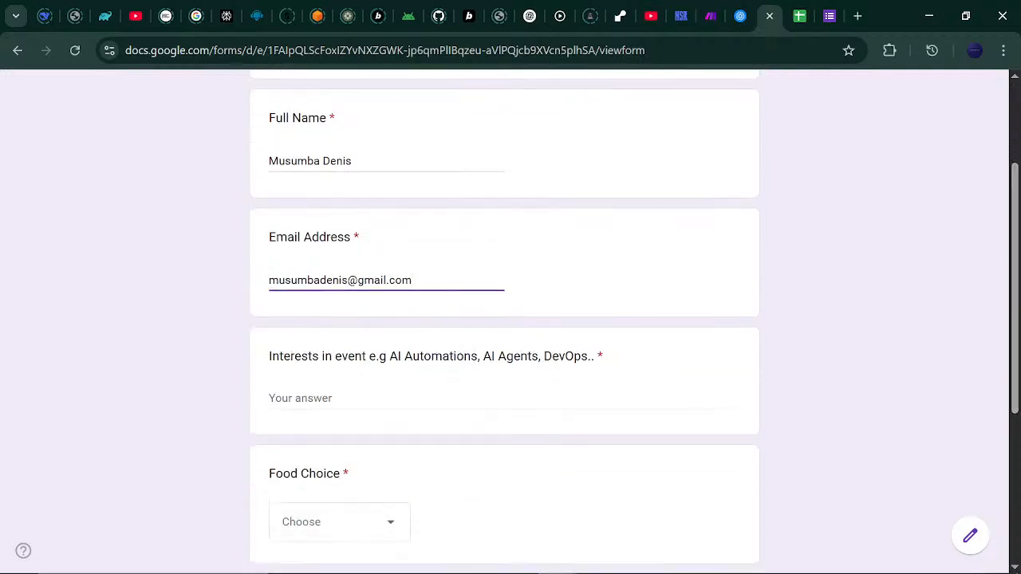
click(504, 399)
text(AI Automations)
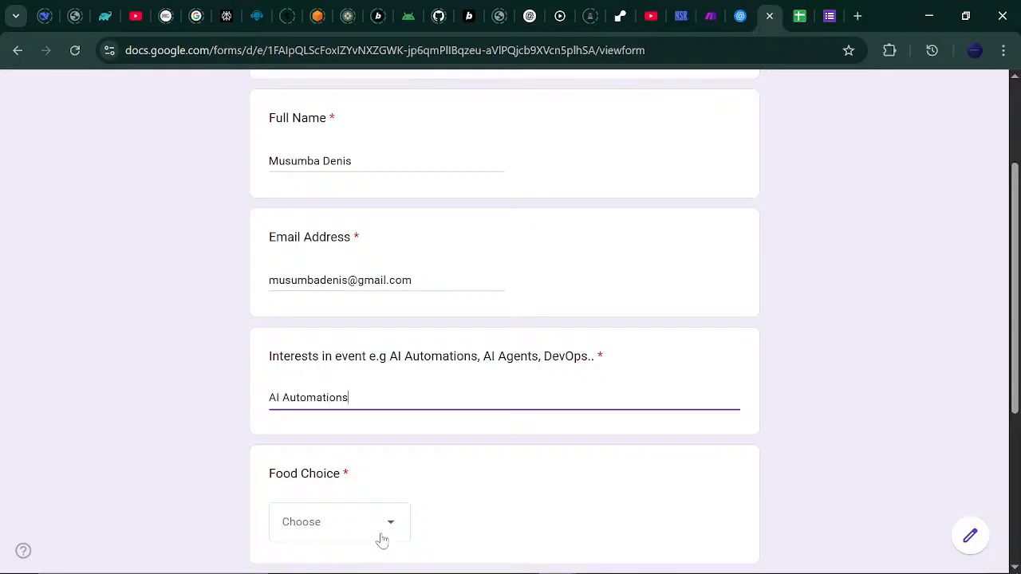
click(376, 534)
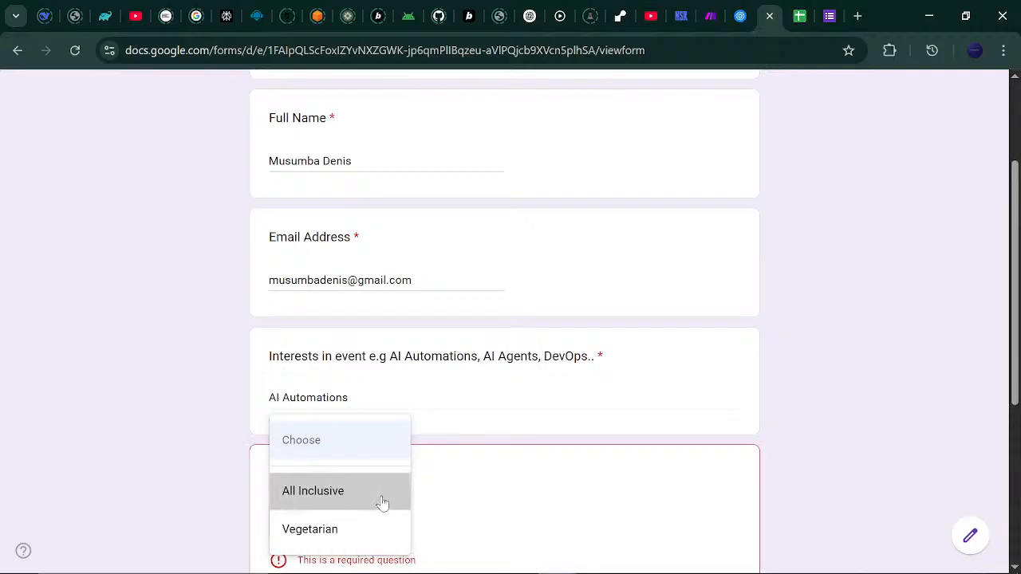
click(382, 503)
scroll(780, 410, down, 4)
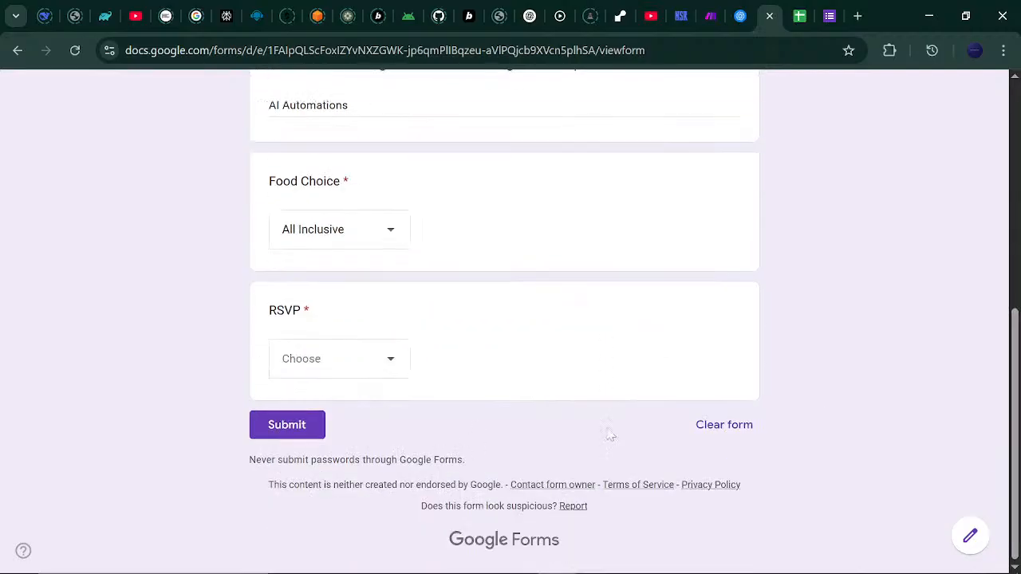
click(387, 377)
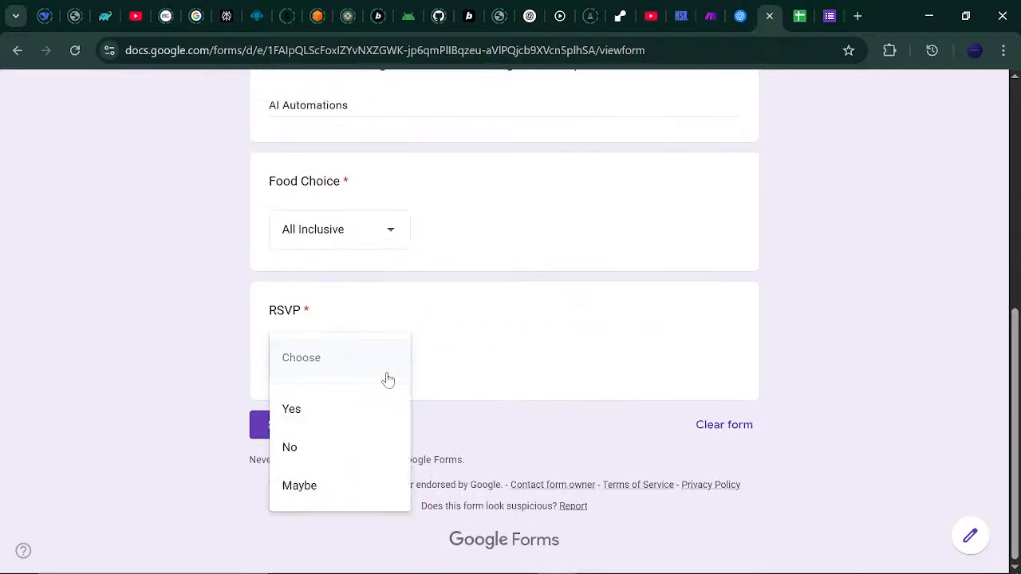
click(319, 446)
click(291, 433)
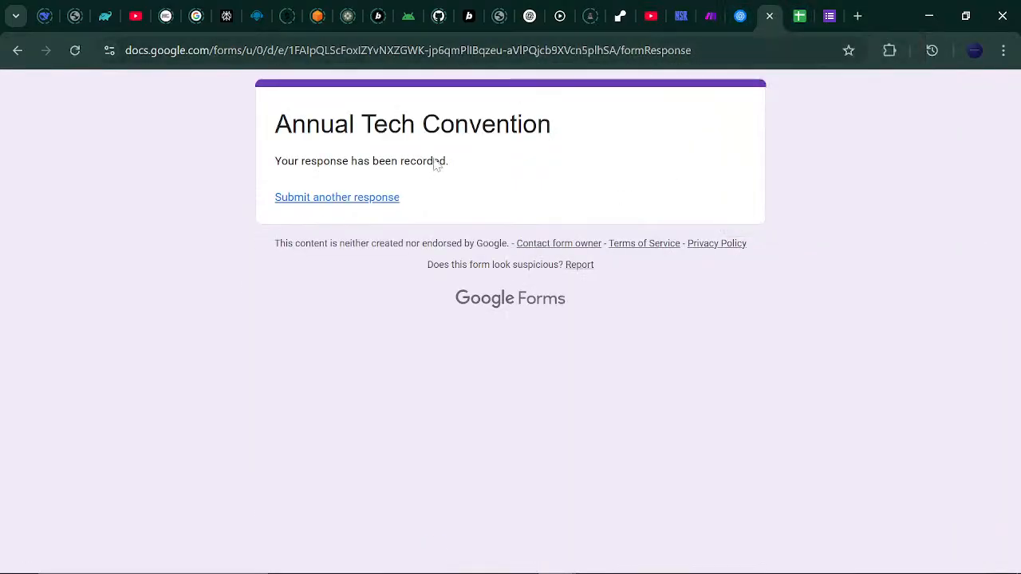
click(380, 199)
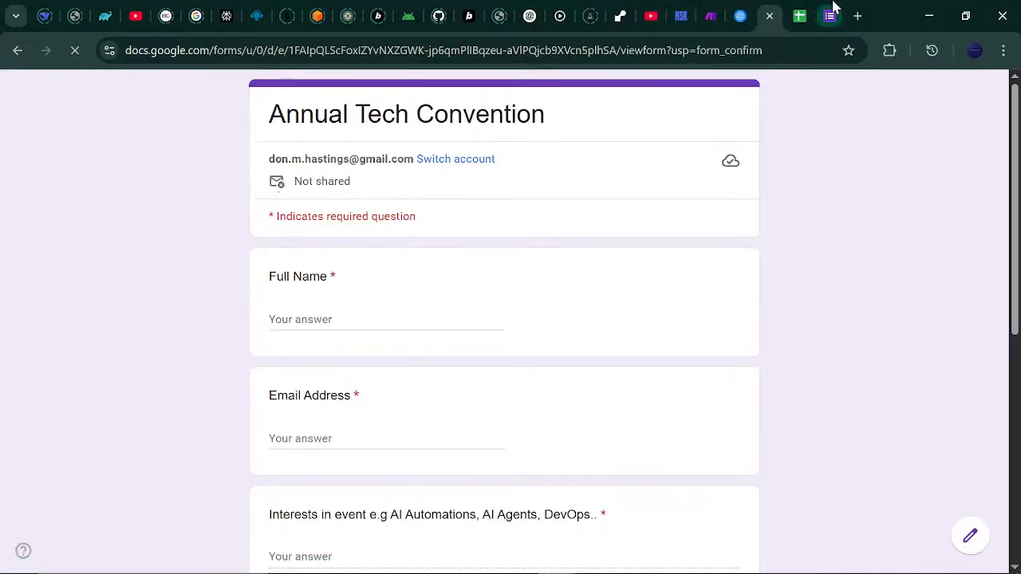
Auto-fit column C of the responses sheet so the e-mail addresses fit.
click(798, 15)
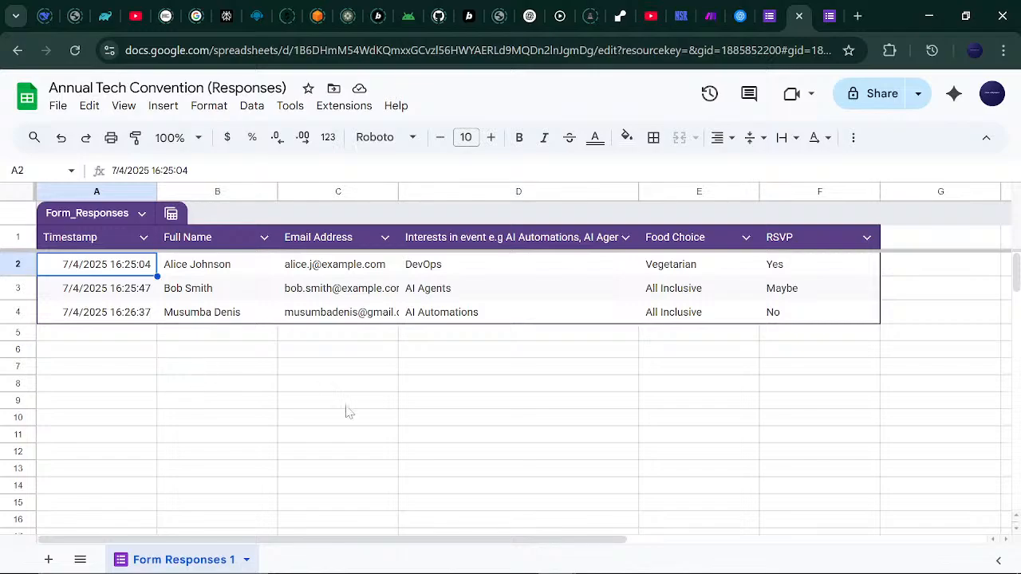
double_click(396, 191)
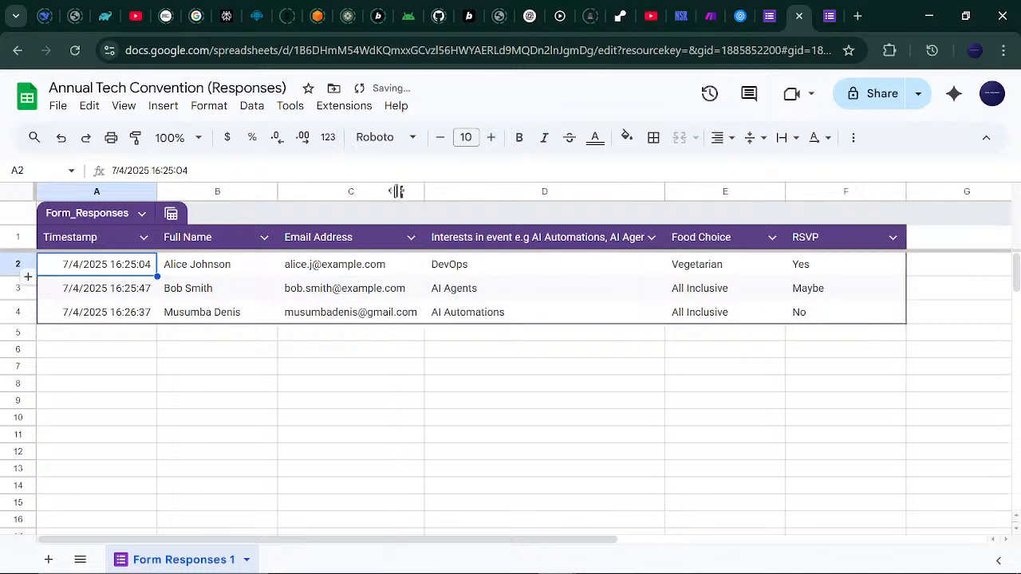
click(547, 390)
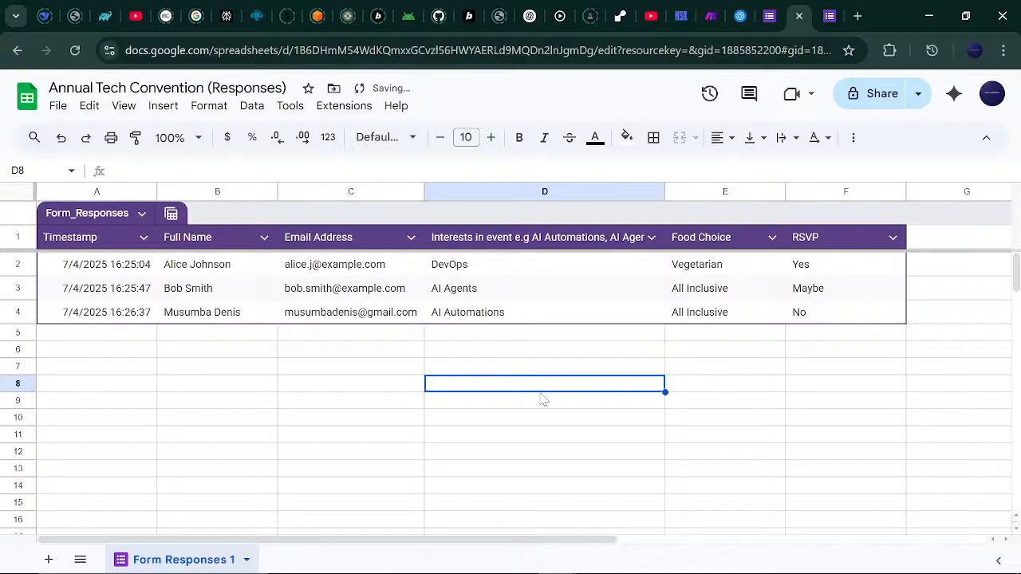
Check the Yes, Maybe and No RSVP answers, then go back to the Make scenario.
click(809, 272)
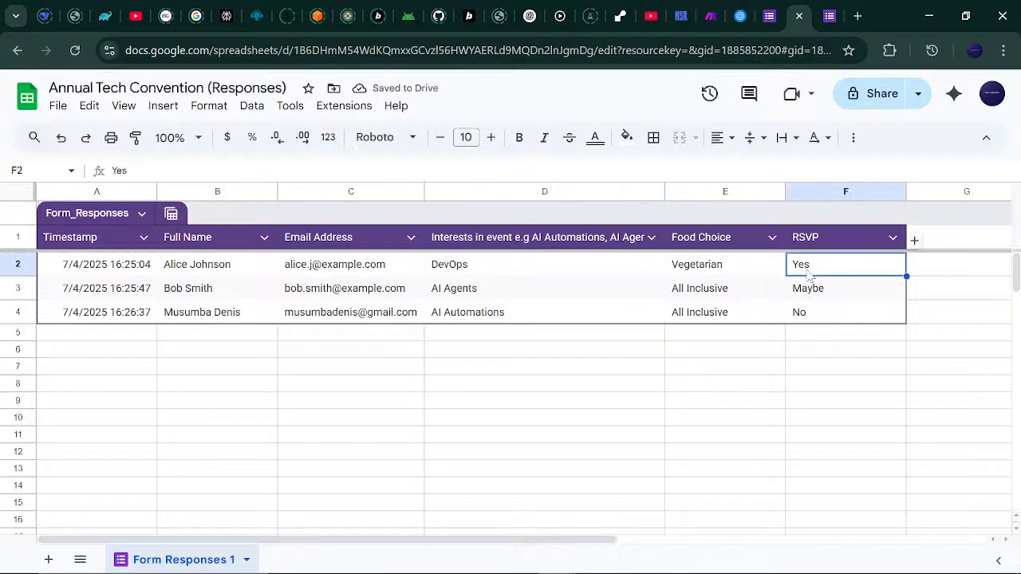
click(808, 291)
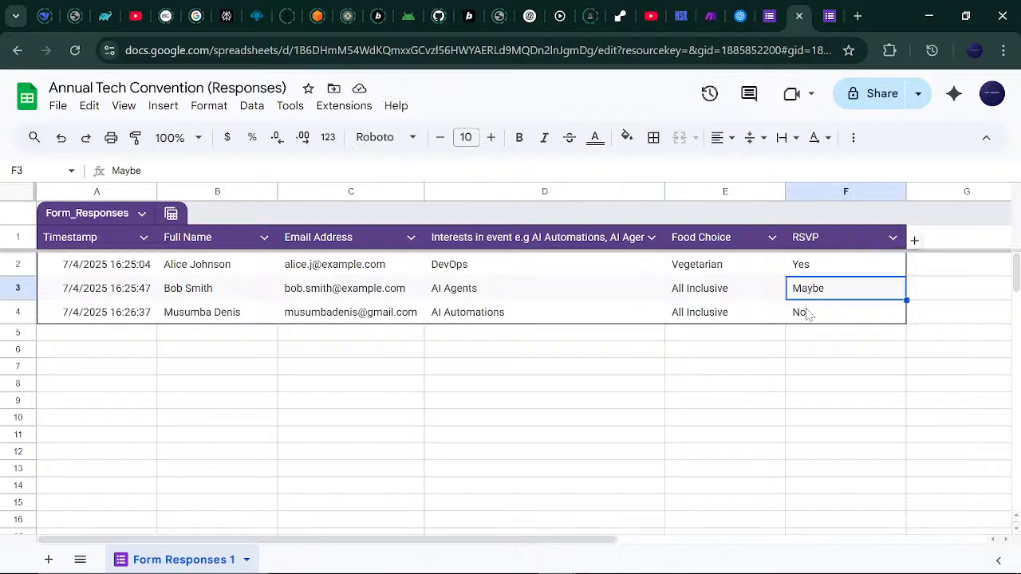
click(808, 314)
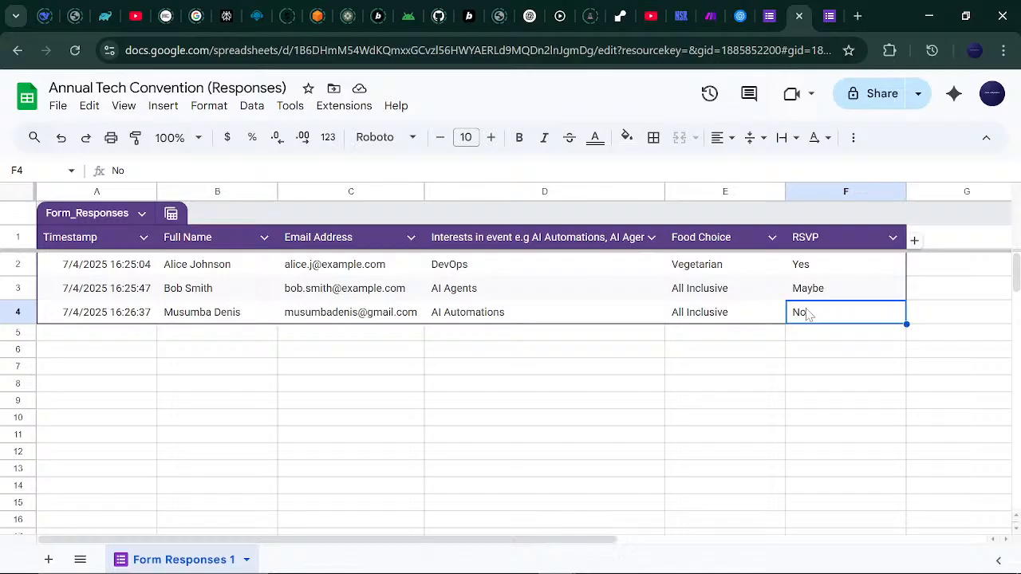
click(717, 339)
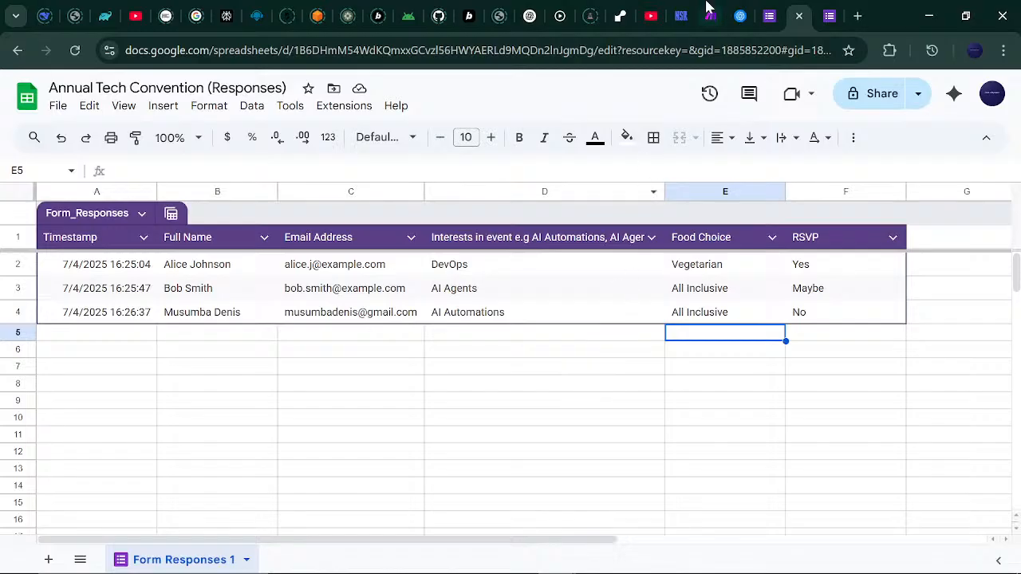
mouse_move(718, 16)
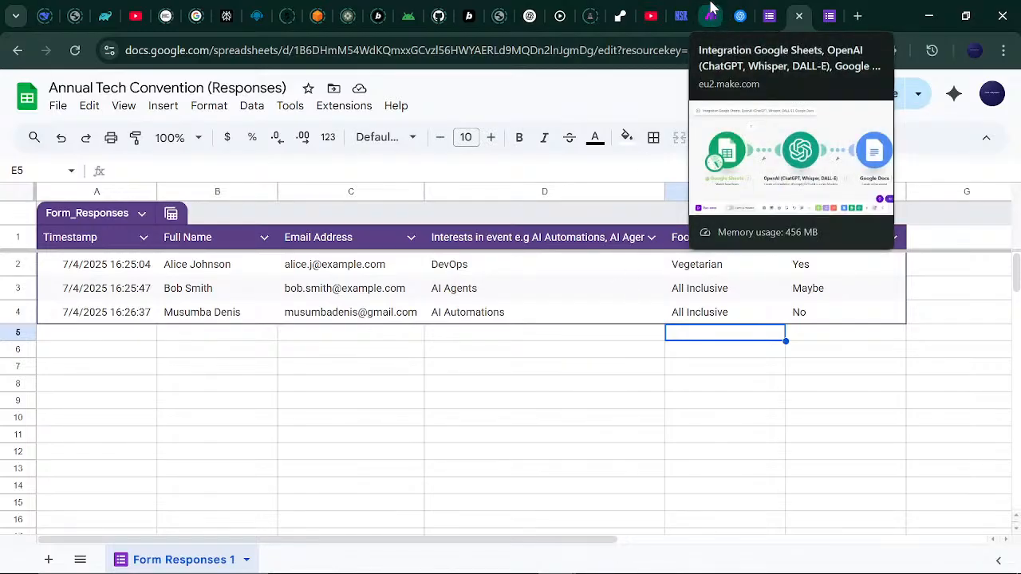
click(711, 15)
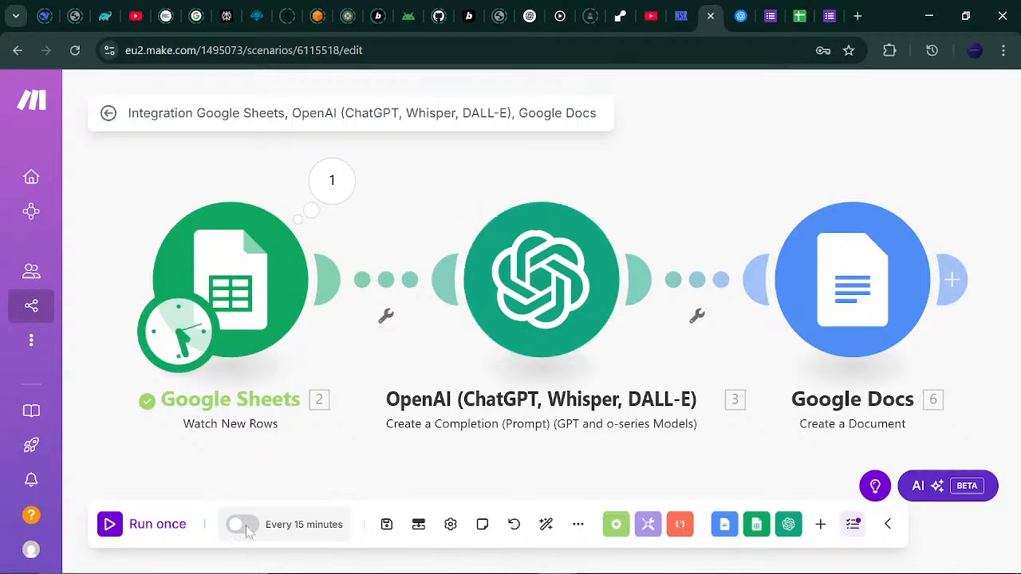
Run the scenario once on the three new rows and zoom out to watch every module finish.
click(116, 535)
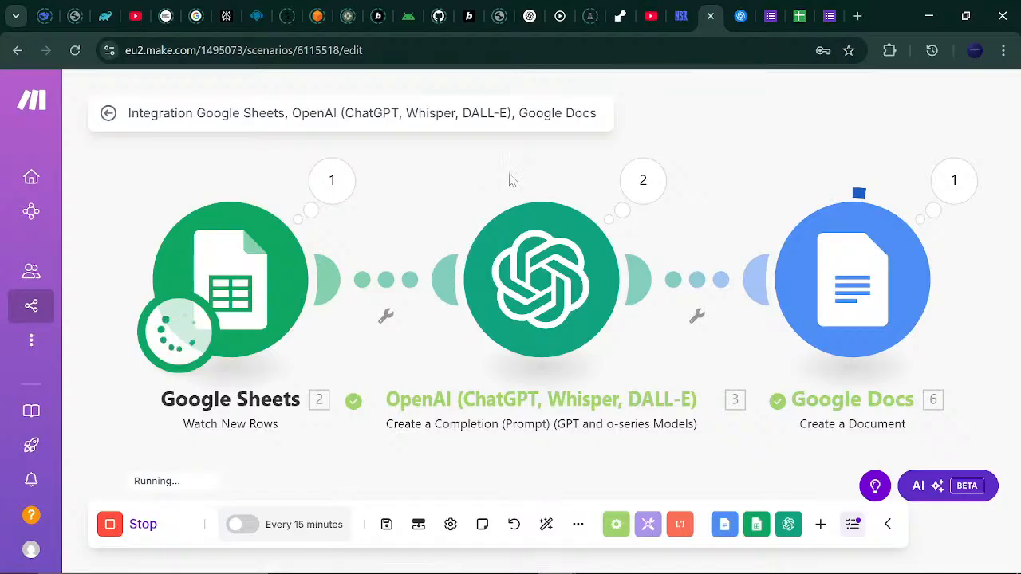
scroll(510, 179, down, 1)
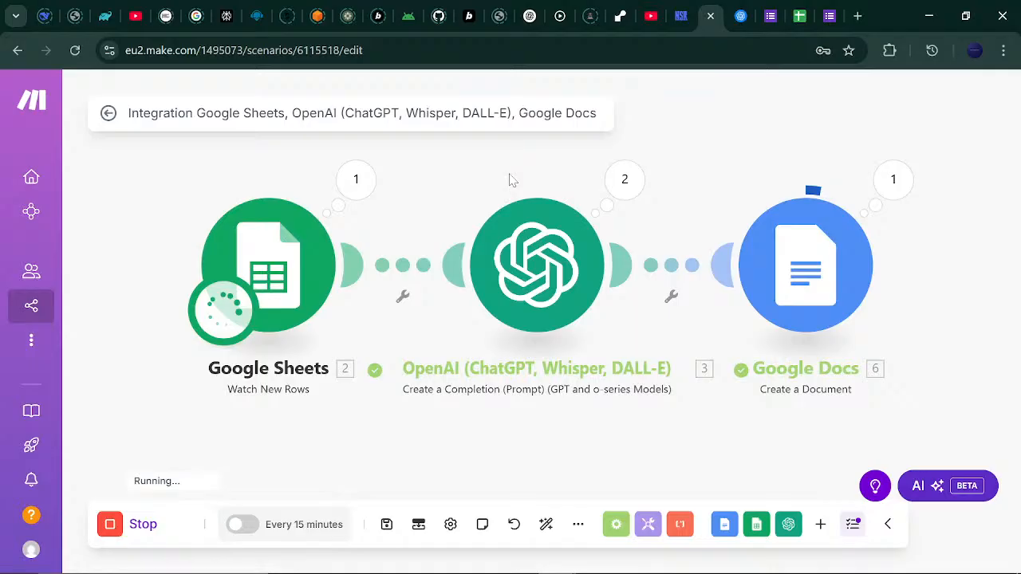
scroll(510, 179, down, 3)
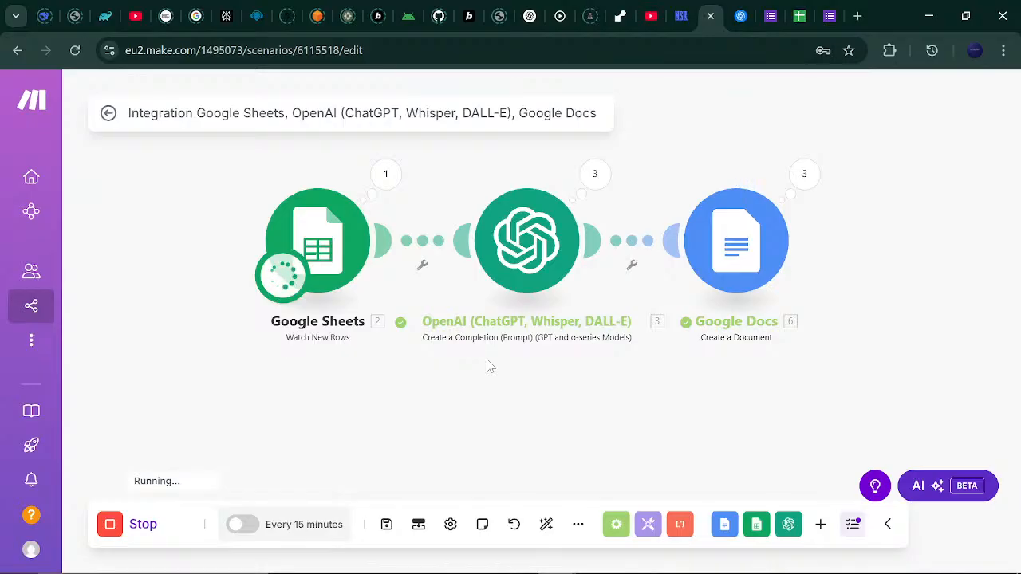
click(597, 175)
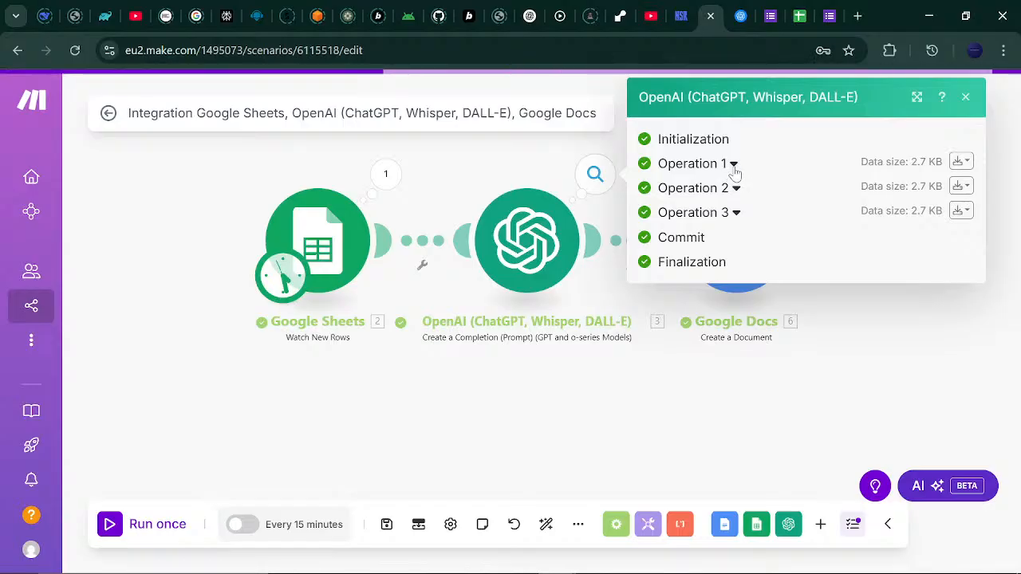
click(733, 164)
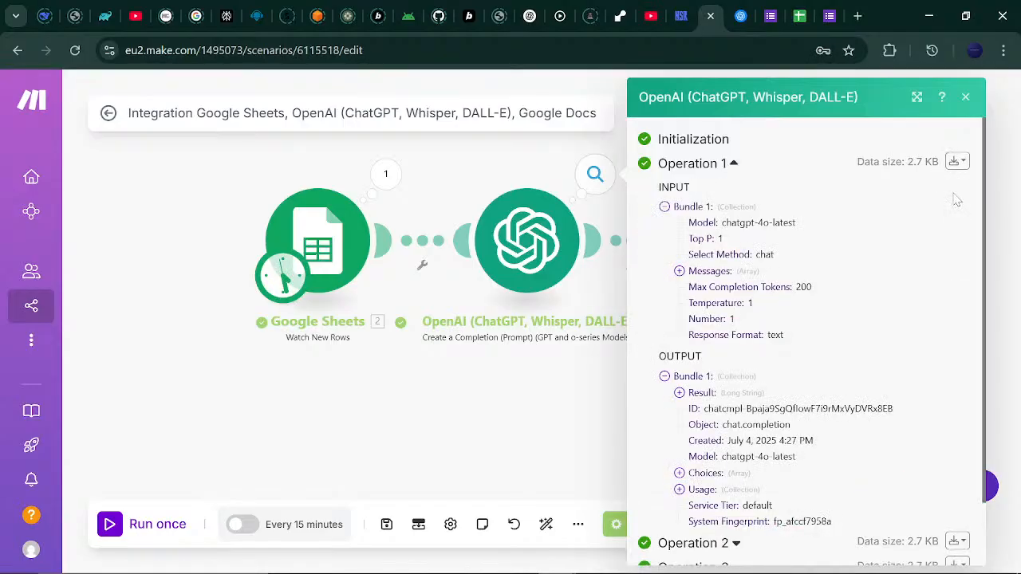
scroll(957, 200, down, 2)
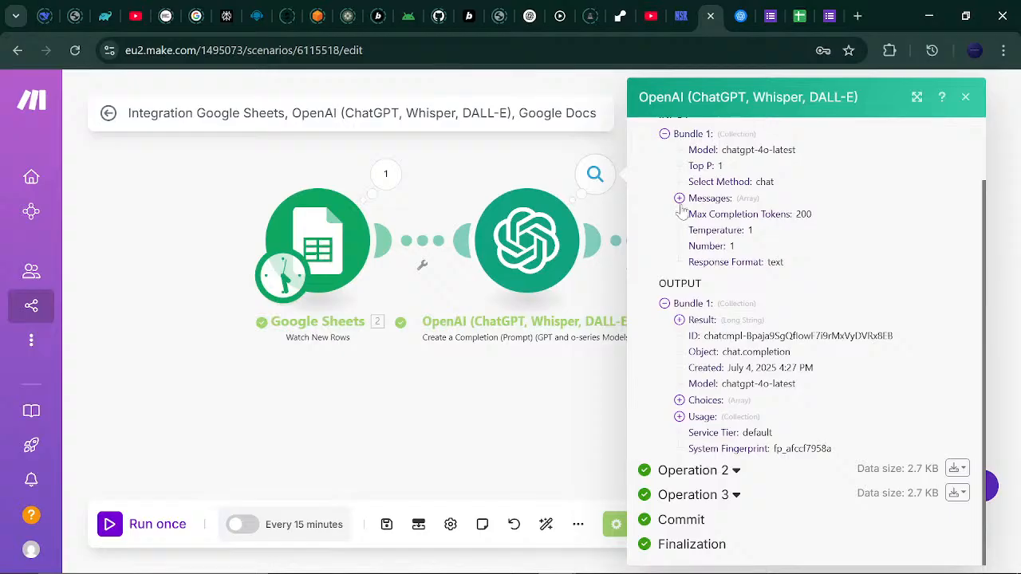
click(680, 320)
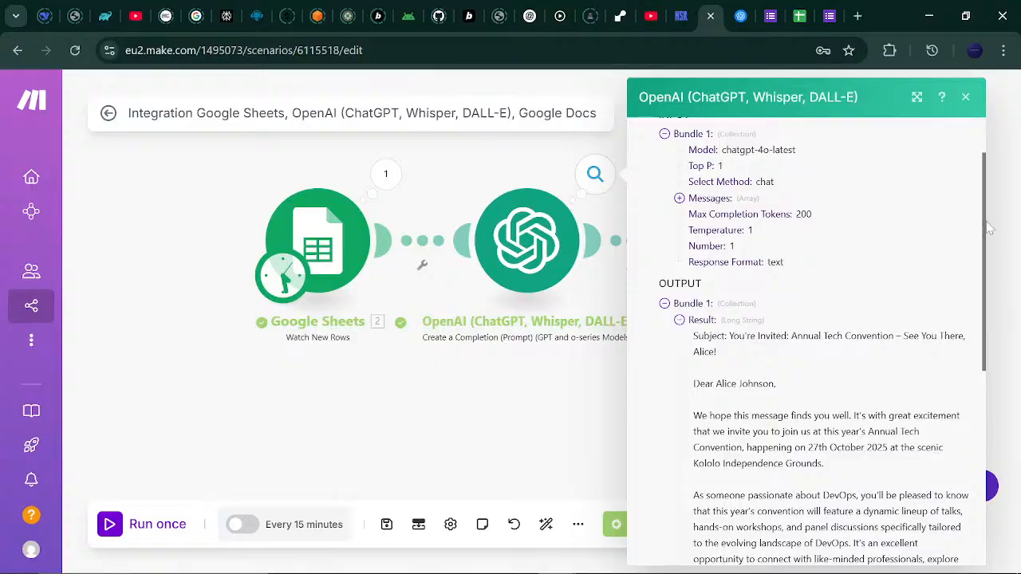
drag(982, 243, 980, 297)
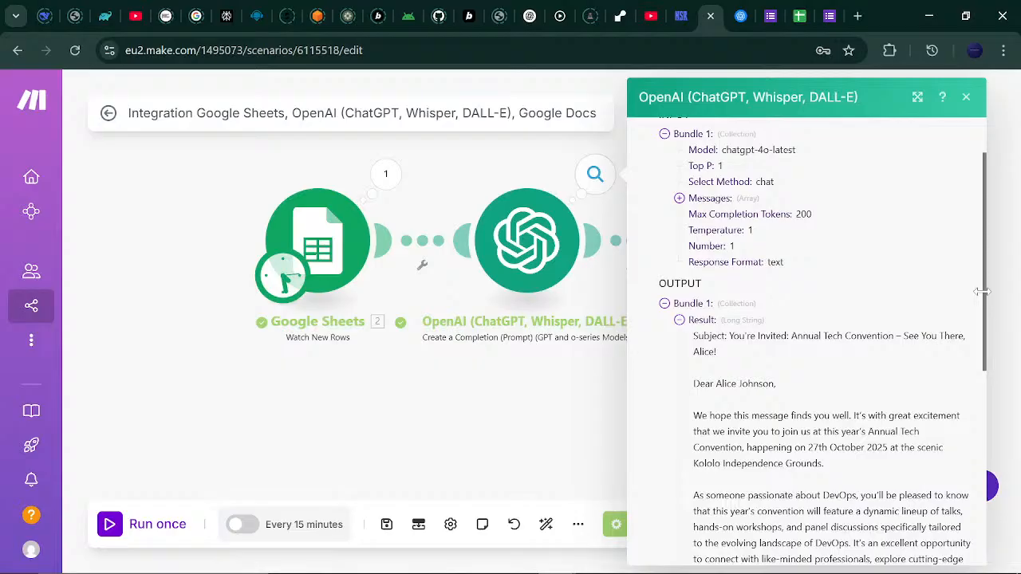
drag(982, 292, 983, 349)
scroll(982, 348, down, 1)
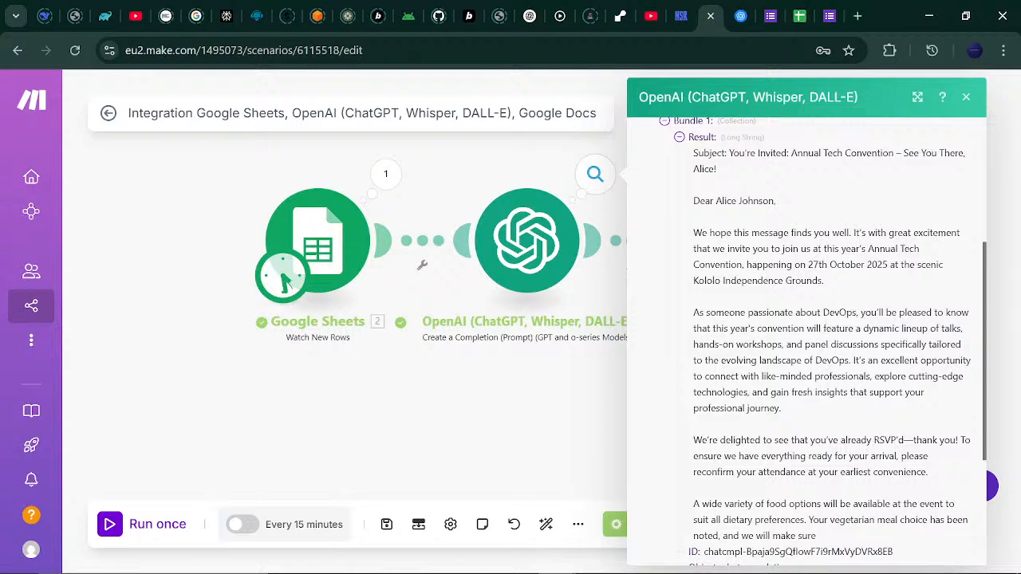
double_click(839, 312)
click(849, 343)
drag(986, 330, 989, 462)
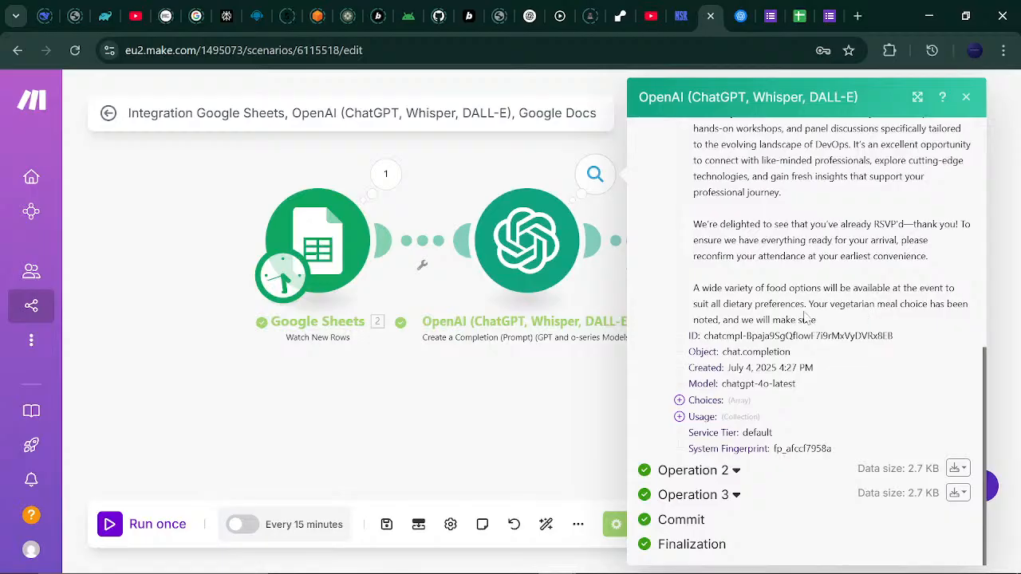
drag(809, 303, 852, 319)
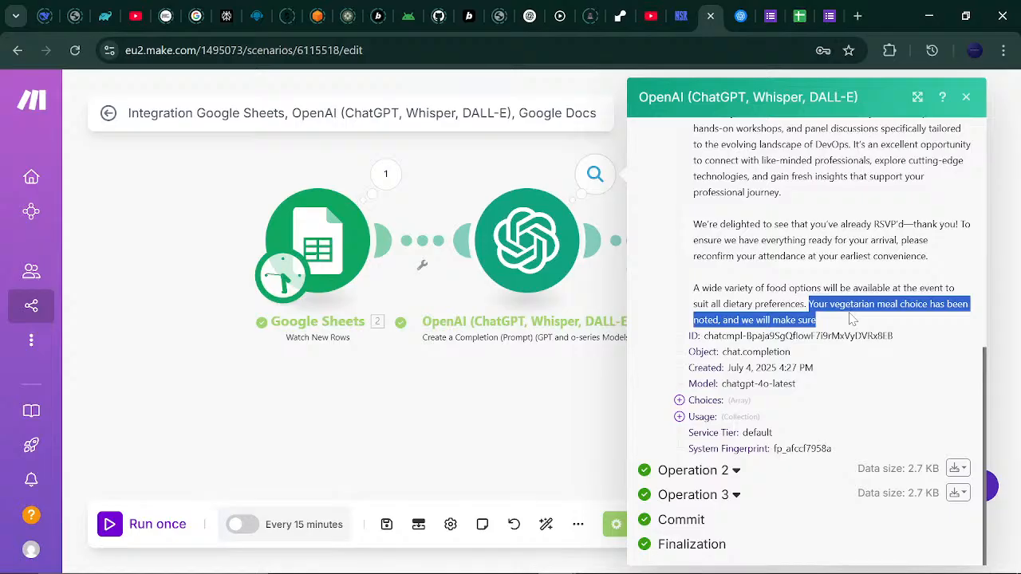
click(852, 320)
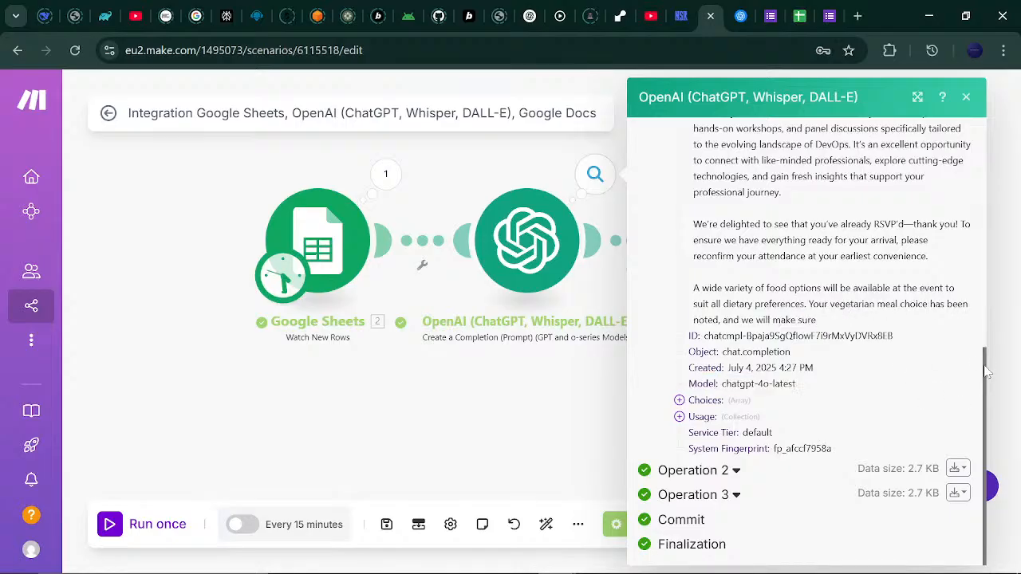
drag(987, 371, 988, 182)
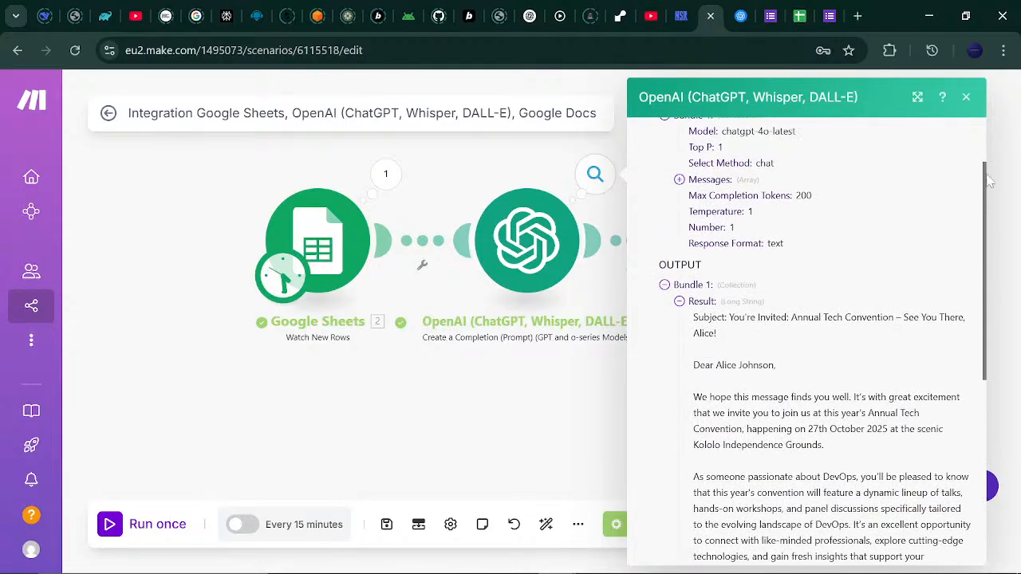
click(966, 97)
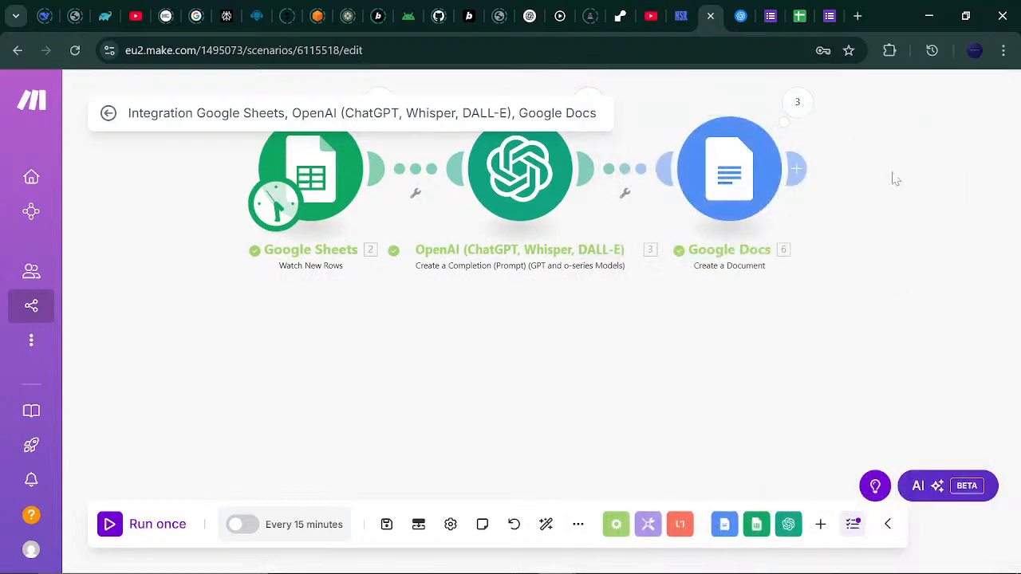
drag(895, 181, 875, 292)
click(571, 221)
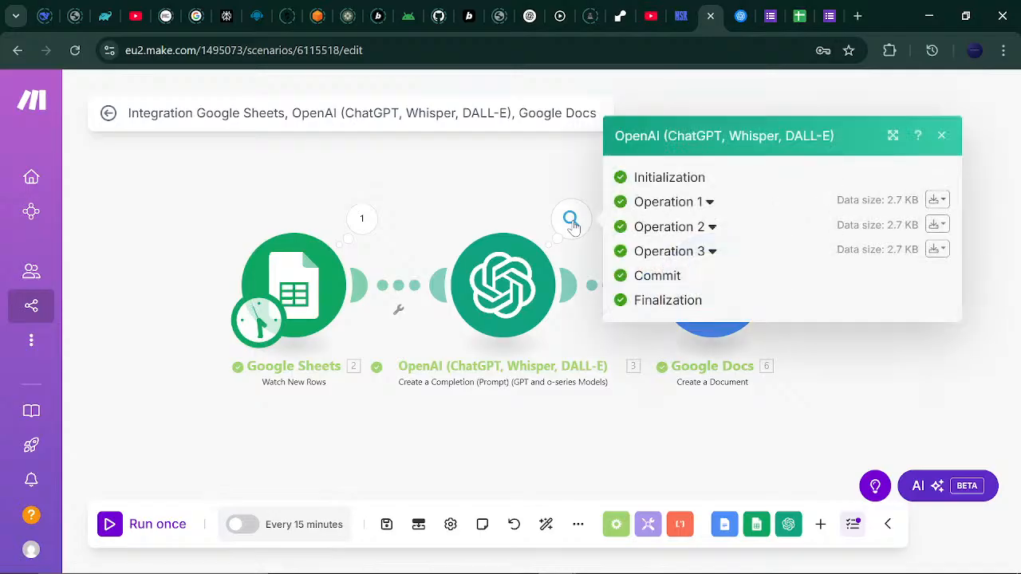
click(712, 251)
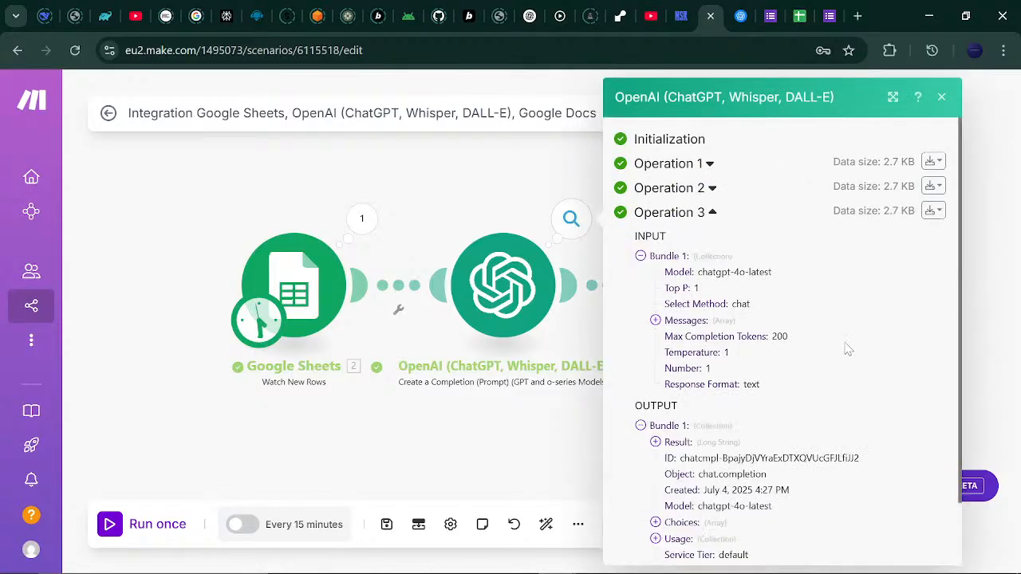
click(655, 443)
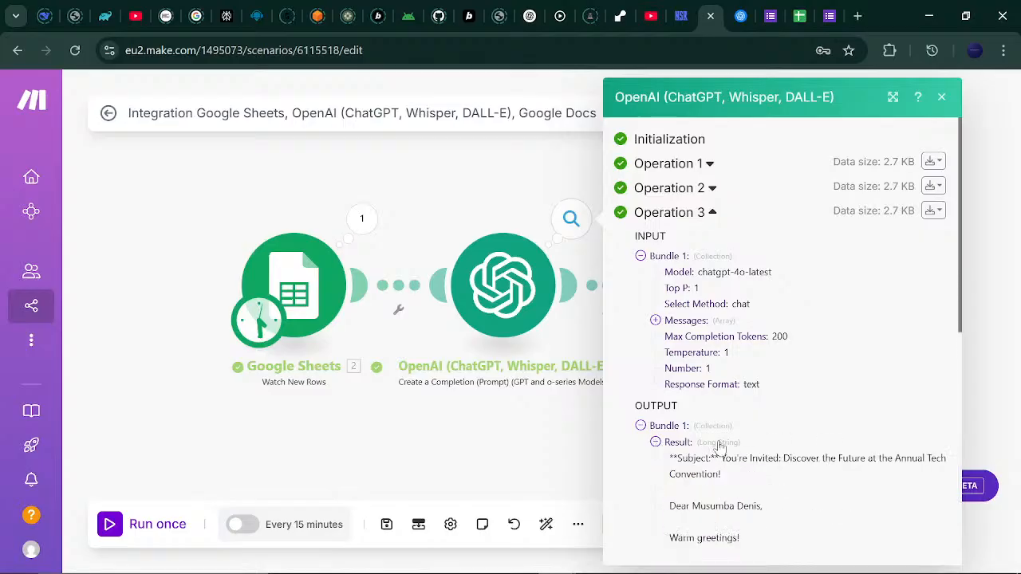
drag(962, 260, 955, 454)
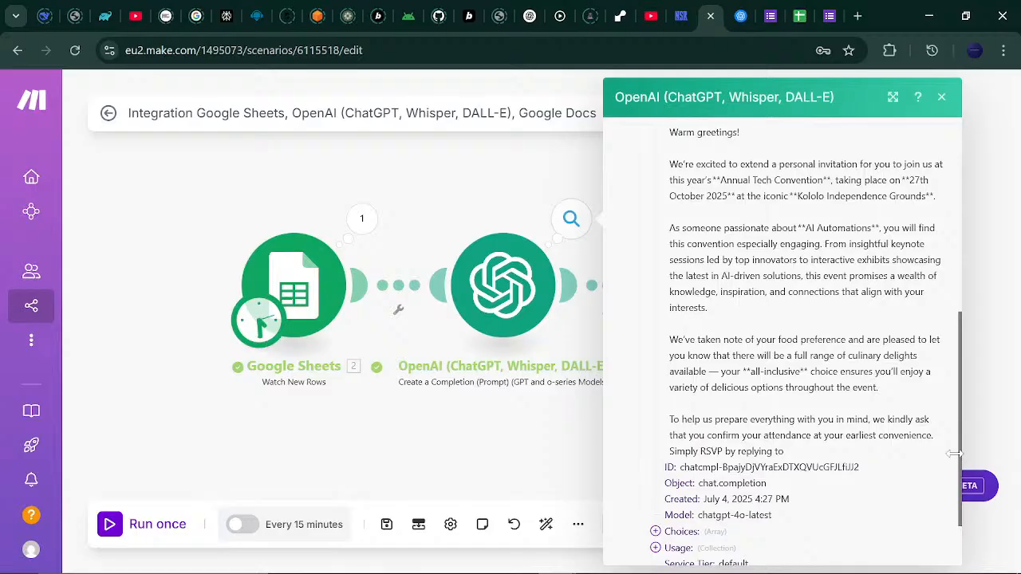
drag(955, 453, 964, 515)
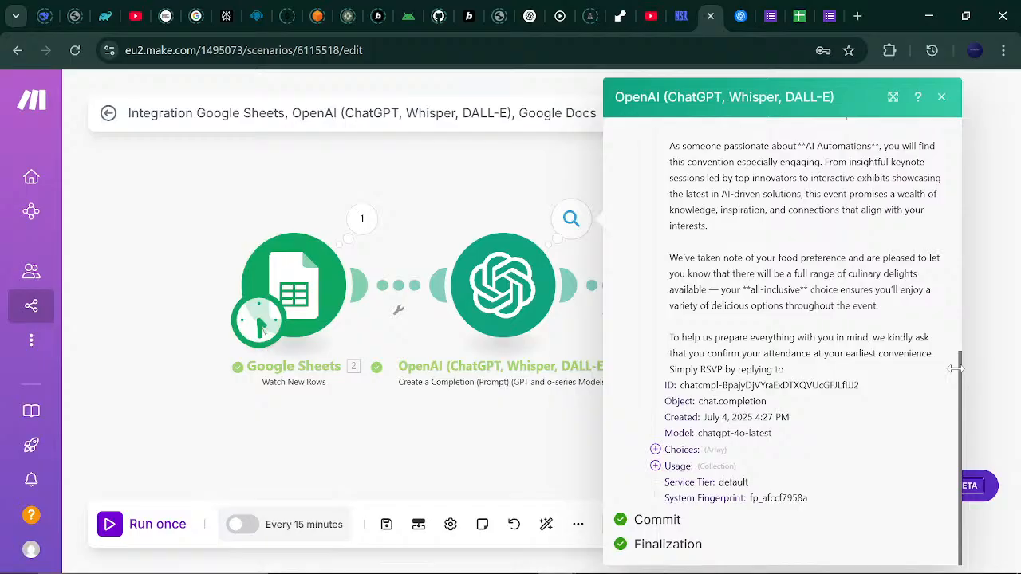
drag(964, 368, 955, 336)
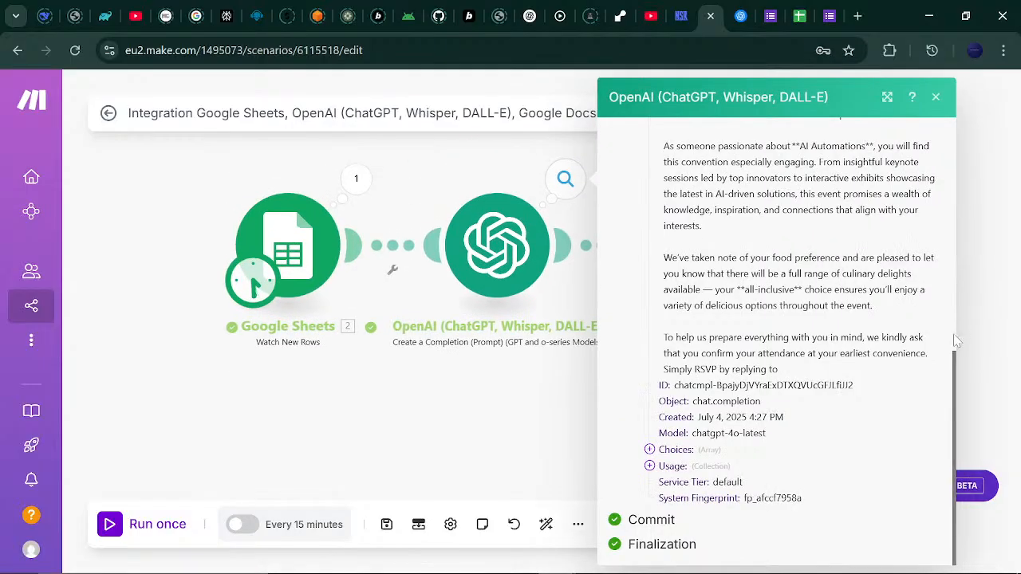
scroll(949, 303, up, 3)
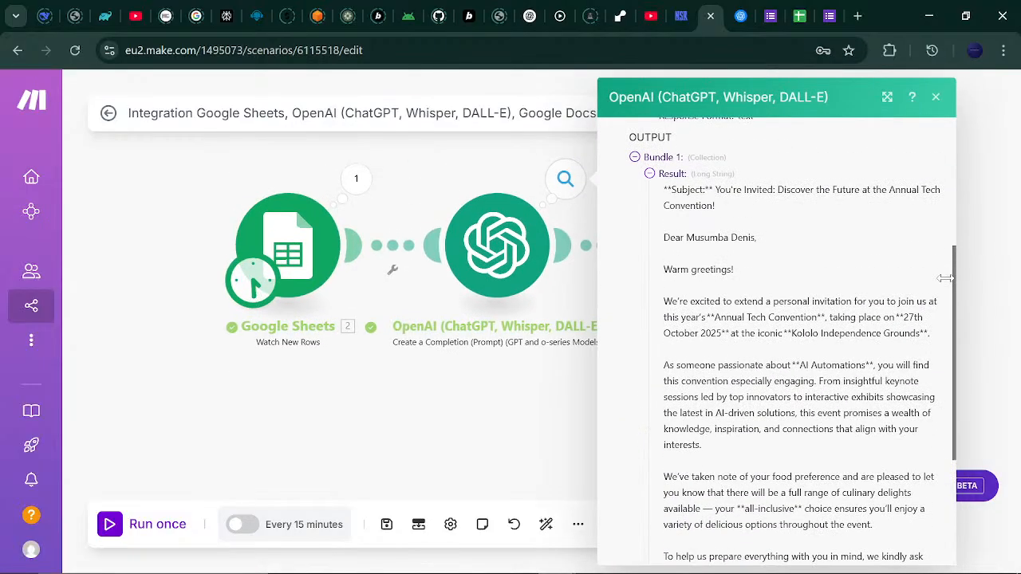
scroll(953, 277, up, 3)
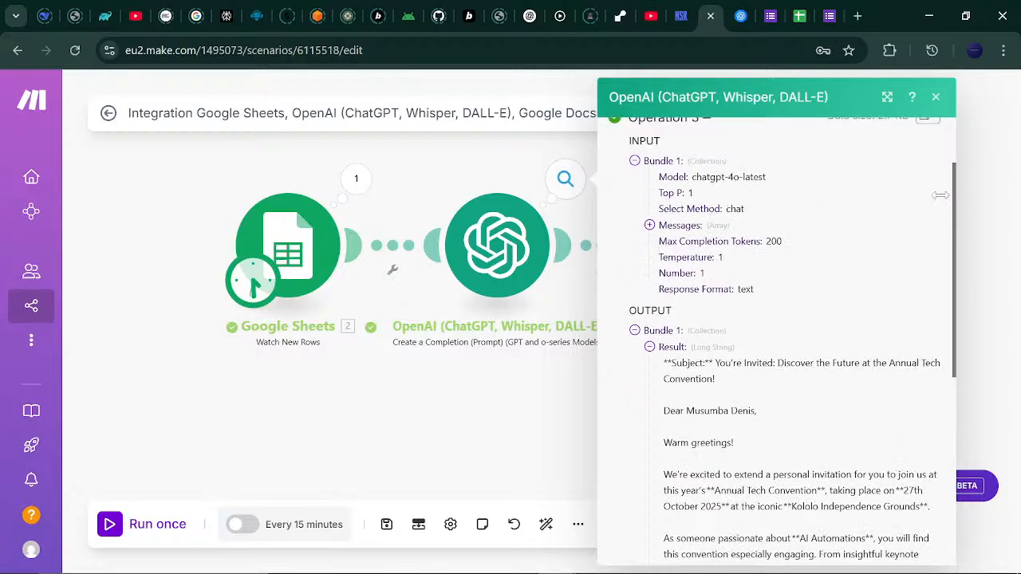
click(936, 99)
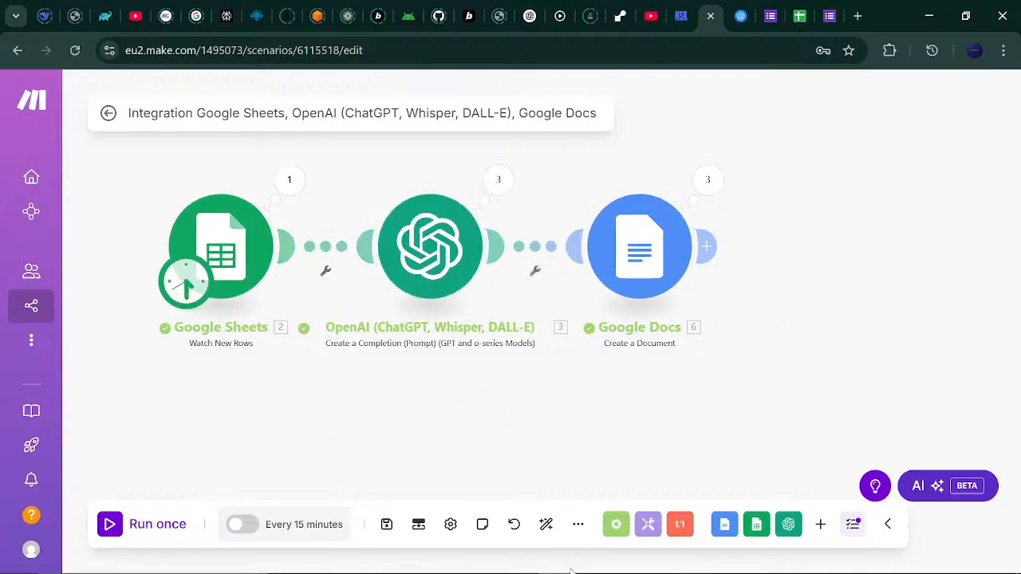
Inspect the Google Sheets module's settings without changing them.
mouse_move(575, 572)
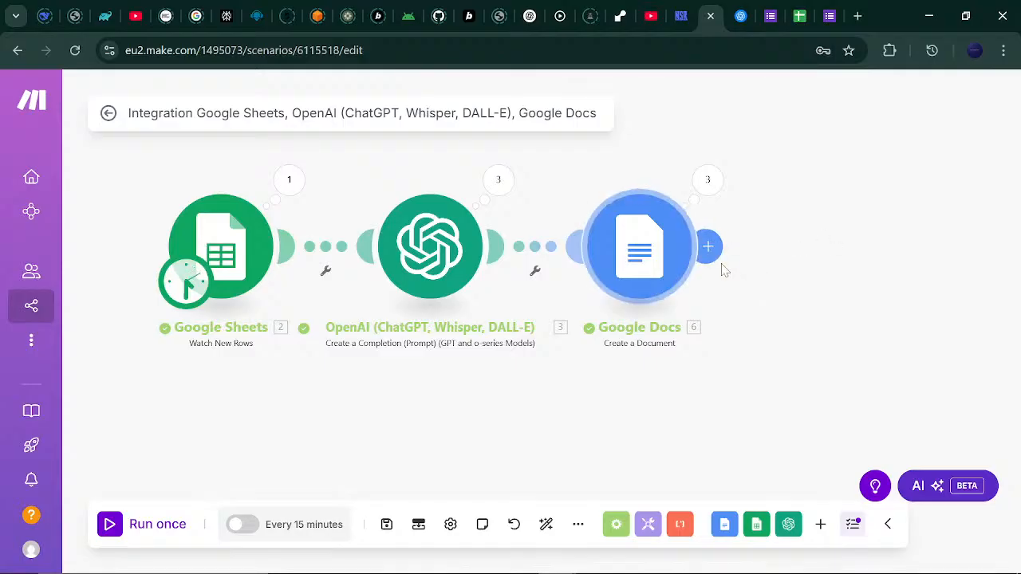
click(249, 241)
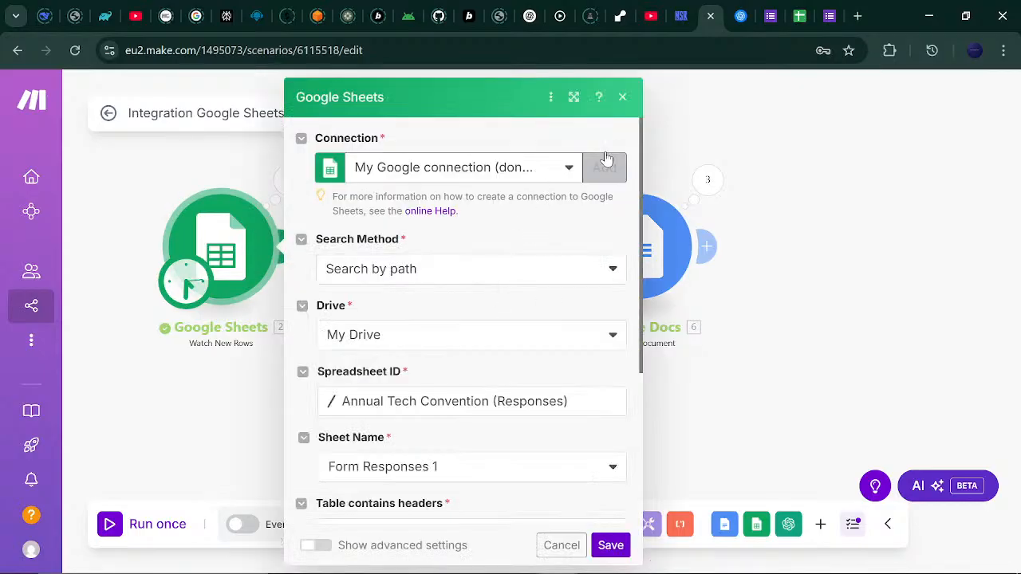
click(622, 98)
Check the respondents' e-mails in cells C2 and C3, then add a module after Google Docs.
click(794, 16)
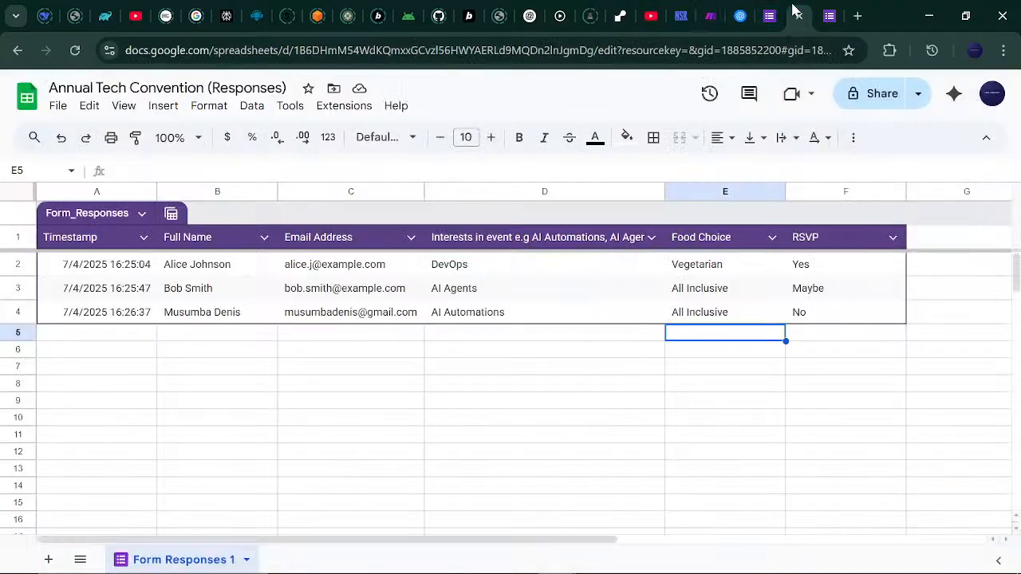
click(336, 264)
click(345, 289)
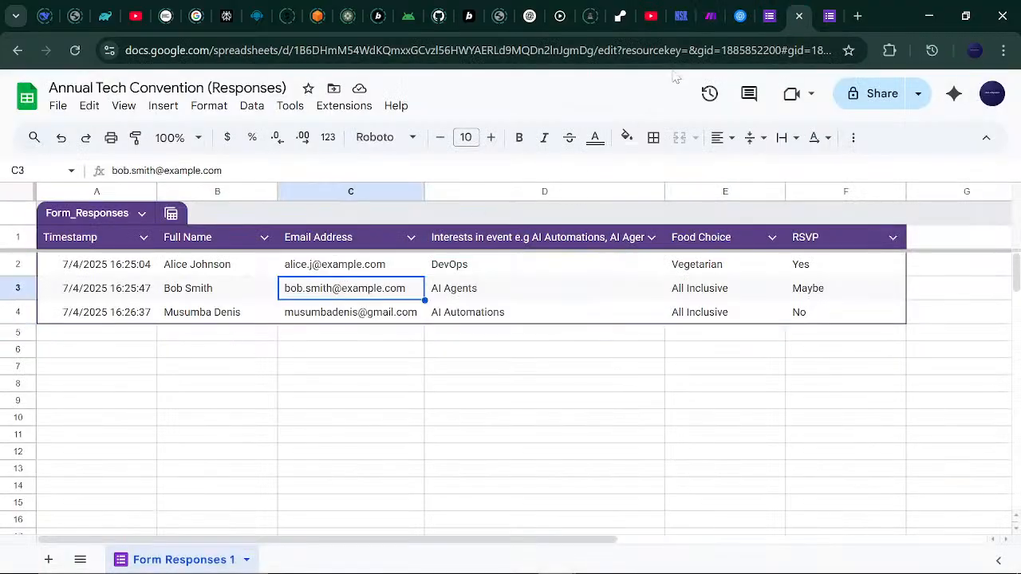
click(770, 15)
click(740, 13)
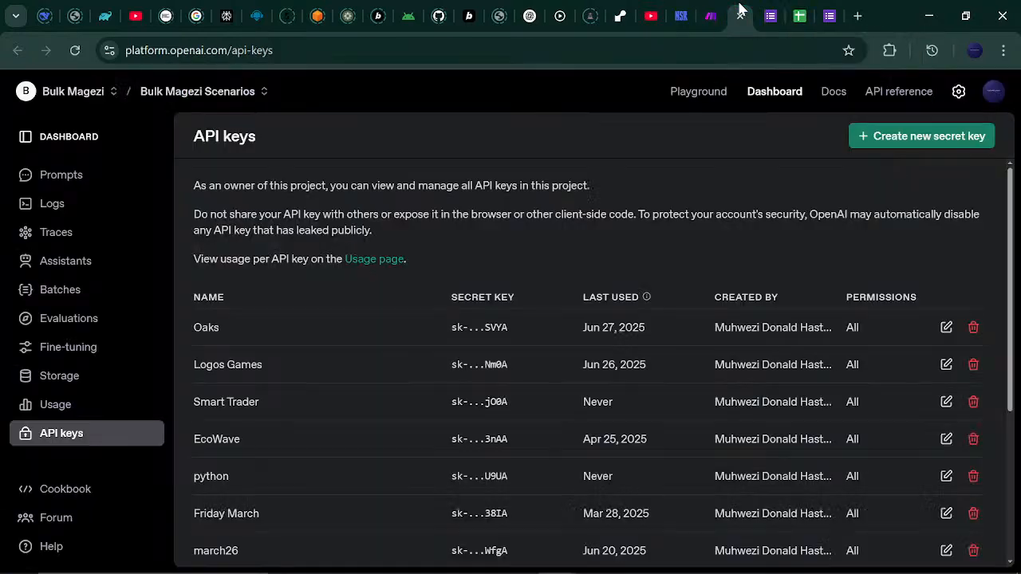
click(771, 13)
click(713, 12)
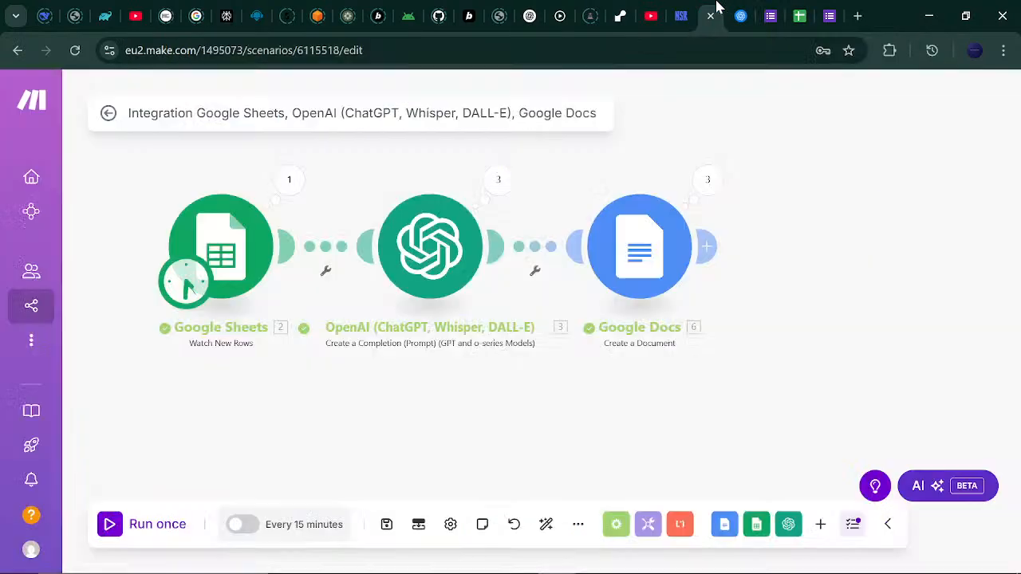
click(710, 248)
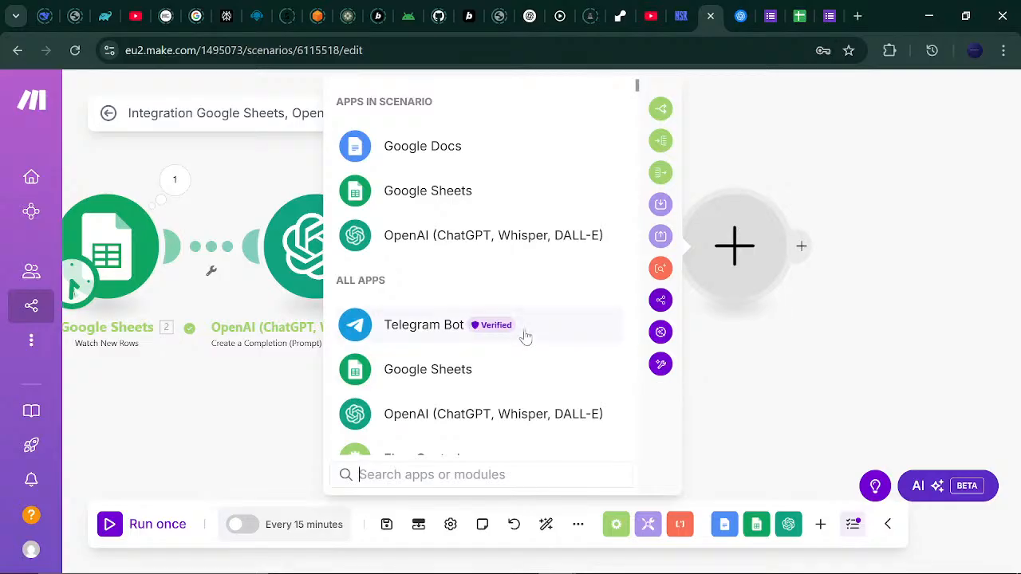
Add a Google Docs 'Download a Document' module after the Create a Document step.
click(738, 144)
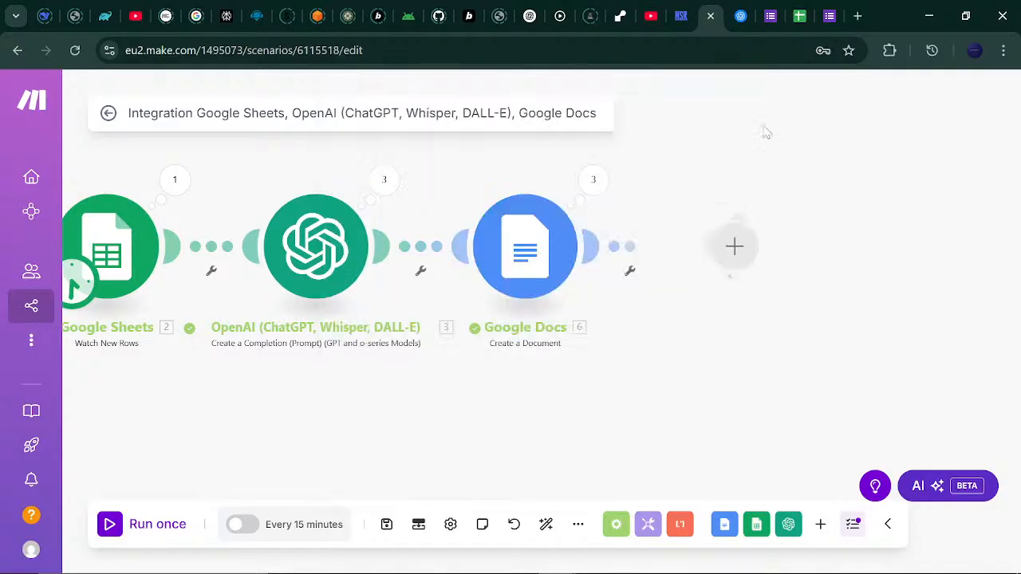
click(597, 260)
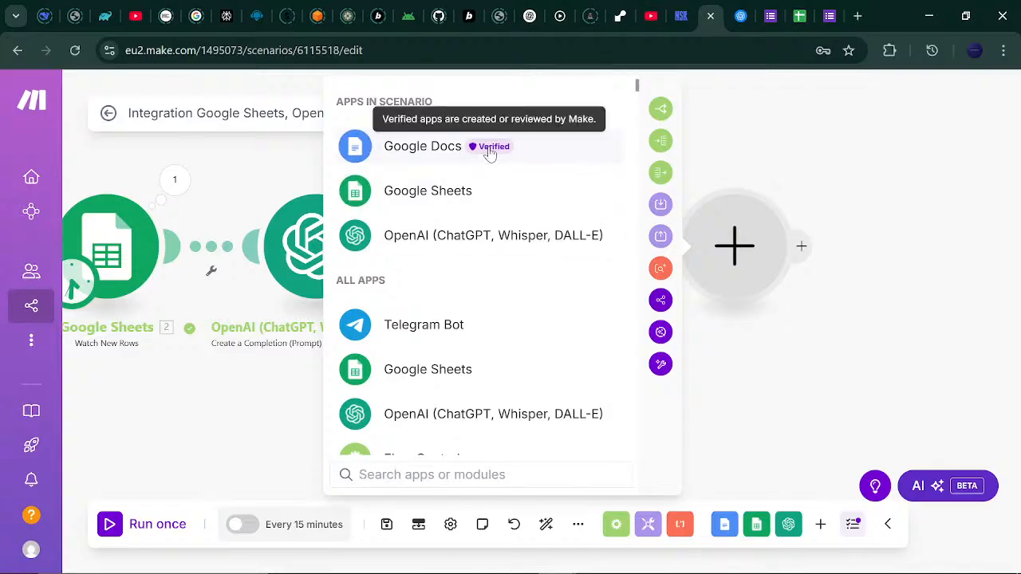
click(523, 148)
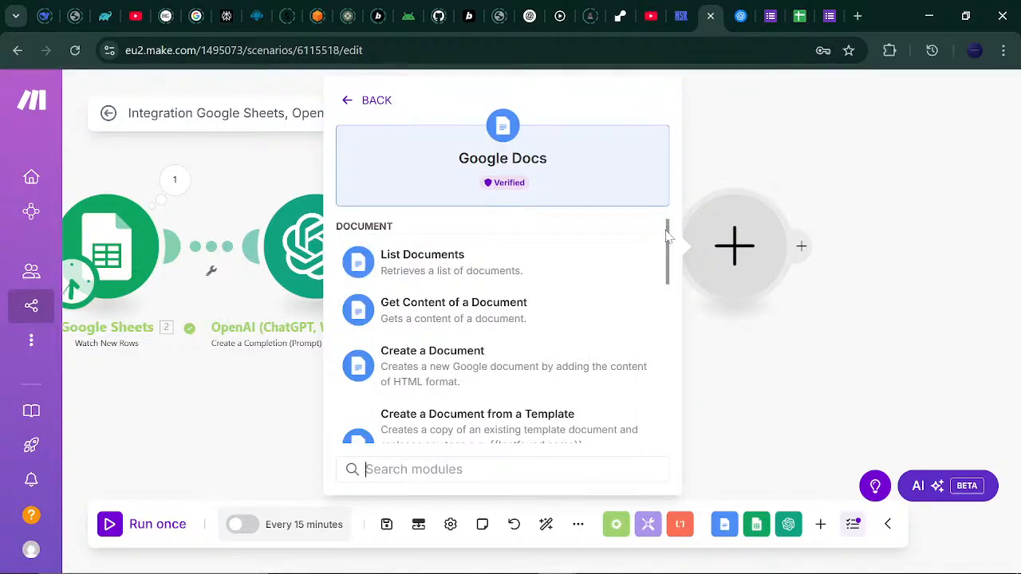
drag(669, 241, 670, 355)
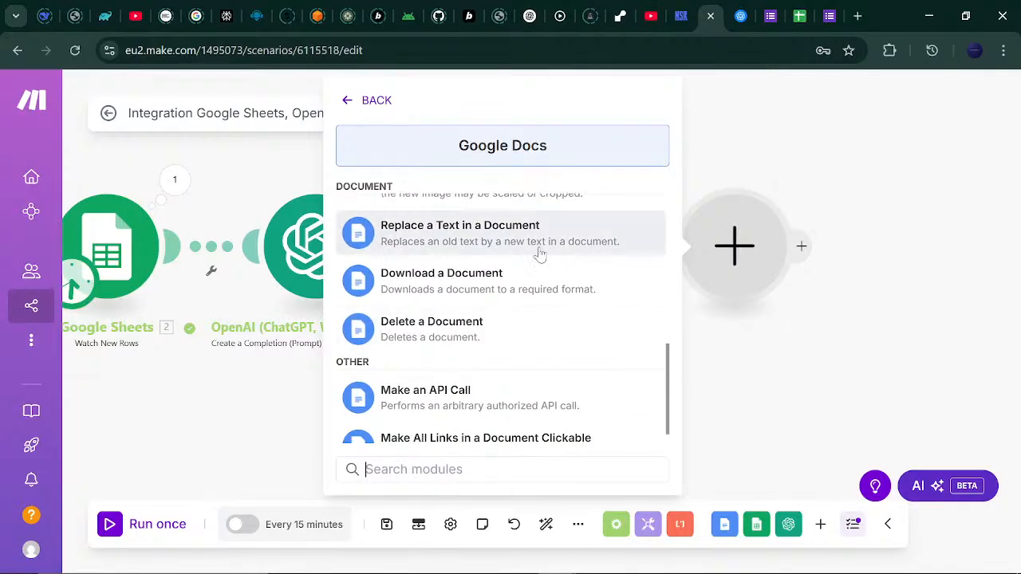
click(531, 288)
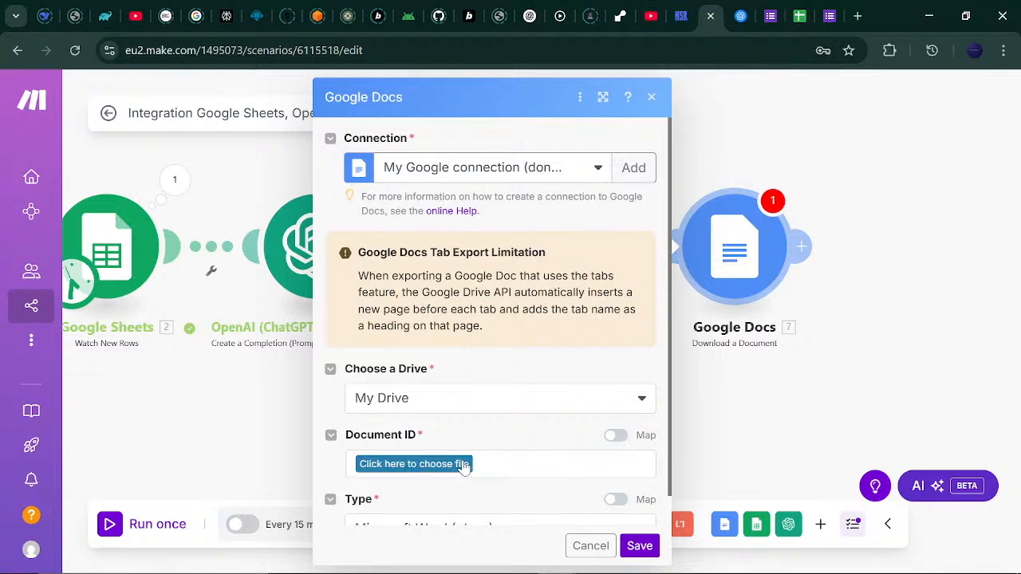
Set Type to PDF Document (.pdf), map Document ID from step 6's Document ID, and save.
scroll(673, 364, down, 1)
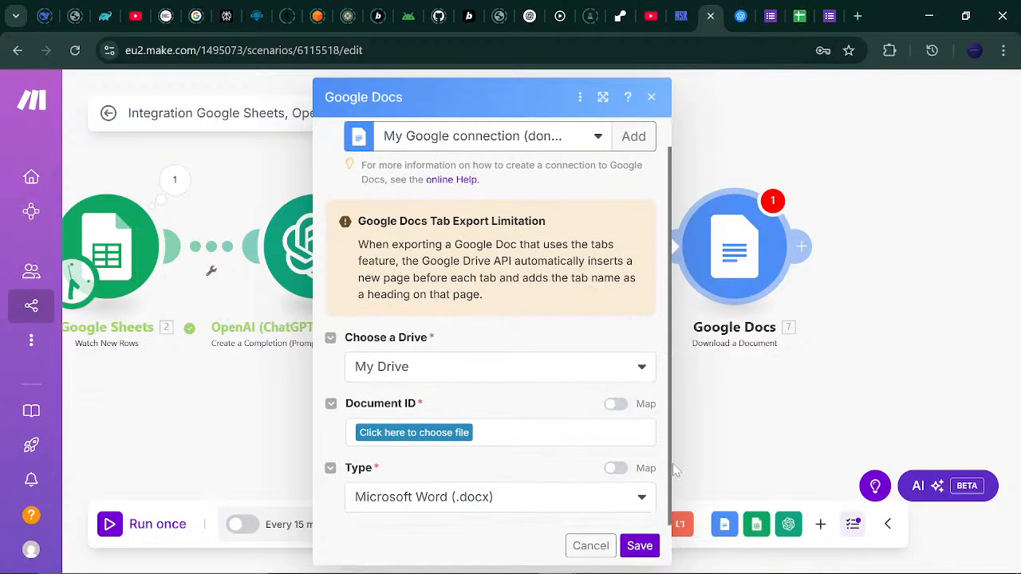
click(642, 504)
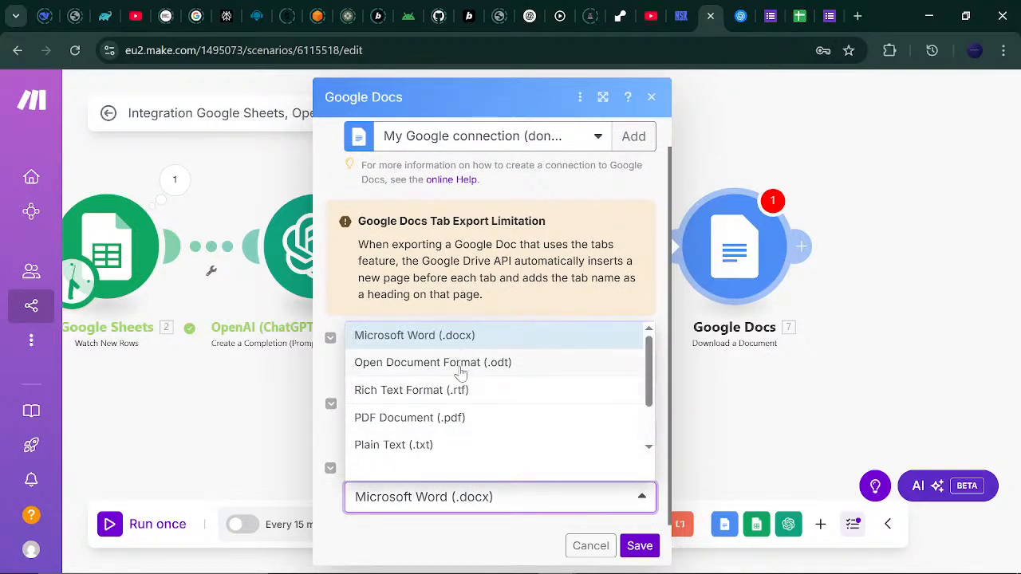
click(451, 418)
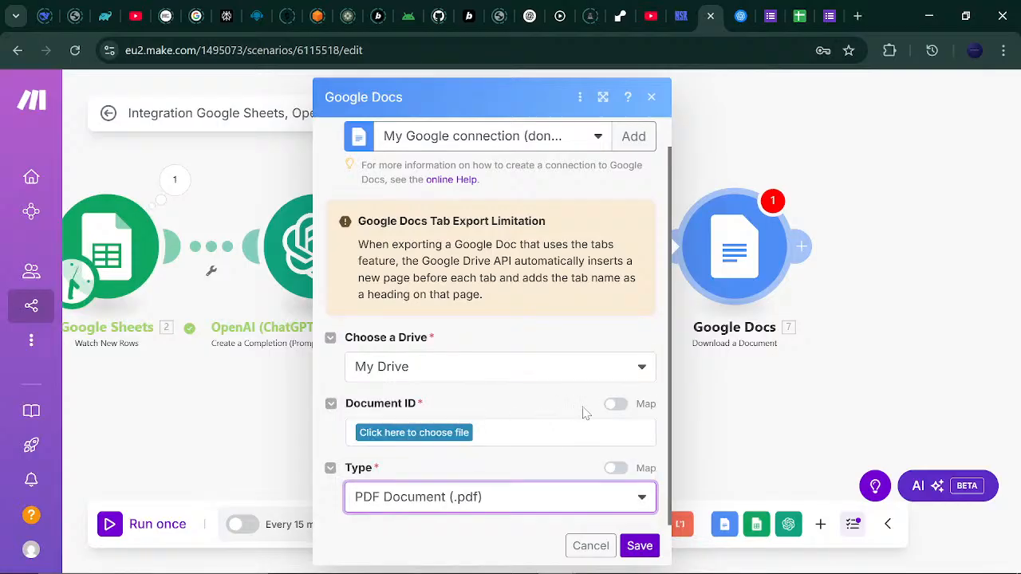
click(624, 407)
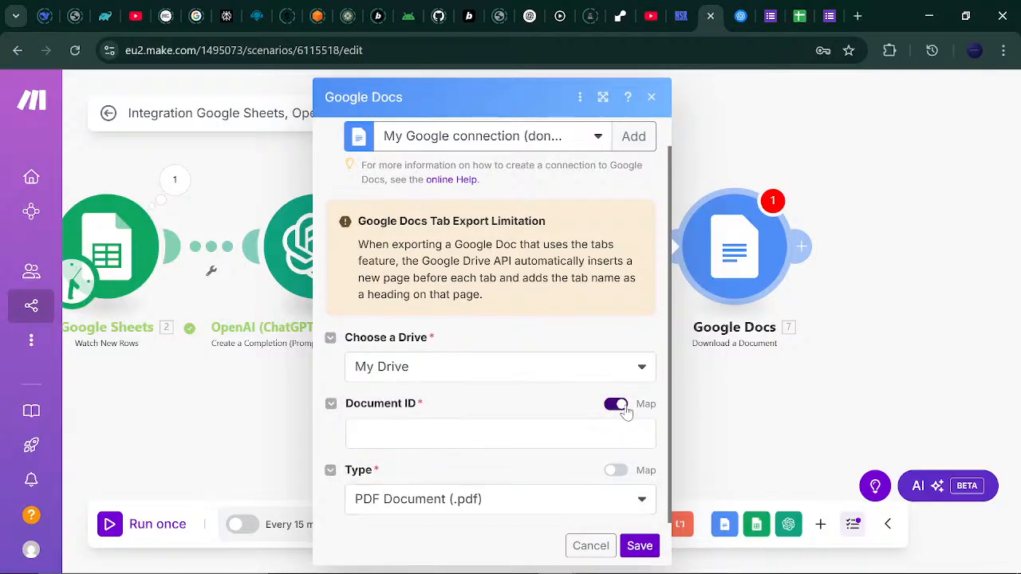
click(515, 434)
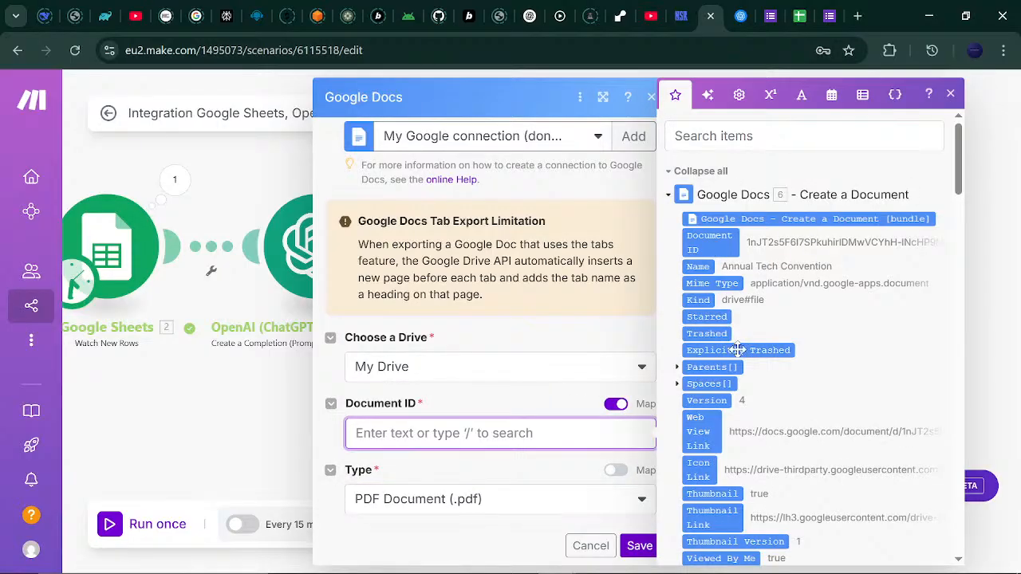
mouse_move(958, 151)
mouse_down()
mouse_move(949, 347)
mouse_move(955, 155)
mouse_up()
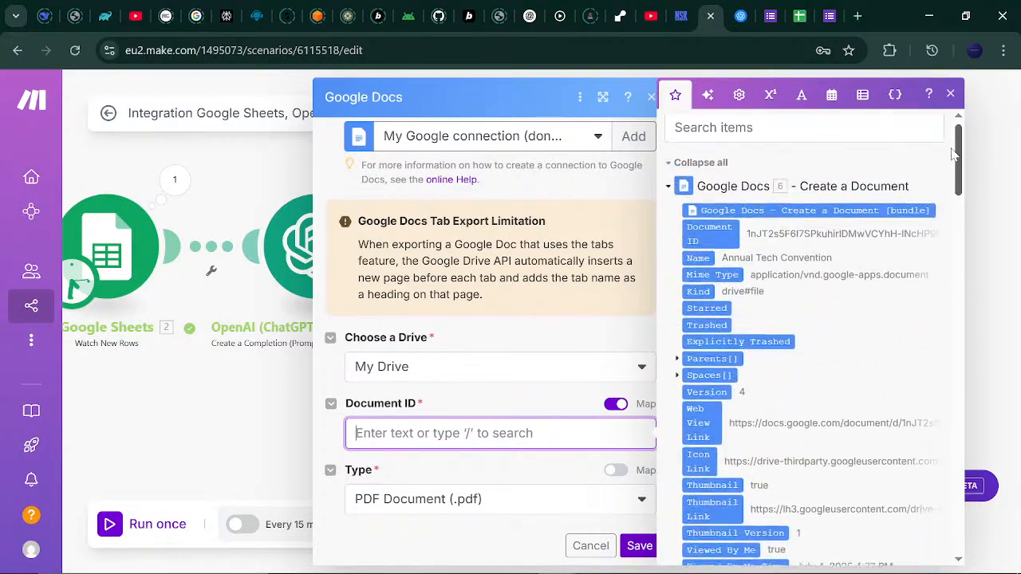
click(720, 241)
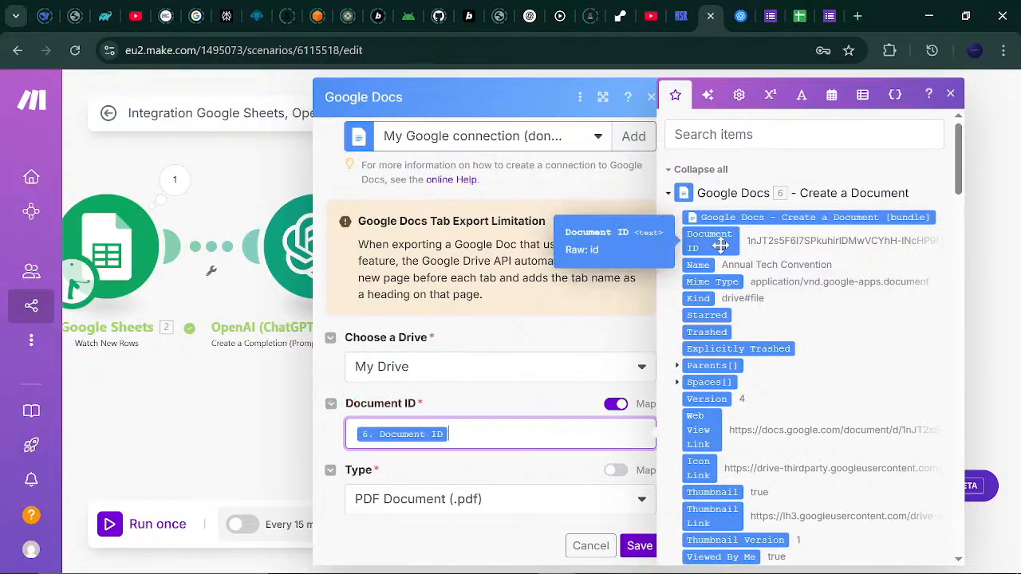
click(498, 415)
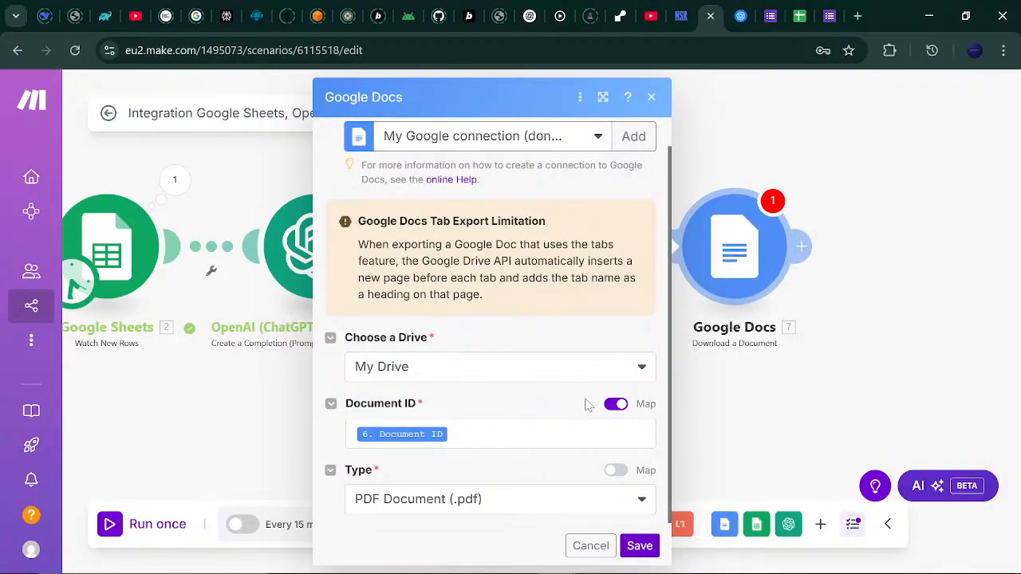
drag(669, 262, 669, 319)
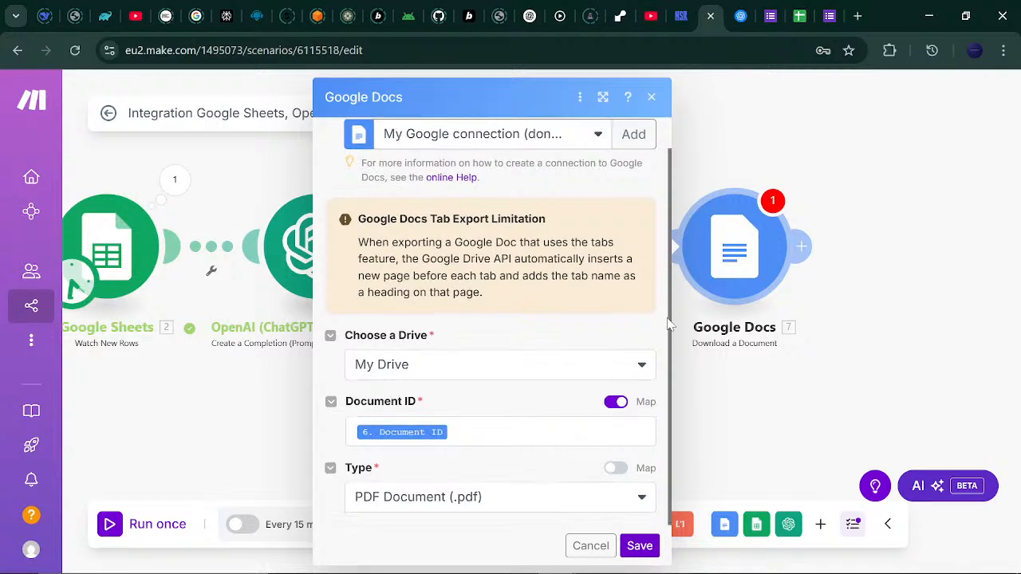
click(643, 549)
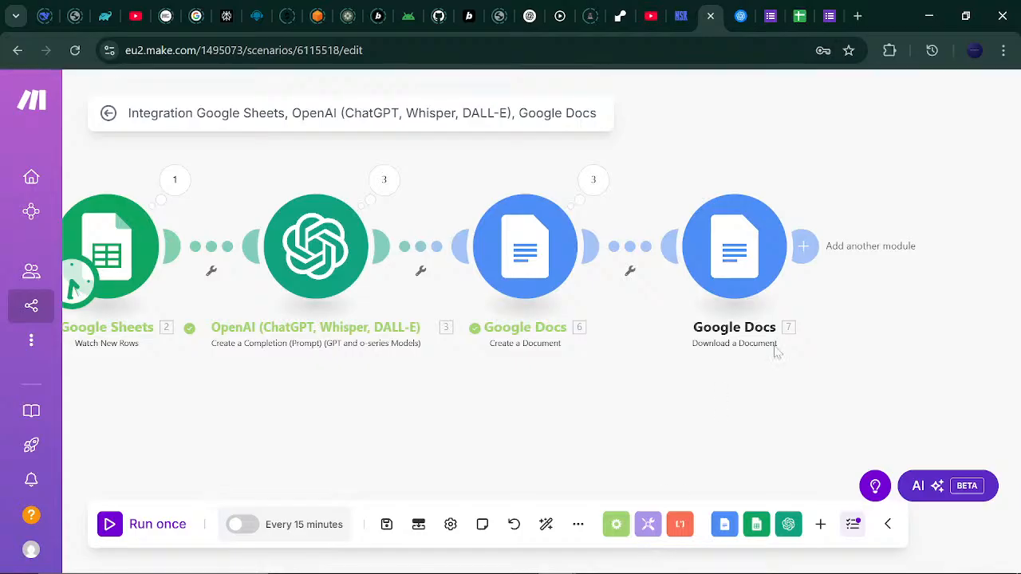
Pan the canvas to show the new Download module, then bring up Windows Search.
drag(873, 333, 663, 348)
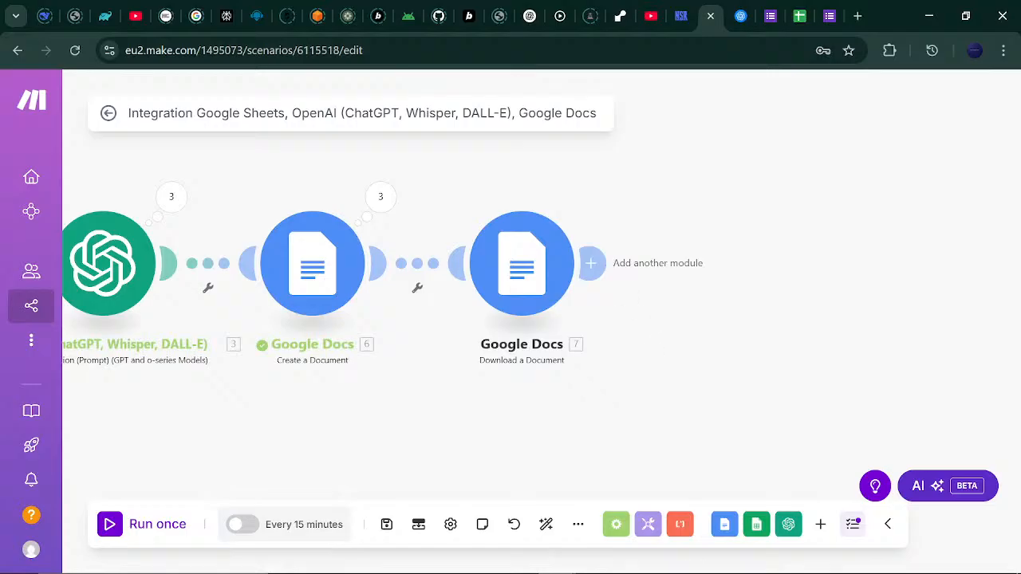
mouse_move(642, 561)
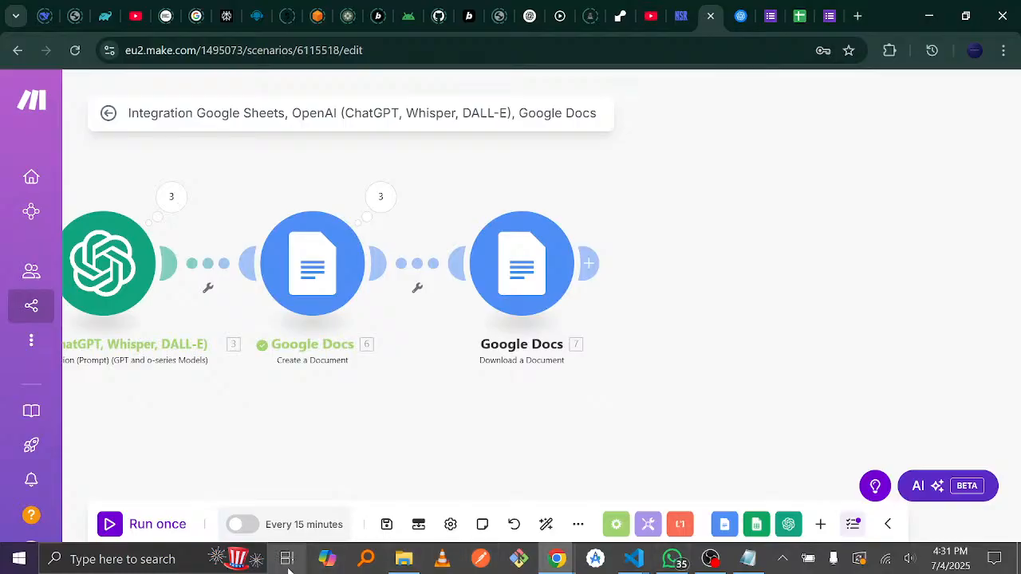
click(120, 559)
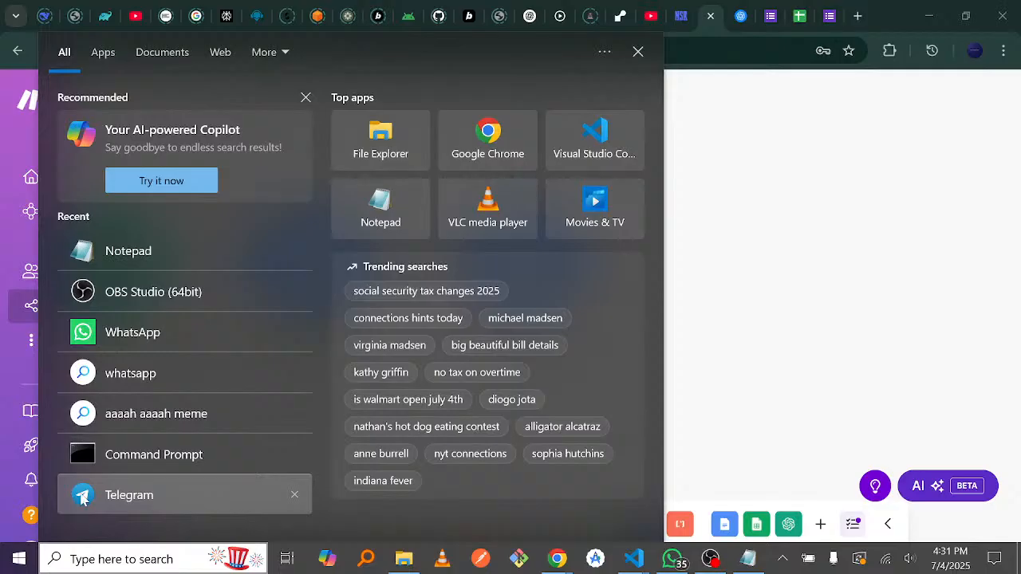
Launch Telegram Desktop from the Recent apps list.
key(Escape)
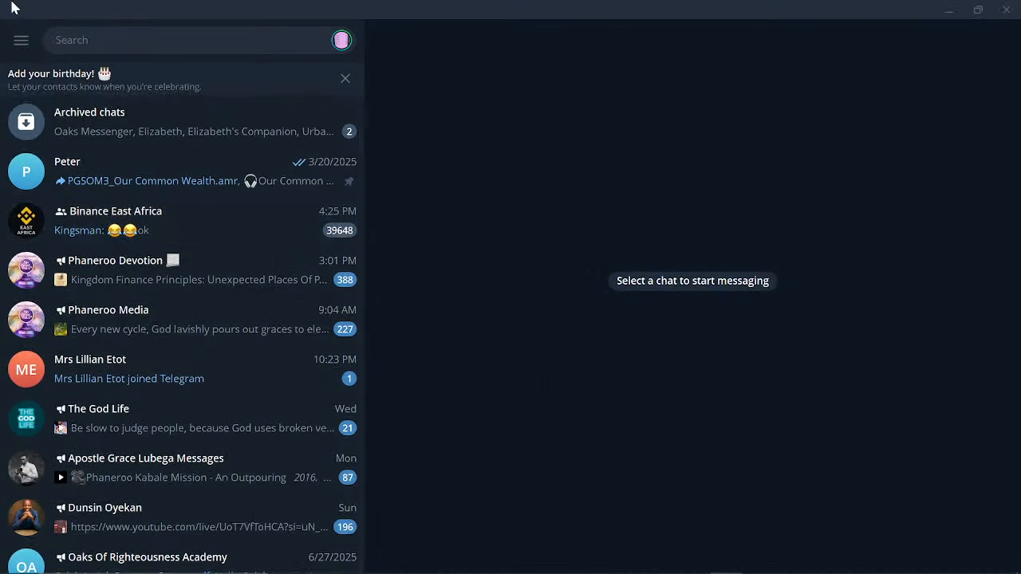
Open the BotFather chat from the recent contacts in Telegram's search.
click(21, 43)
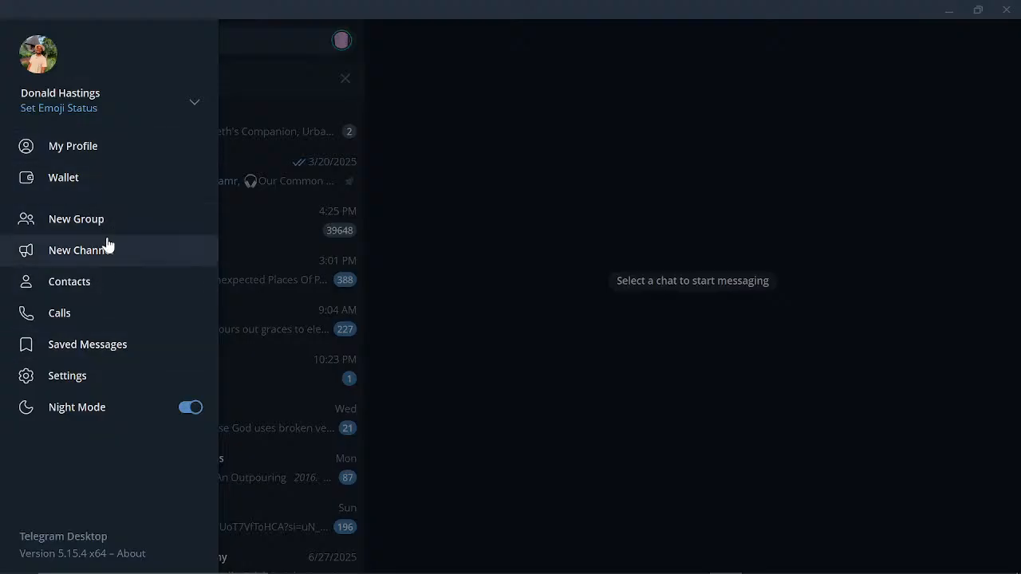
click(303, 228)
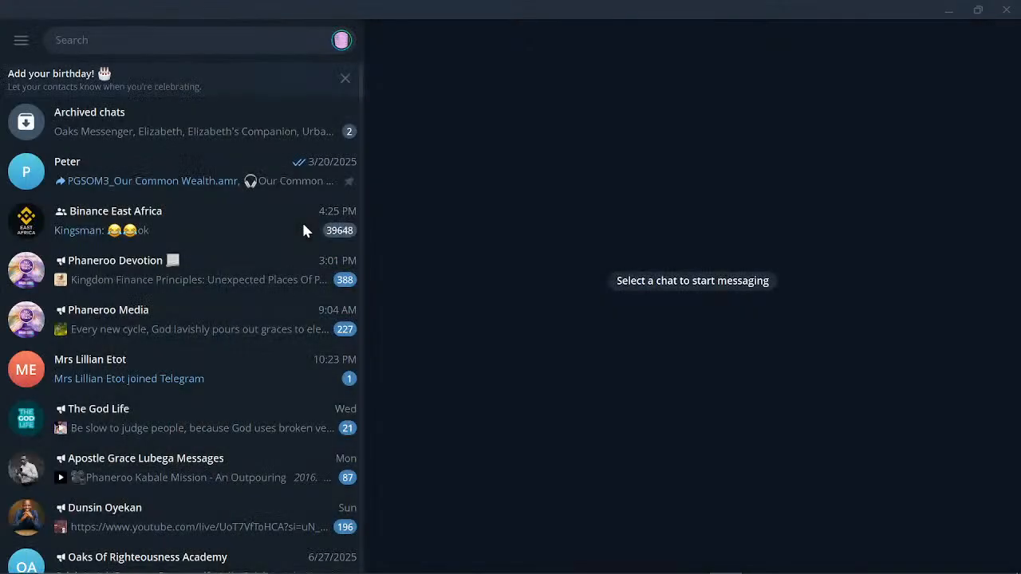
click(160, 40)
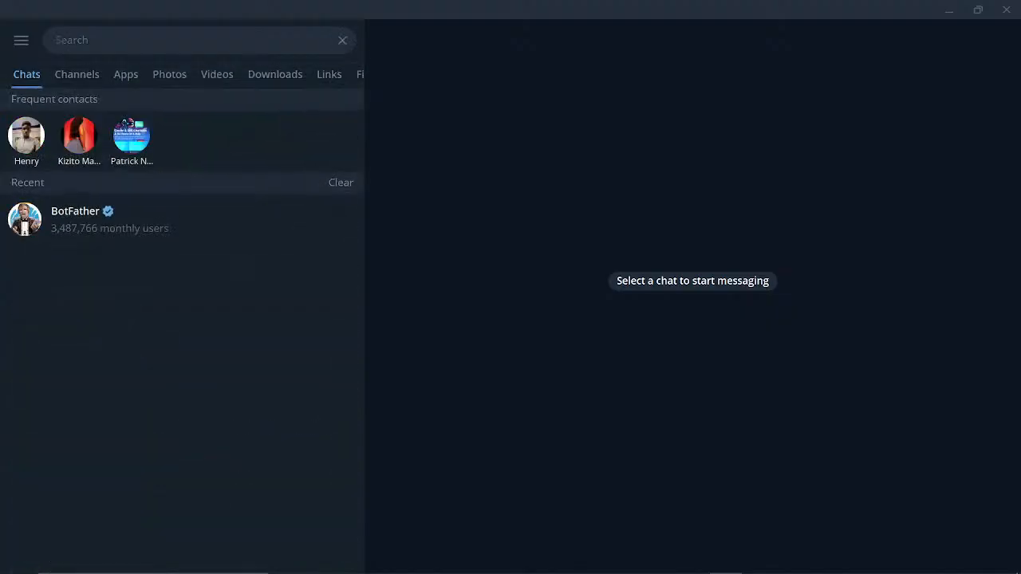
click(11, 235)
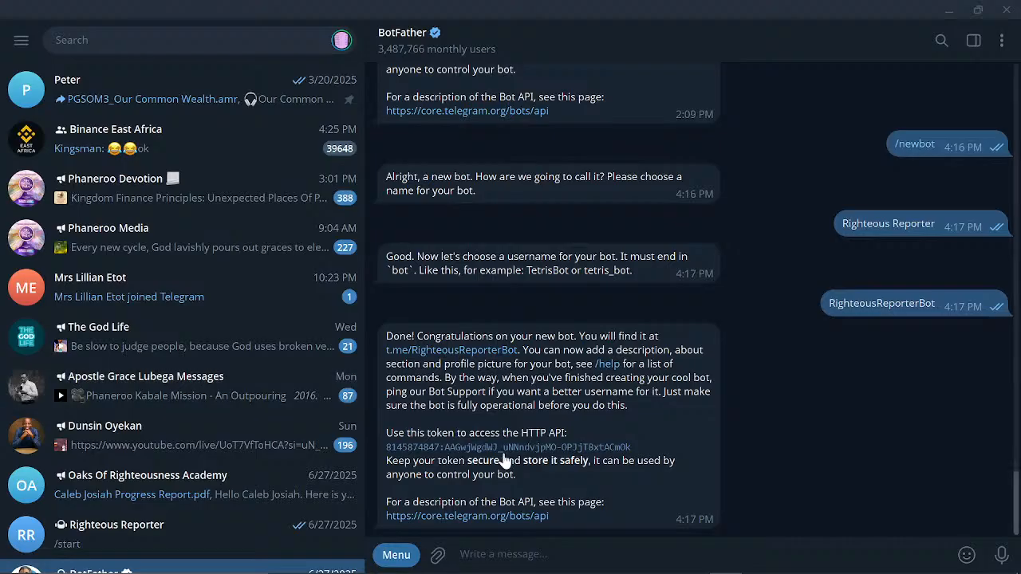
Send /newbot to BotFather, naming the bot 'Annual Tech Convention' with username AnnualTechBot.
text(/new)
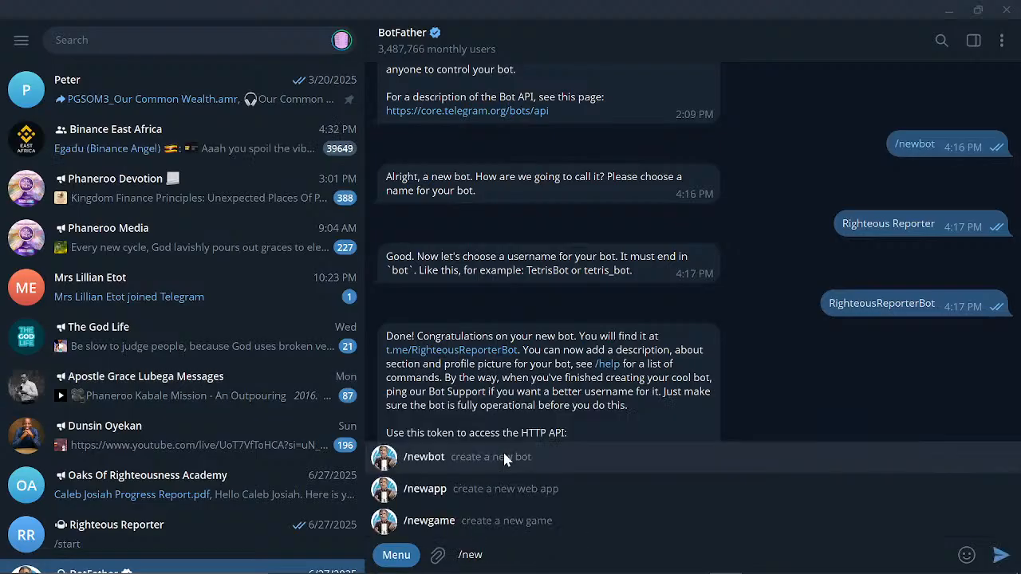
text(bot)
key(Return)
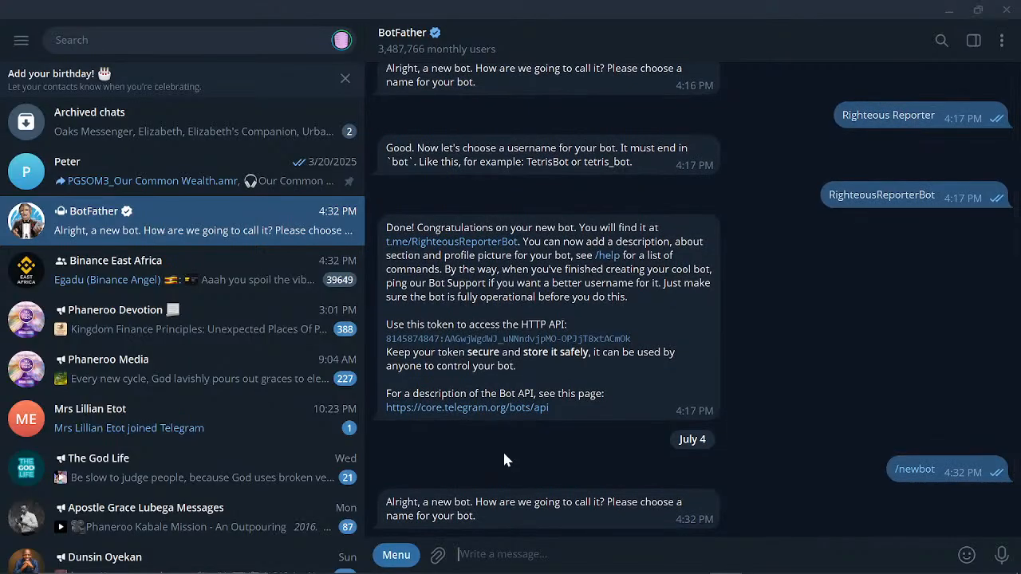
text(Annua)
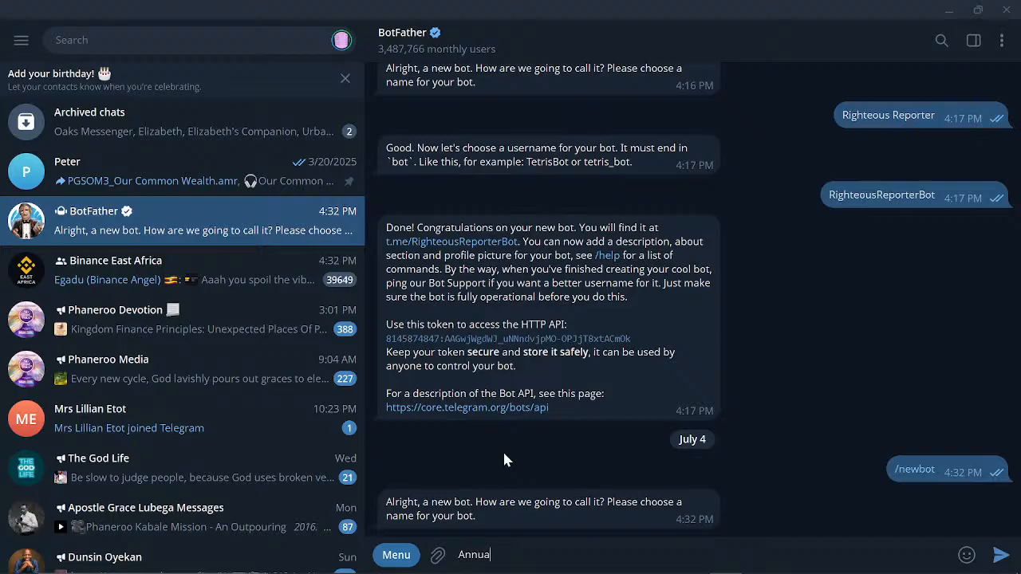
text(l Tech Convention)
key(Return)
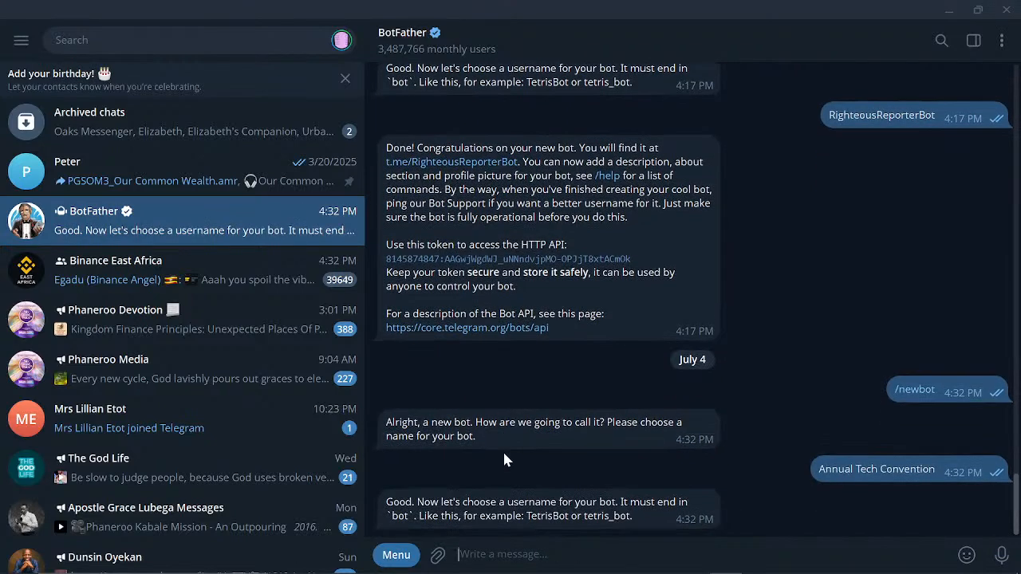
text(A)
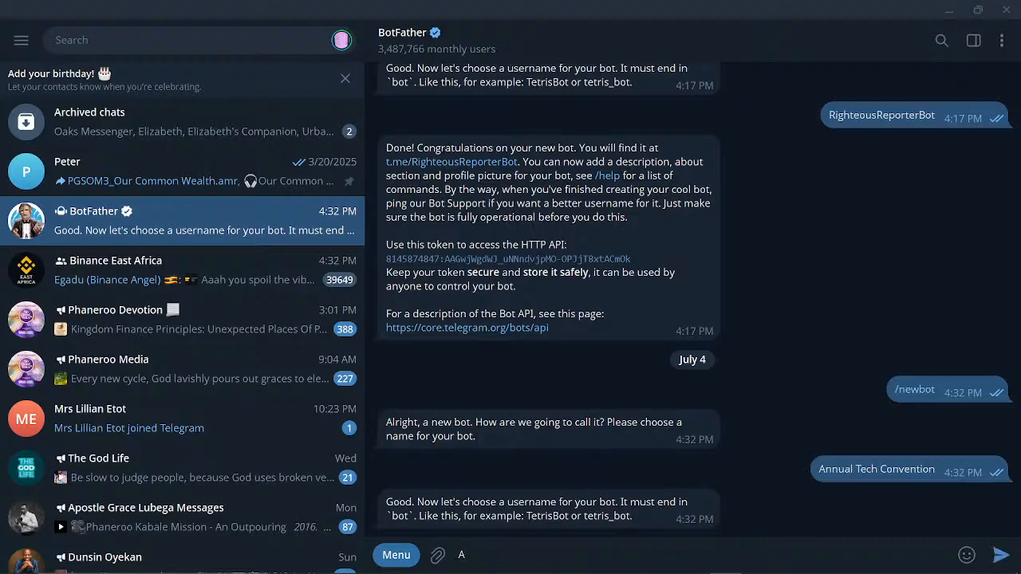
text(nuu)
key(BackSpace)
key(BackSpace)
text(nualTechBot)
key(Return)
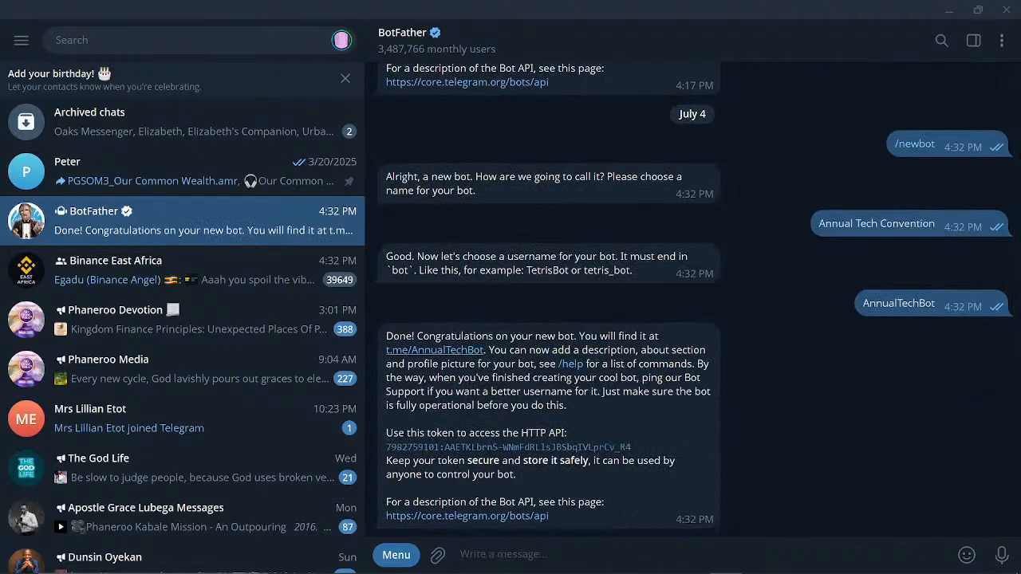
Open AnnualTechBot's chat from BotFather's t.me link and start the bot.
click(453, 351)
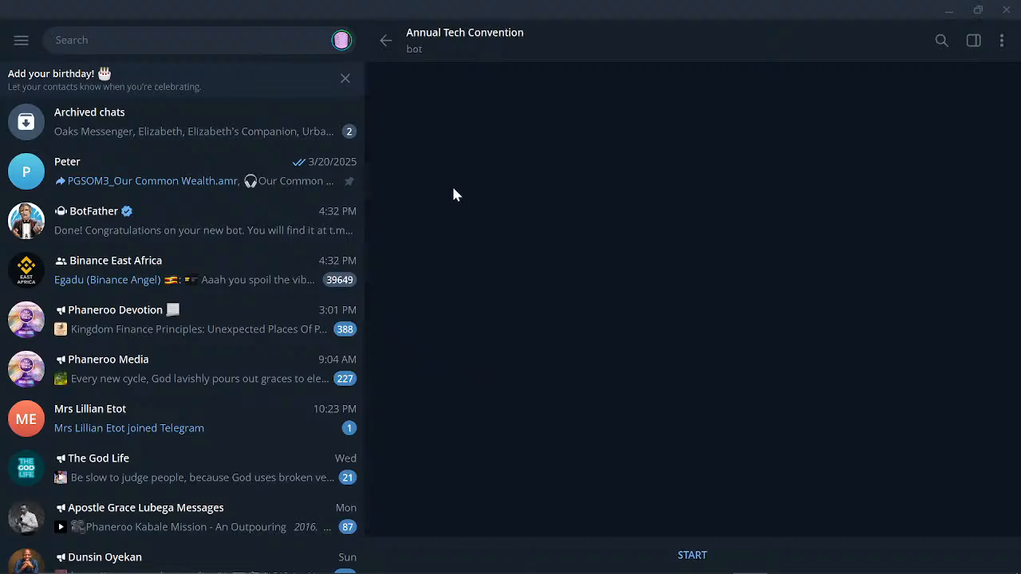
click(692, 556)
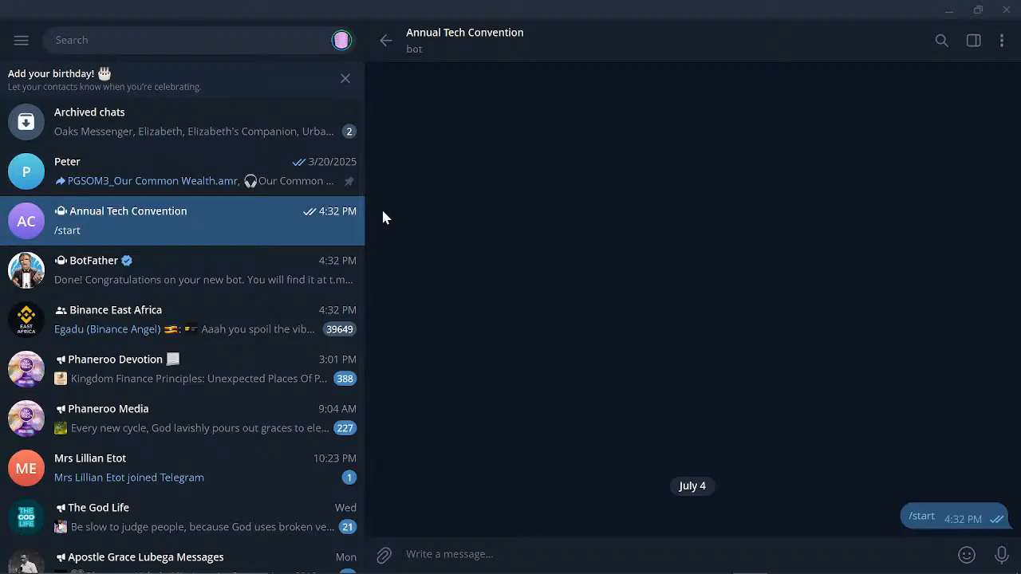
Create a new channel named Annual Tech Convention and save its public link as t.me/annualtech.
click(22, 42)
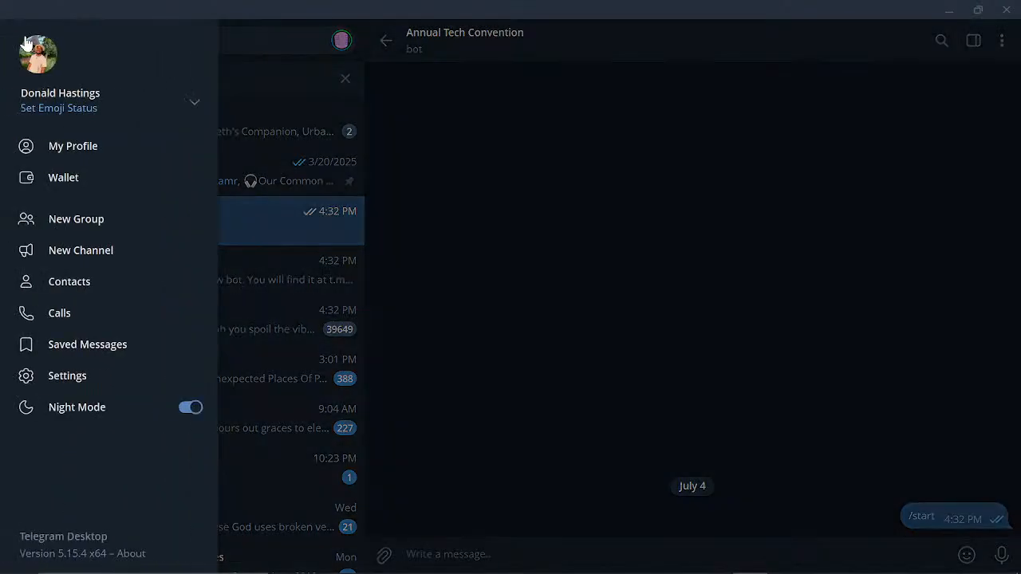
click(95, 250)
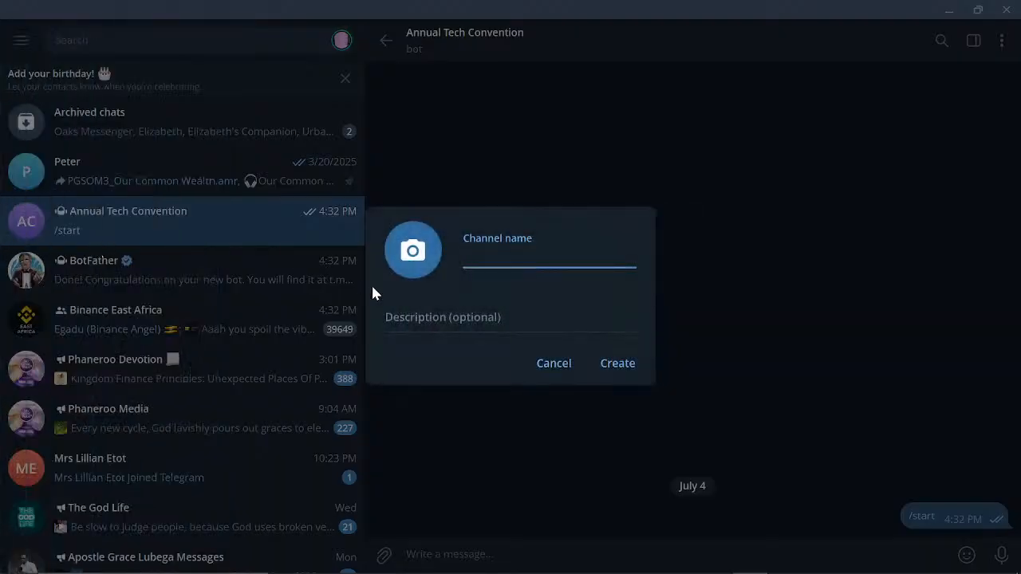
text(Annual Techj Convention)
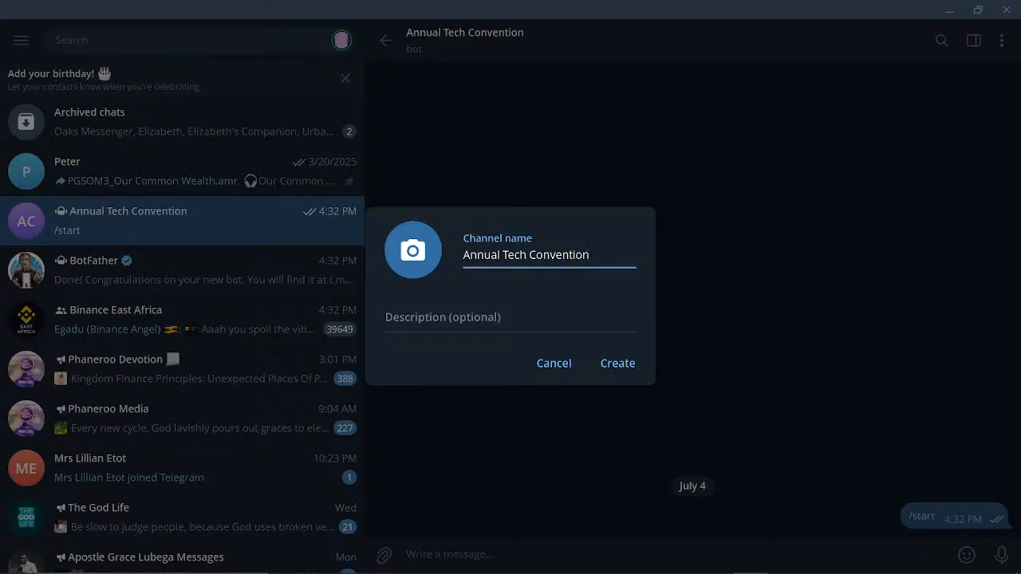
click(616, 364)
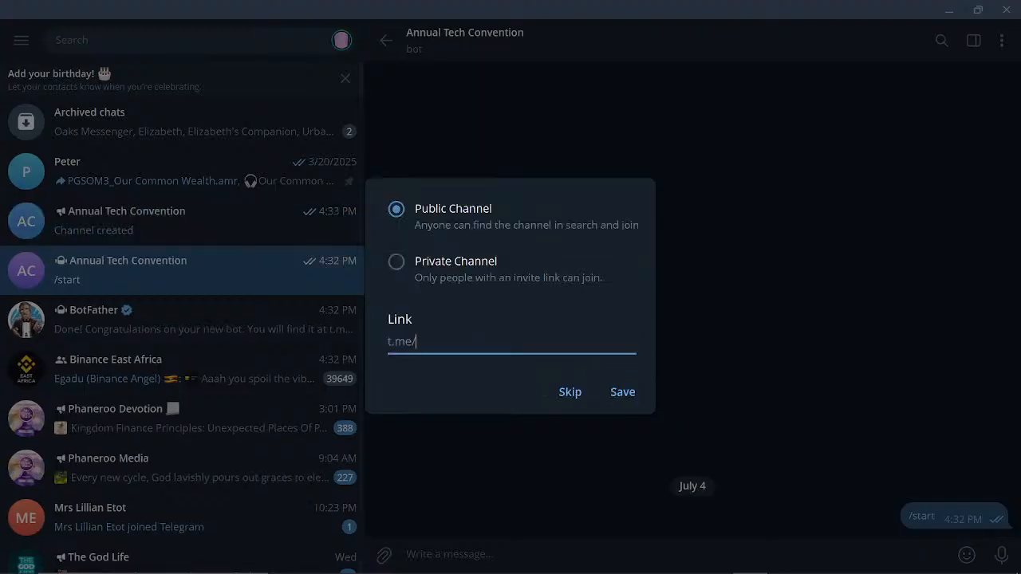
text(an)
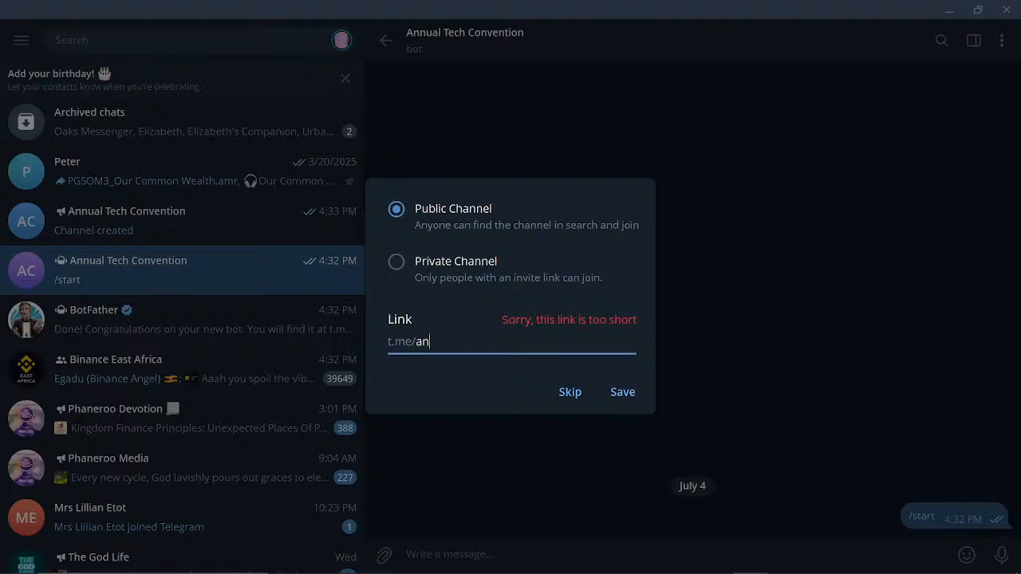
text(nualtech)
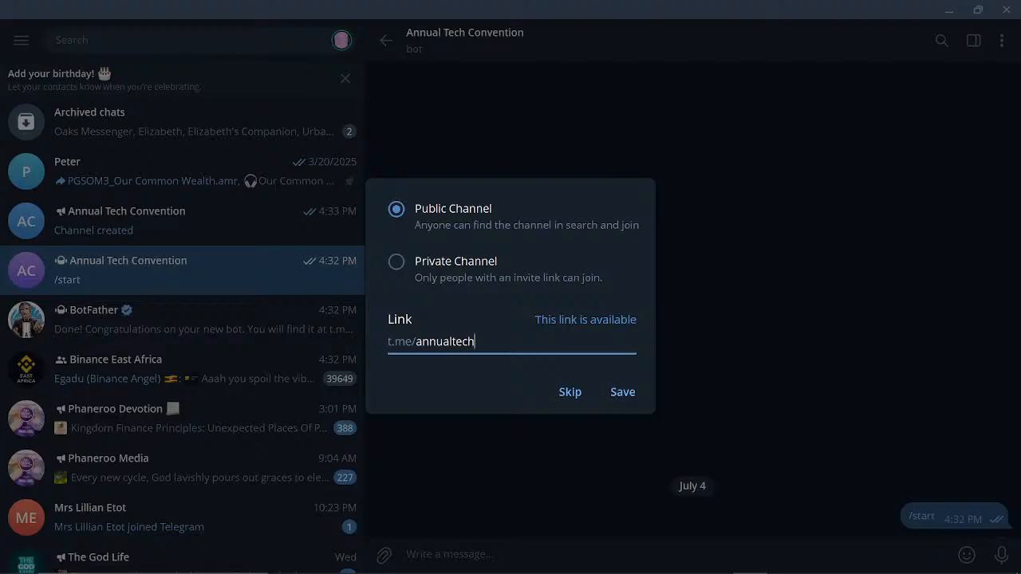
click(619, 395)
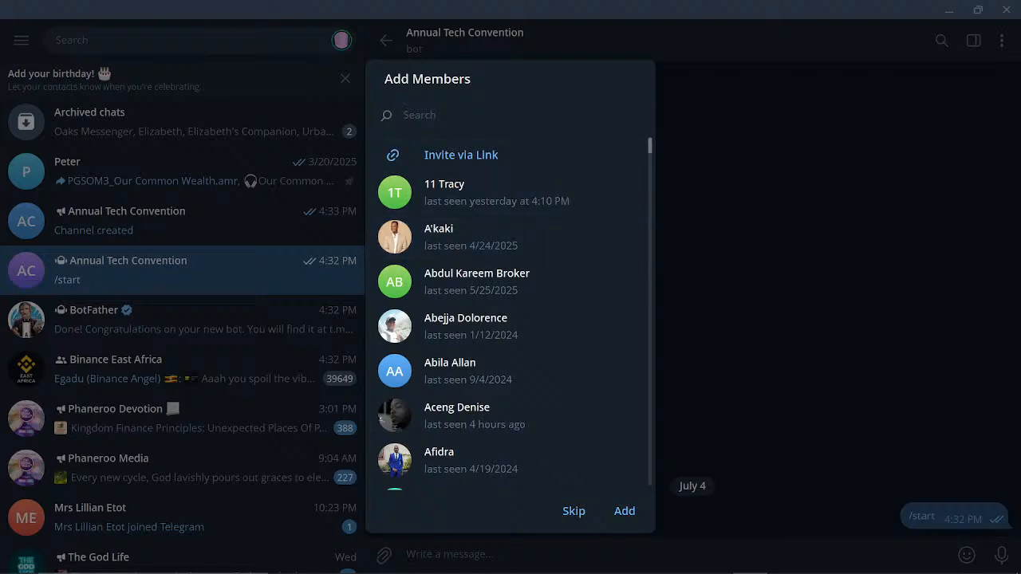
Find AnnualTechBot in Add Members, add it to the channel, and save it as administrator.
text(Annu)
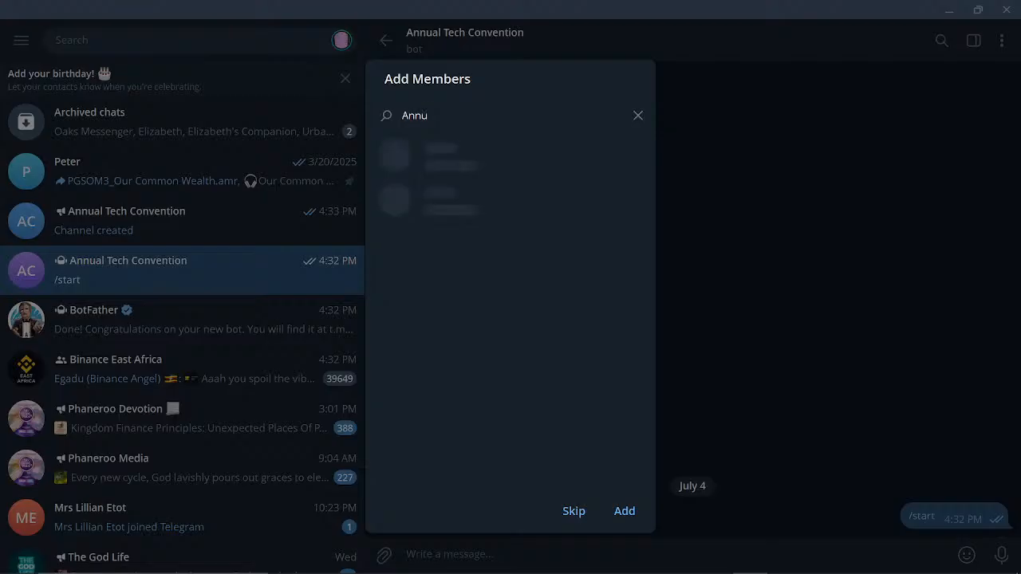
text(al)
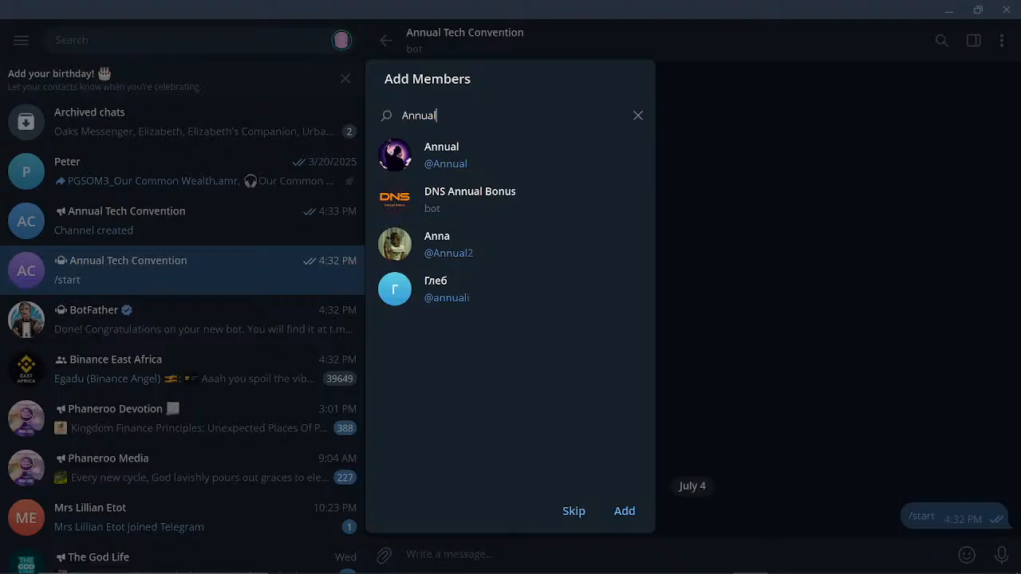
text(TechB)
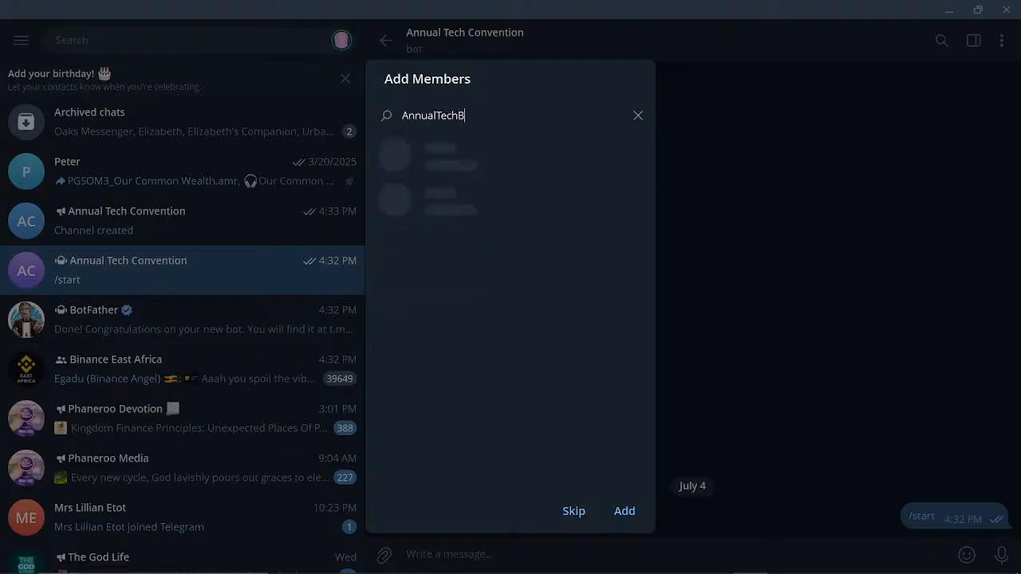
text(ot)
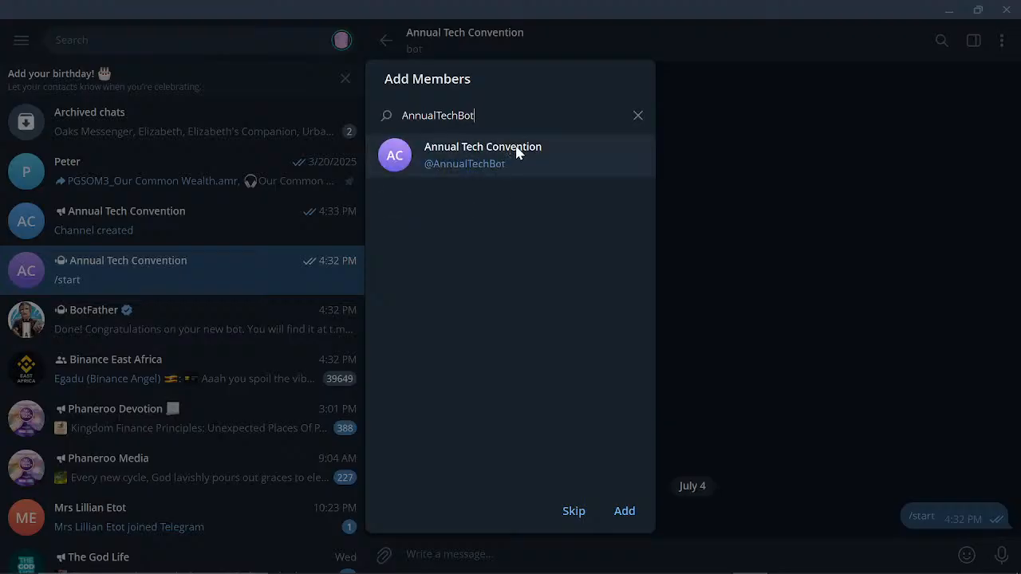
click(516, 152)
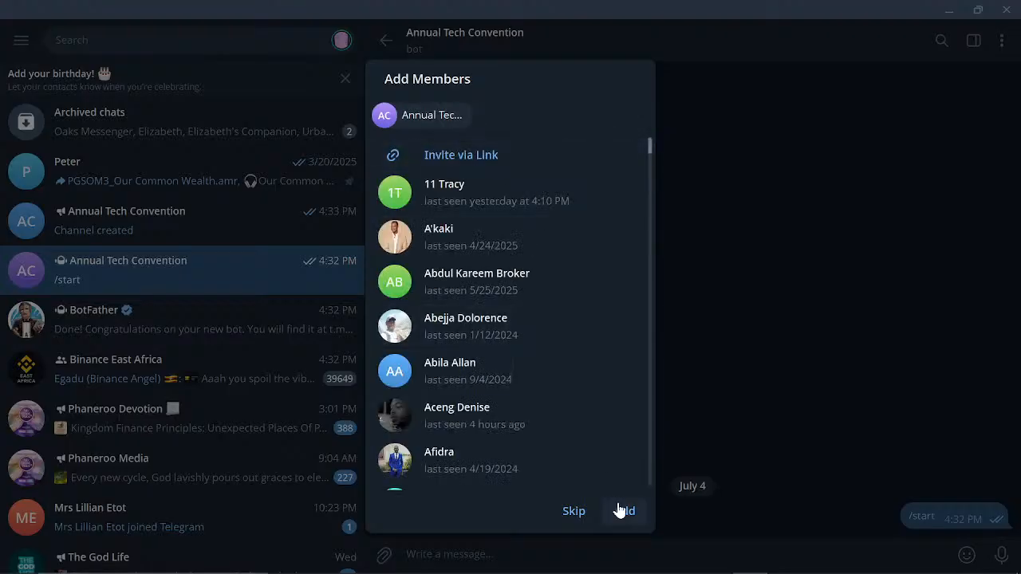
click(619, 514)
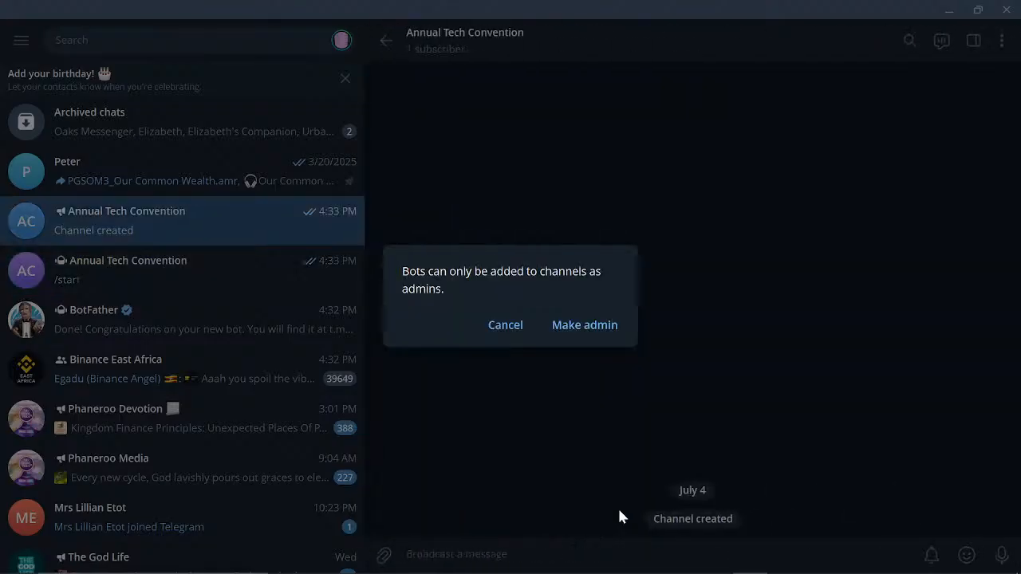
click(586, 327)
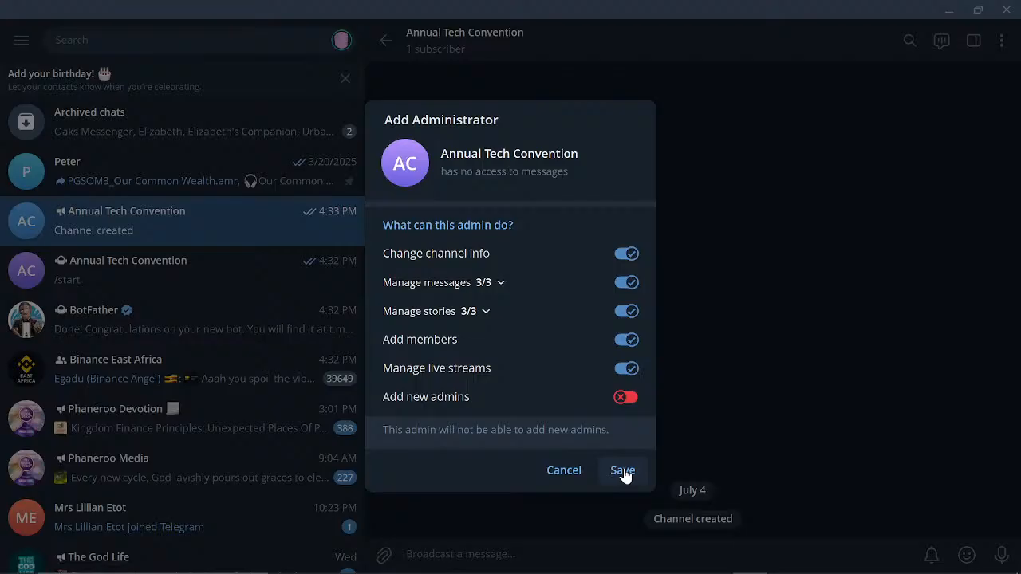
click(623, 472)
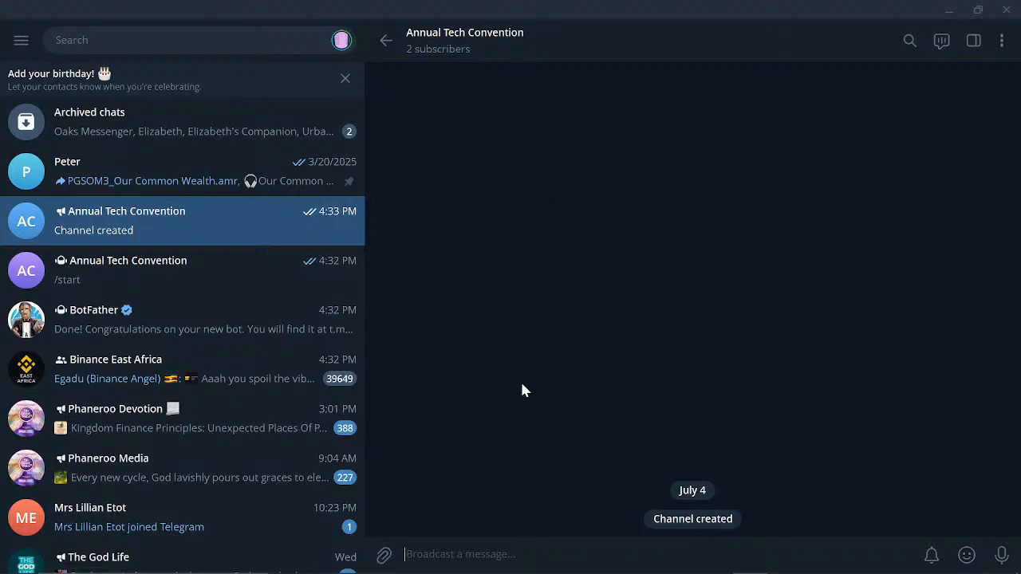
click(588, 32)
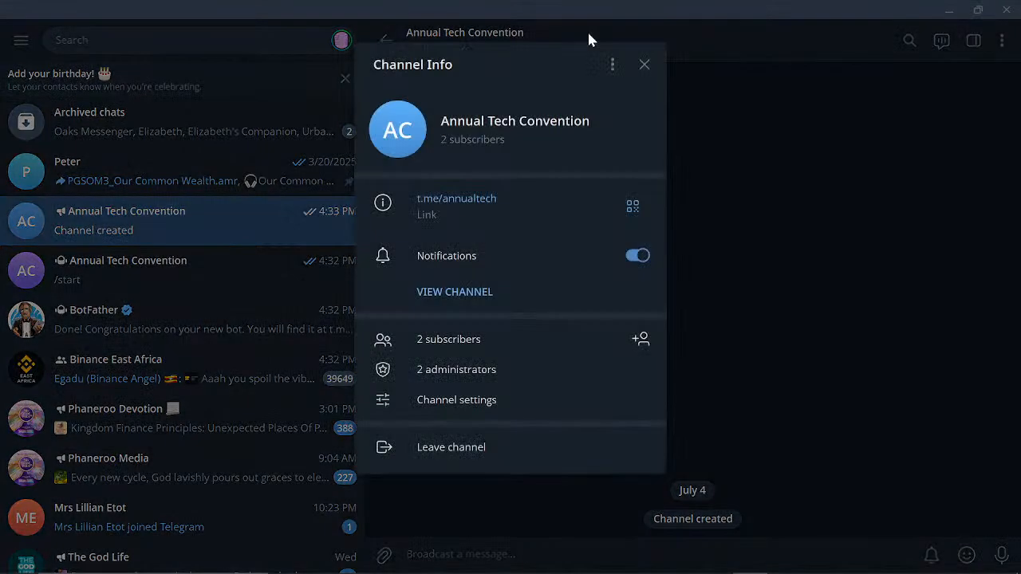
click(645, 66)
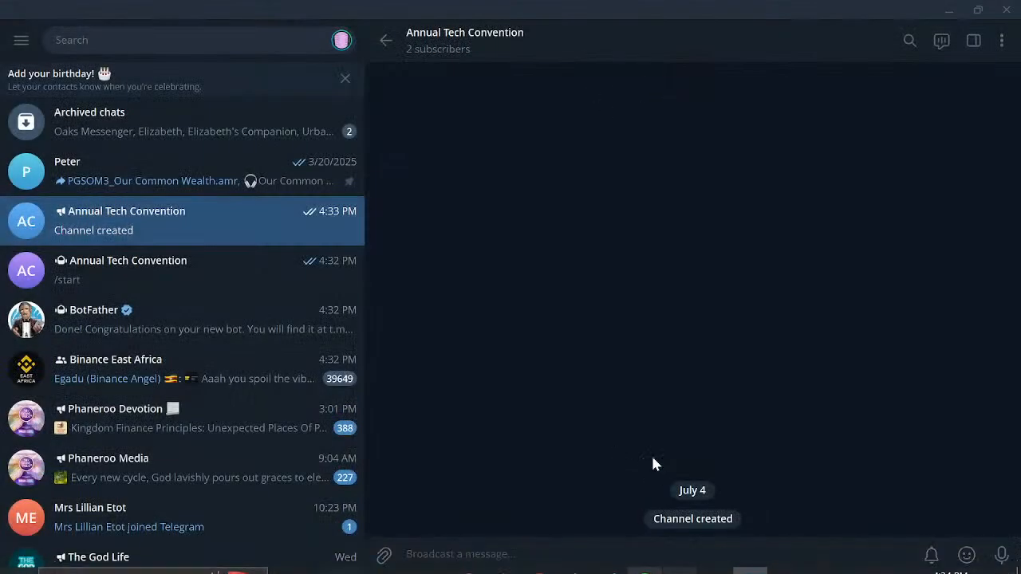
click(553, 42)
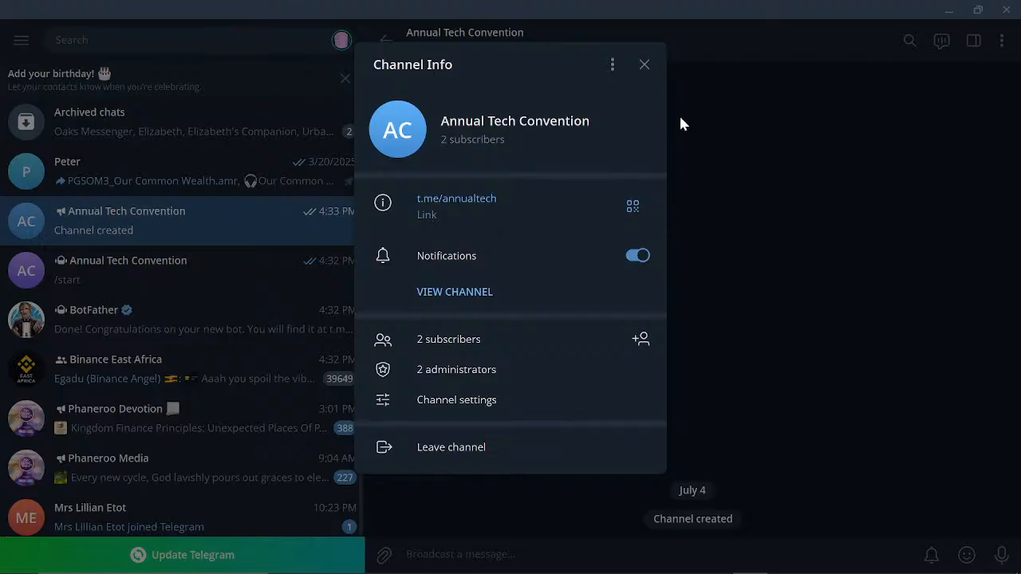
click(645, 65)
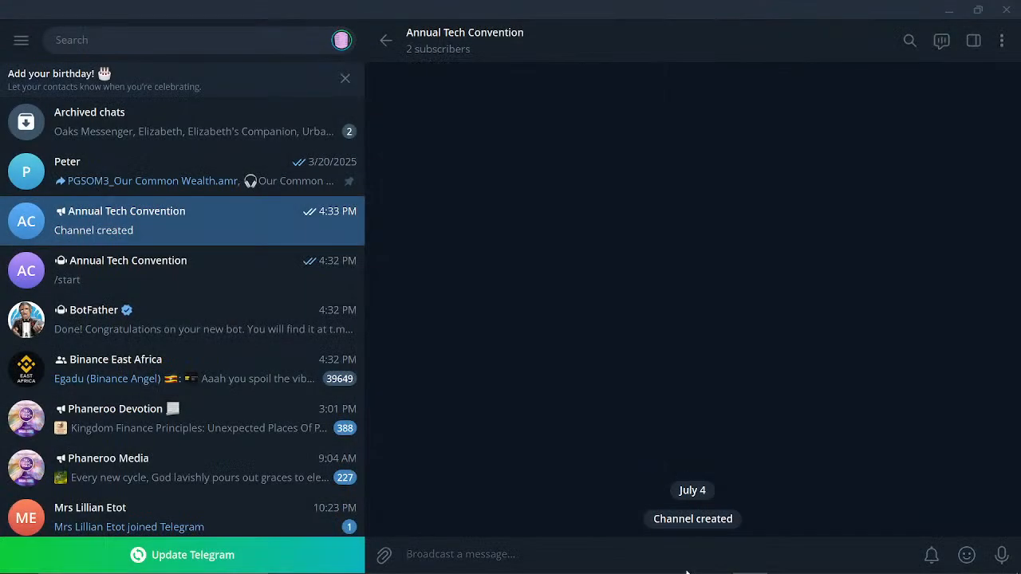
mouse_move(687, 571)
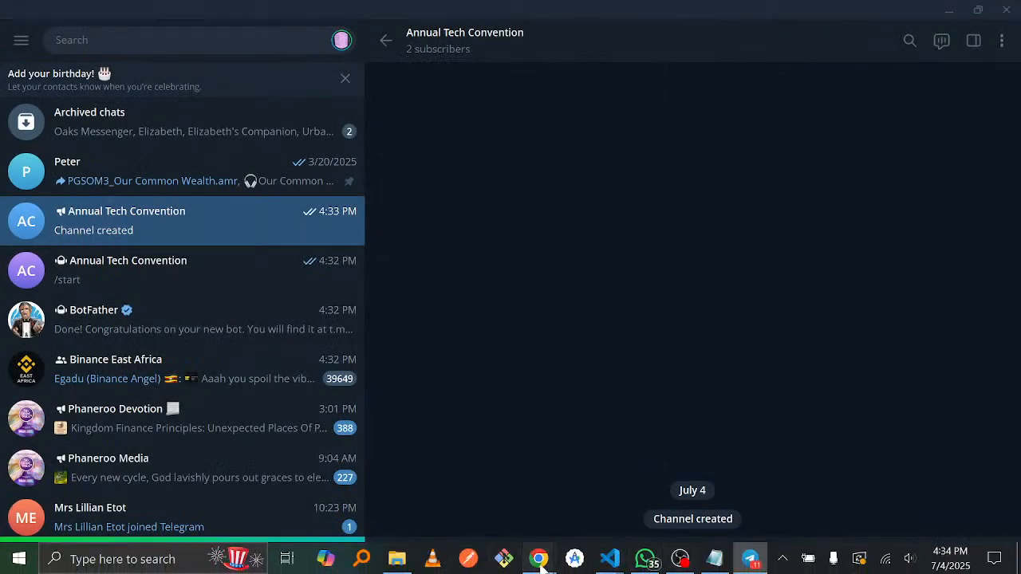
Back in Make, add a Telegram Bot module after the Google Docs Download a Document step.
mouse_move(540, 561)
click(455, 487)
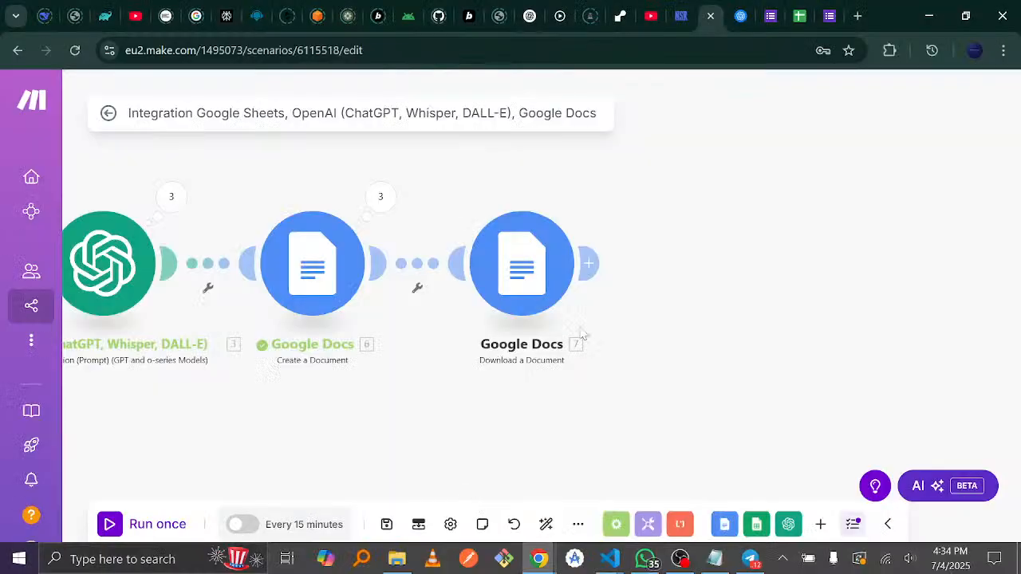
click(604, 262)
click(731, 274)
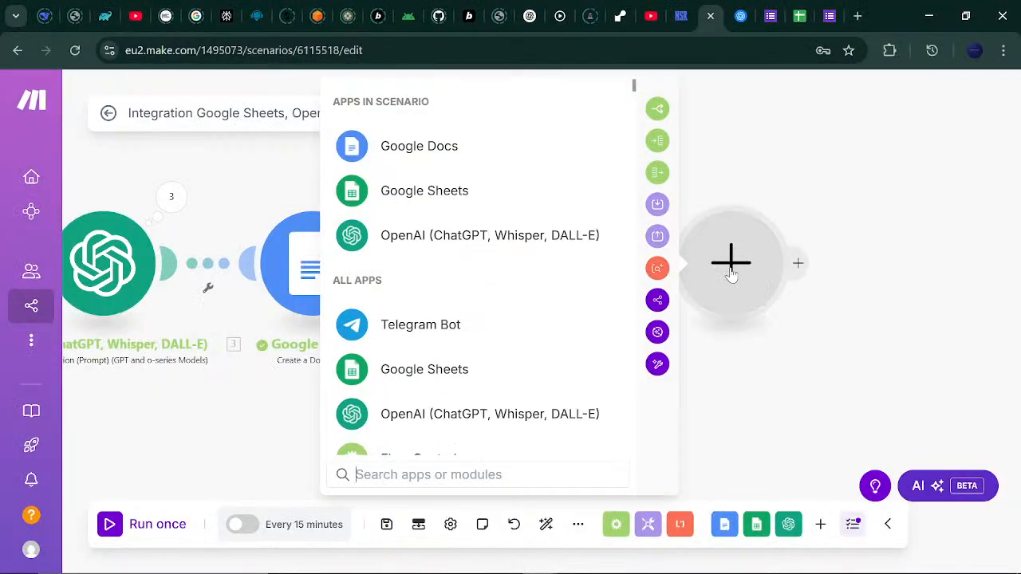
click(432, 327)
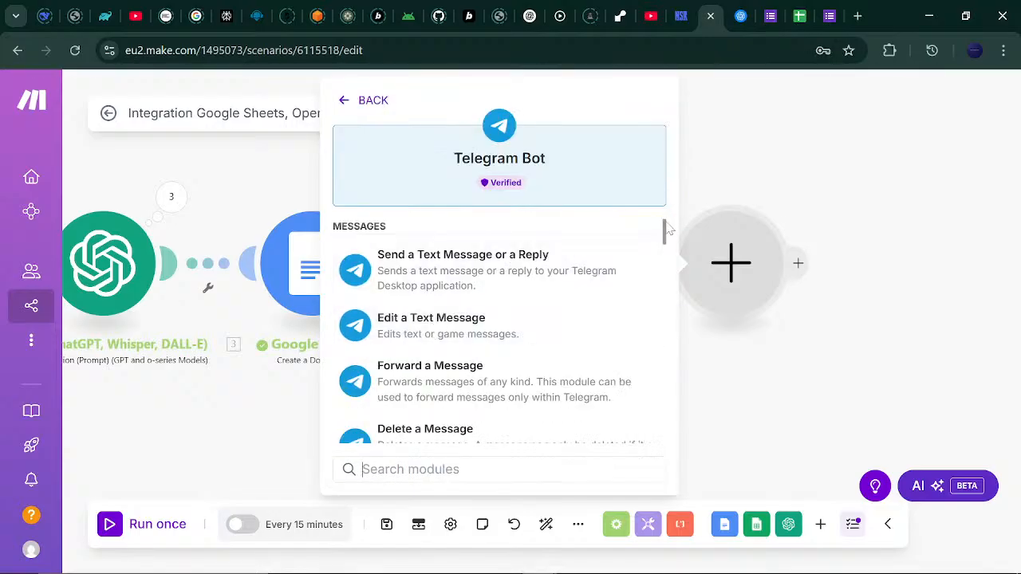
scroll(666, 233, down, 10)
scroll(666, 235, up, 4)
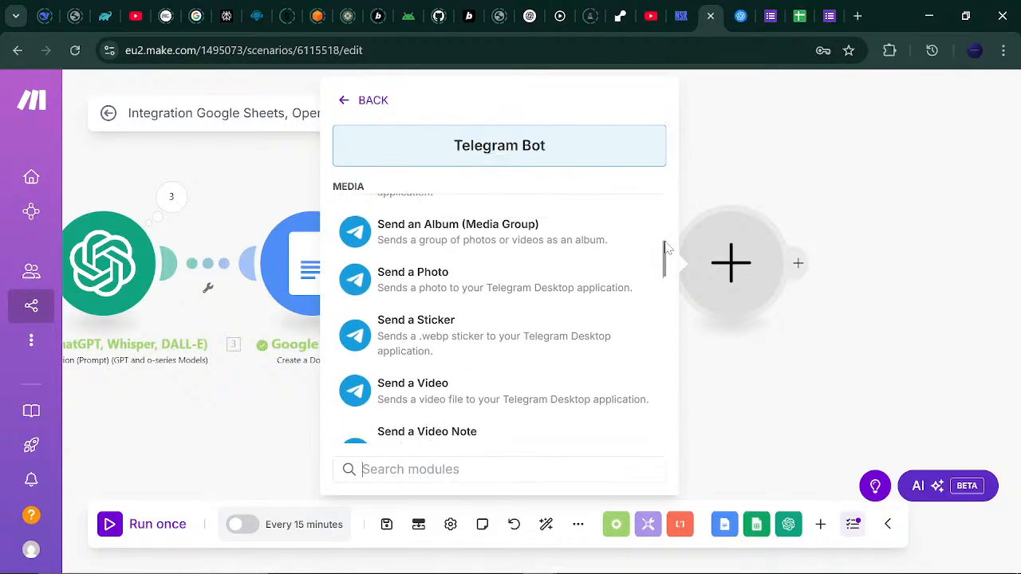
scroll(667, 235, up, 1)
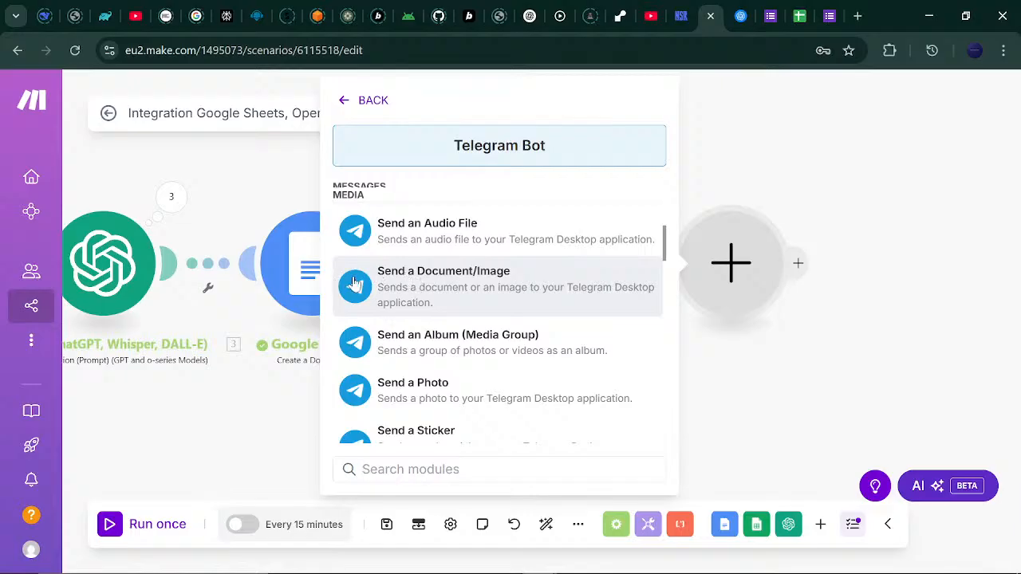
Set the Telegram Bot action to Send a Document/Image and check the existing connections.
click(457, 297)
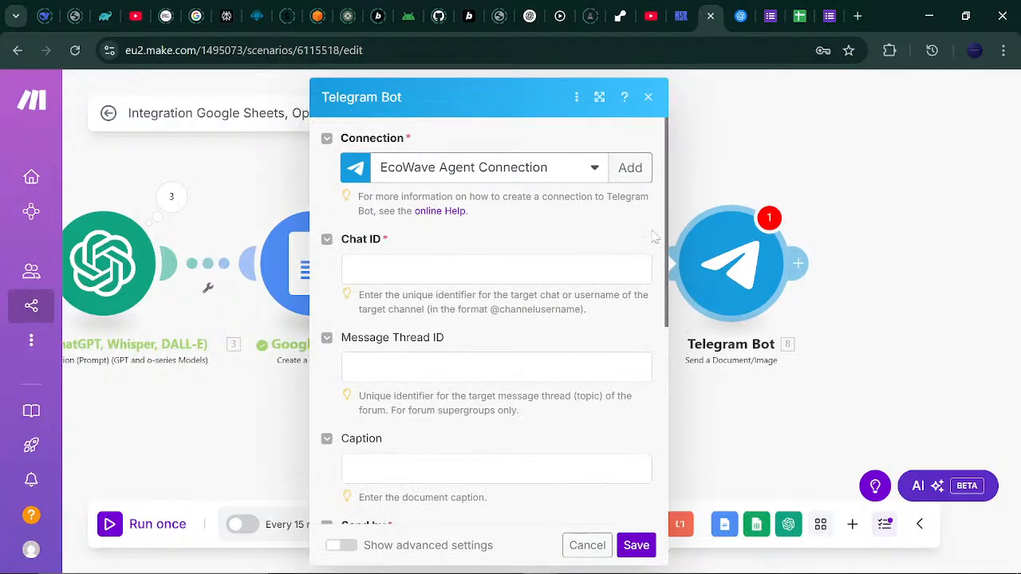
click(604, 174)
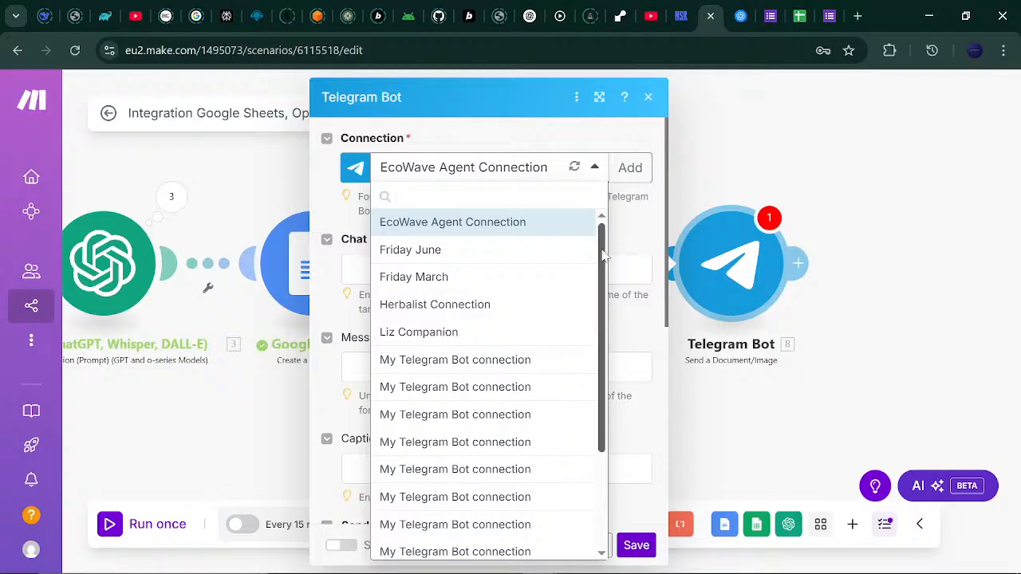
click(626, 195)
Start a new My Telegram Bot connection and clear its autofilled token.
click(624, 168)
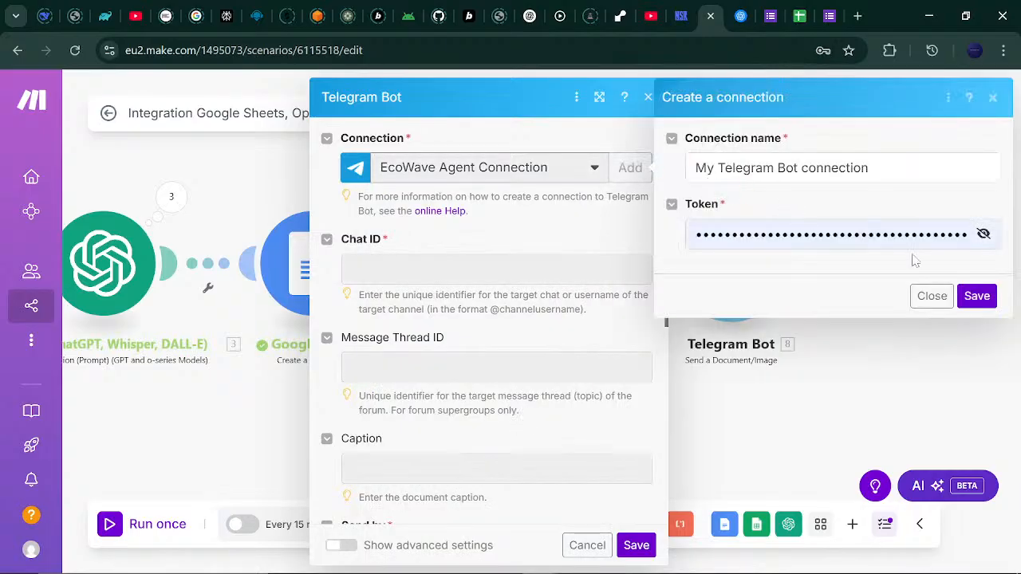
click(918, 234)
key(ctrl+a)
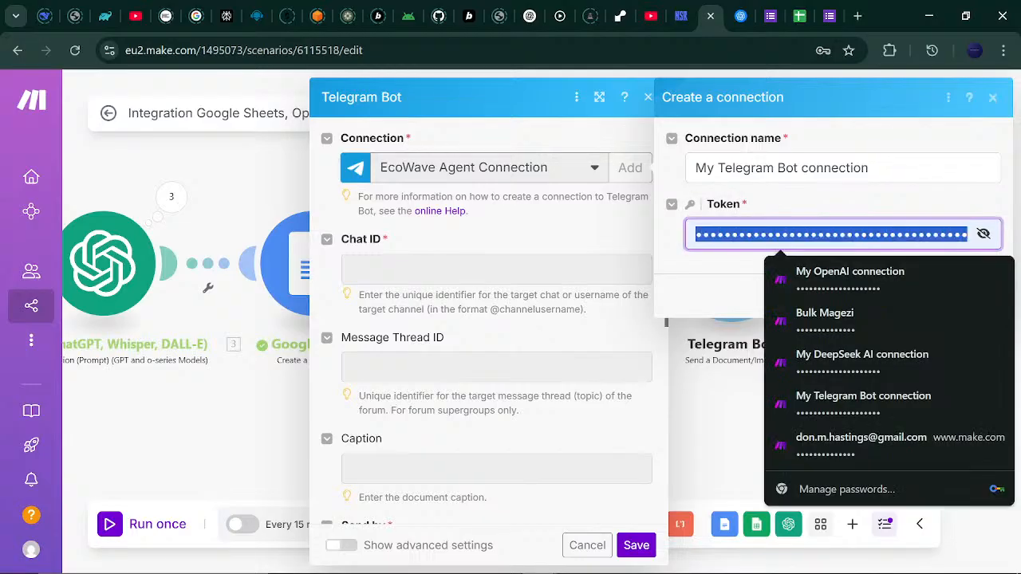
key(BackSpace)
mouse_move(648, 558)
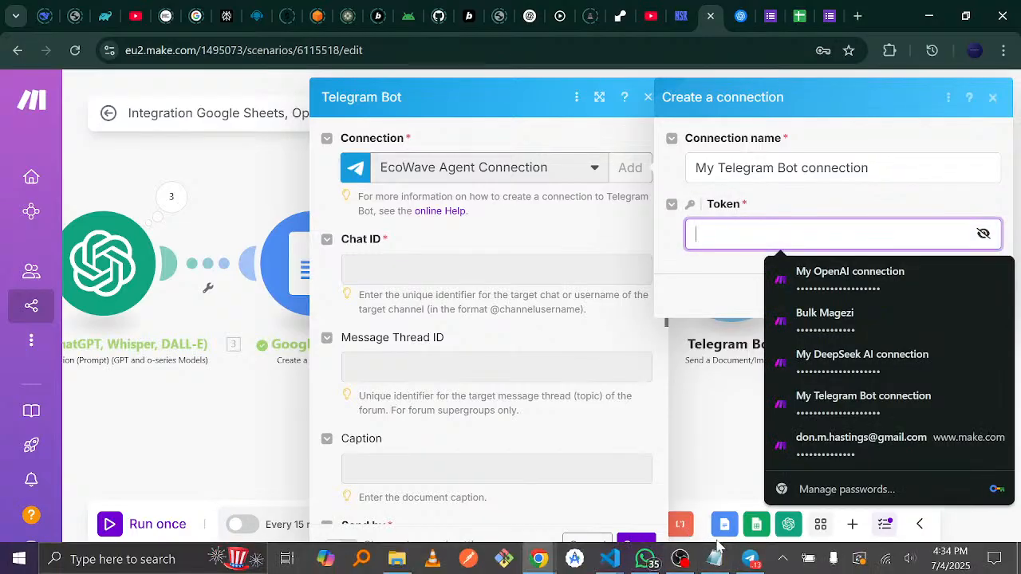
Copy AnnualTechBot's HTTP API token from the BotFather chat in Telegram.
click(742, 567)
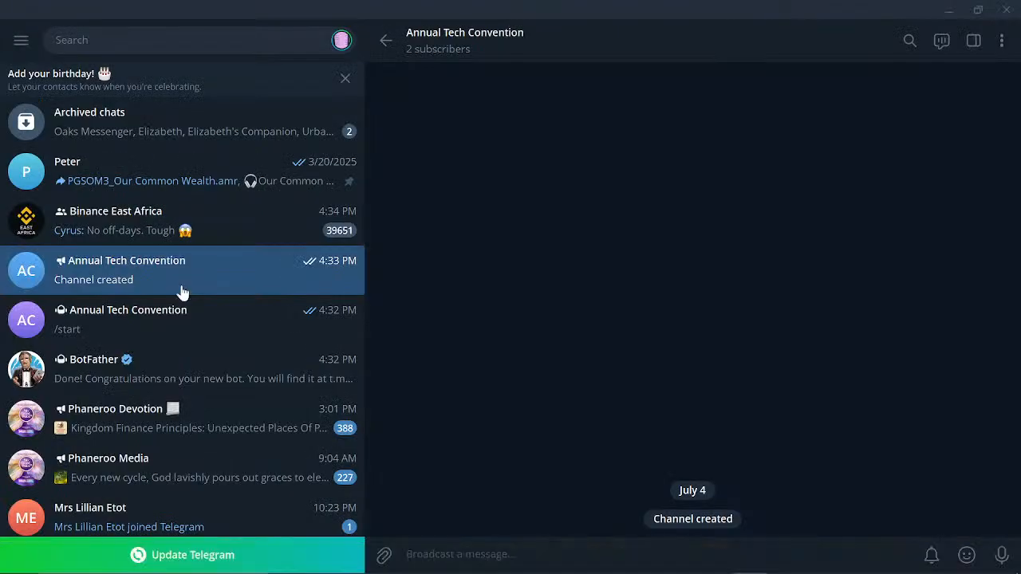
click(158, 361)
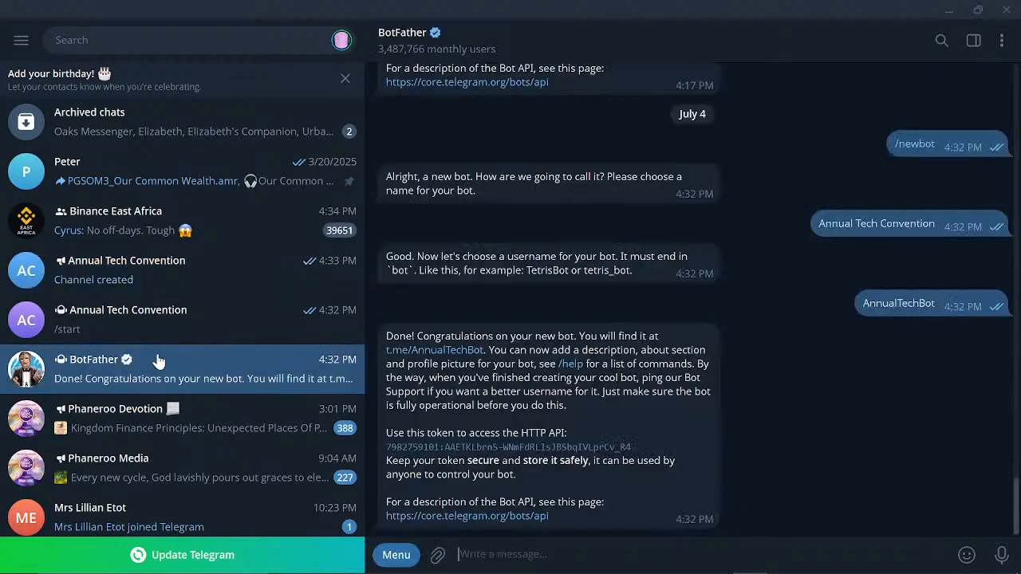
click(488, 453)
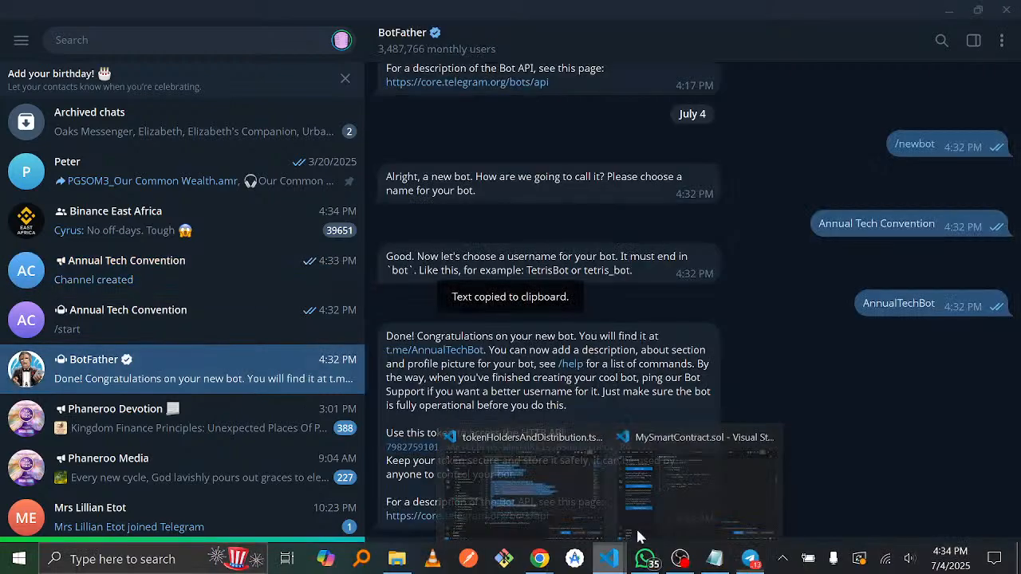
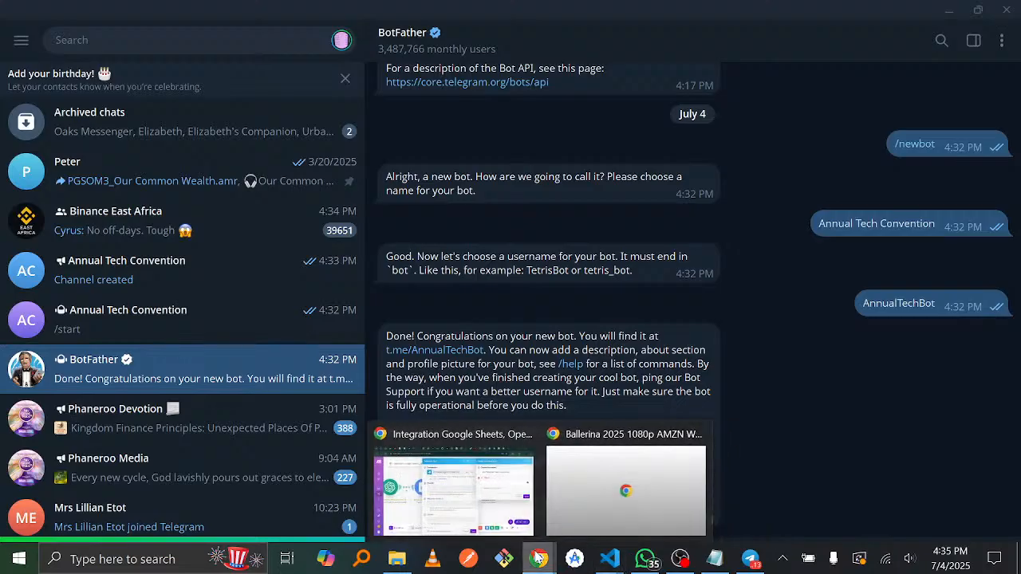
Bring the Make scenario editor in Chrome back to the front.
click(513, 516)
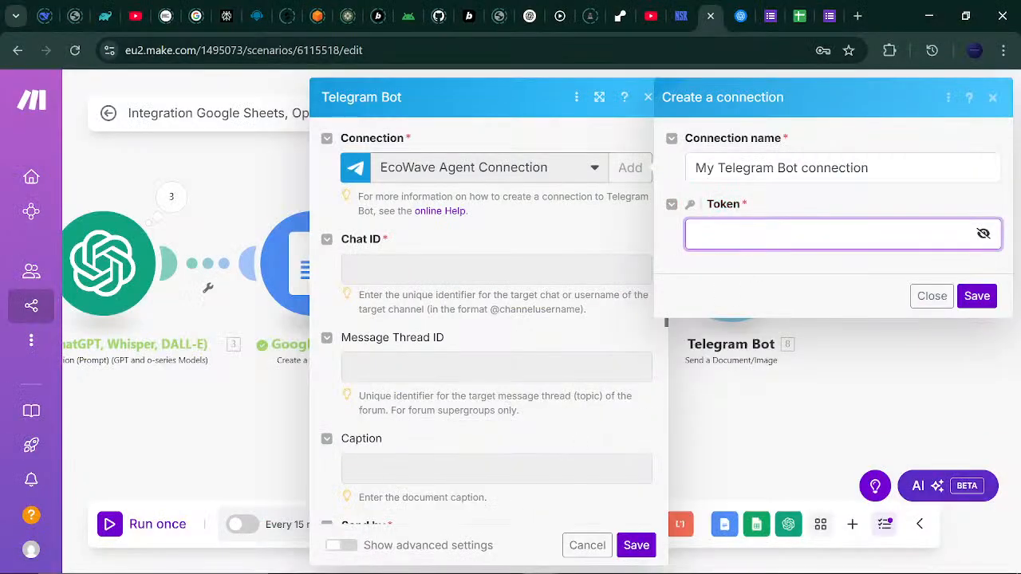
Paste the bot token into the new connection and save it, declining the browser's password prompt.
key(ctrl+v)
click(977, 296)
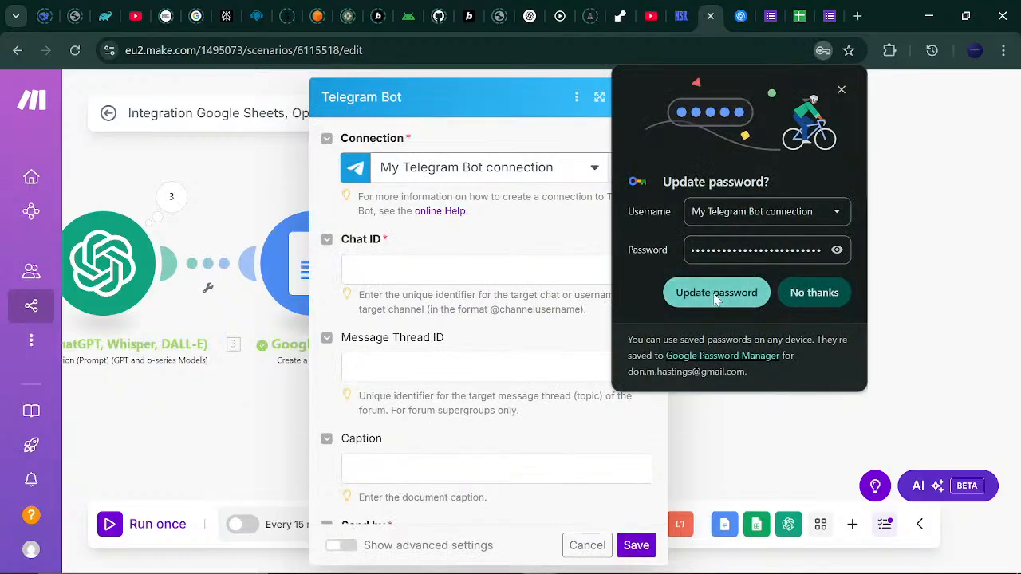
click(810, 301)
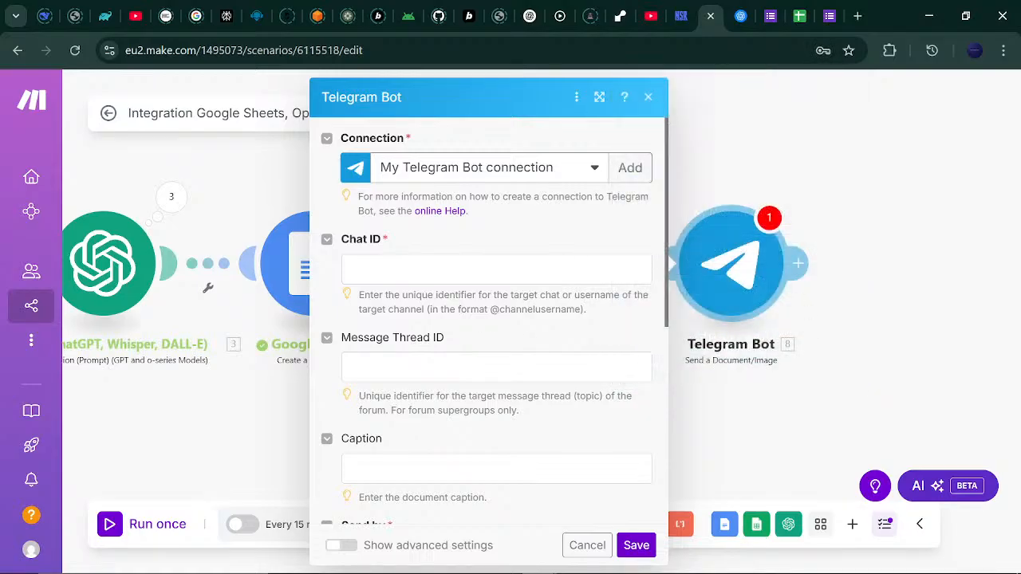
click(511, 268)
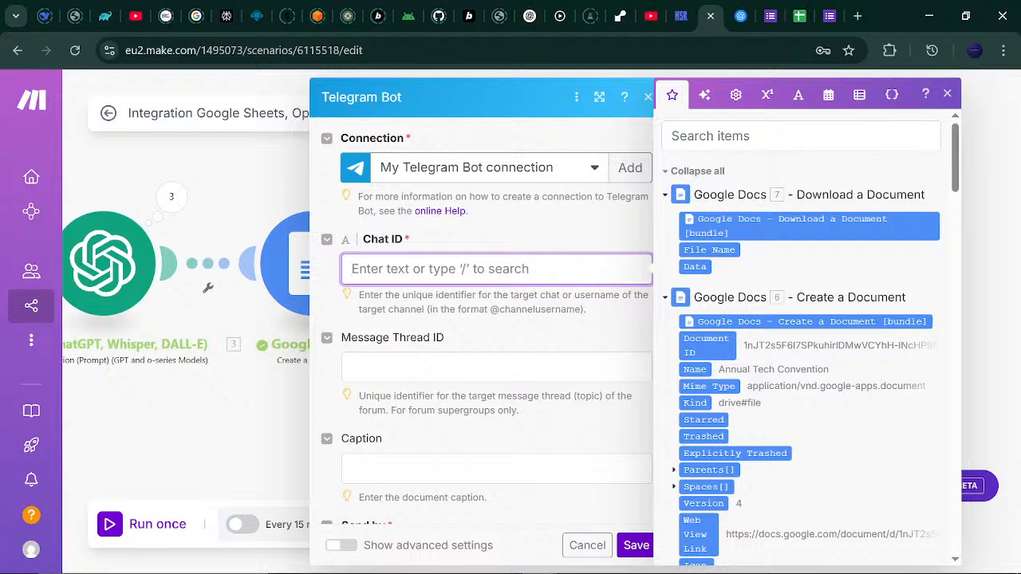
Add a bot connection named Annual Tech, replace its token with the copied bot token, and save it.
click(627, 167)
click(878, 168)
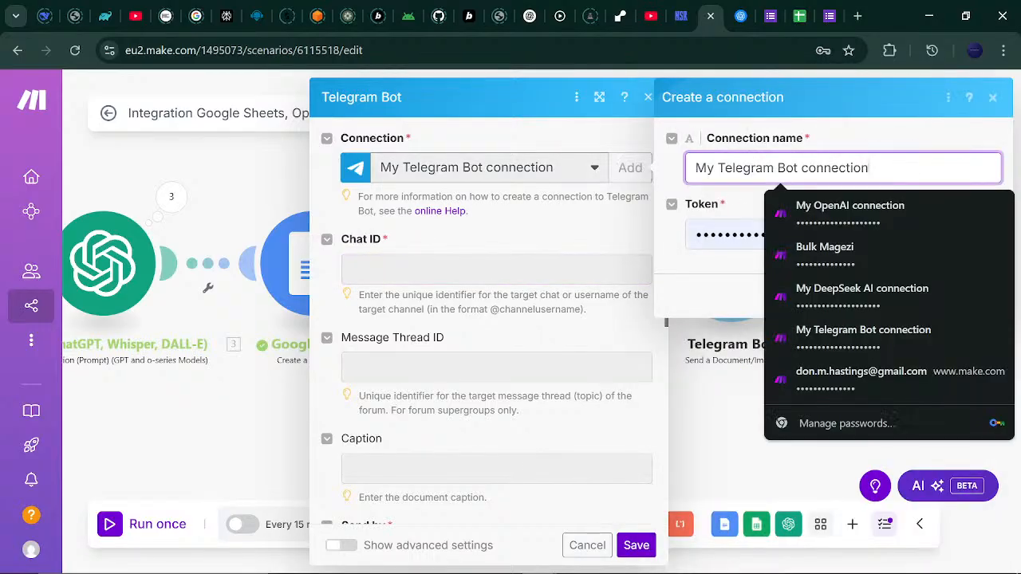
drag(877, 168, 616, 155)
key(BackSpace)
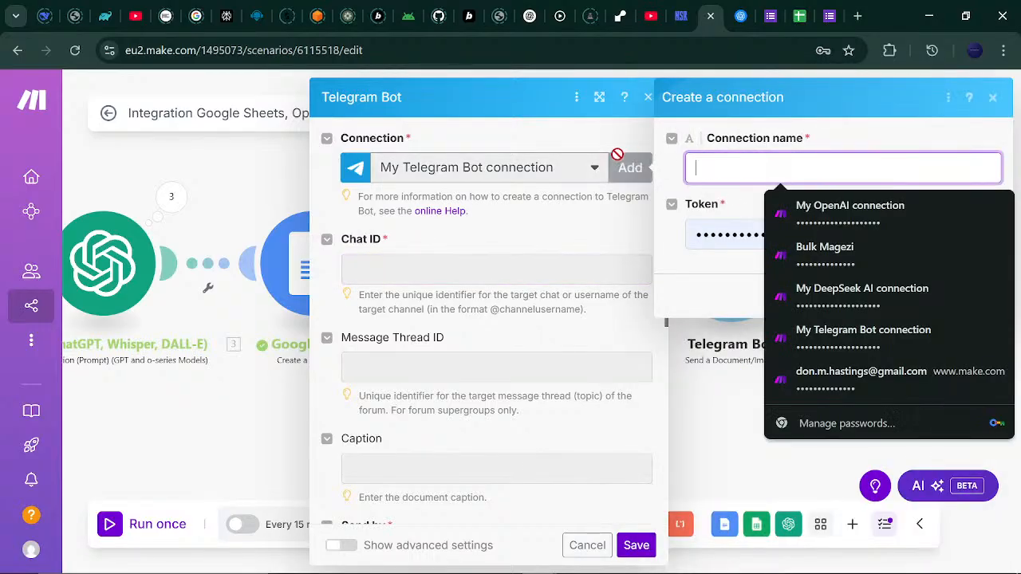
text(Annual)
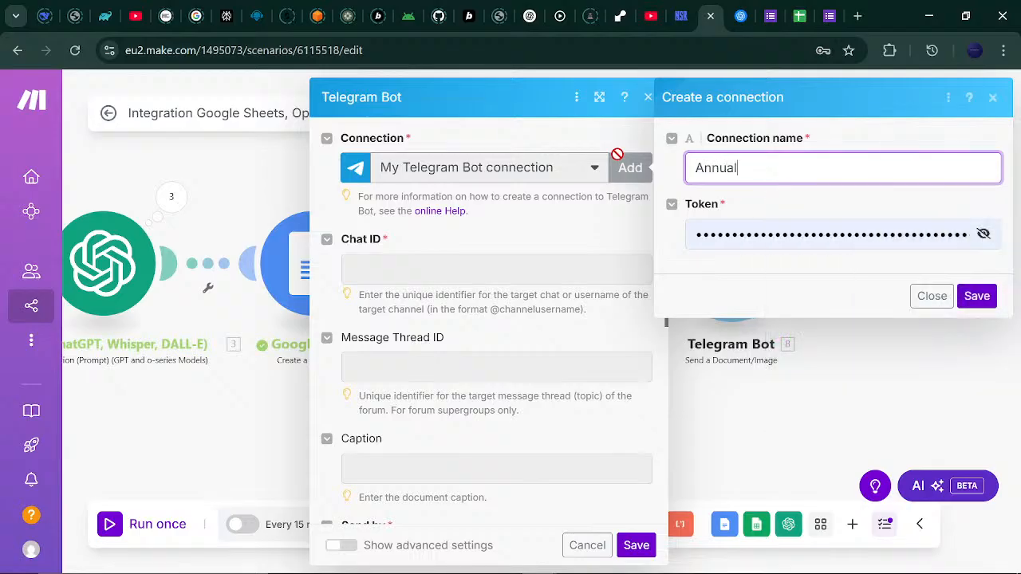
text( Tech)
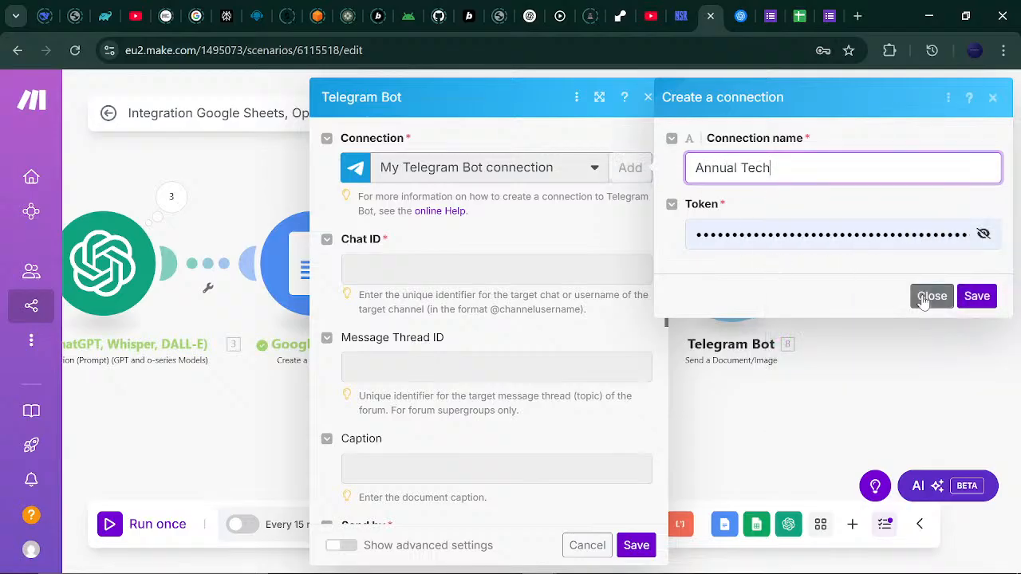
click(969, 244)
click(954, 234)
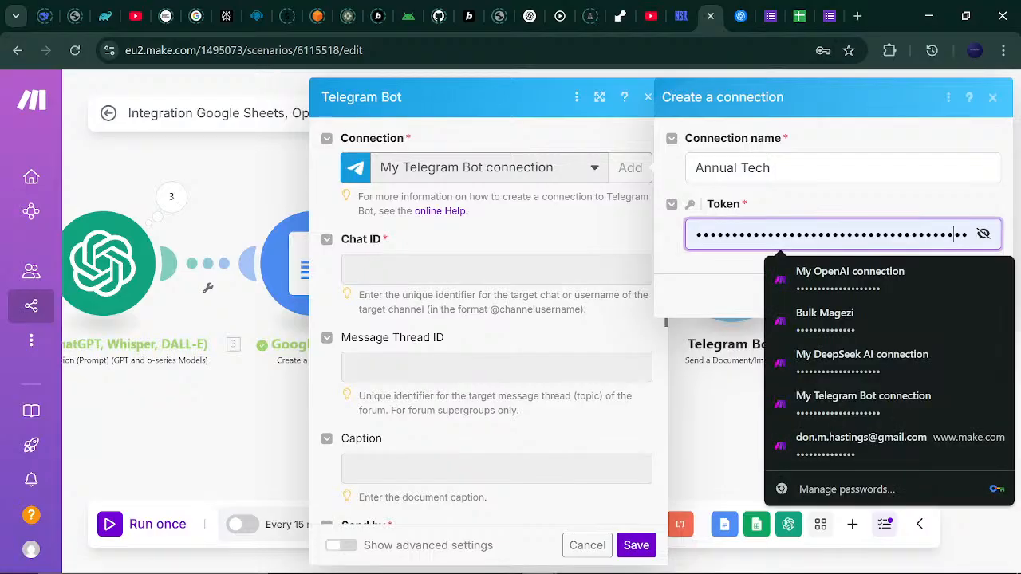
key(ctrl+a)
key(BackSpace)
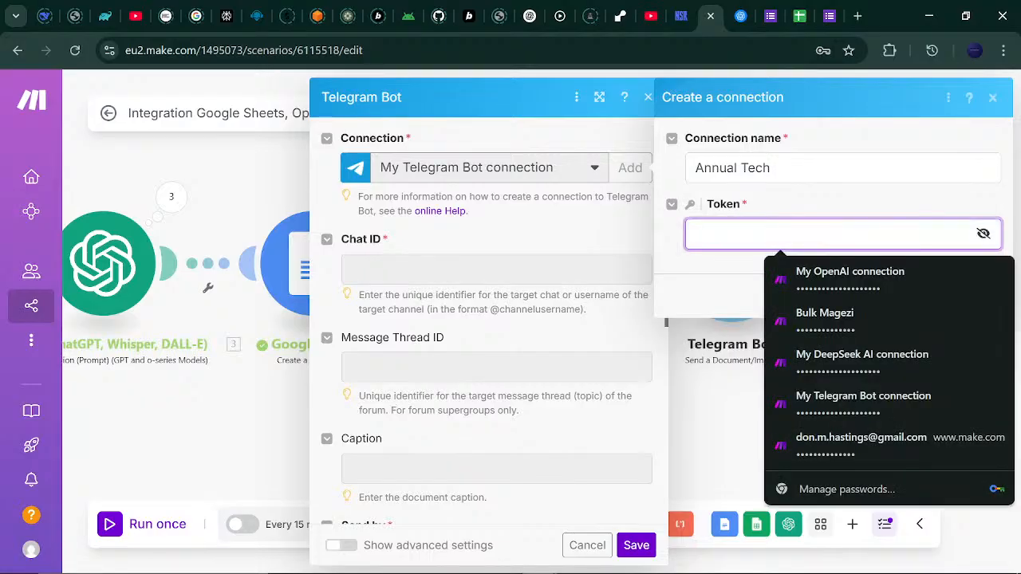
key(ctrl+v)
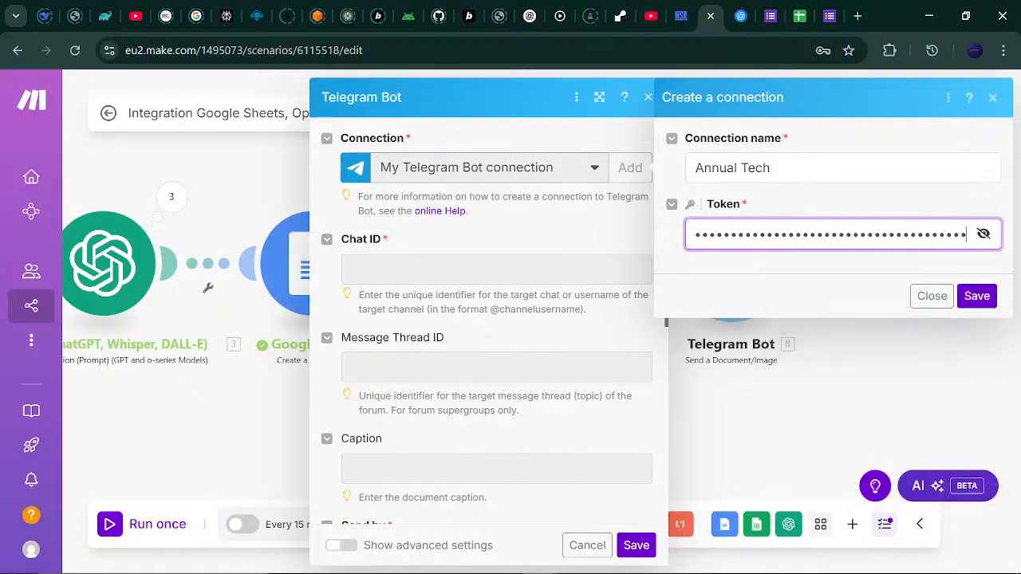
click(980, 296)
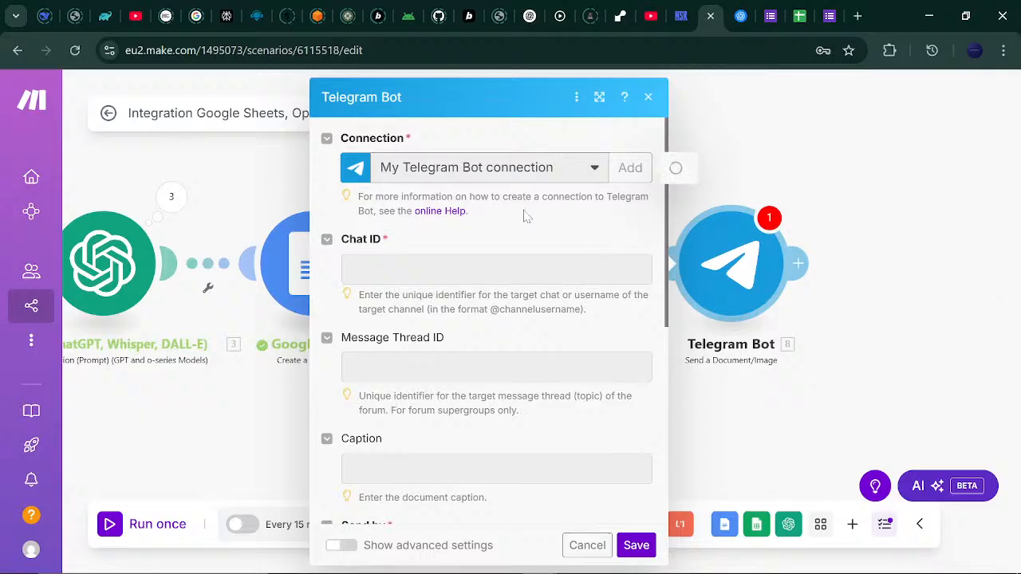
Start the Chat ID with @, then look up the channel in Telegram.
click(496, 270)
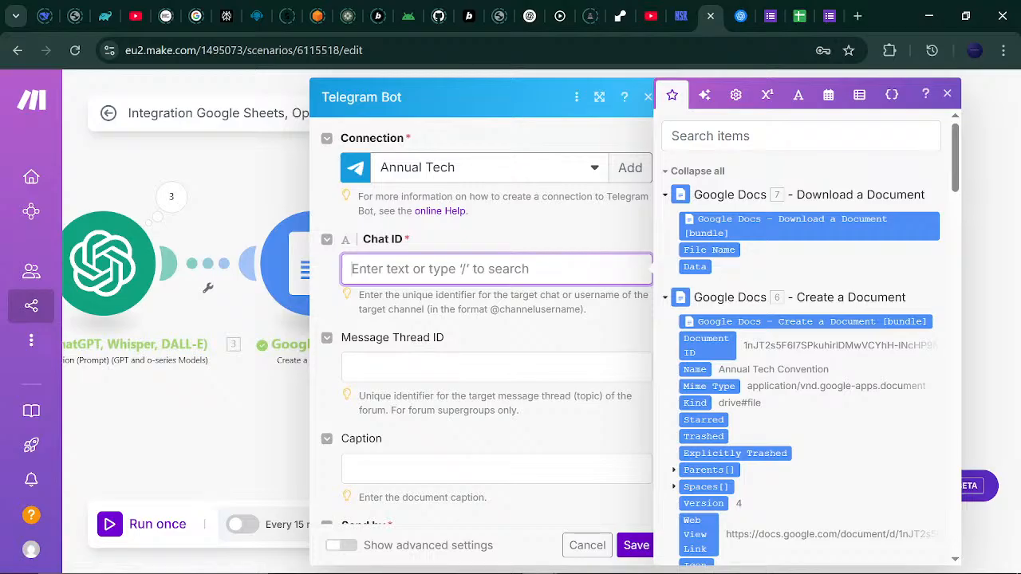
text(@)
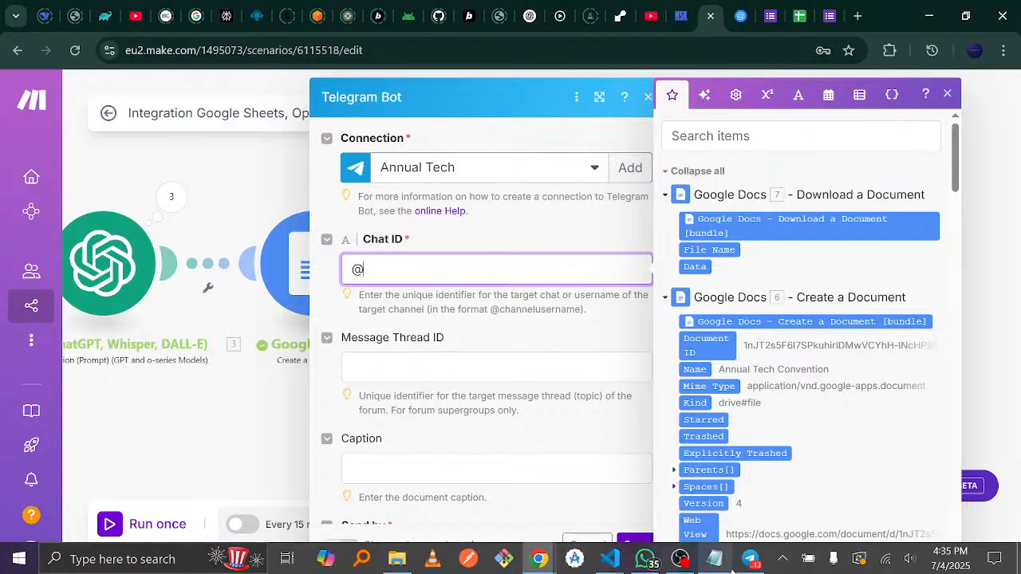
click(751, 561)
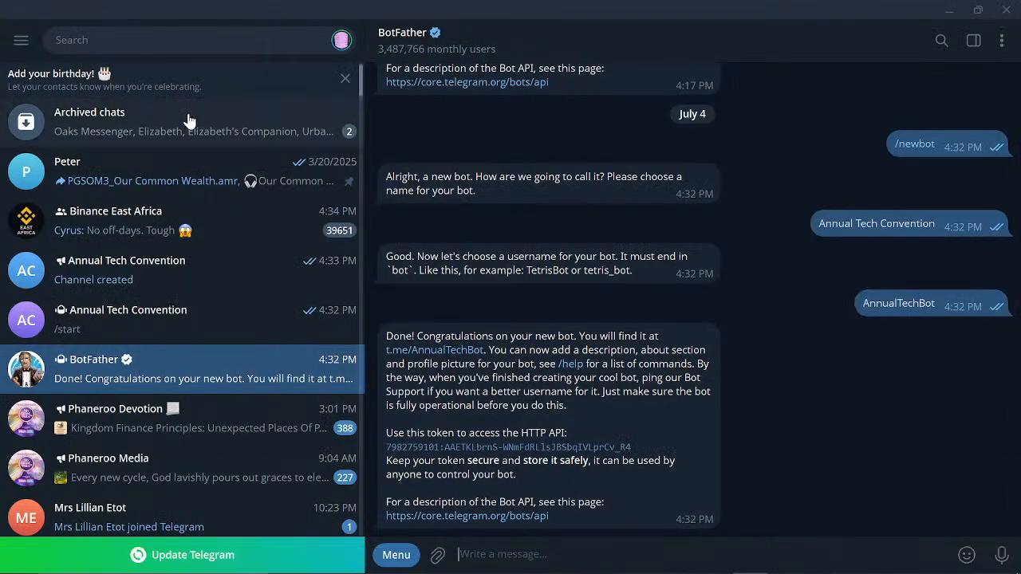
Open the Annual Tech Convention channel's info to find its public link t.me/annualtech.
click(144, 269)
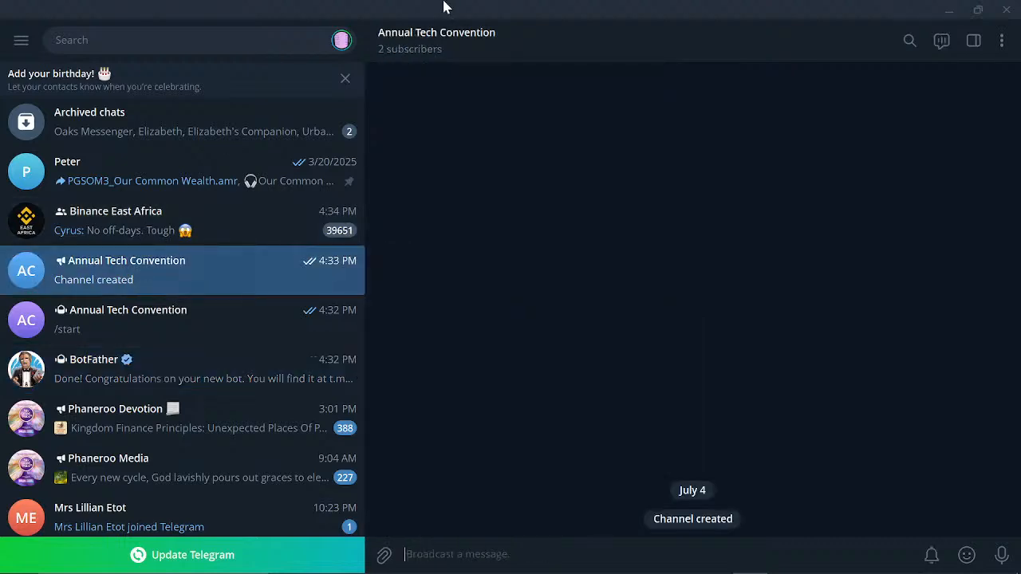
click(505, 60)
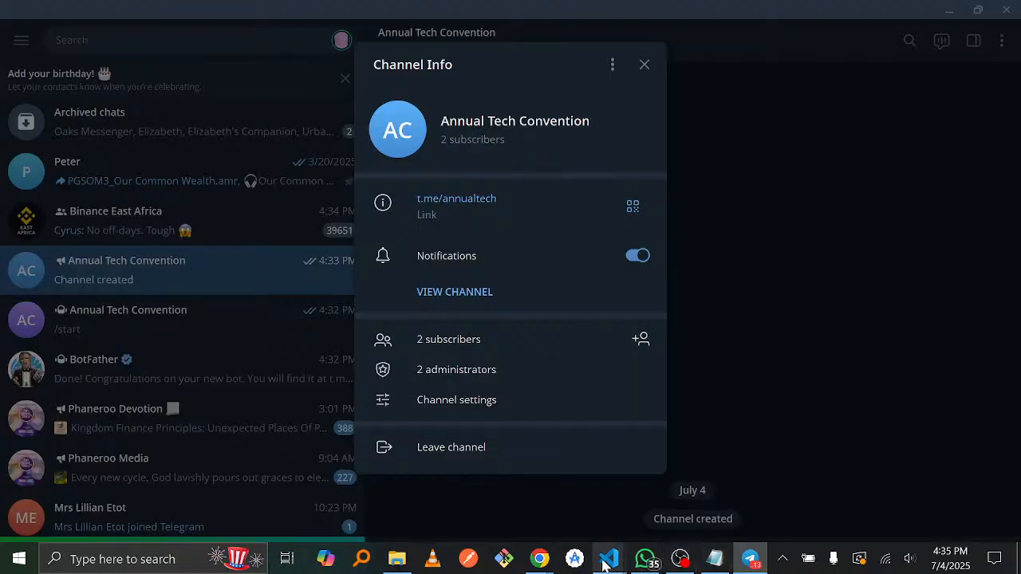
mouse_move(555, 564)
click(454, 487)
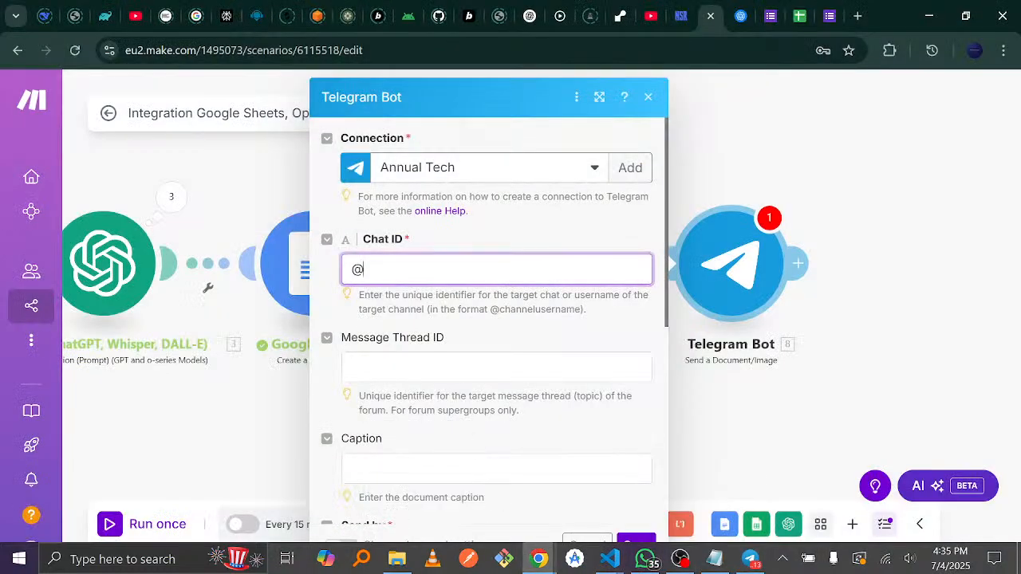
text(annual)
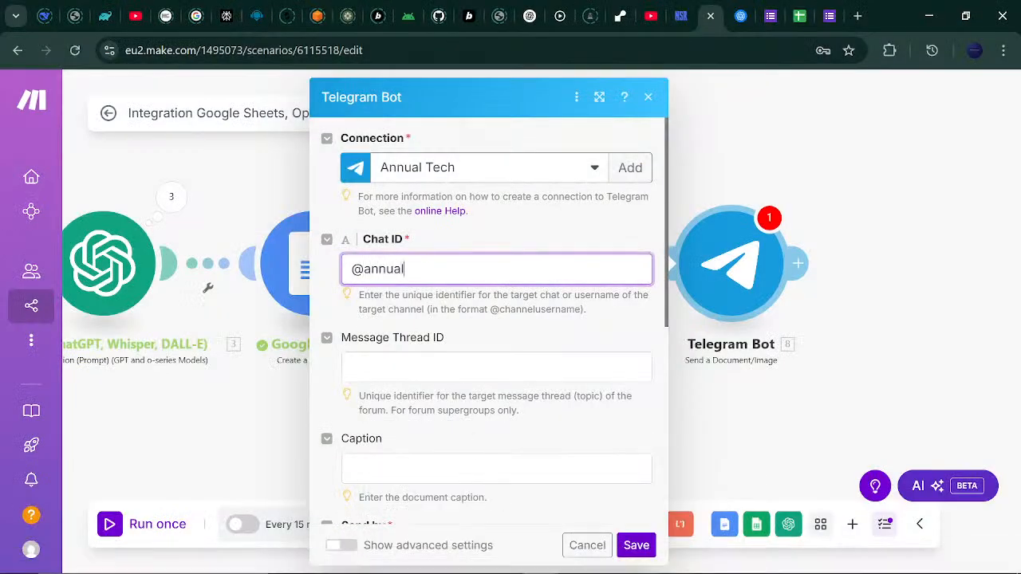
text(tech)
drag(667, 220, 672, 405)
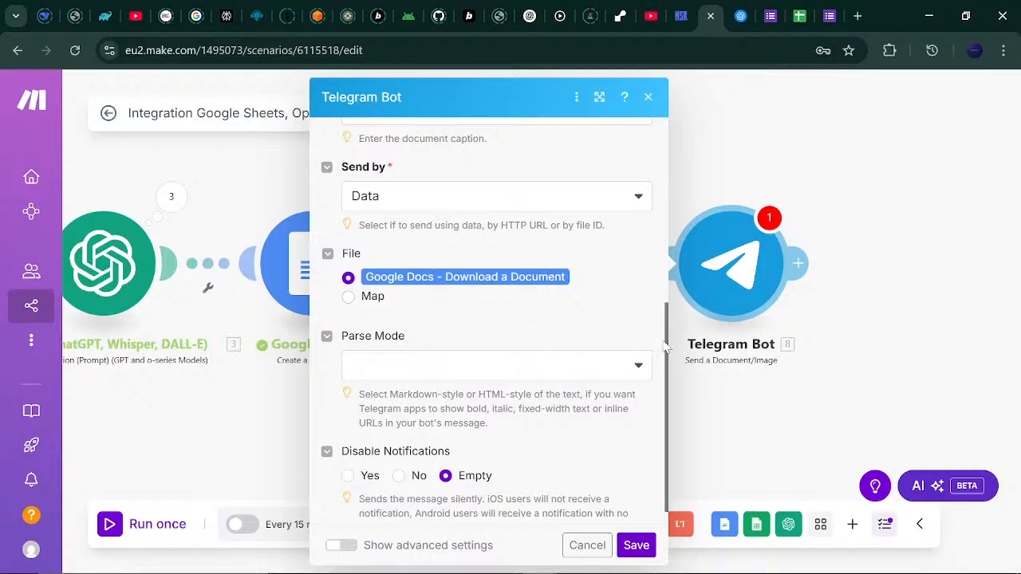
drag(668, 346, 645, 279)
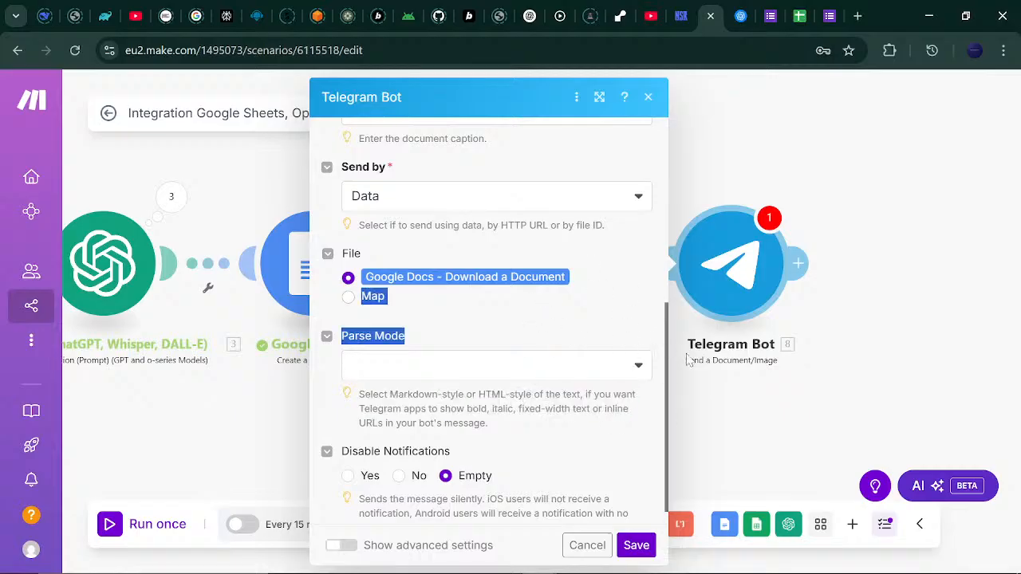
click(605, 319)
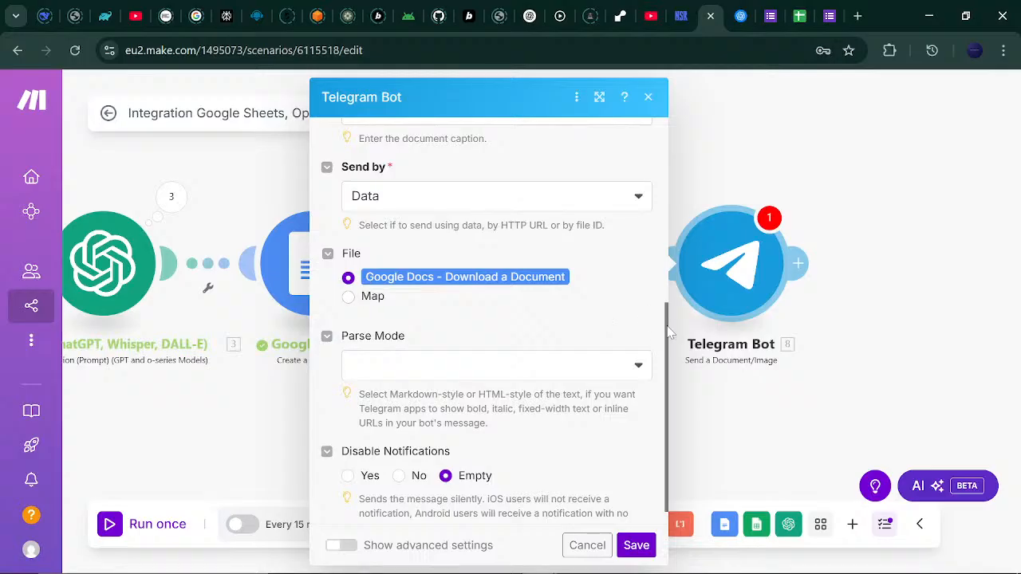
drag(668, 332, 663, 211)
Write the caption 'Hello [Full Name] Thank you for your interest in the Annual Tech Convention. Find your personalized letter attached.'.
click(497, 342)
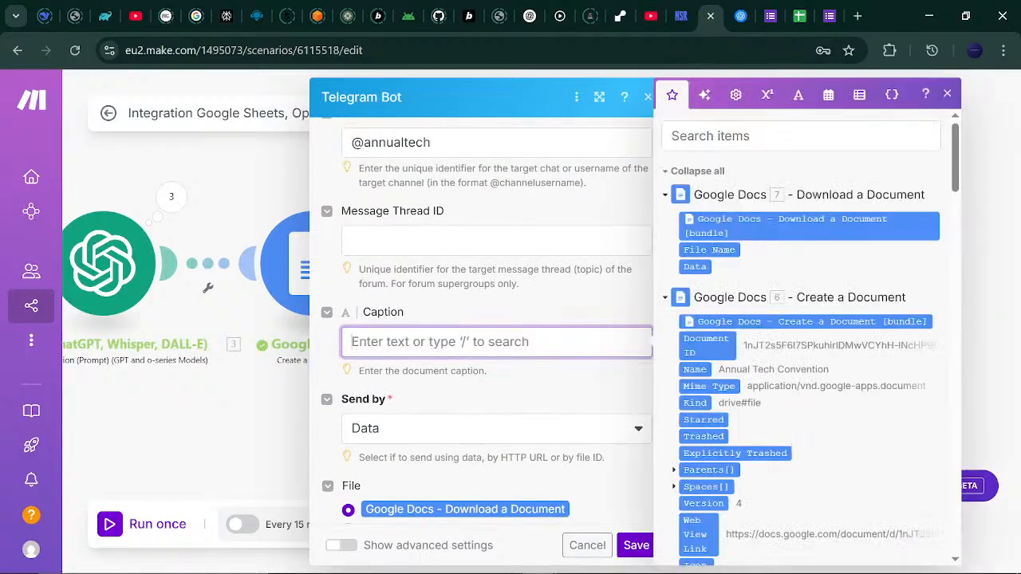
text(Hello)
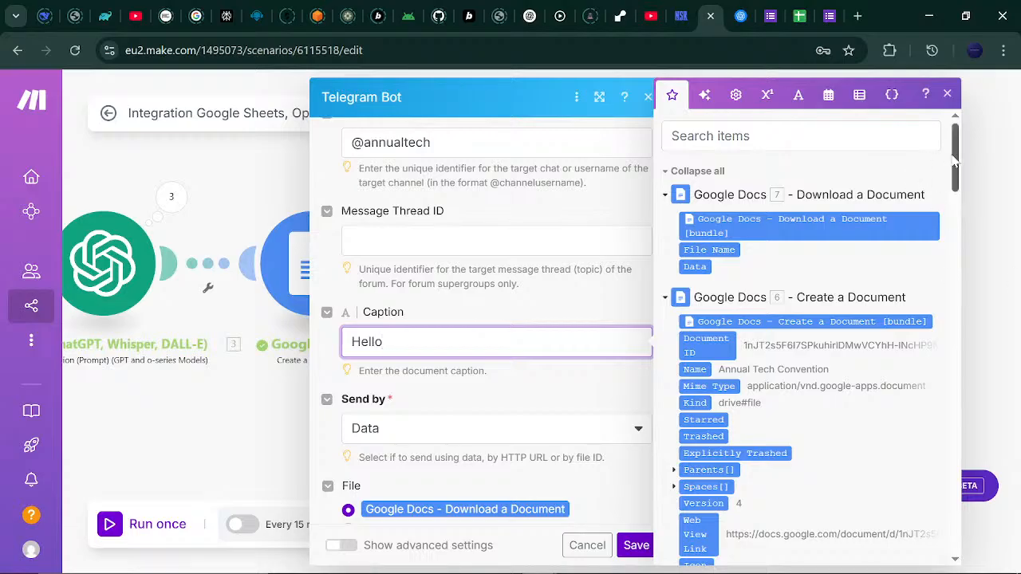
drag(955, 159, 955, 484)
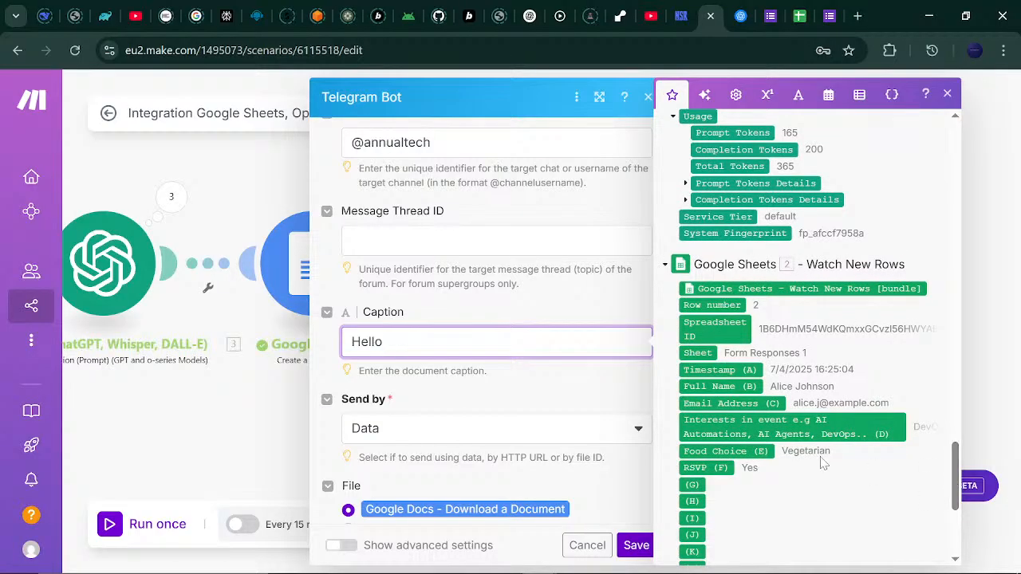
click(735, 388)
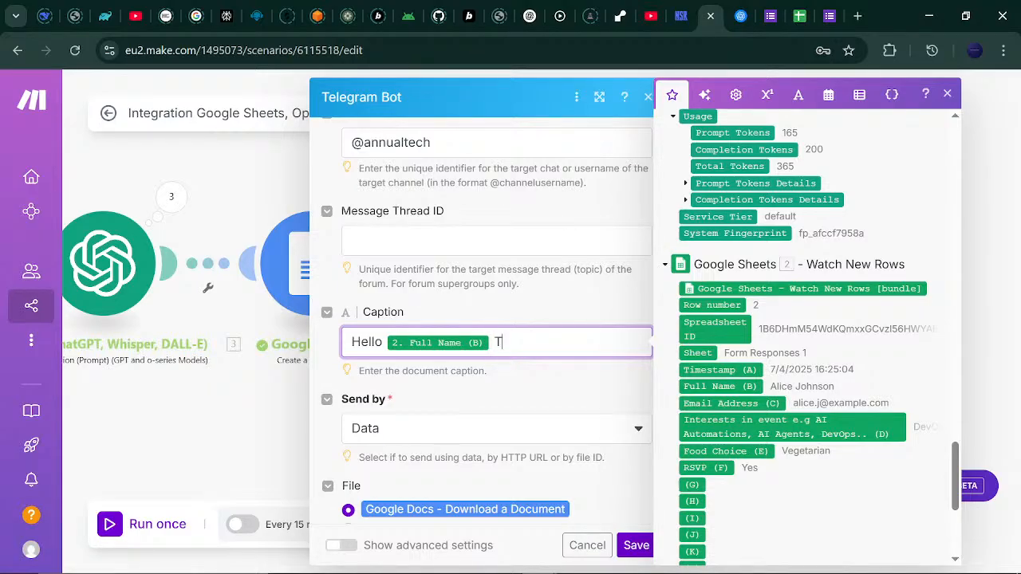
text(hank you for your in)
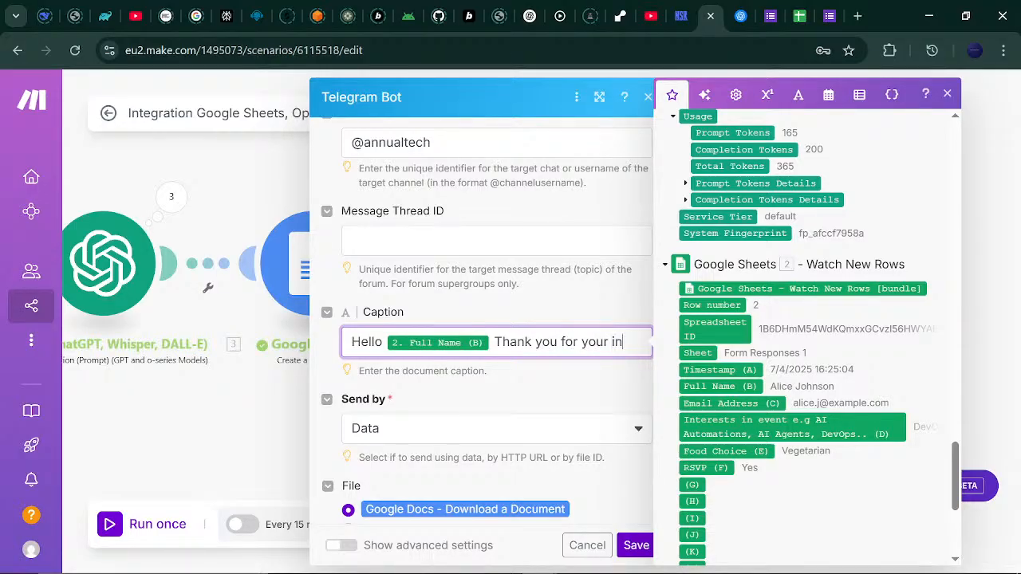
text(terest i)
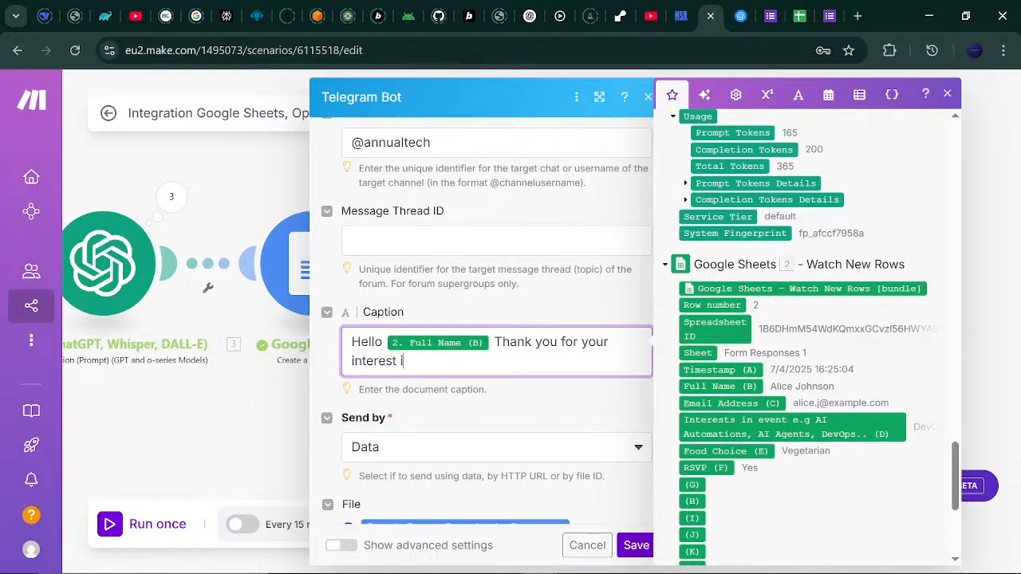
text(n the Annual tech)
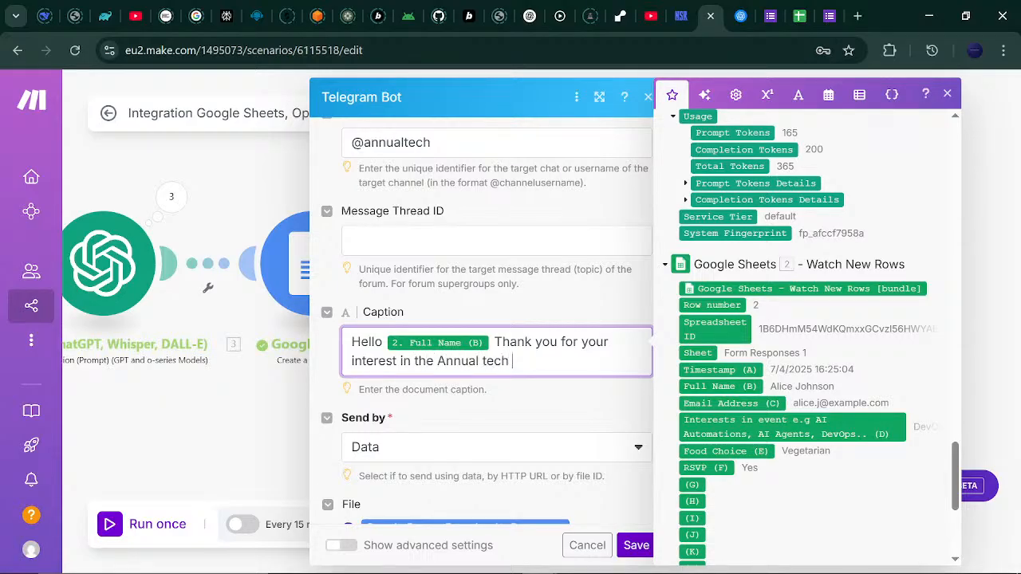
key(BackSpace)
key(BackSpace)
key(BackSpace)
text(Tech Conventi)
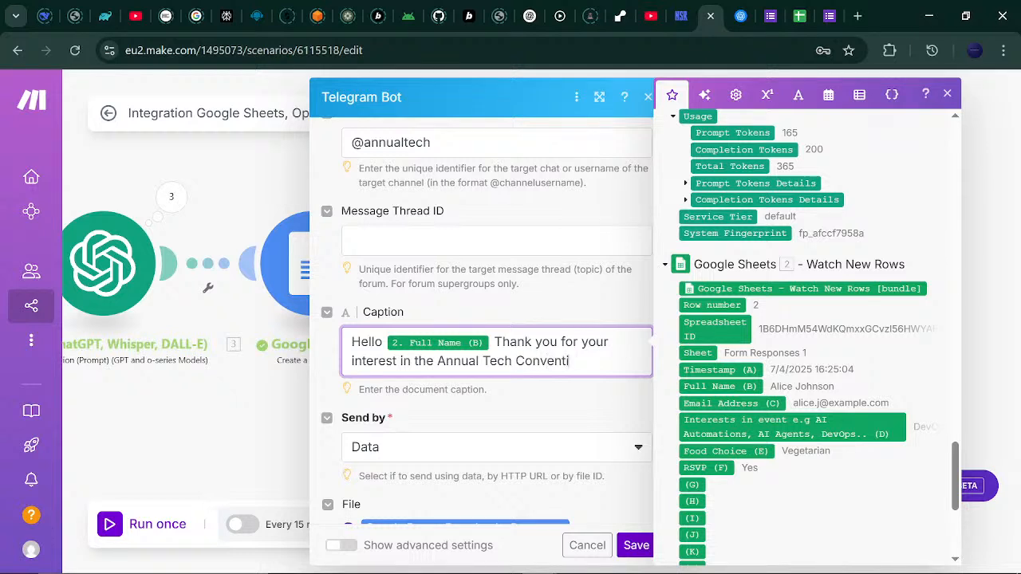
text(on. Find the)
key(BackSpace)
key(BackSpace)
key(BackSpace)
text(you )
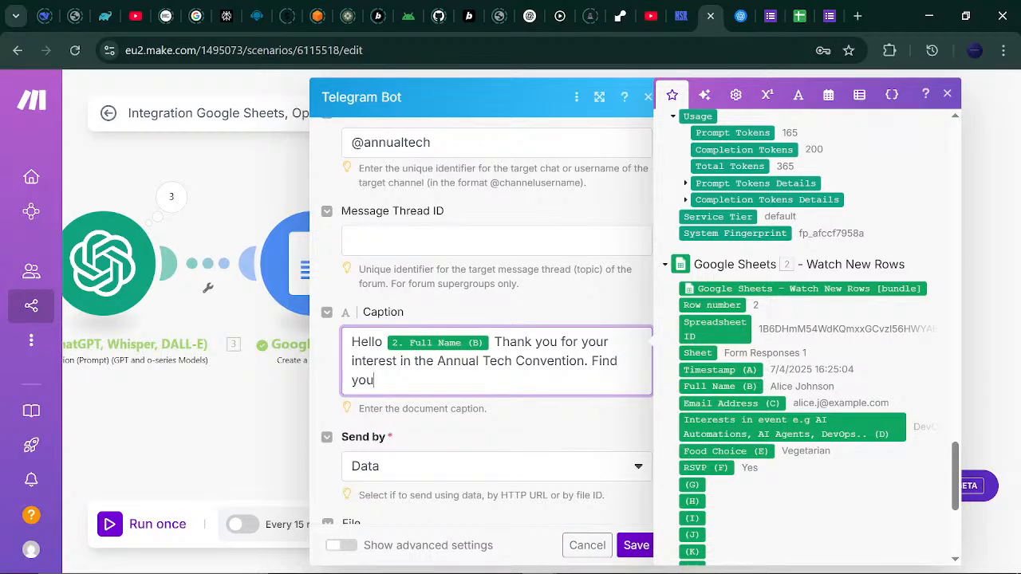
text(perosna)
key(BackSpace)
key(BackSpace)
key(BackSpace)
key(BackSpace)
text(sonalized lette)
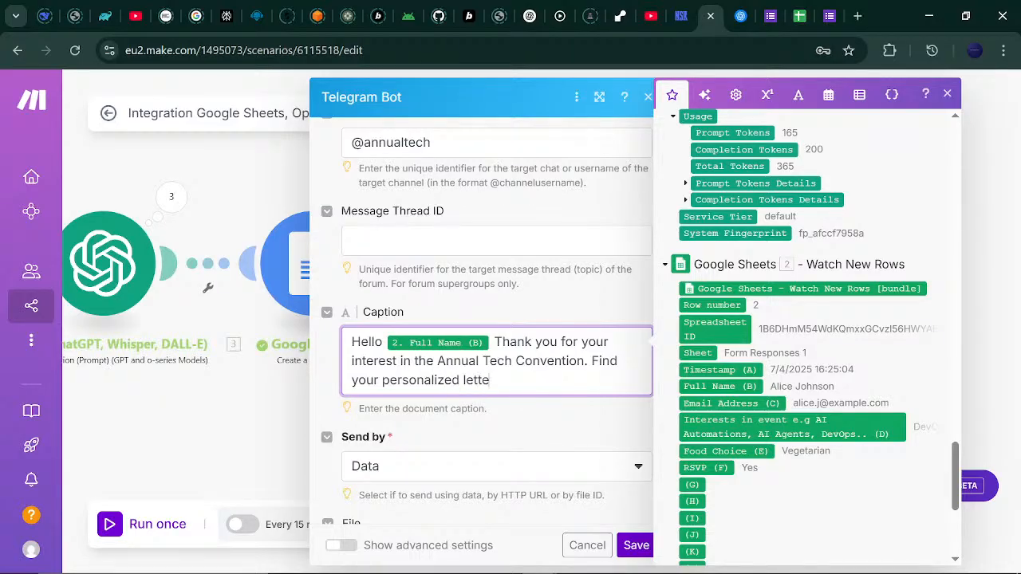
text(ttached.)
click(576, 430)
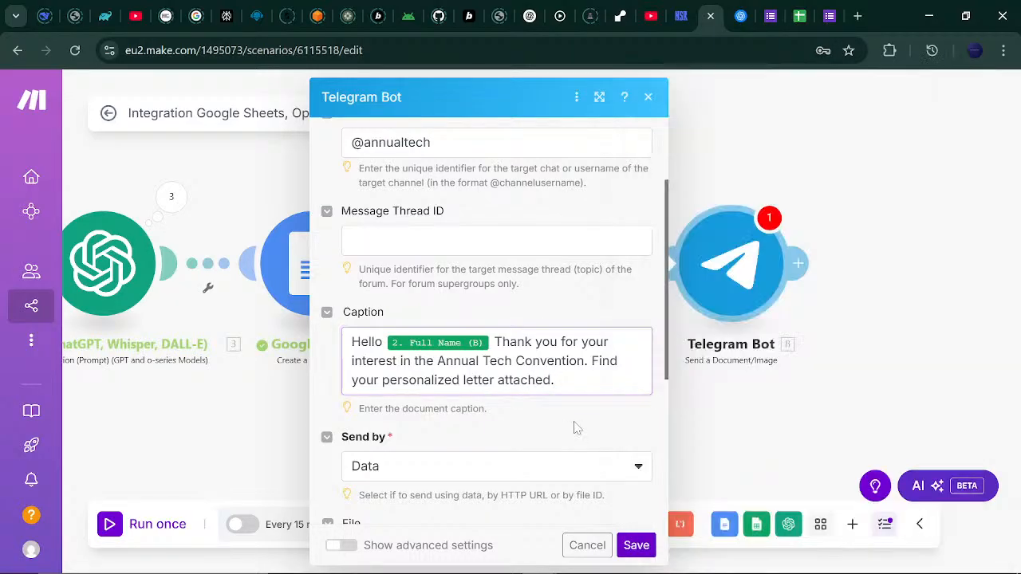
Save the Telegram Bot module settings, then run the whole scenario once as a test.
click(638, 547)
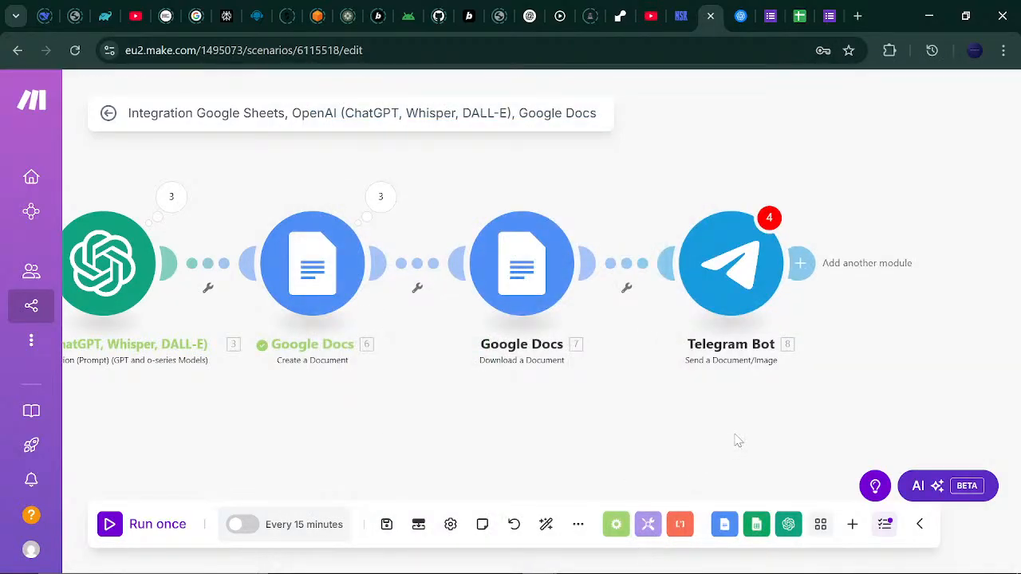
click(750, 253)
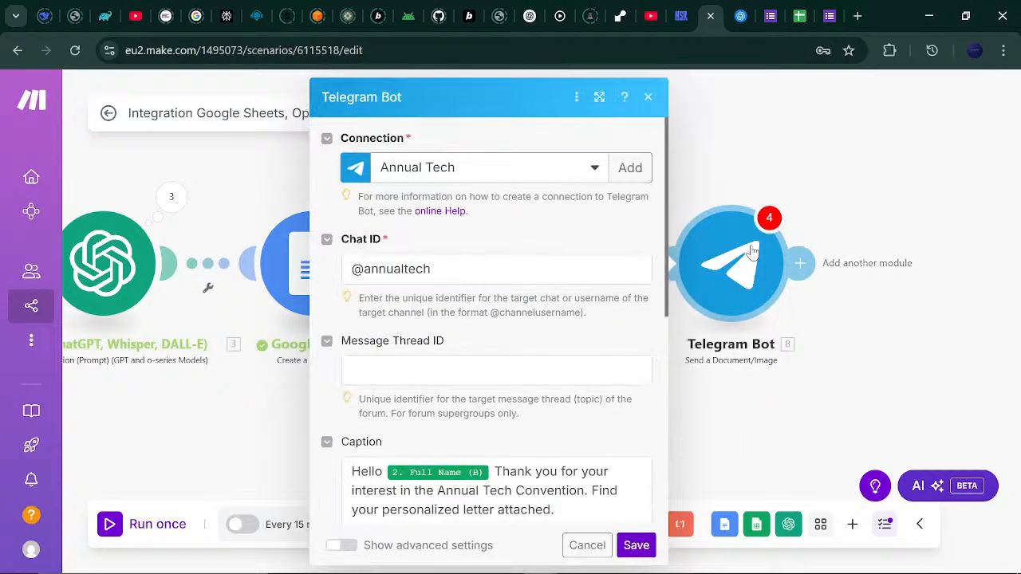
click(637, 549)
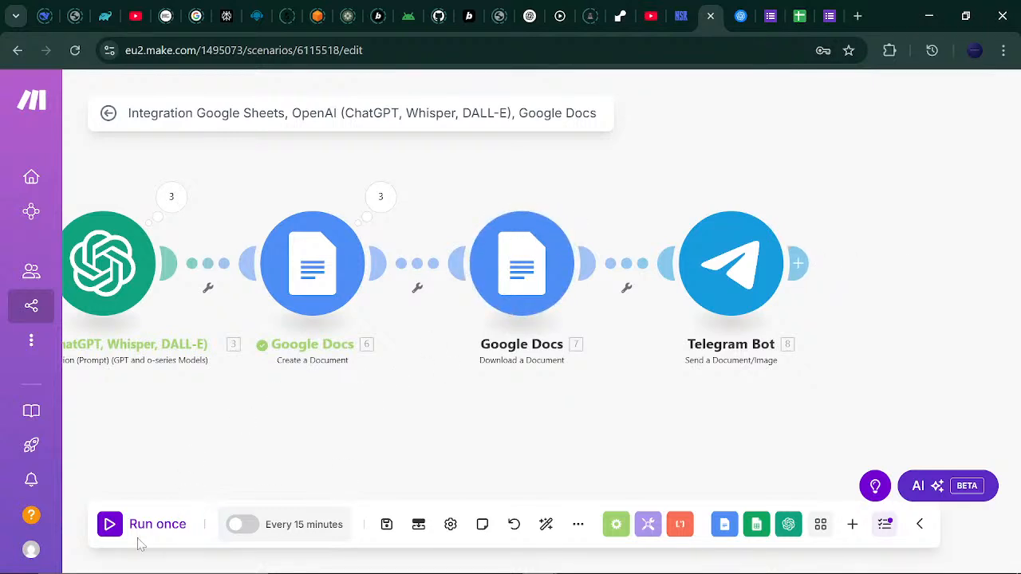
click(114, 529)
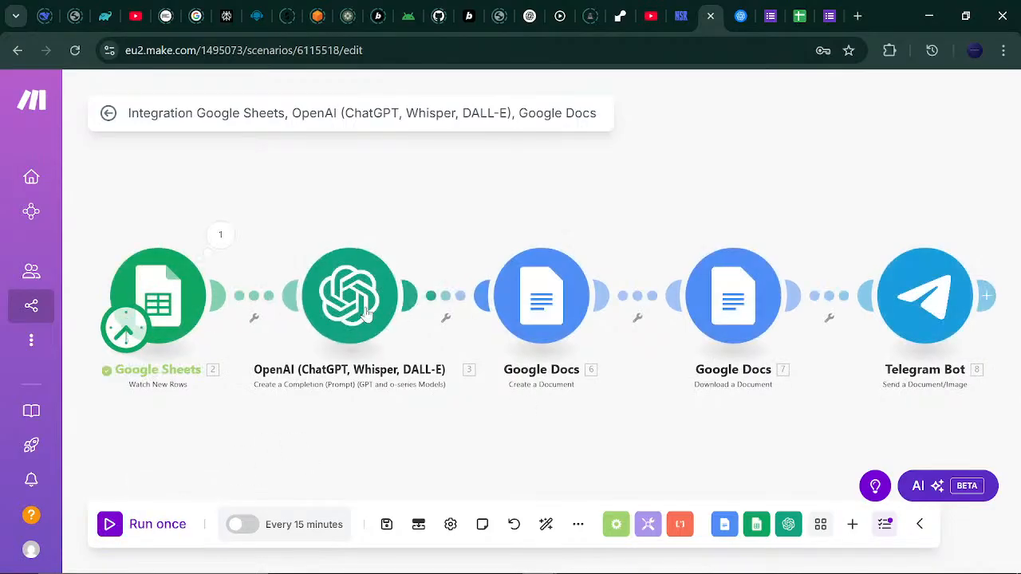
Inspect the Google Sheets step's run result, then switch to the Annual Tech Convention (Responses) tab.
click(219, 238)
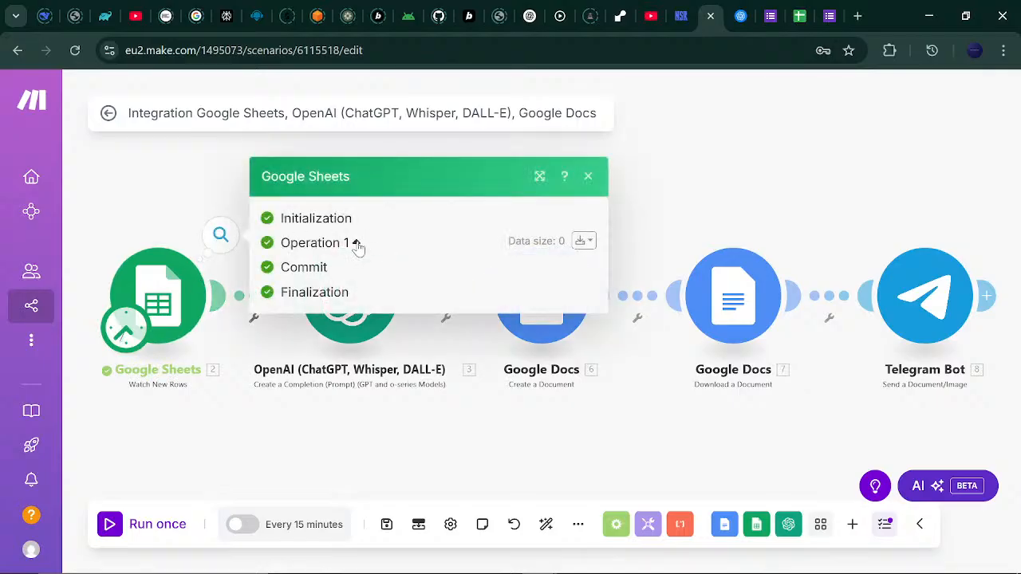
click(591, 176)
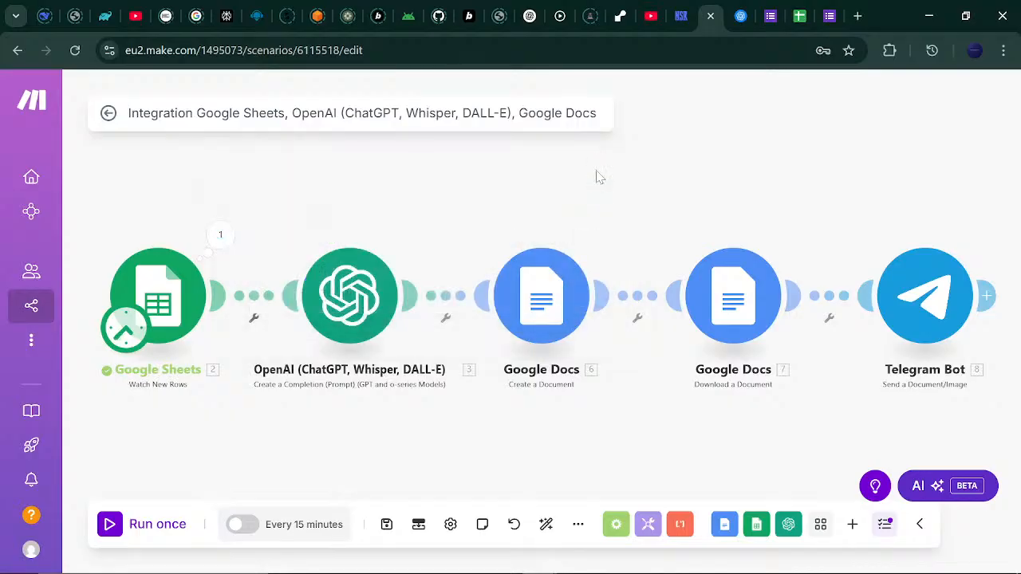
click(799, 10)
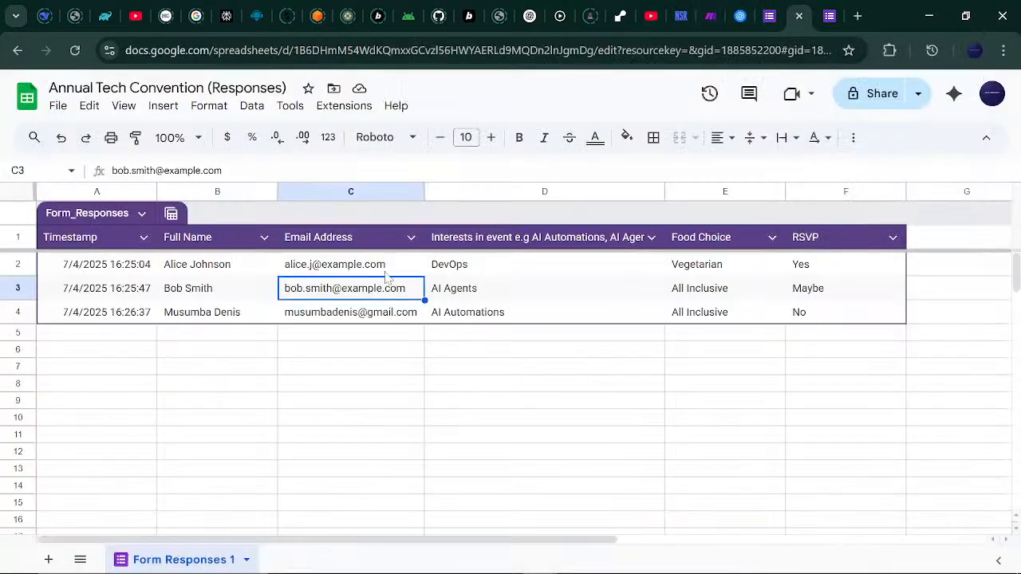
mouse_move(638, 571)
On the Annual Tech Convention form, enter the respondent's full name and e-mail address.
click(771, 15)
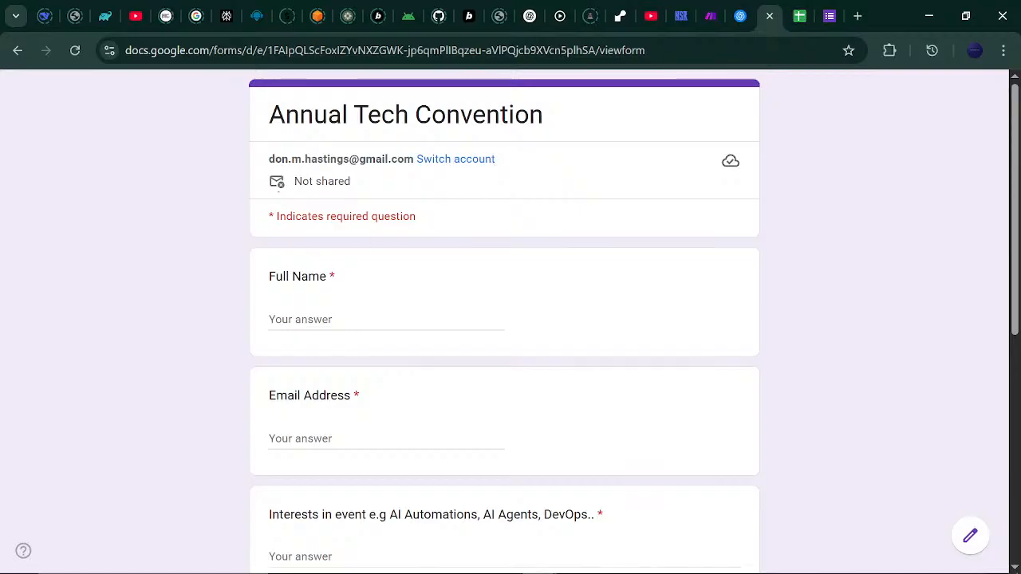
click(316, 320)
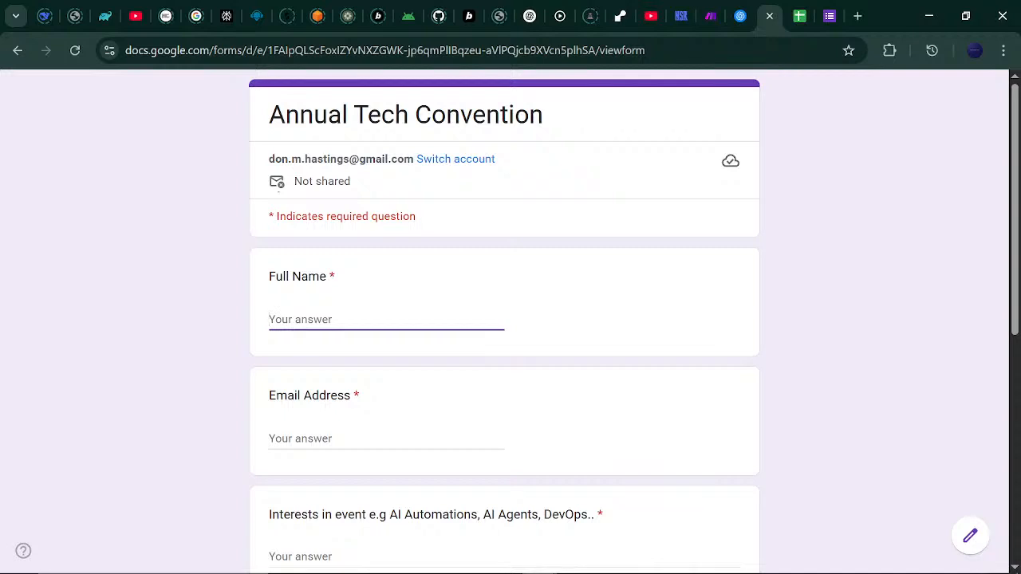
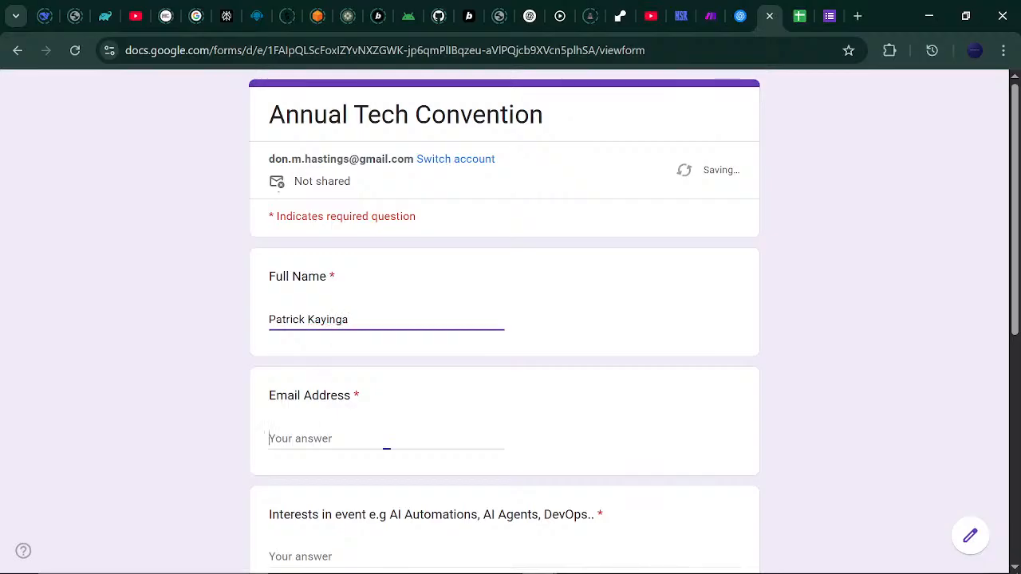
click(388, 446)
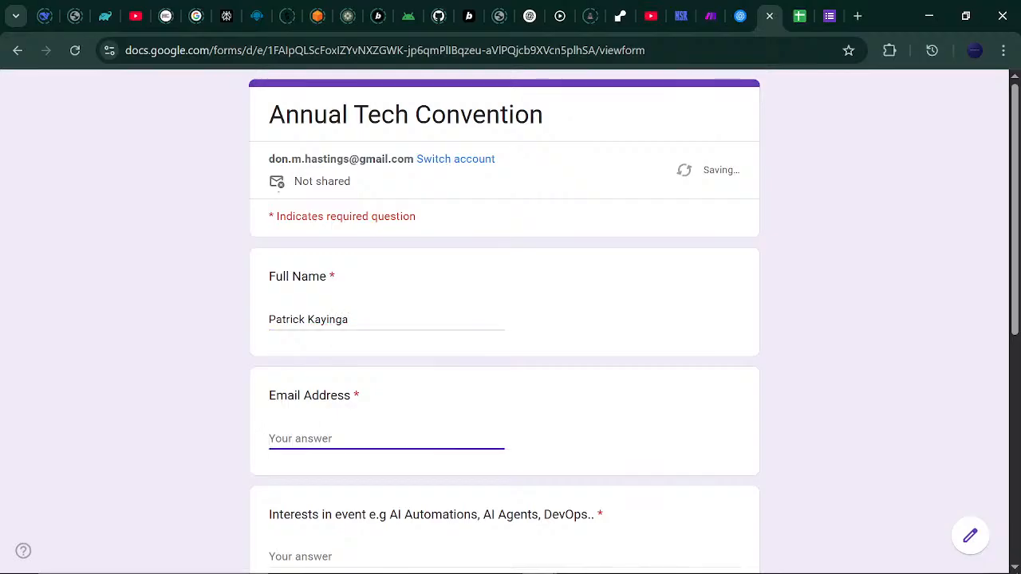
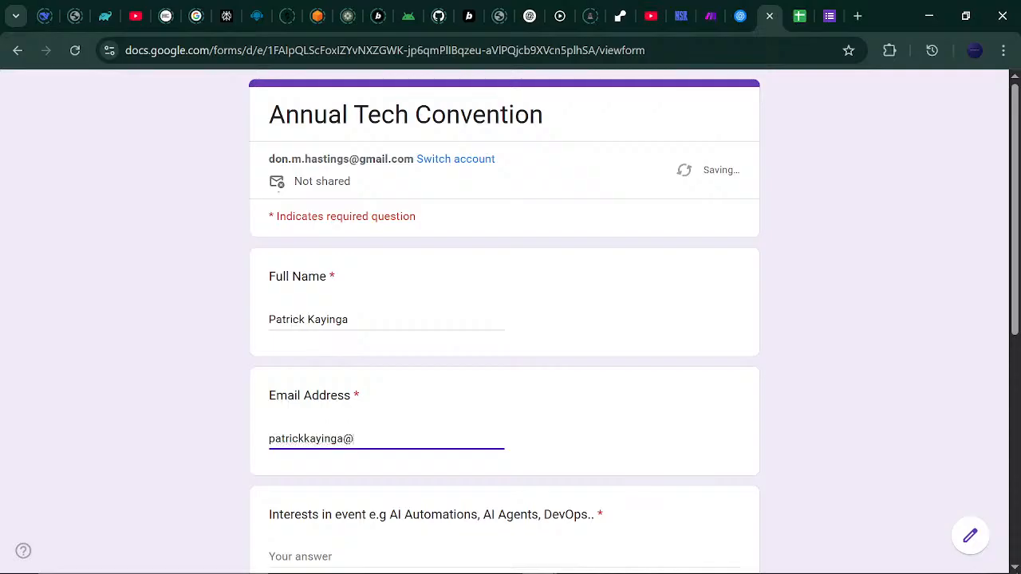
Answer Interests with Blockchain and Web3, pick All Inclusive food and RSVP Yes, and submit.
scroll(781, 327, down, 3)
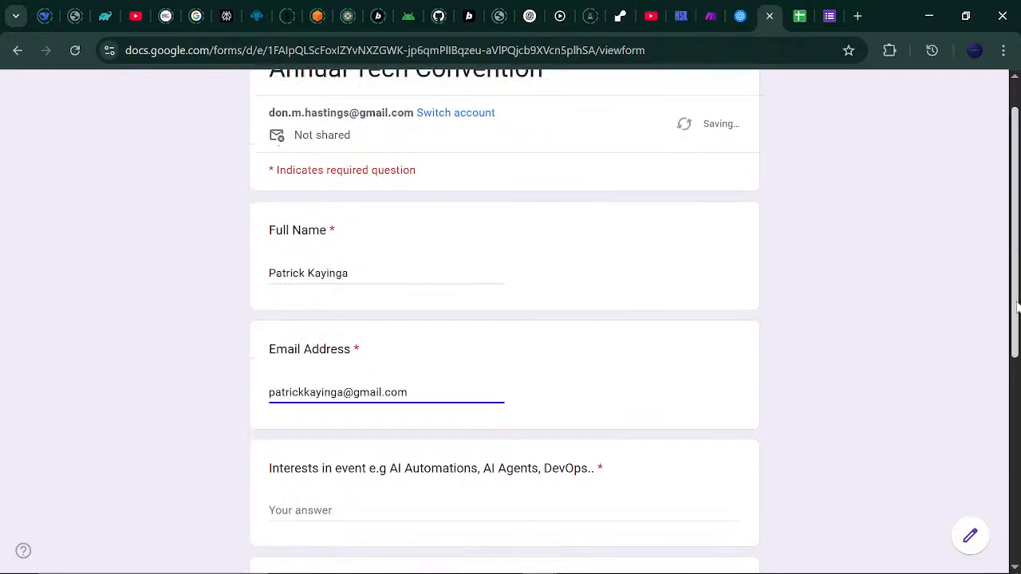
click(471, 291)
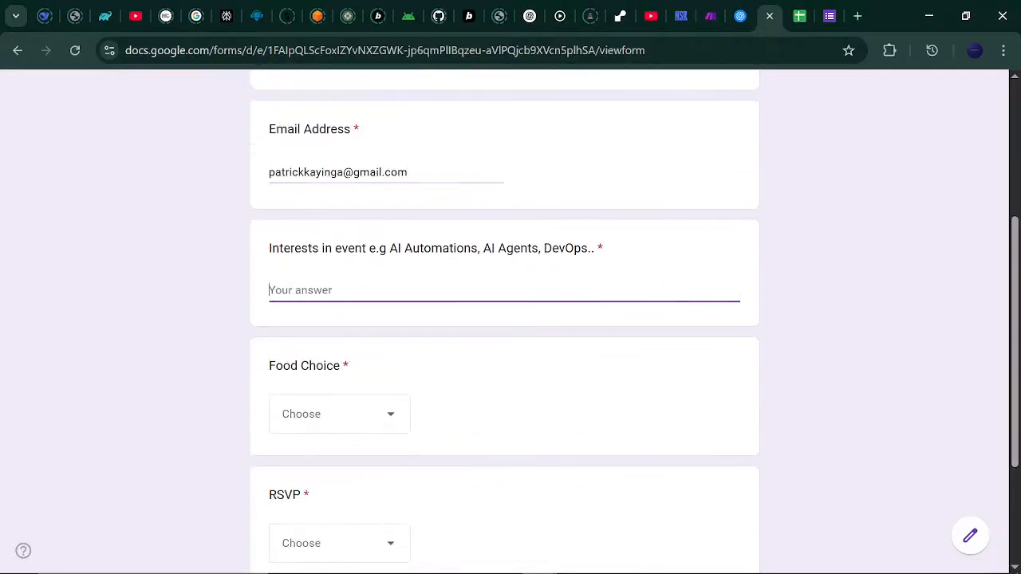
text(A)
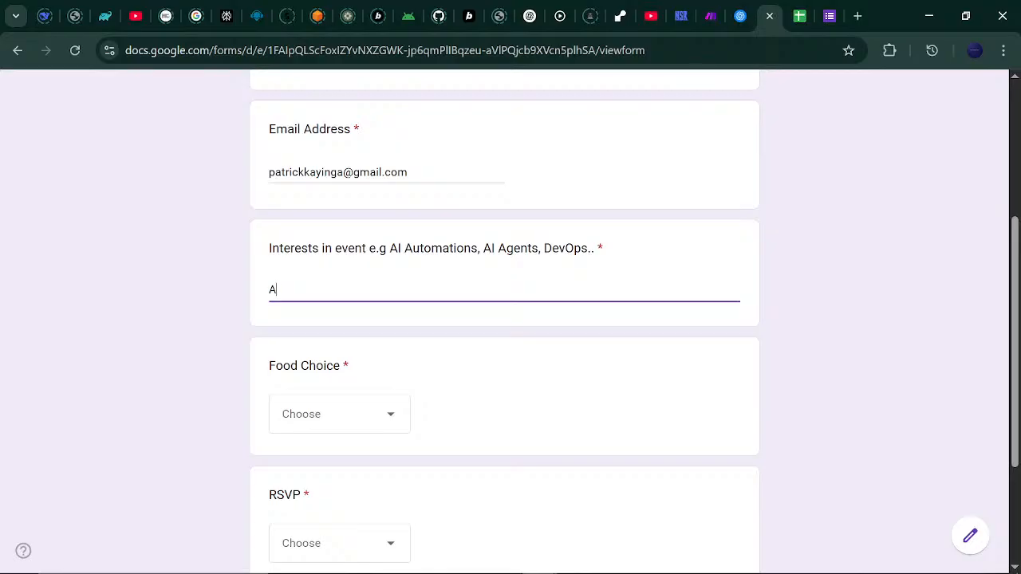
key(BackSpace)
text(Blockchain, Web3)
click(394, 415)
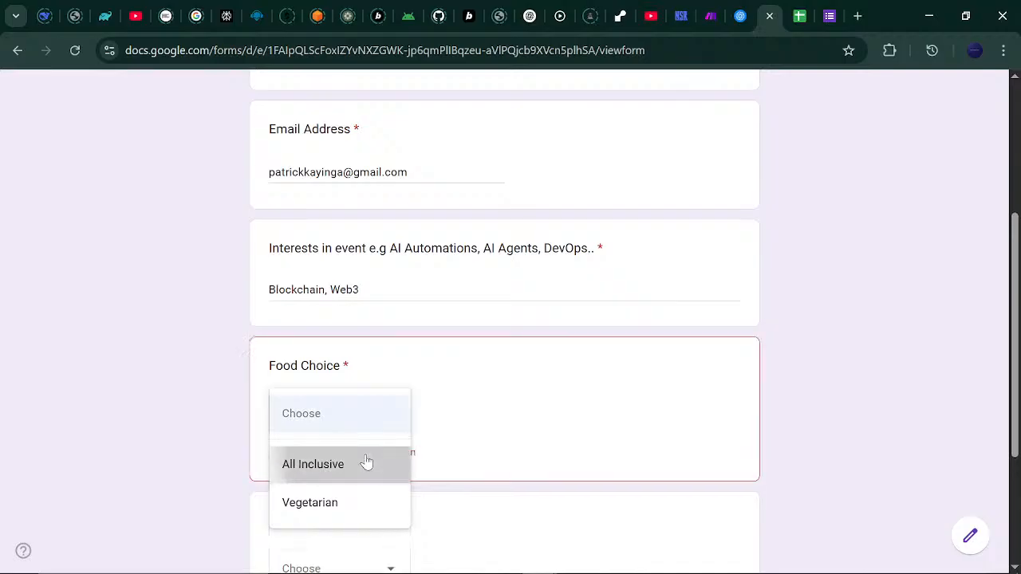
click(367, 463)
scroll(615, 483, down, 3)
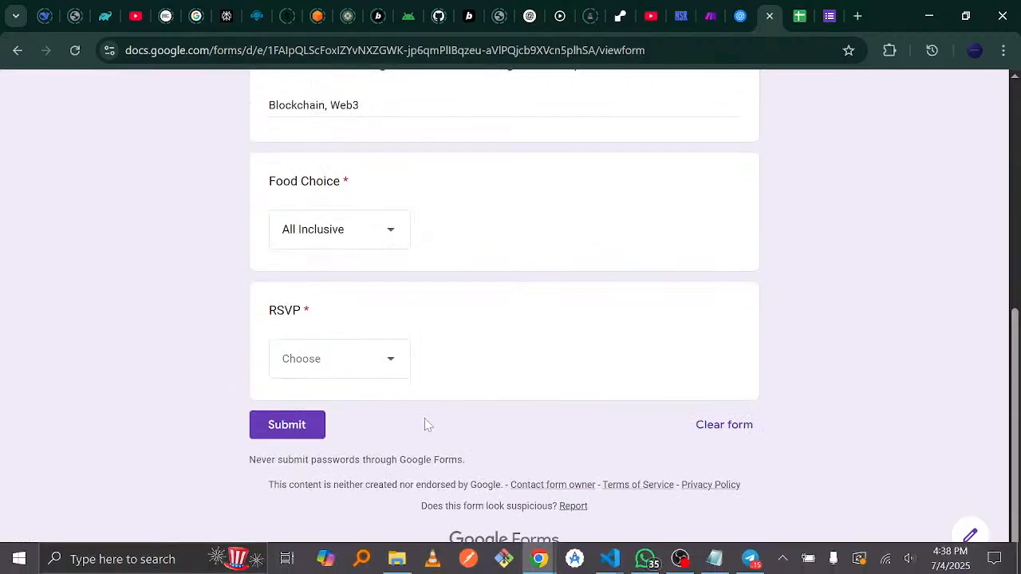
click(398, 375)
click(353, 417)
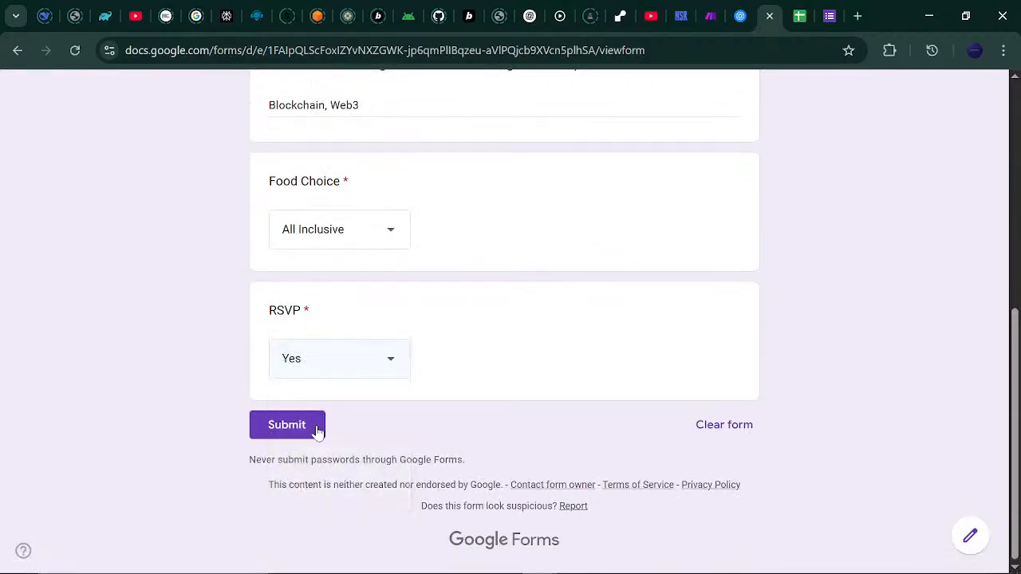
click(293, 435)
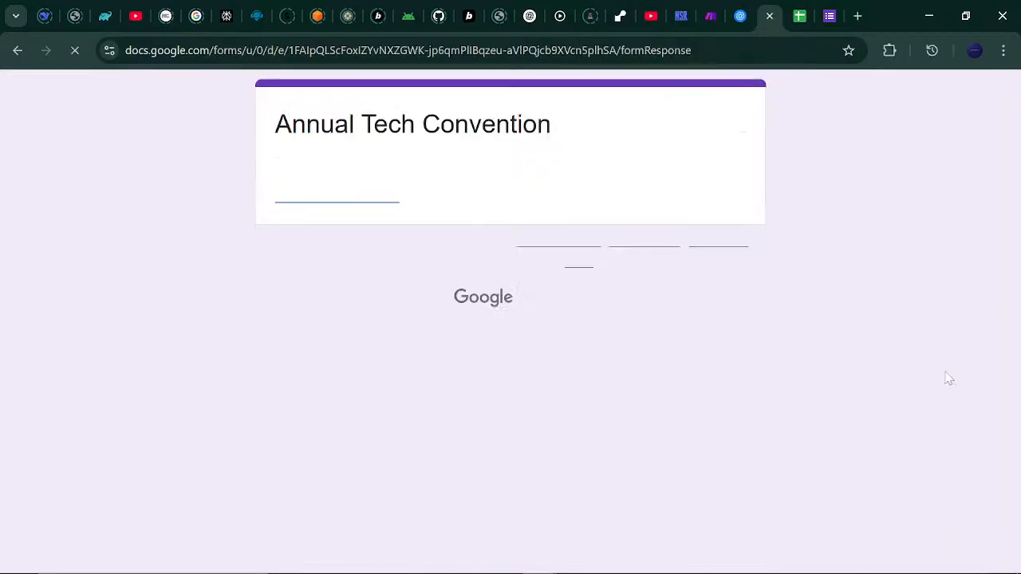
Start another response and enter a second respondent's full name and e-mail address.
click(375, 198)
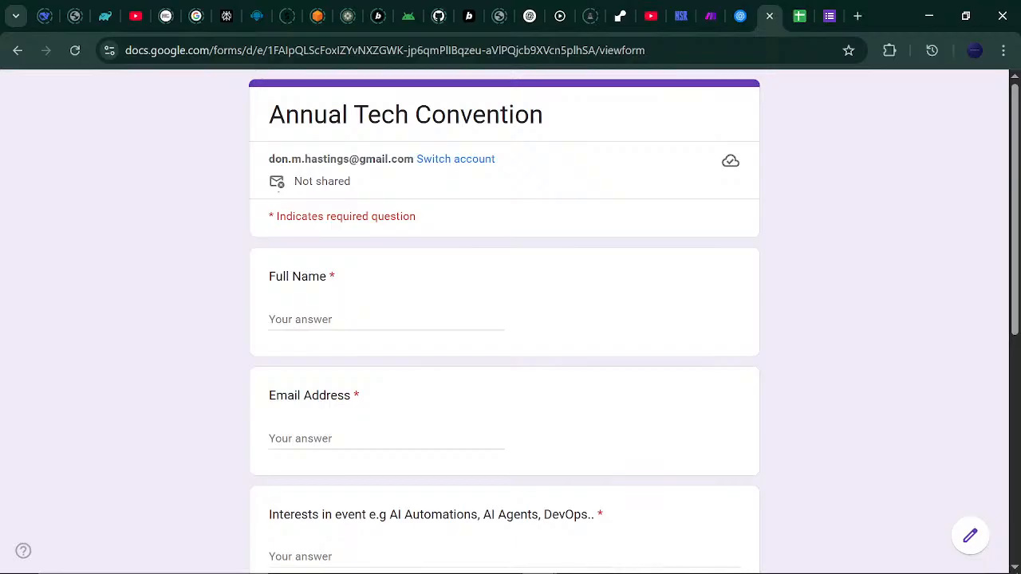
click(341, 317)
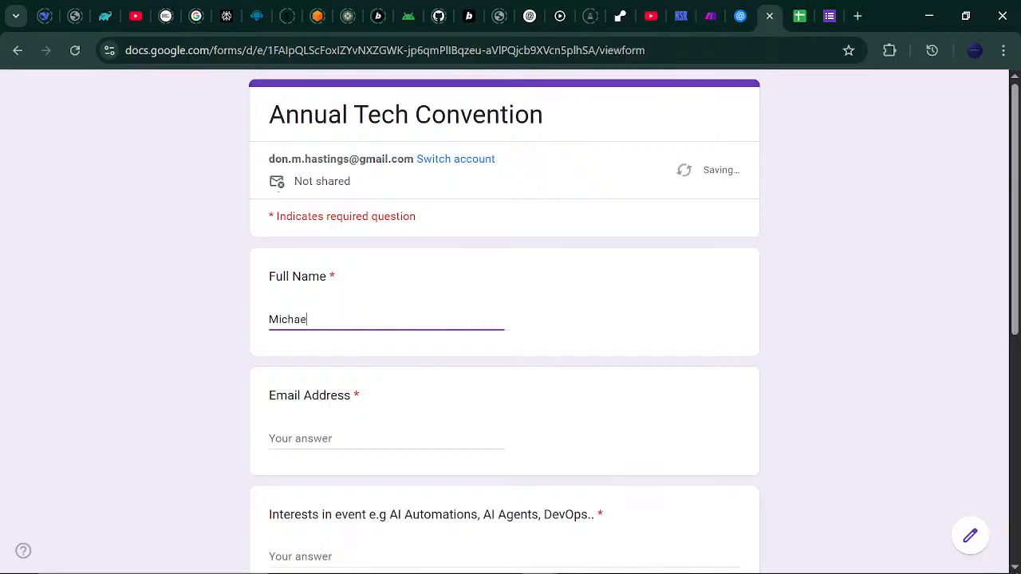
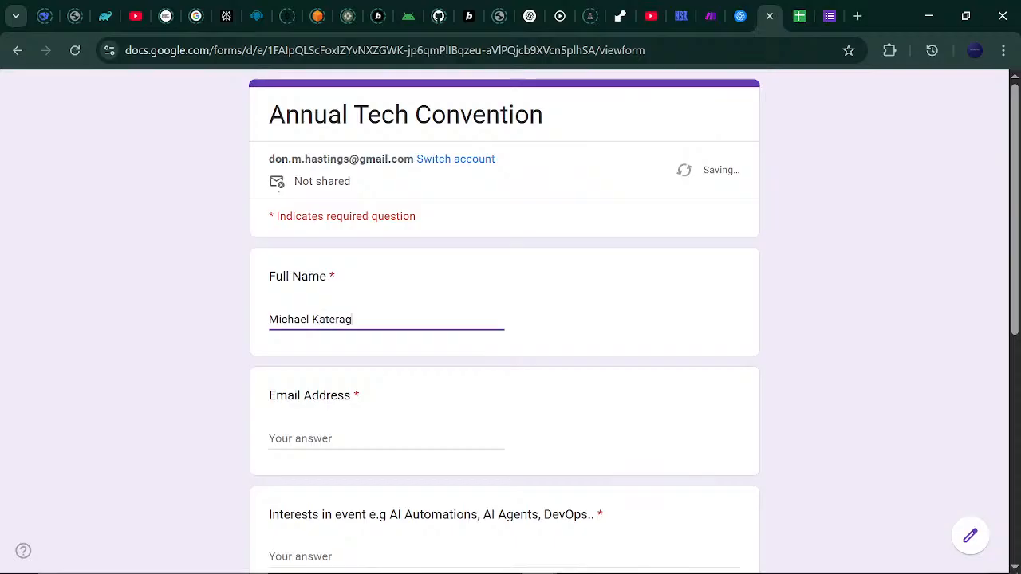
click(367, 435)
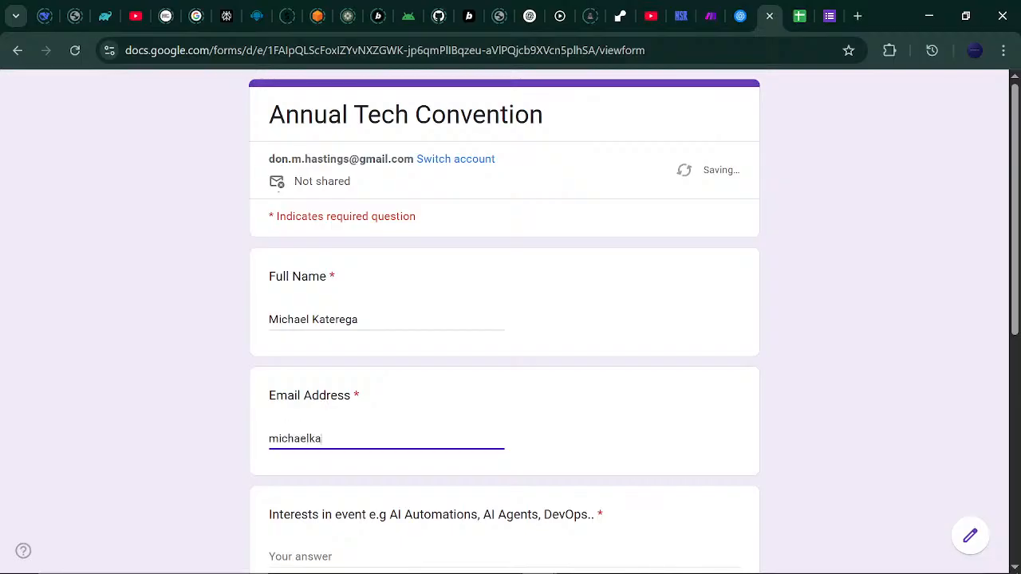
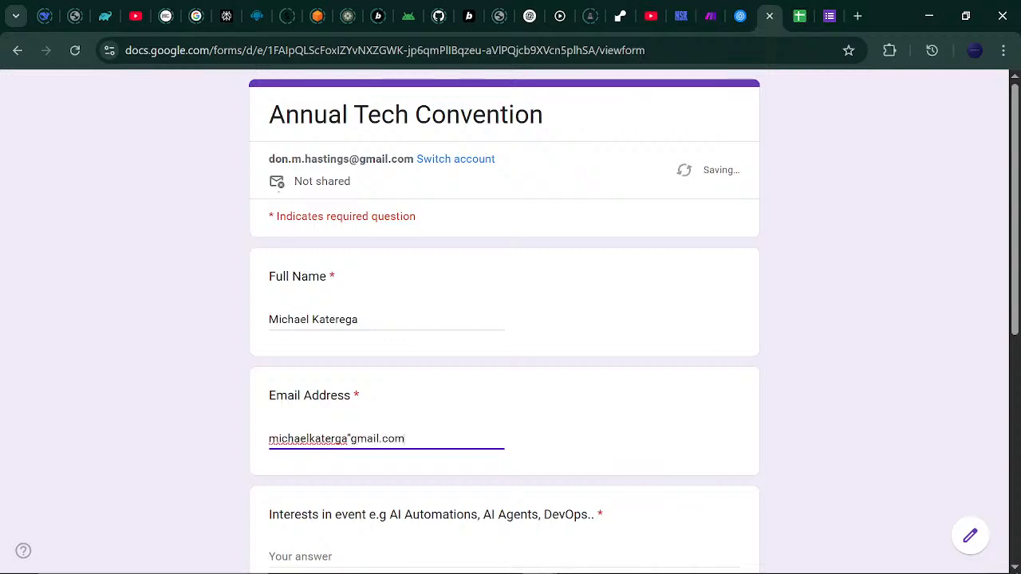
key(Left)
key(Left)
key(Left)
key(Left)
key(Left)
key(Left)
key(Left)
key(Left)
key(Left)
key(BackSpace)
text(@)
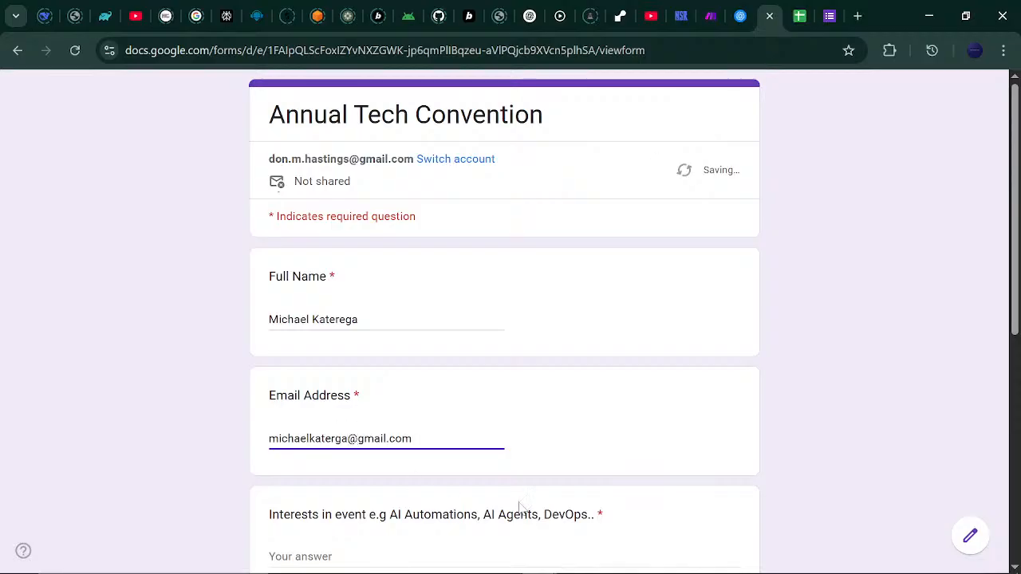
Answer Interests with Web3, pick All Inclusive food and RSVP Maybe, submit, and load a blank form.
scroll(1015, 223, down, 5)
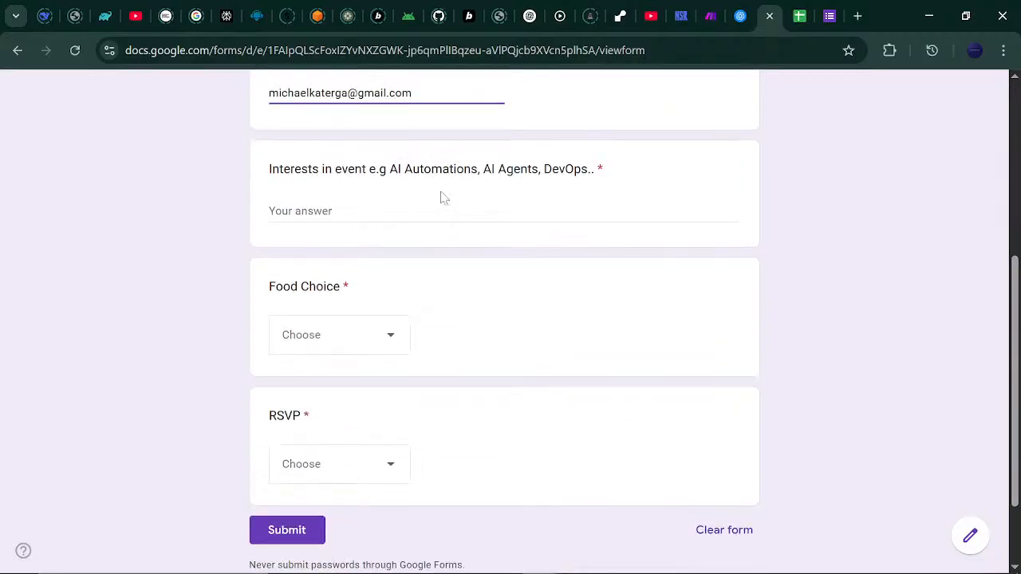
click(503, 212)
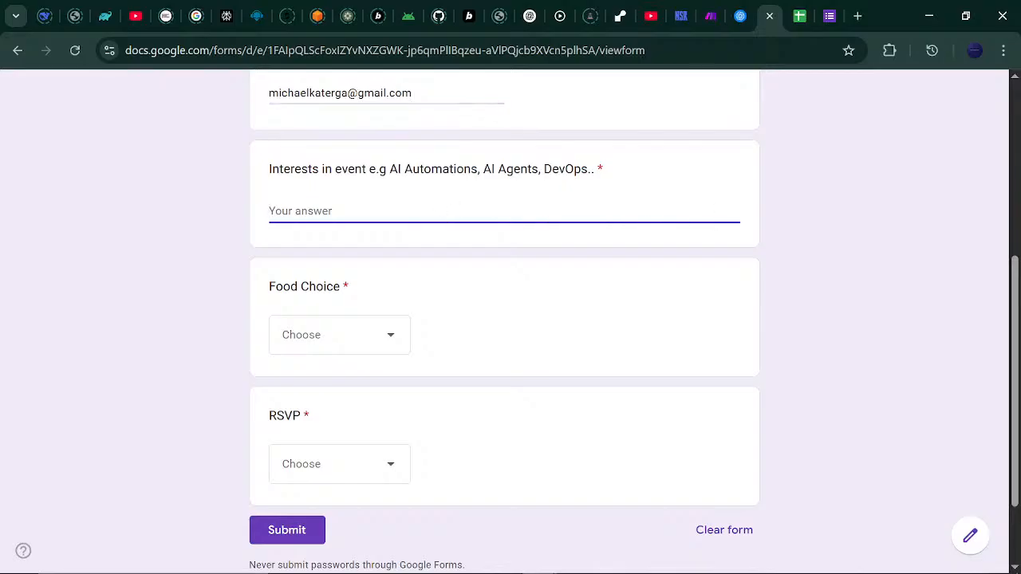
text(Web3)
click(388, 339)
click(366, 401)
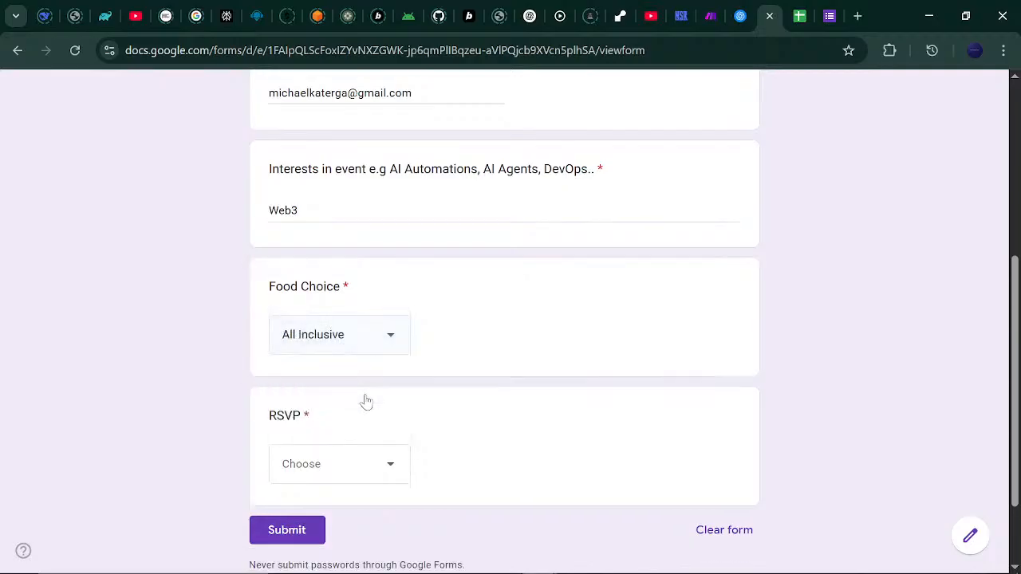
click(387, 463)
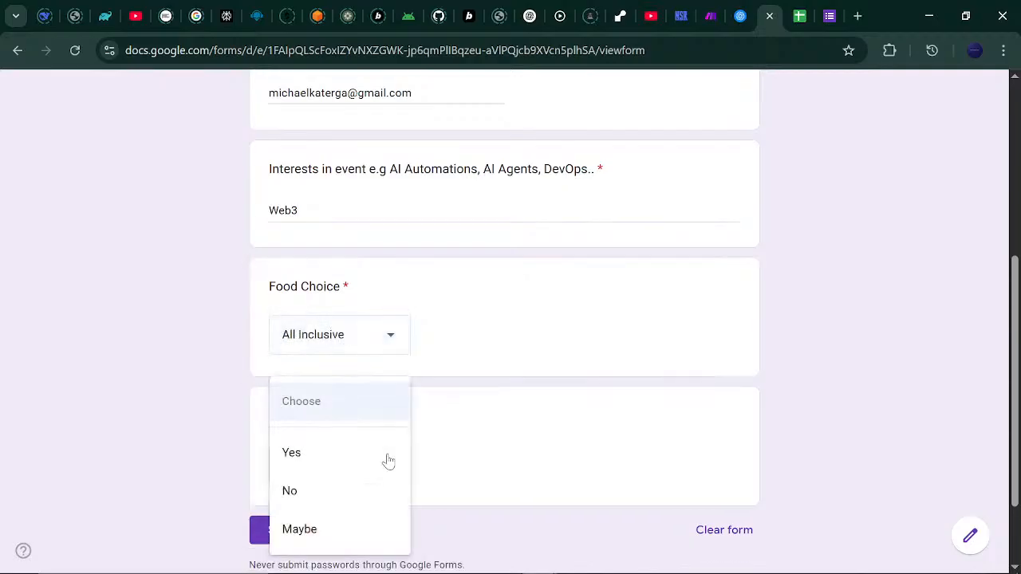
click(345, 531)
click(298, 535)
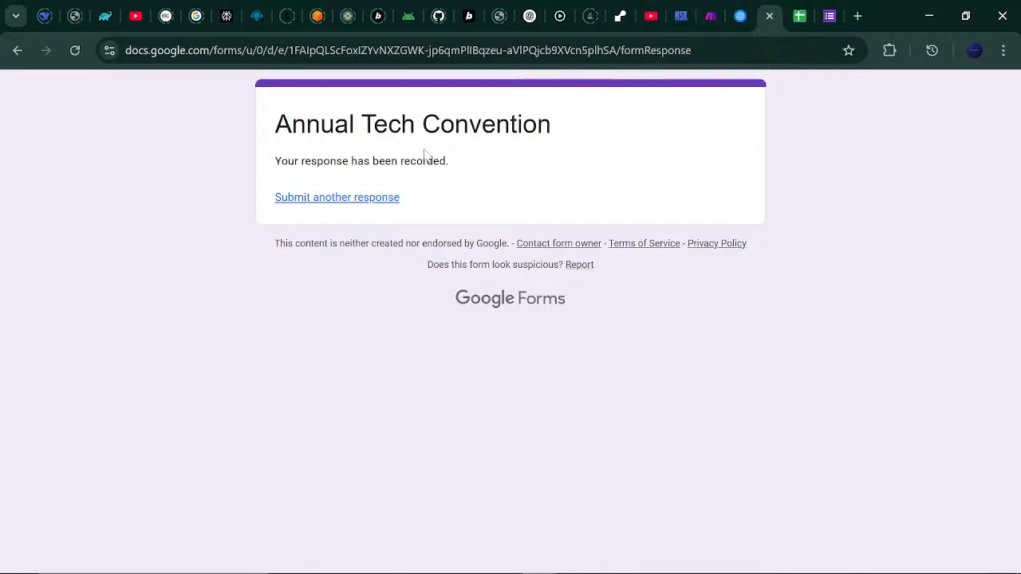
click(372, 201)
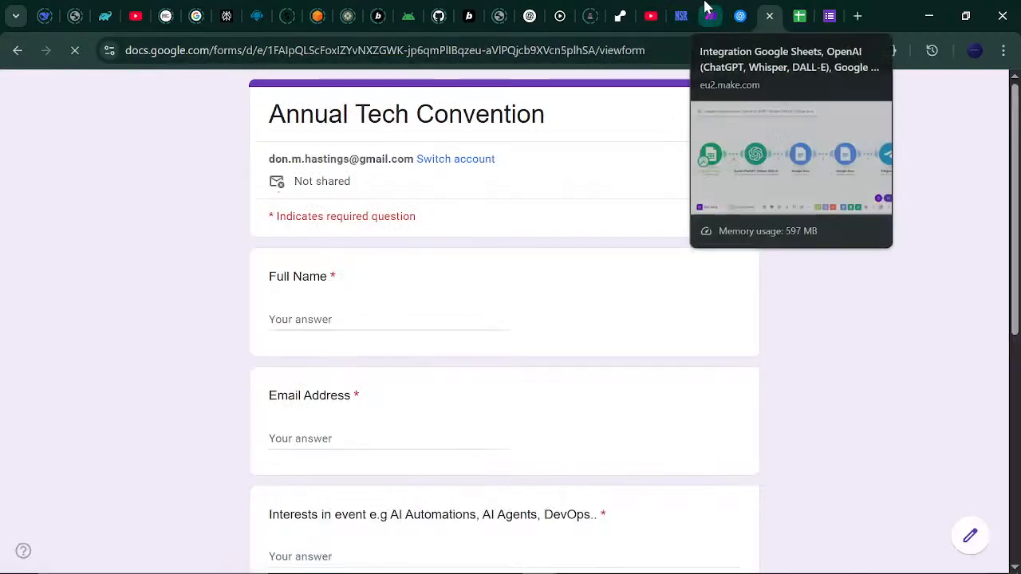
Save the Make scenario and run it once on the new form response.
click(704, 13)
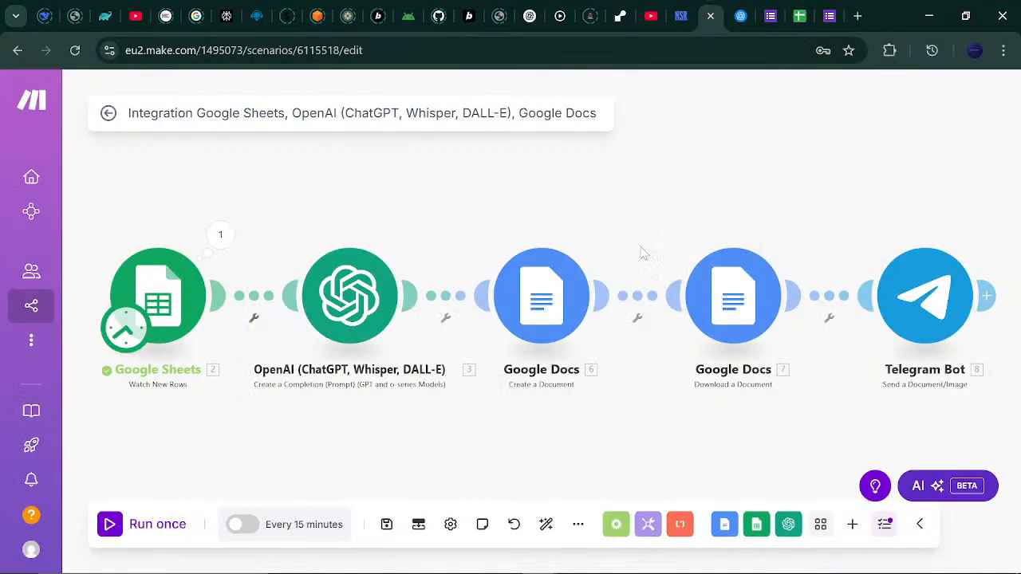
click(386, 524)
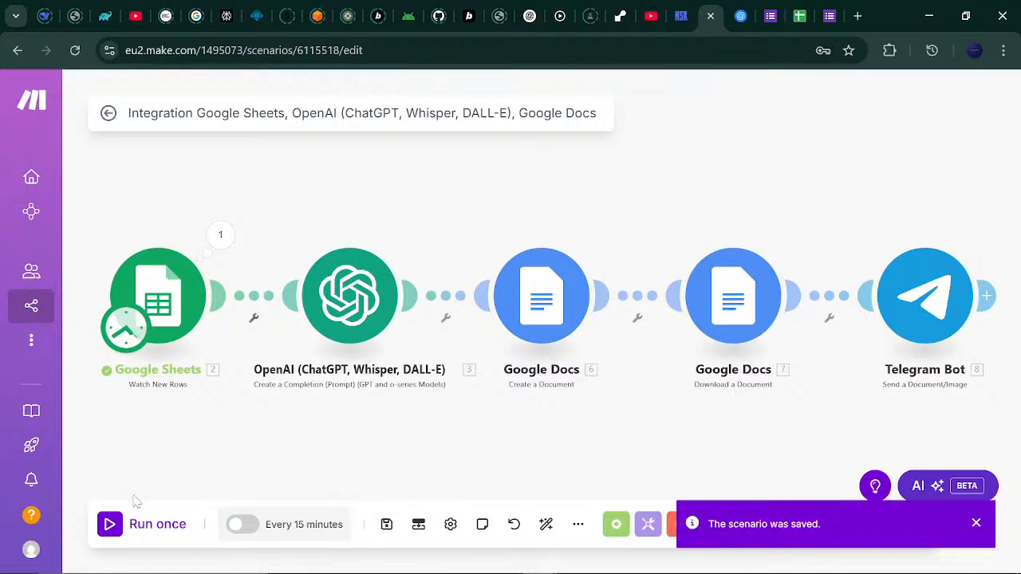
click(111, 524)
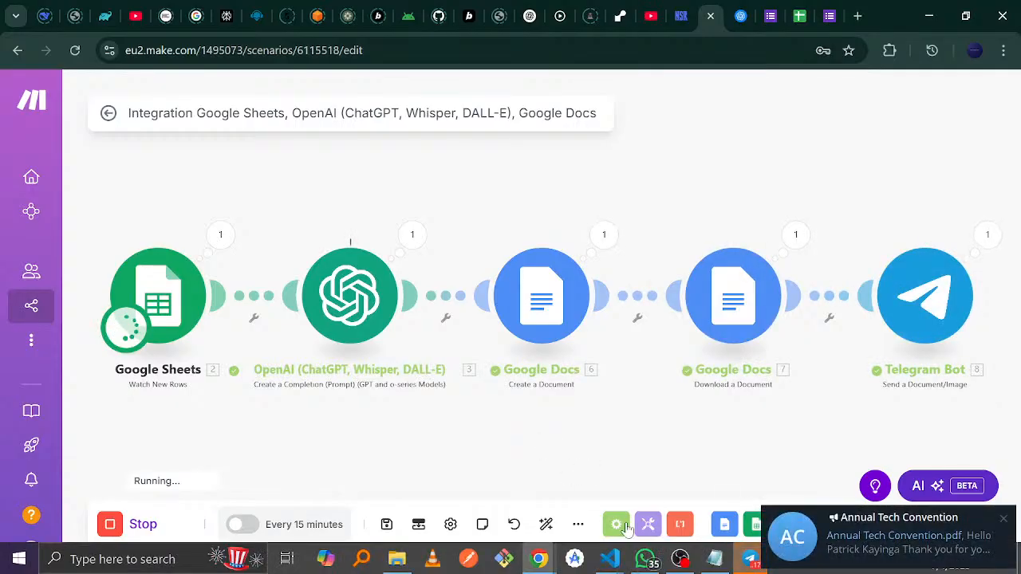
In the Annual Tech Convention Telegram channel, download the first invitation PDF and open it.
click(751, 561)
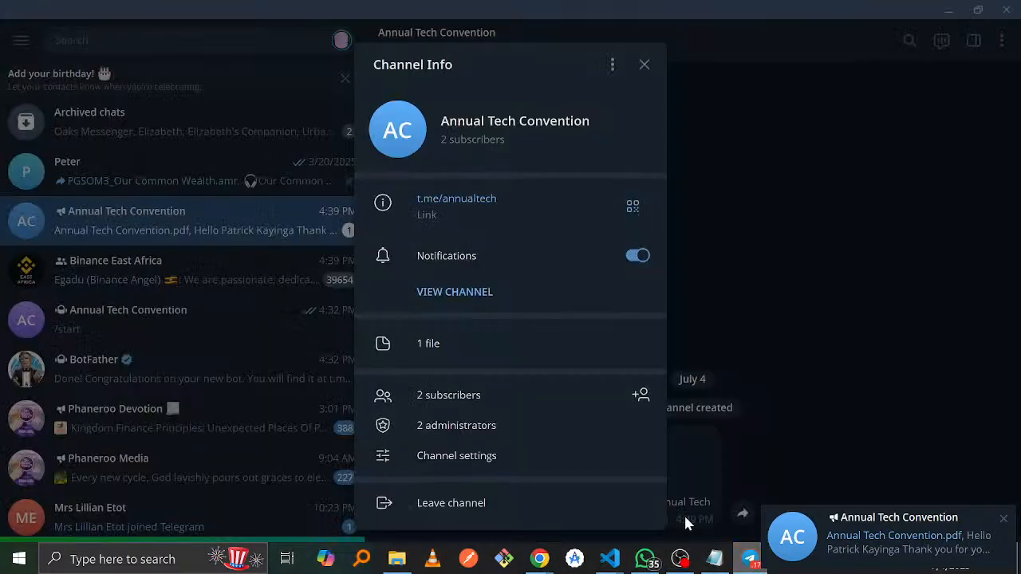
click(753, 292)
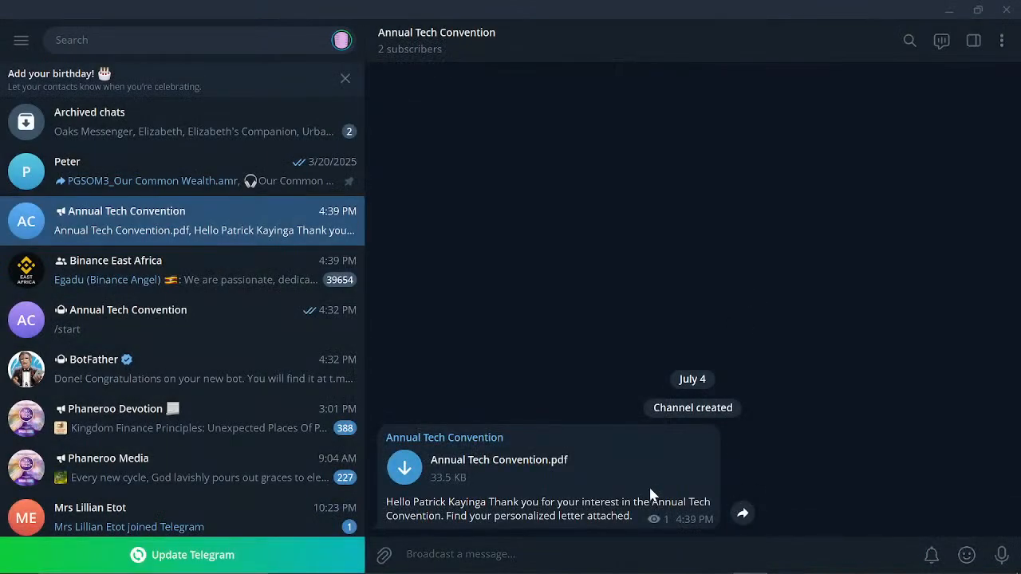
click(412, 358)
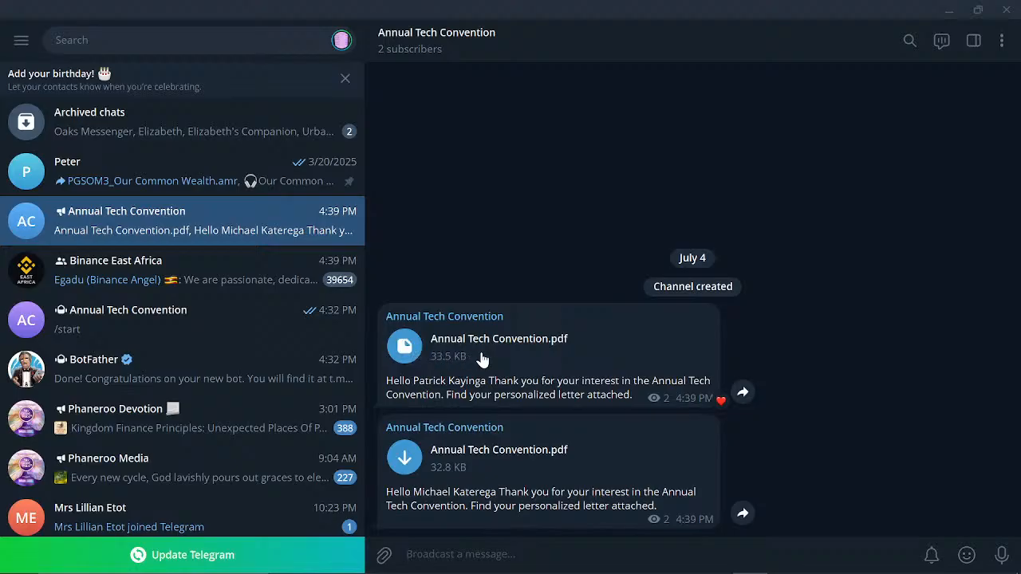
click(416, 344)
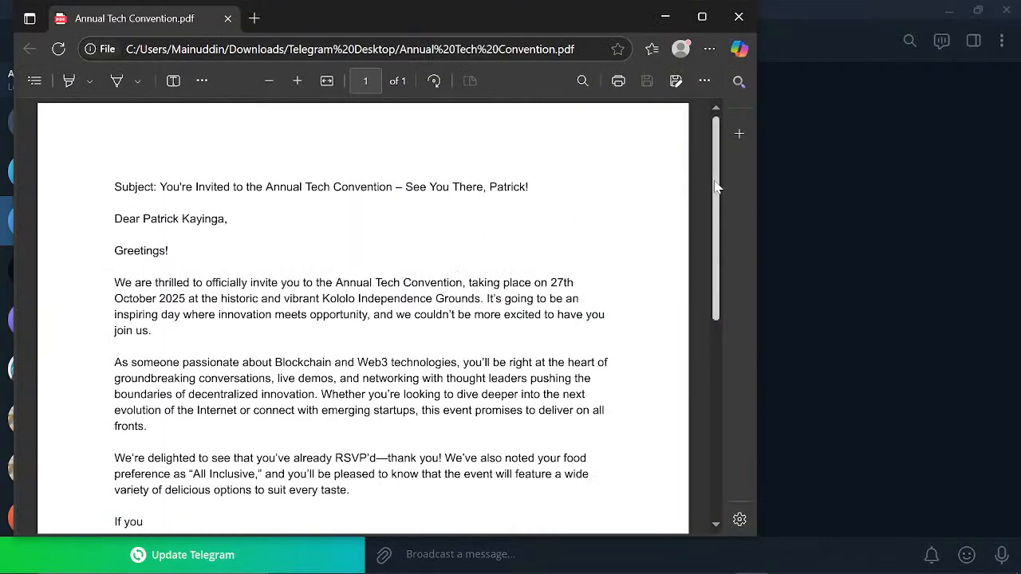
Read through the 27th October 2025 invitation letter, then close the PDF viewer.
scroll(715, 217, down, 2)
drag(714, 213, 693, 226)
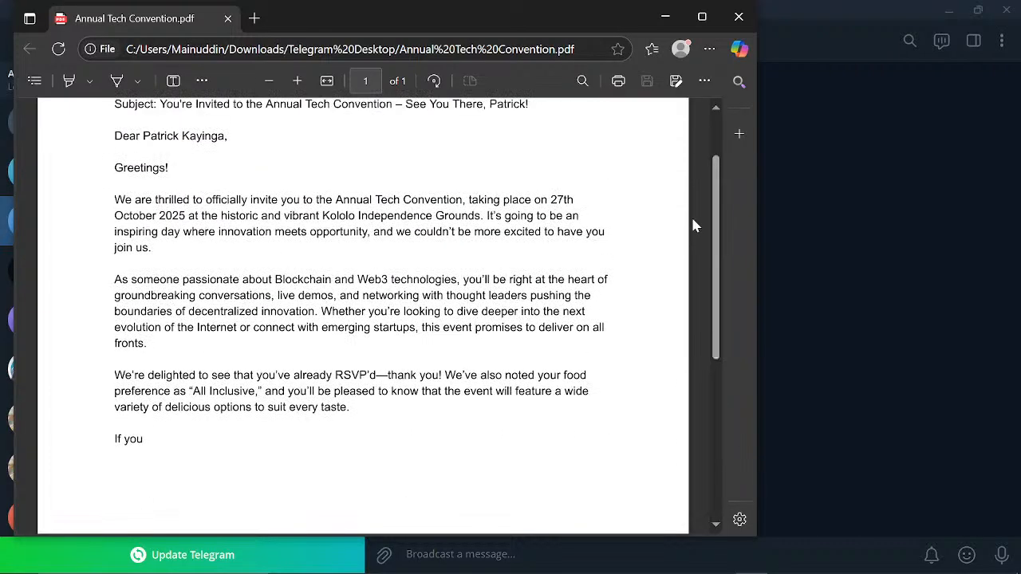
click(738, 16)
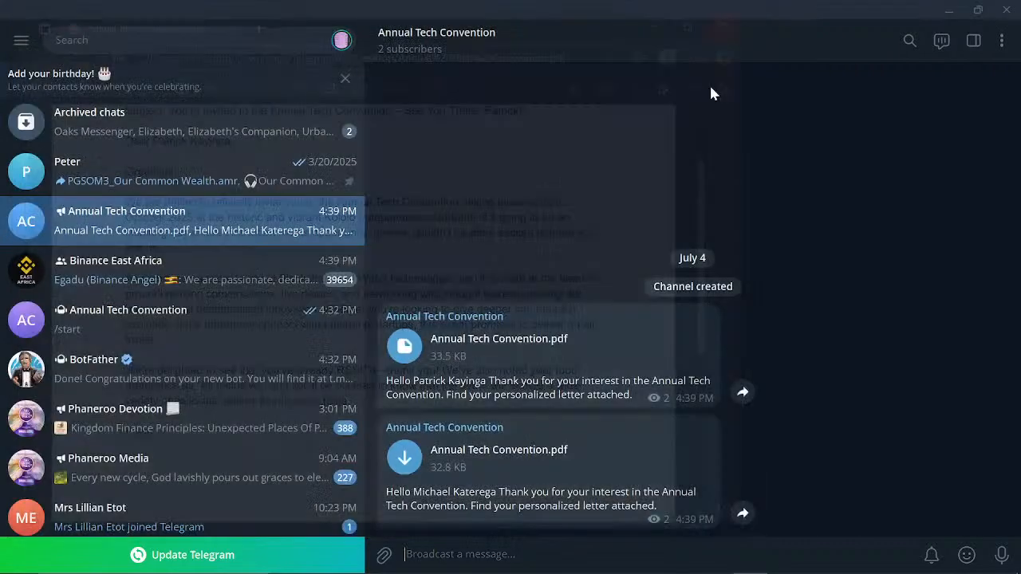
Download and read the second invitation PDF, then reopen and close the first one.
click(405, 454)
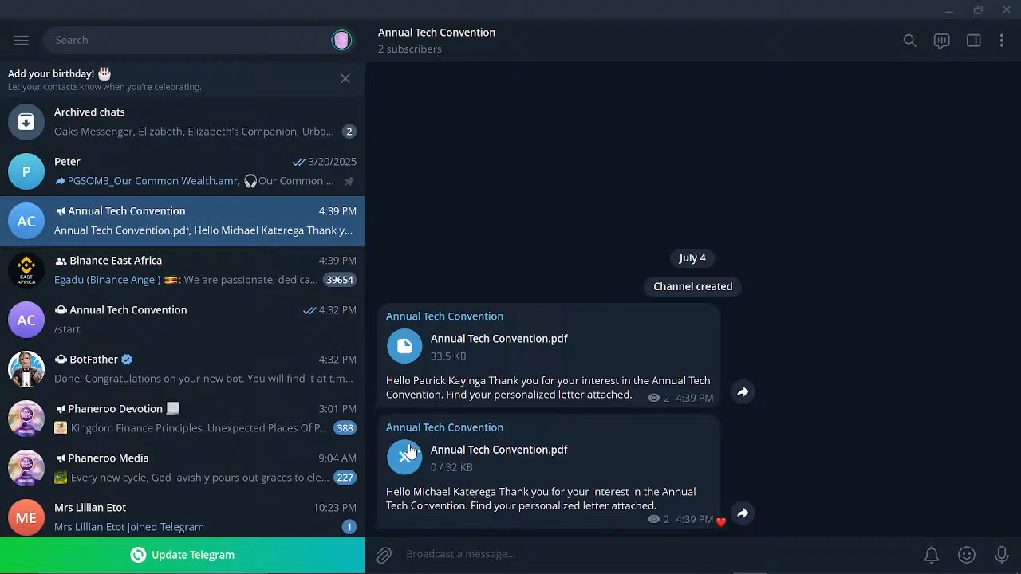
click(416, 463)
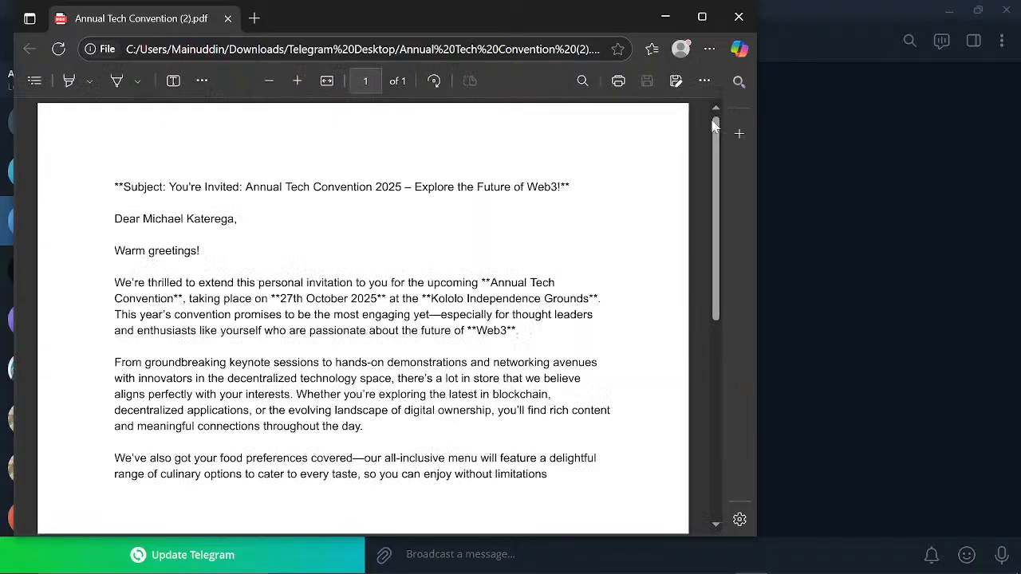
mouse_move(715, 127)
mouse_down()
mouse_move(716, 254)
mouse_move(714, 131)
mouse_up()
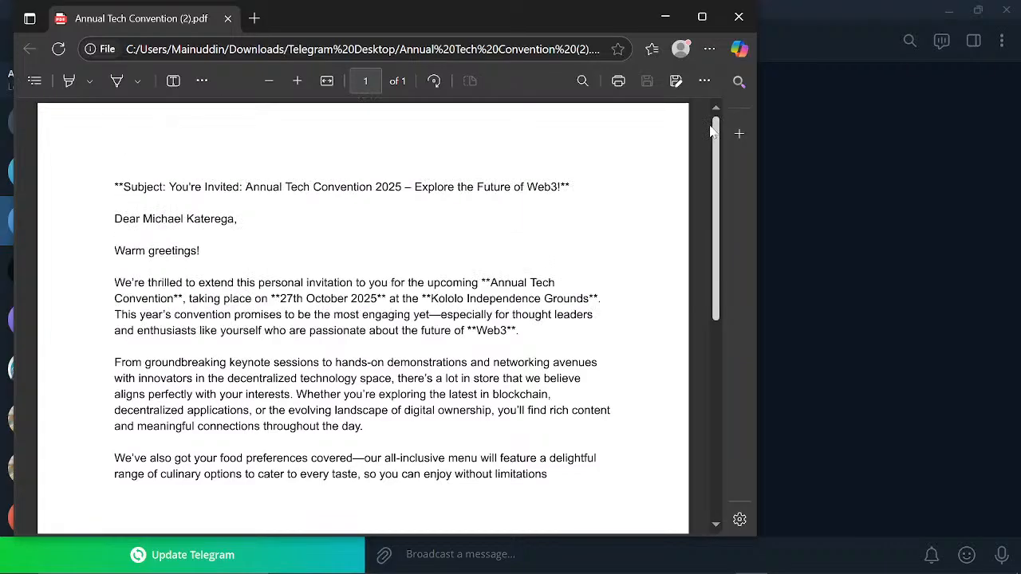
mouse_move(712, 131)
mouse_down()
mouse_move(689, 290)
mouse_move(706, 133)
mouse_move(704, 143)
mouse_up()
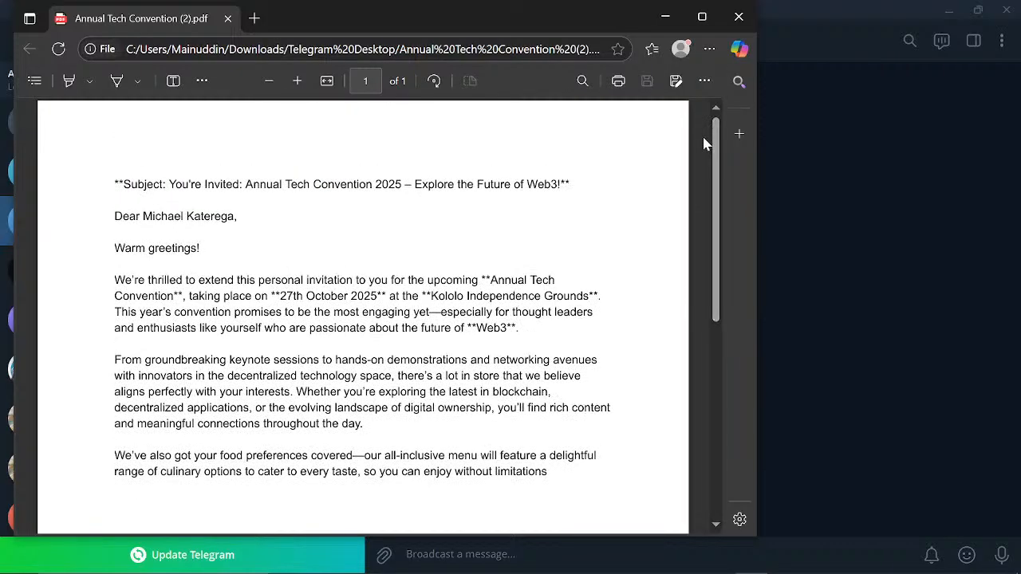
click(736, 19)
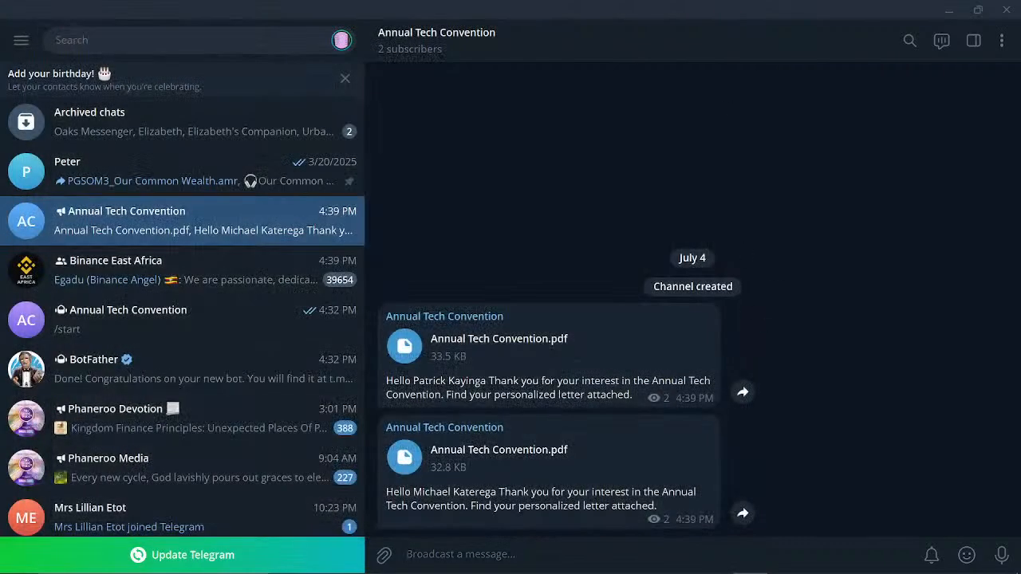
double_click(417, 345)
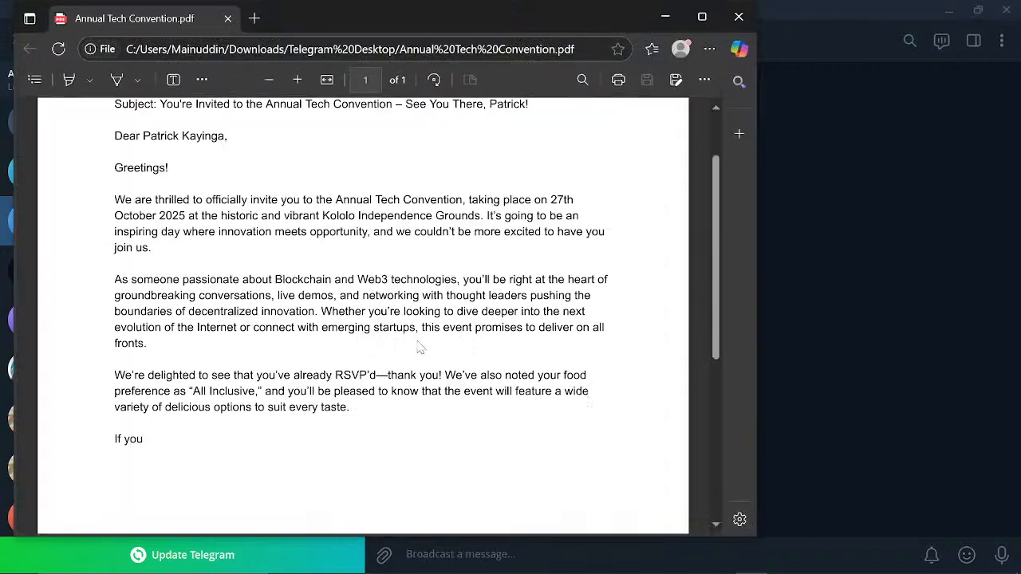
click(739, 16)
Back in Make, read the invitation letter generated by the first OpenAI operation.
mouse_move(716, 572)
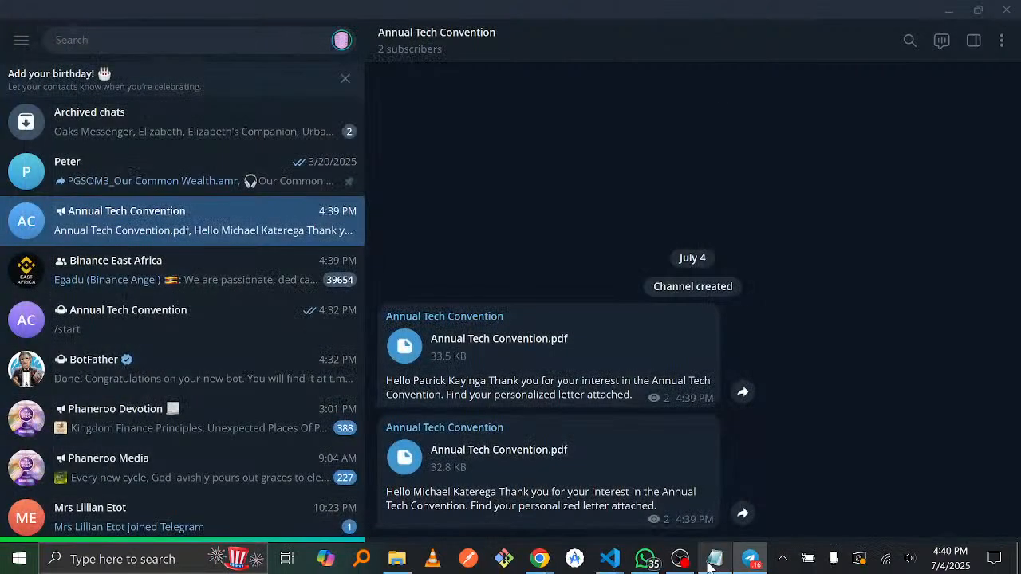
mouse_move(535, 568)
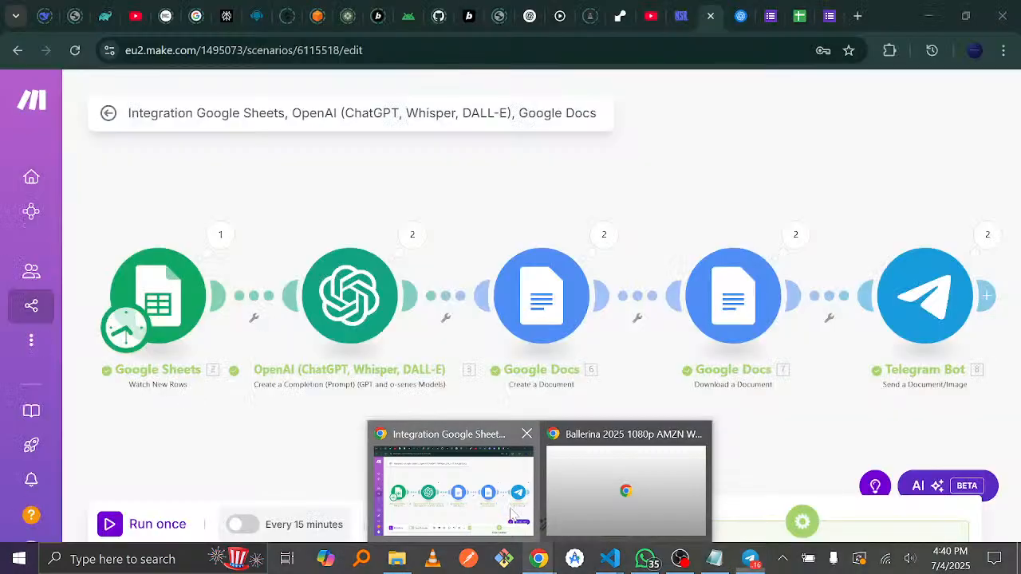
click(516, 517)
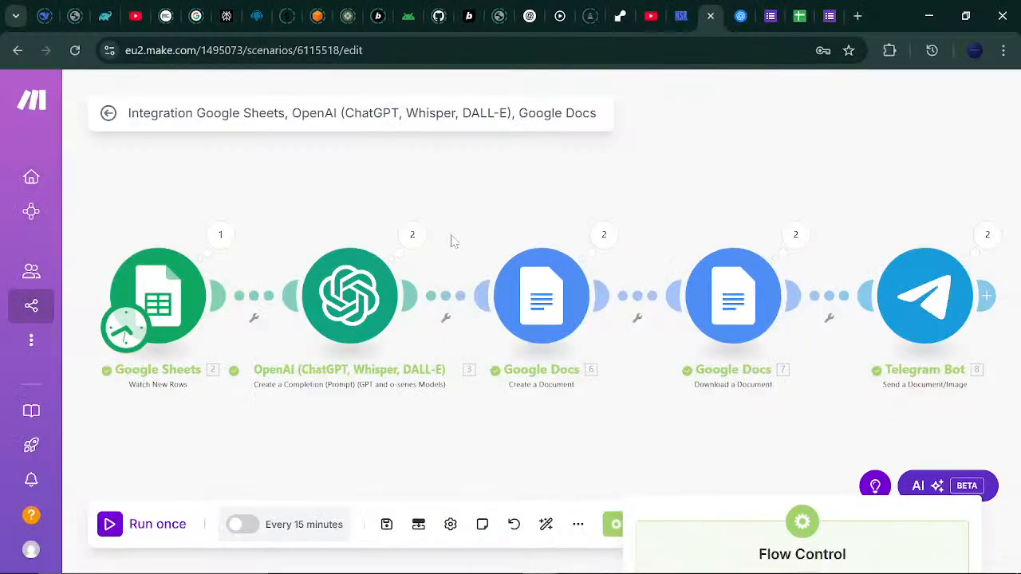
click(424, 239)
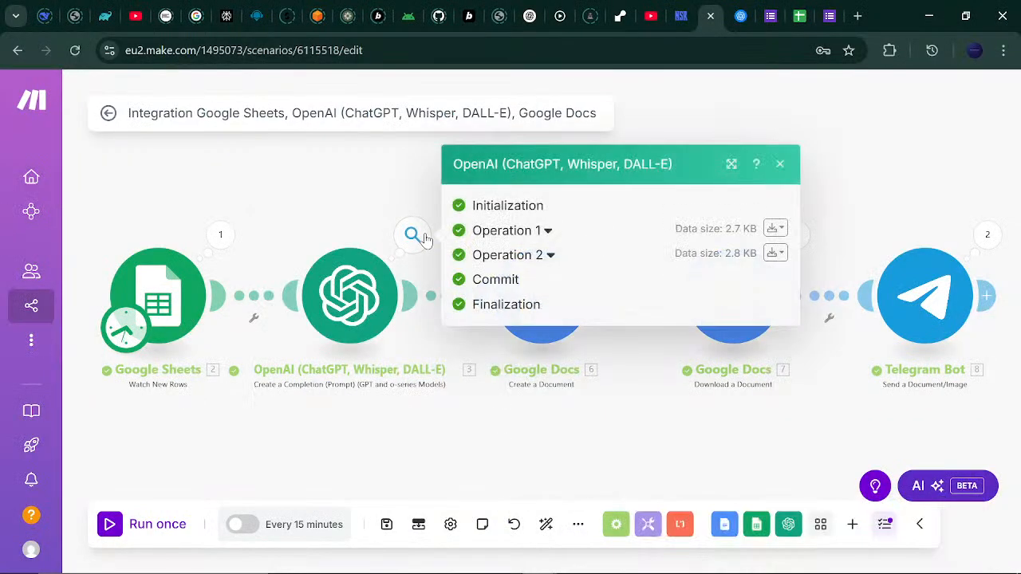
click(545, 232)
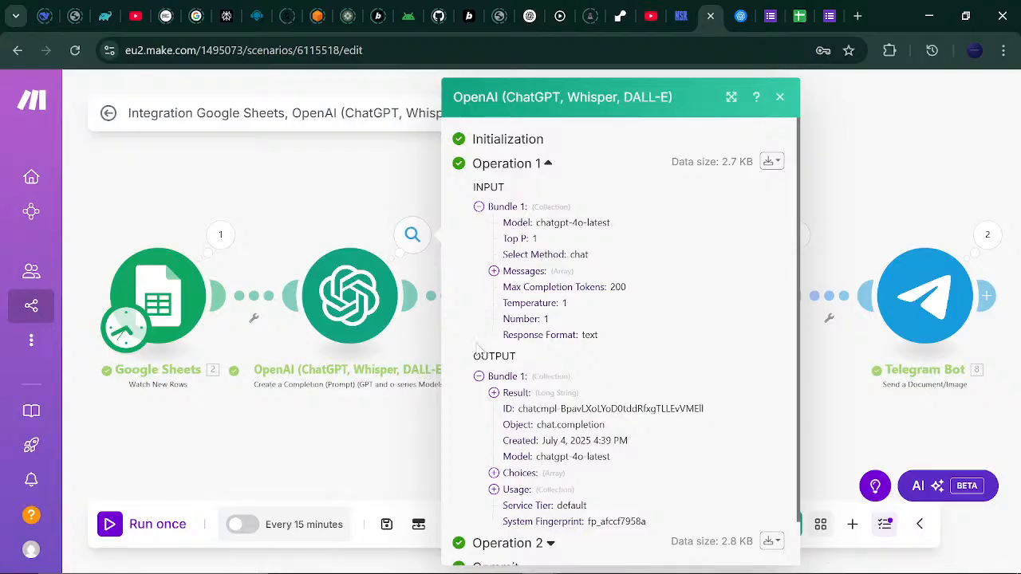
click(494, 393)
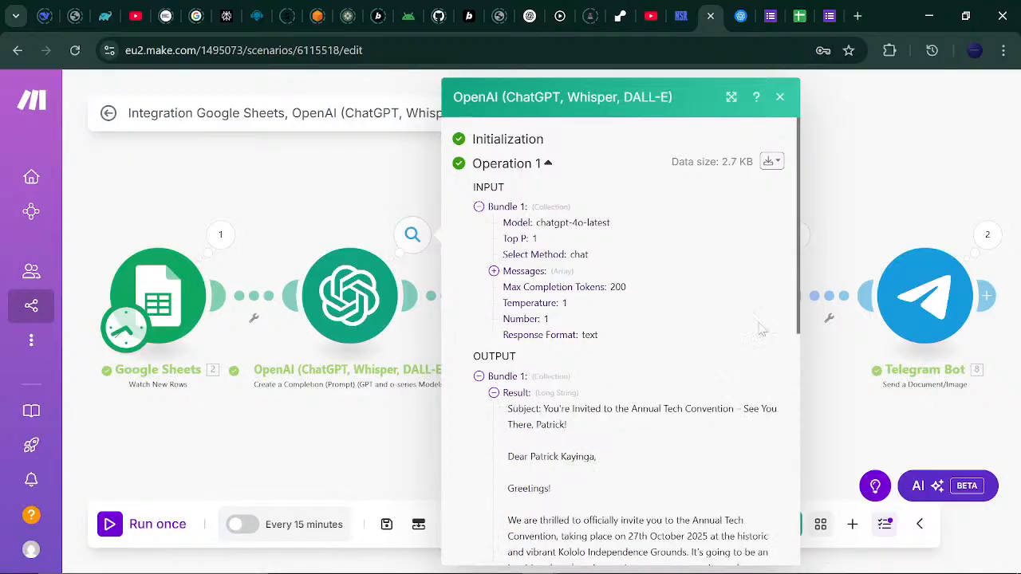
drag(793, 266, 805, 438)
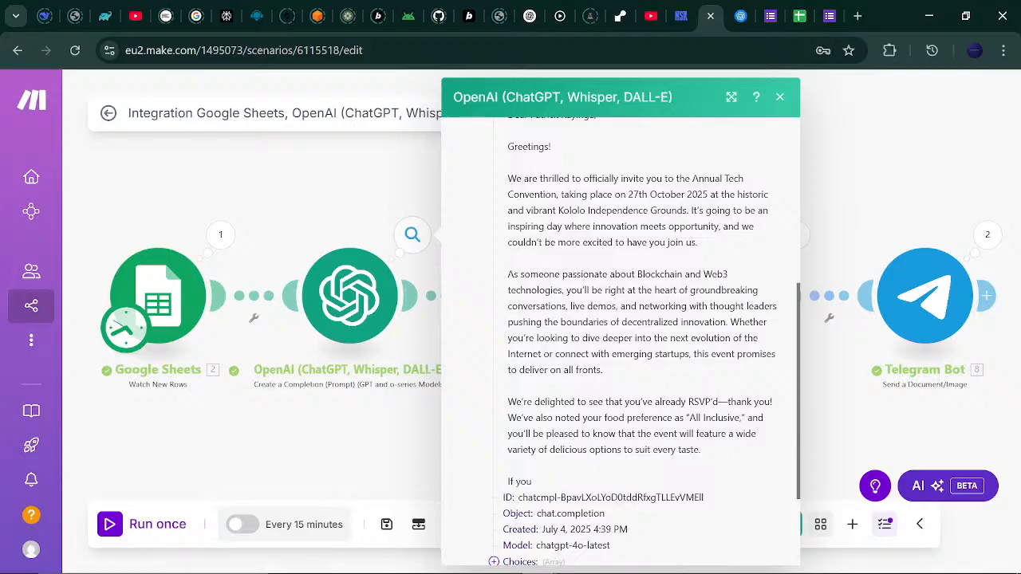
drag(505, 498, 599, 493)
click(597, 490)
Read the second OpenAI operation's generated letter, then close the output details.
click(860, 421)
click(413, 235)
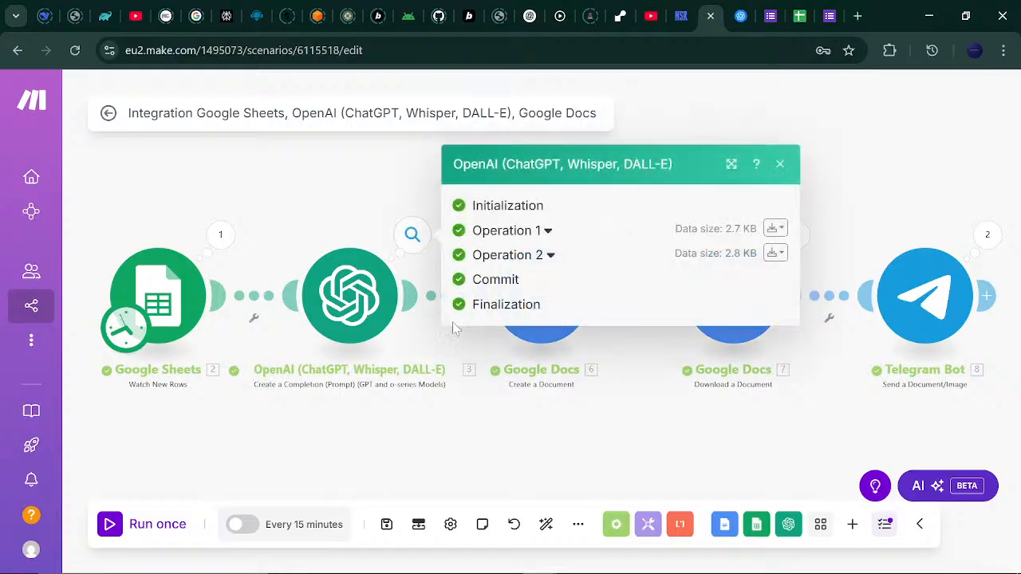
click(550, 255)
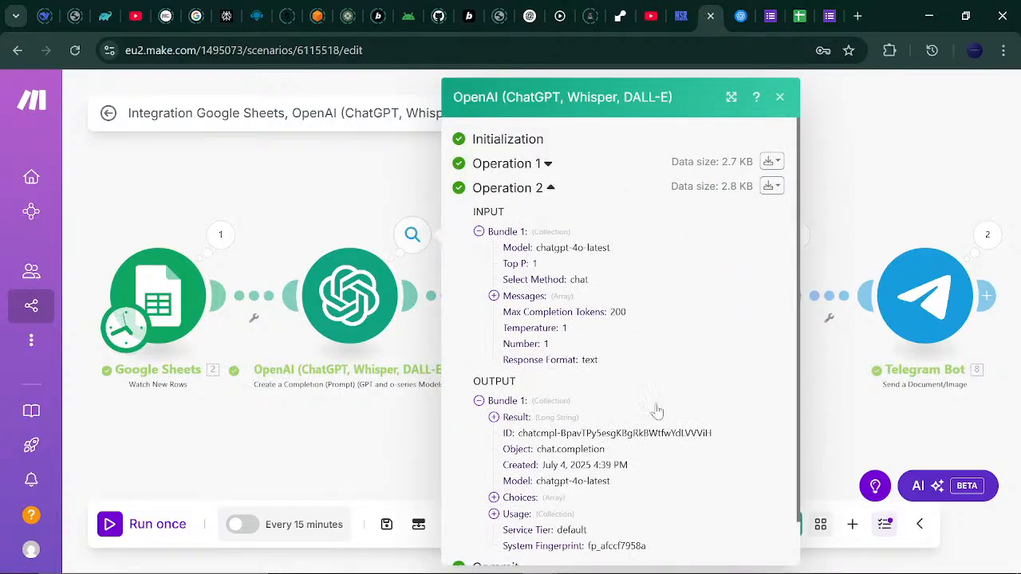
click(494, 418)
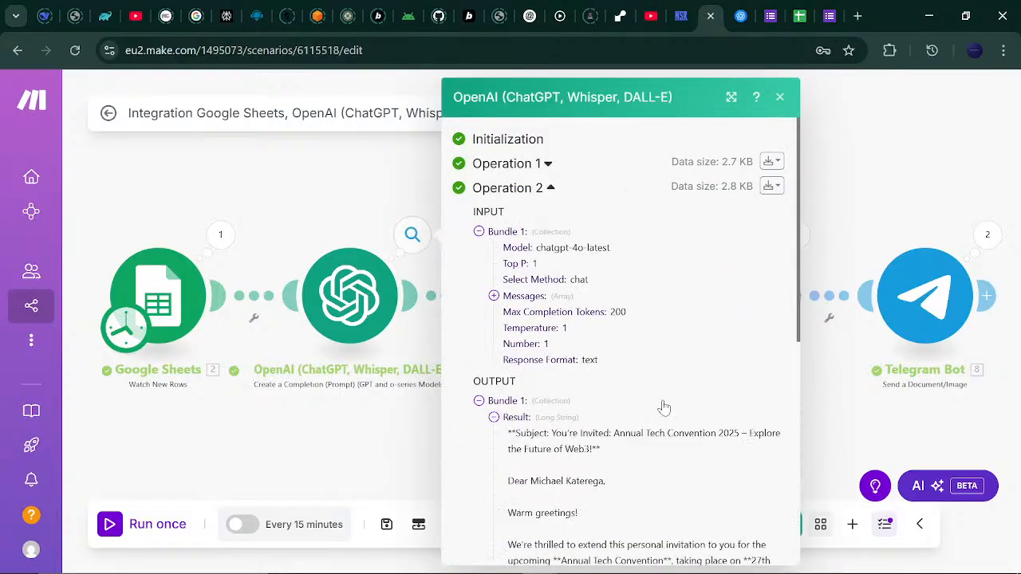
drag(798, 311, 788, 279)
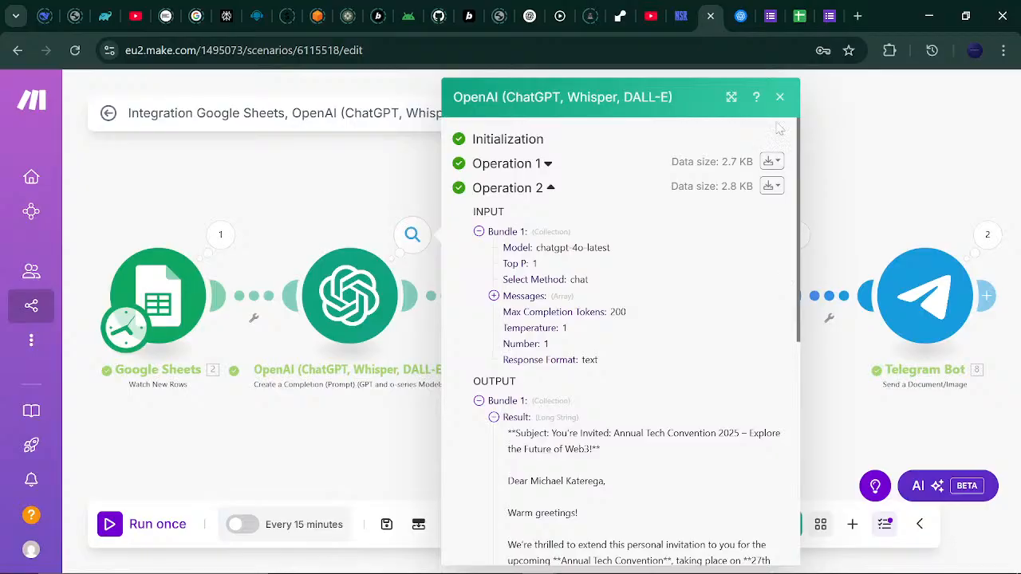
click(780, 96)
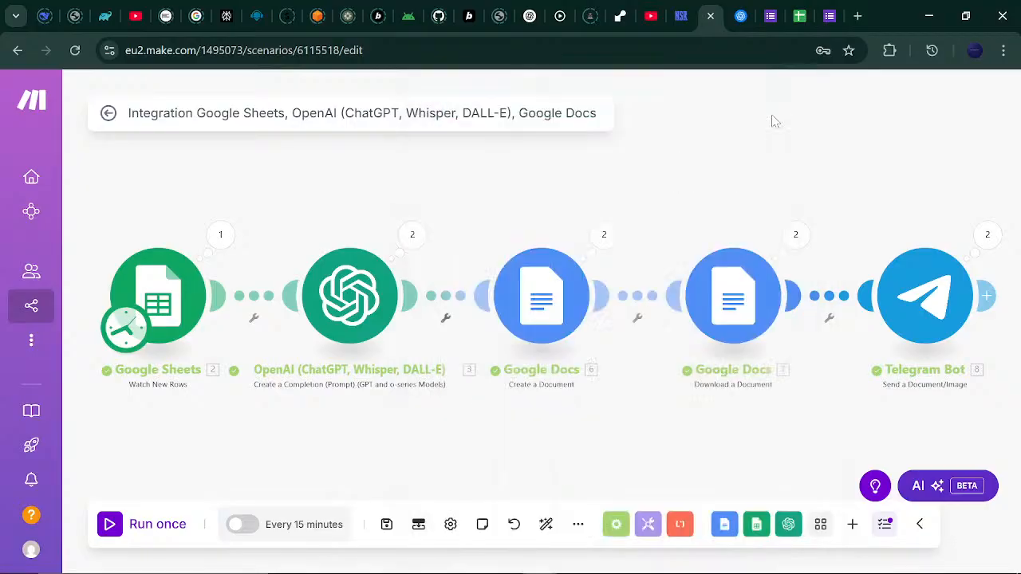
Append 'Make sure you summarize the invitation letter with a cheeky closing regard or remark.' to the OpenAI prompt.
click(383, 296)
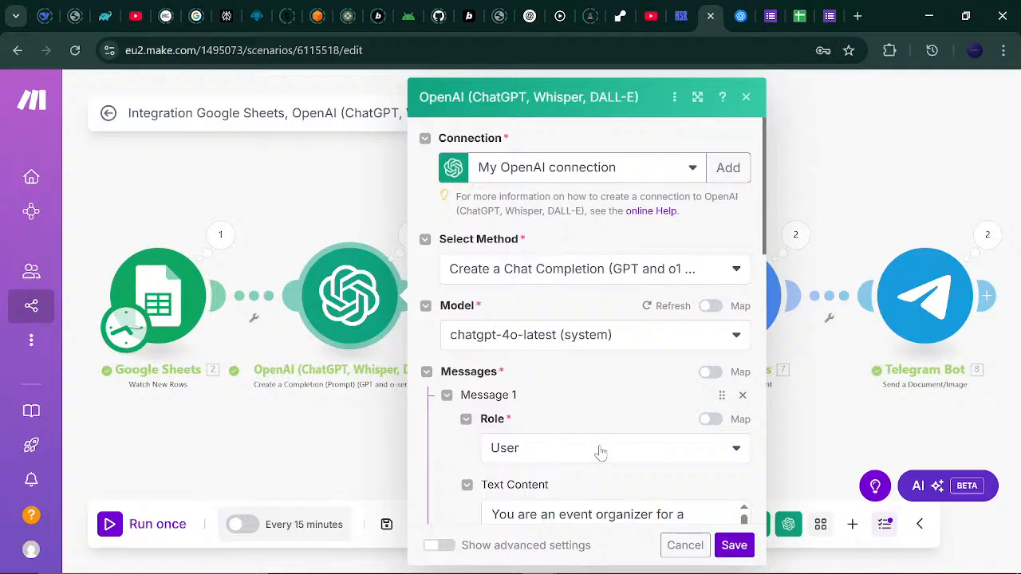
drag(763, 224, 761, 363)
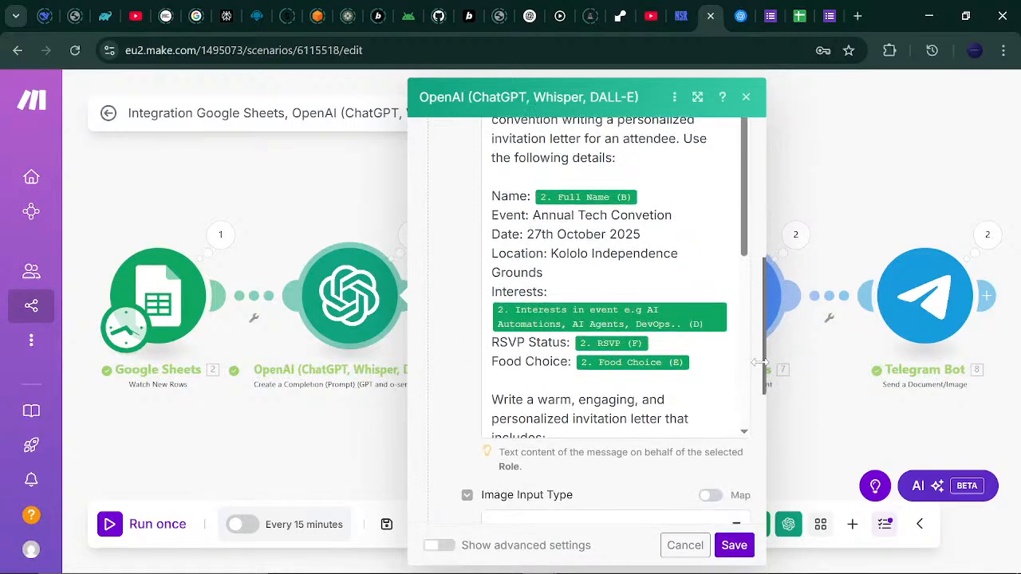
click(669, 400)
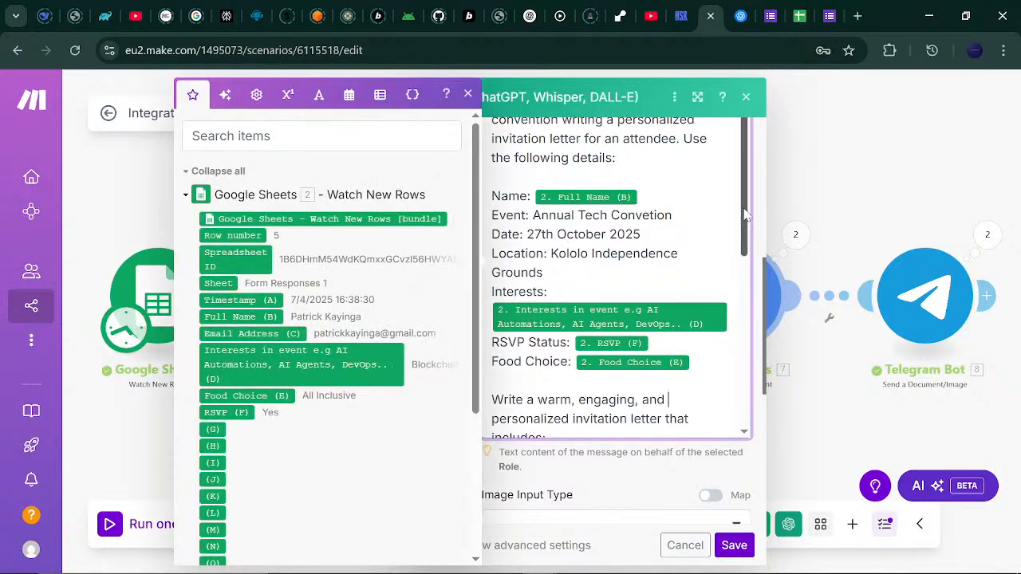
scroll(669, 400, down, 5)
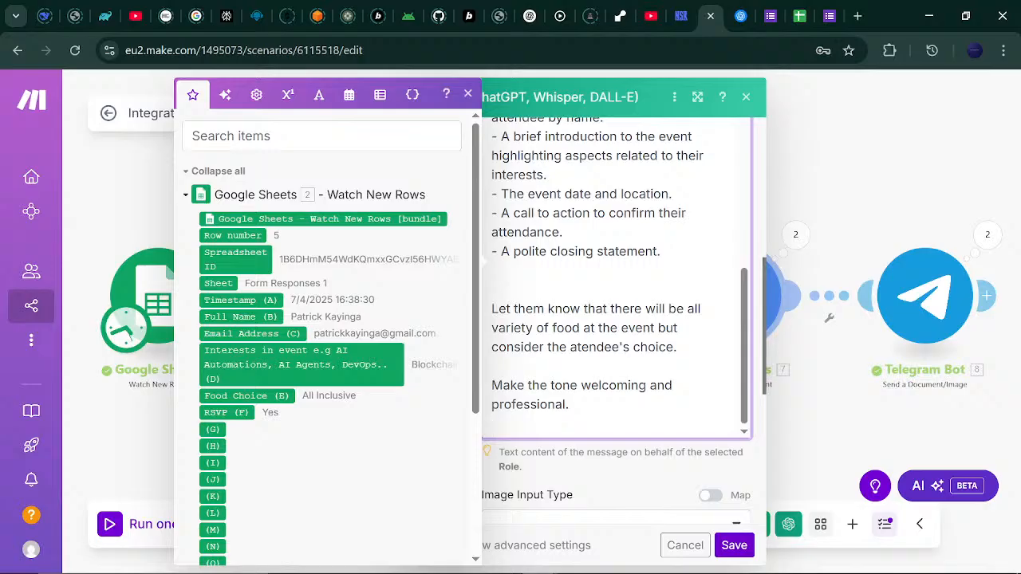
key(Return)
key(Return)
text(Make )
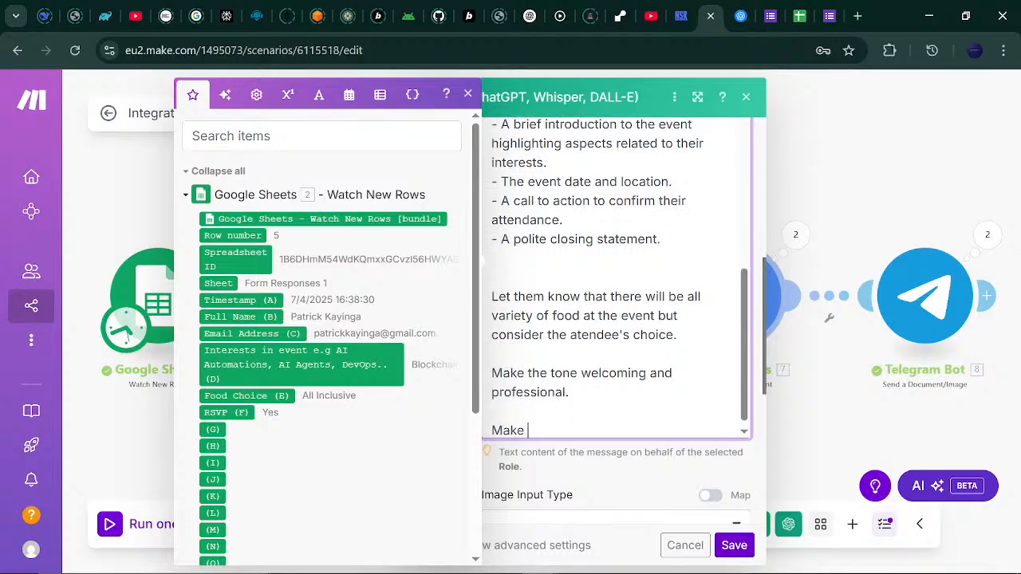
text(sure you summarize the )
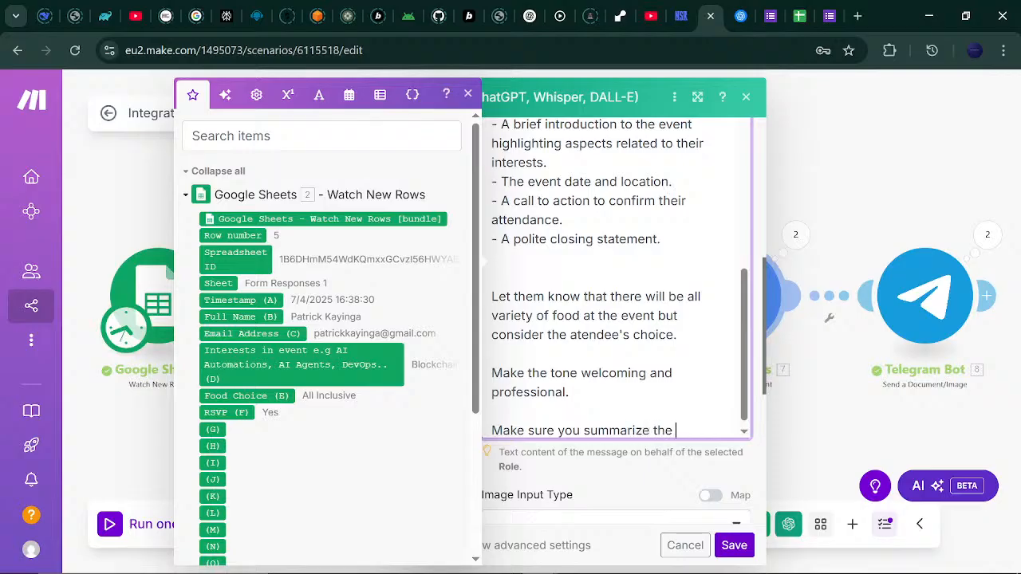
text(invitation letter)
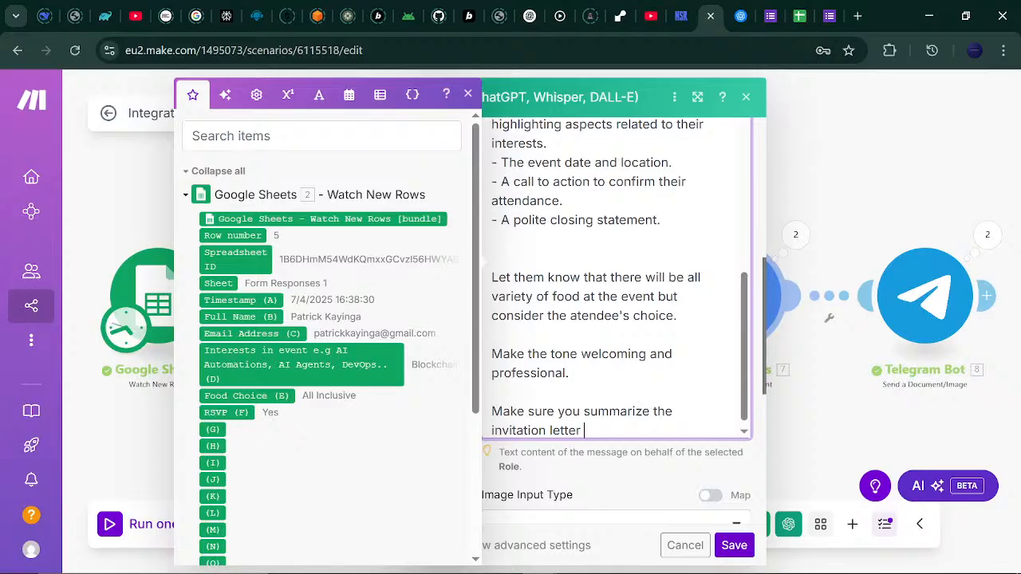
text(with a closing)
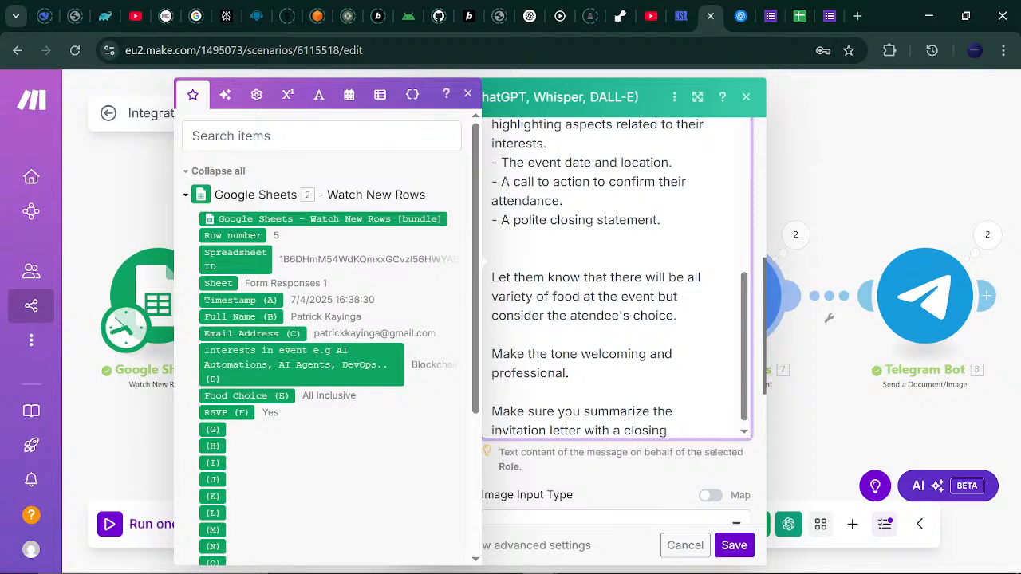
key(ctrl+Left)
text(cheek)
key(BackSpace)
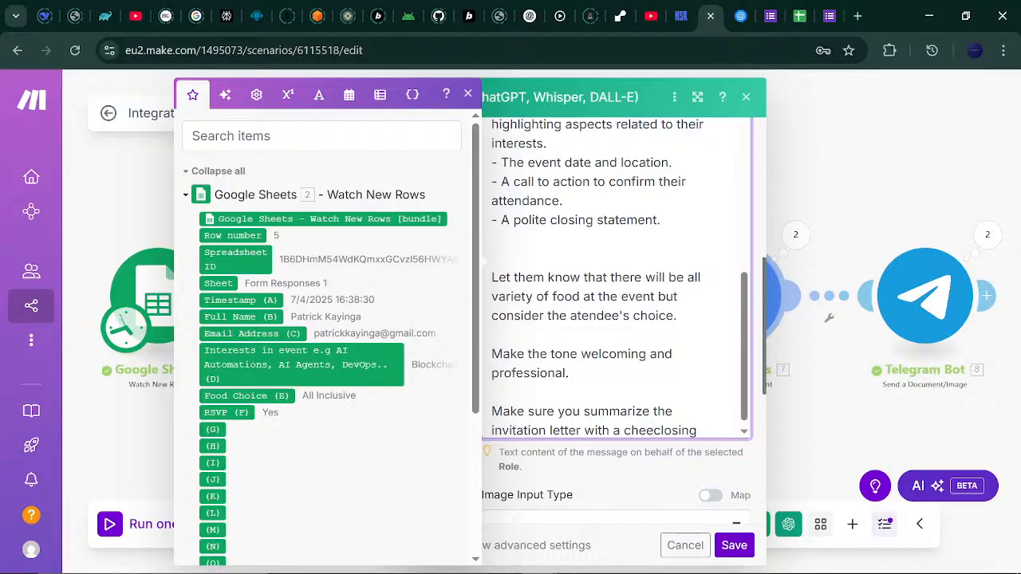
text(ky )
text( r)
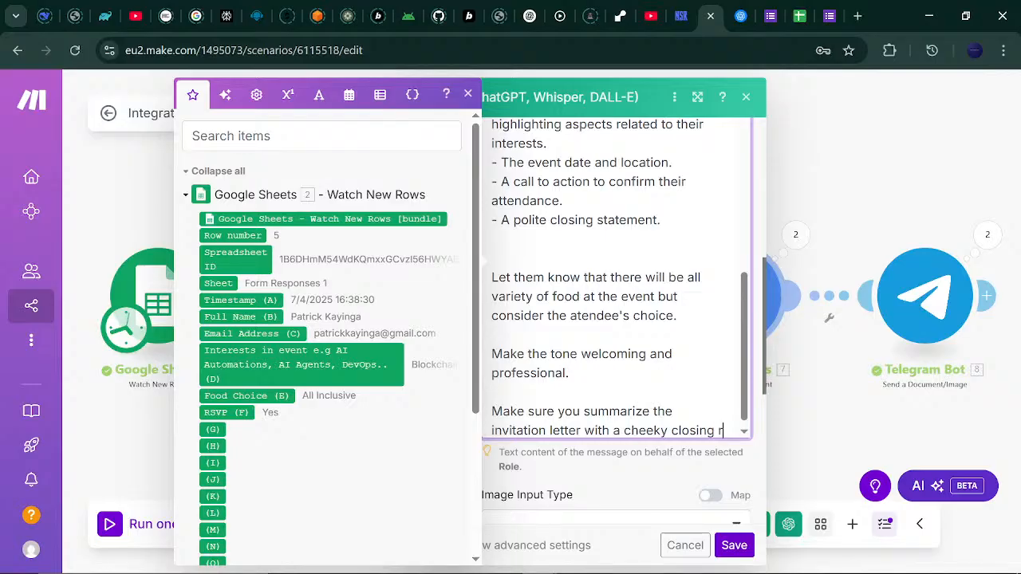
text(egard /rem)
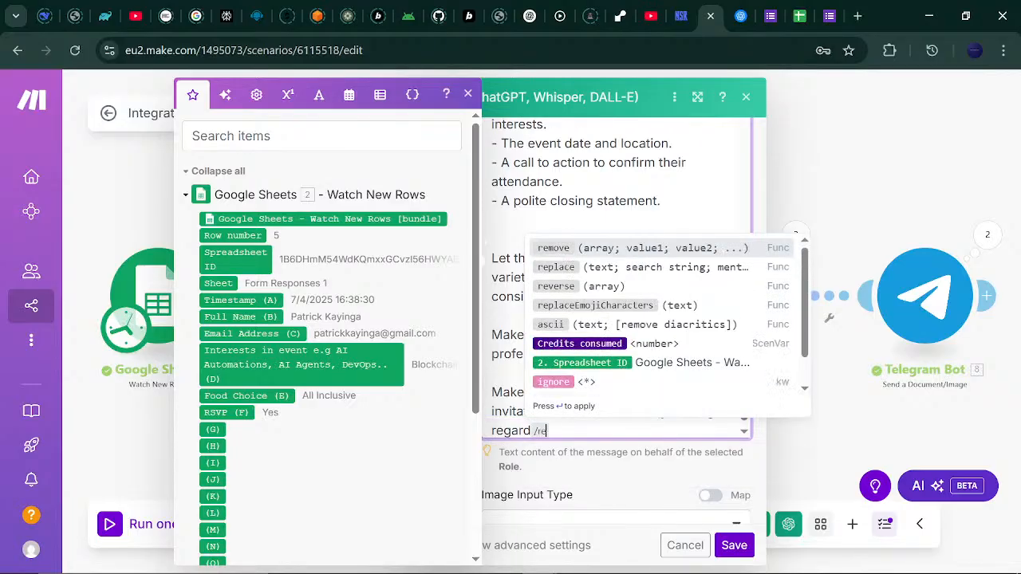
key(BackSpace)
key(BackSpace)
key(BackSpace)
key(BackSpace)
key(BackSpace)
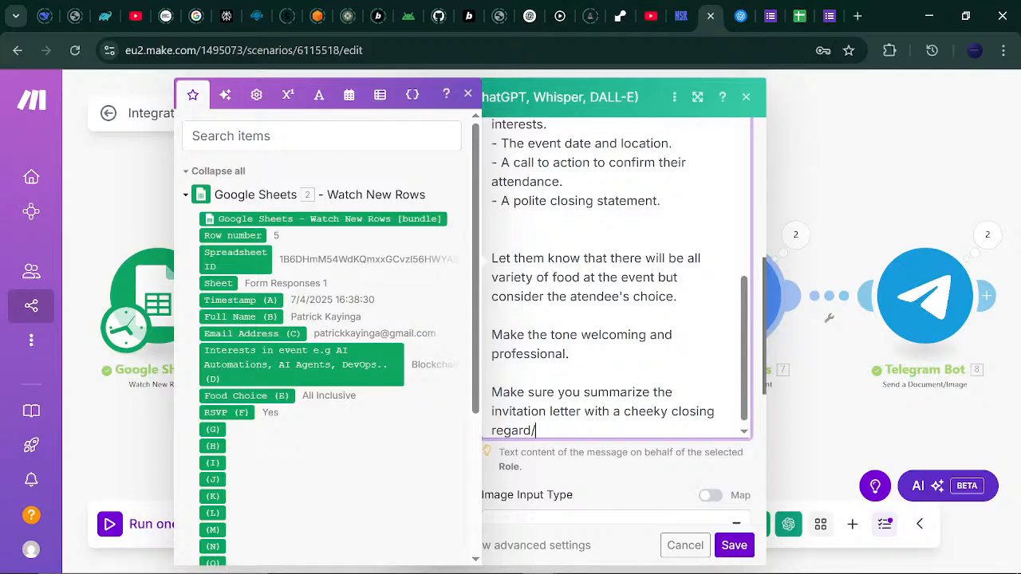
text(or remark.)
Add a prompt bullet asking for a guide to where attendees find presentations on their specified interest.
drag(742, 359, 732, 300)
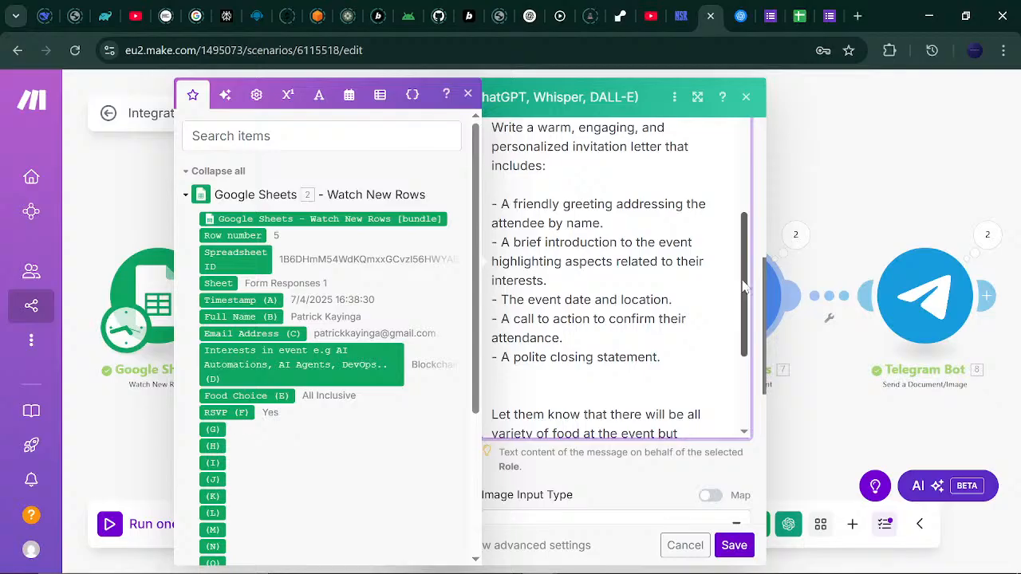
mouse_move(744, 288)
mouse_down()
mouse_move(744, 406)
mouse_move(750, 192)
mouse_move(744, 283)
mouse_move(739, 202)
mouse_move(741, 295)
mouse_up()
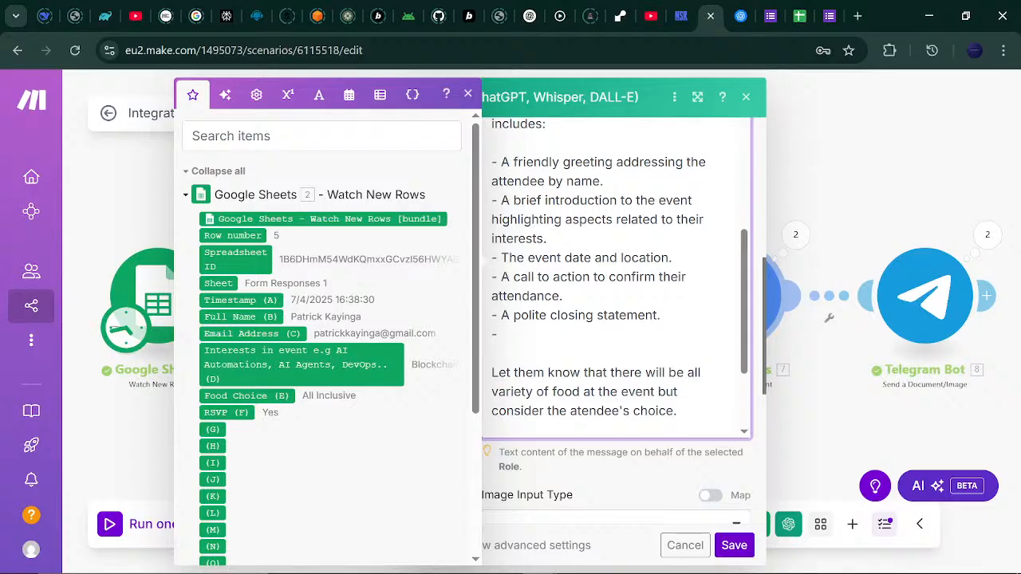
text(Ma)
key(BackSpace)
key(BackSpace)
text(Include a guide )
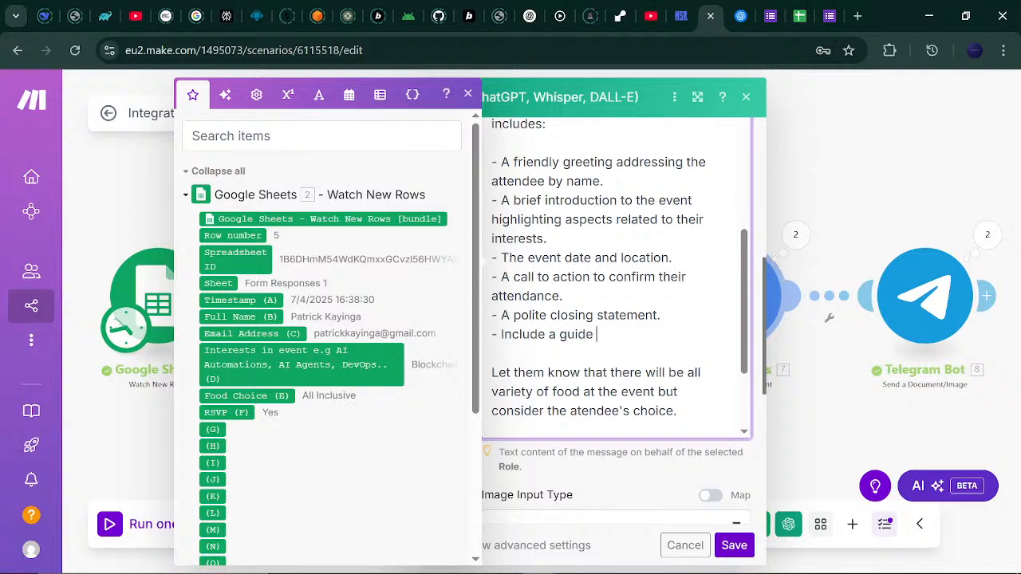
text(on where they can)
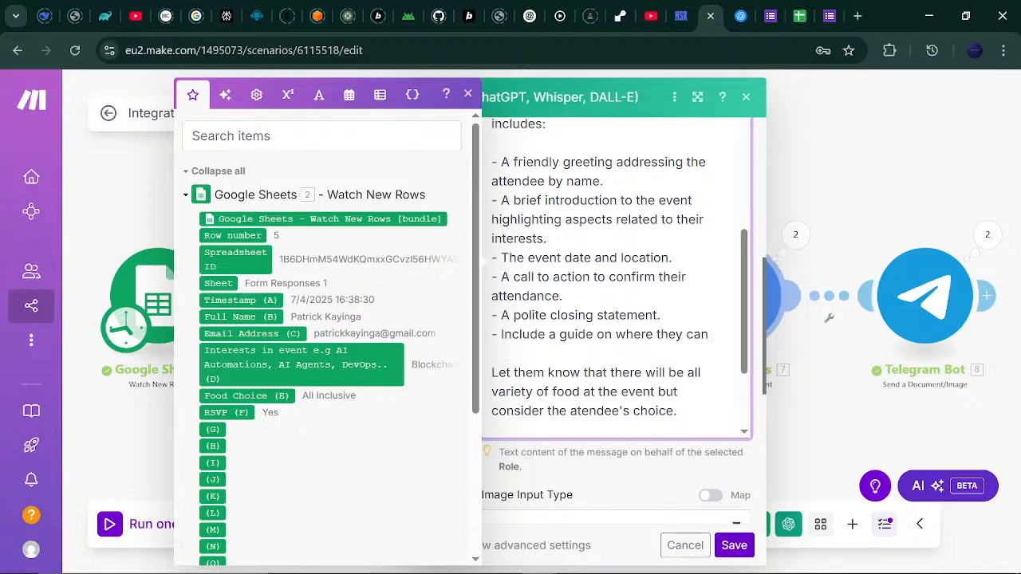
text(find)
key(BackSpace)
key(BackSpace)
key(BackSpace)
key(BackSpace)
text(find)
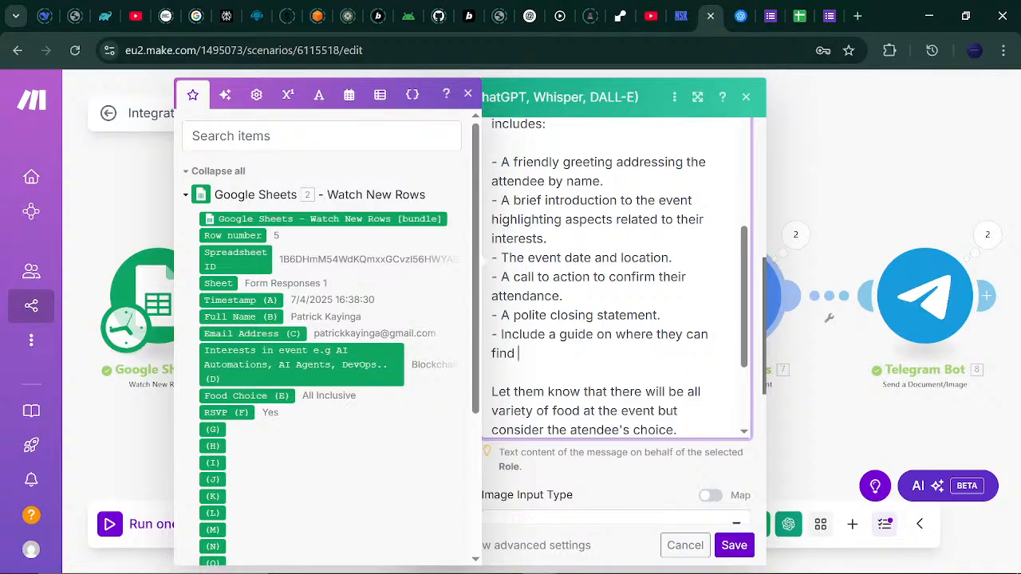
text( their spei)
key(BackSpace)
text(cific)
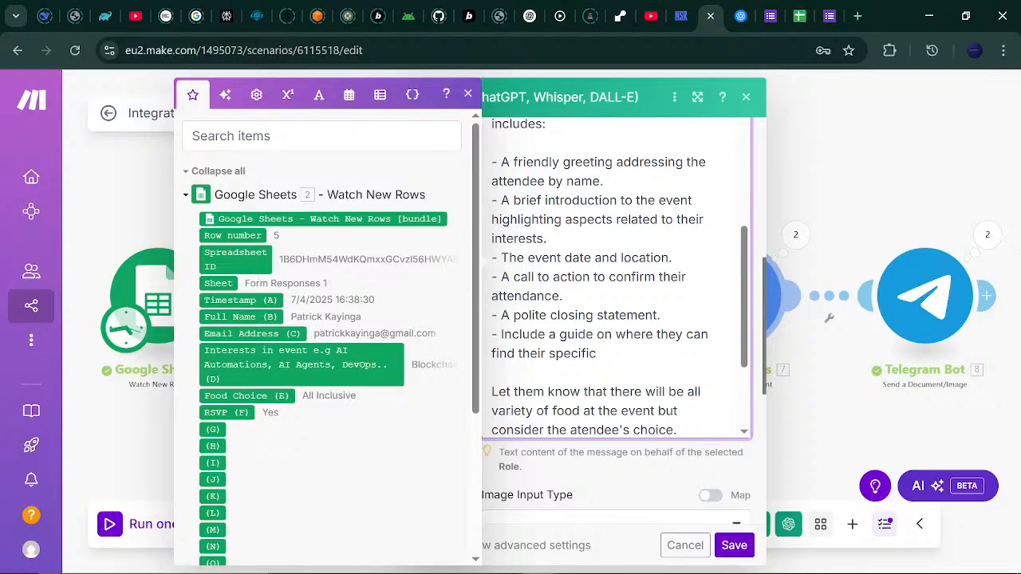
key(BackSpace)
key(BackSpace)
key(BackSpace)
key(BackSpace)
key(BackSpace)
key(BackSpace)
key(BackSpace)
key(BackSpace)
key(BackSpace)
key(BackSpace)
key(BackSpace)
key(BackSpace)
key(BackSpace)
text(e presentations )
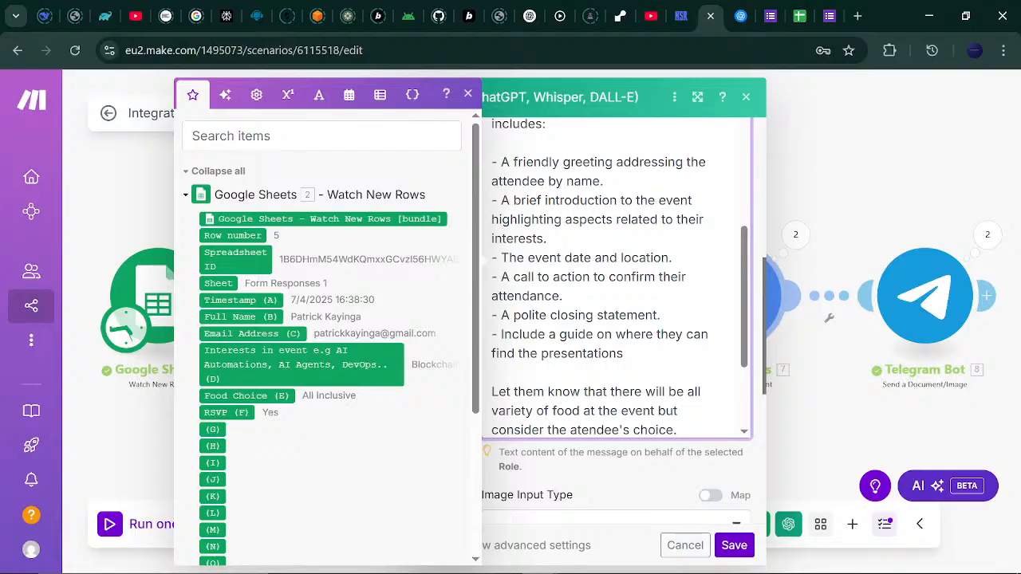
text(of their speici)
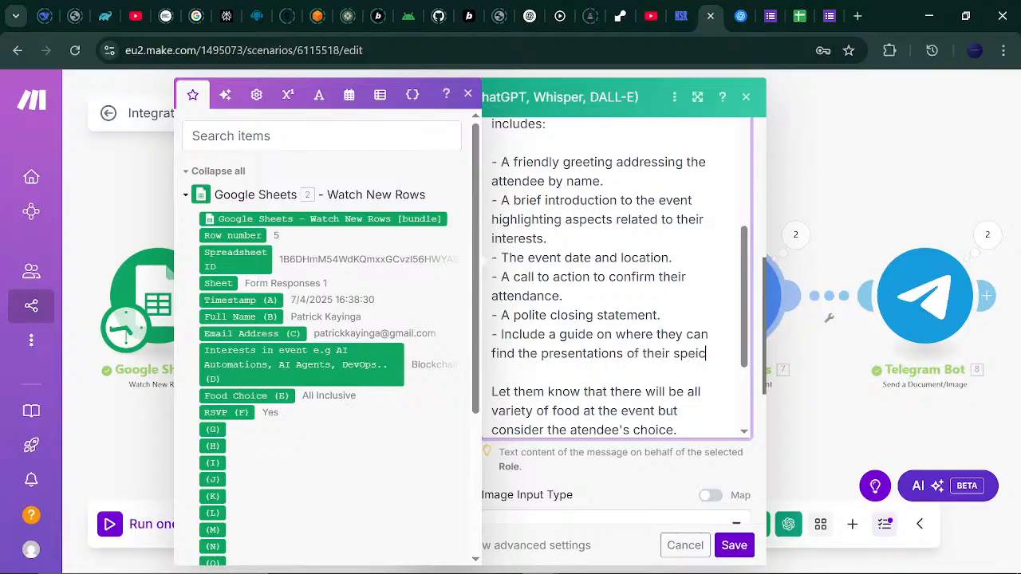
key(BackSpace)
key(BackSpace)
key(BackSpace)
text(cified ine)
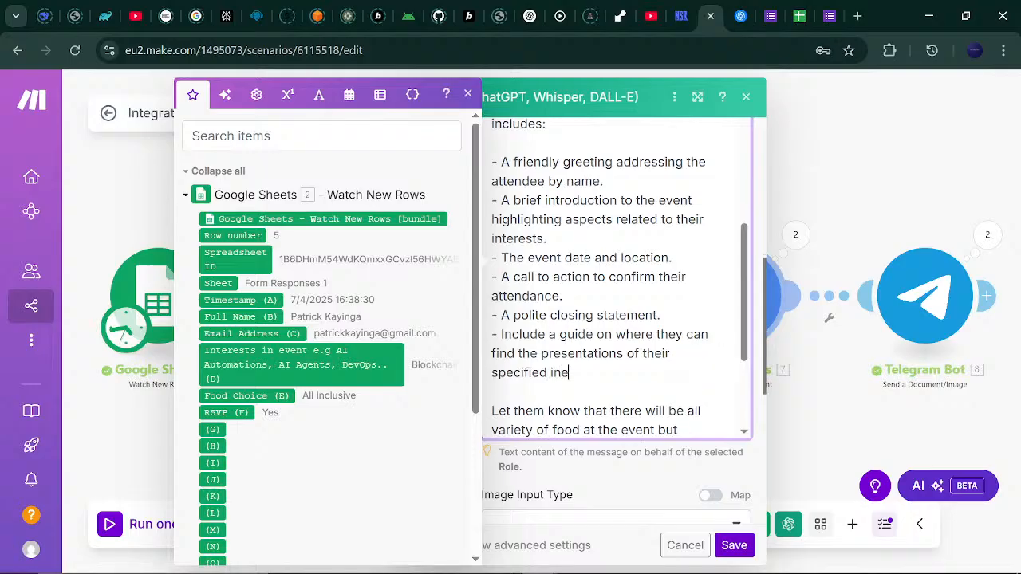
text(re)
text(st)
text(t)
End the bullet with '(You can make this up)' and save the OpenAI module.
text(()
text(ou can make )
text(th)
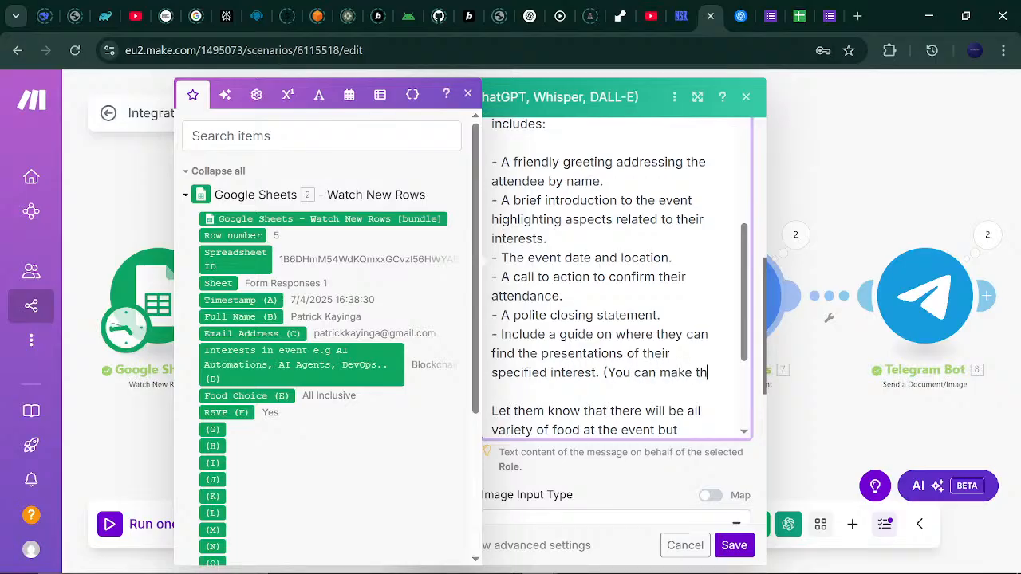
text(is up)
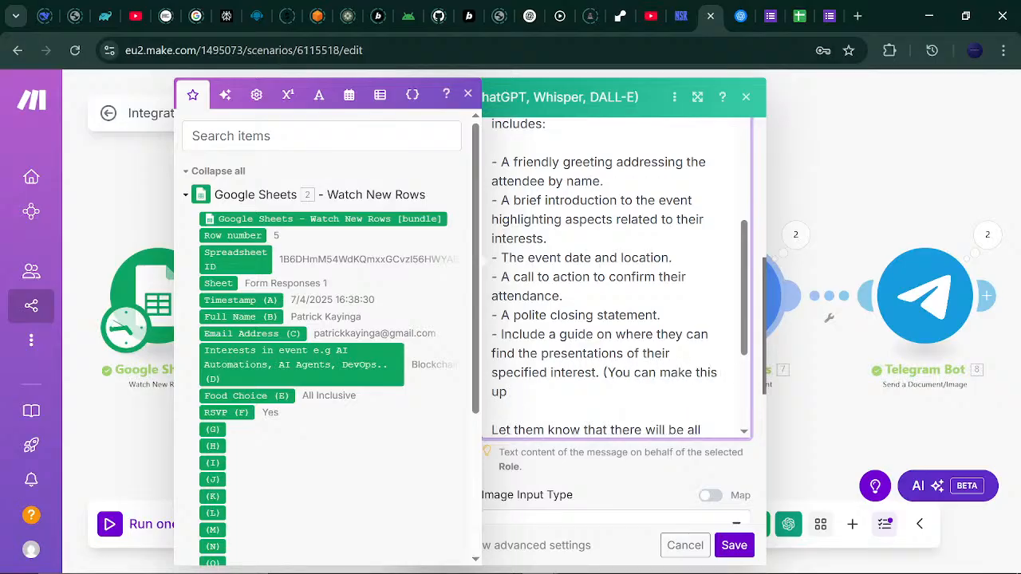
text())
drag(741, 332, 740, 400)
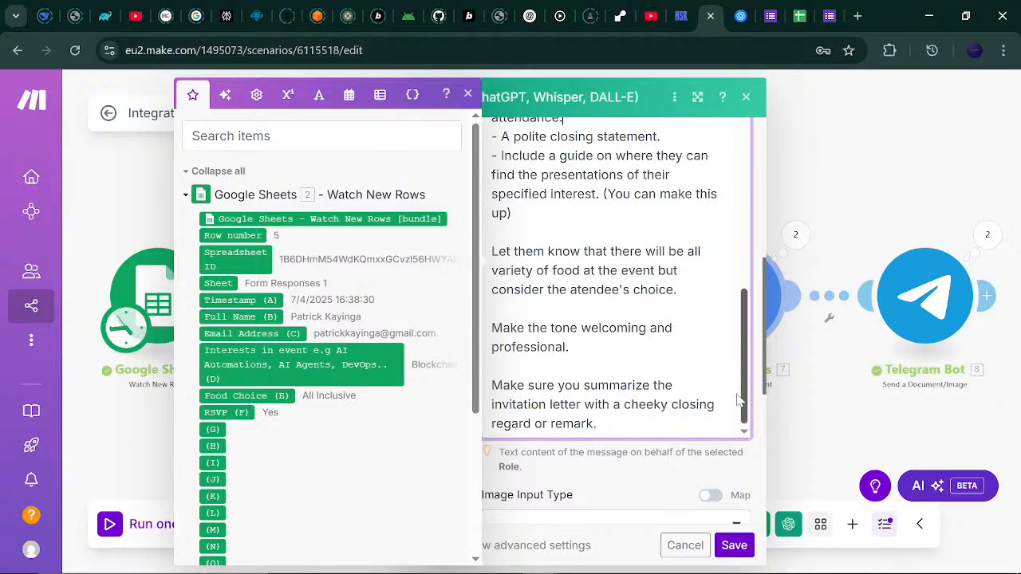
click(734, 545)
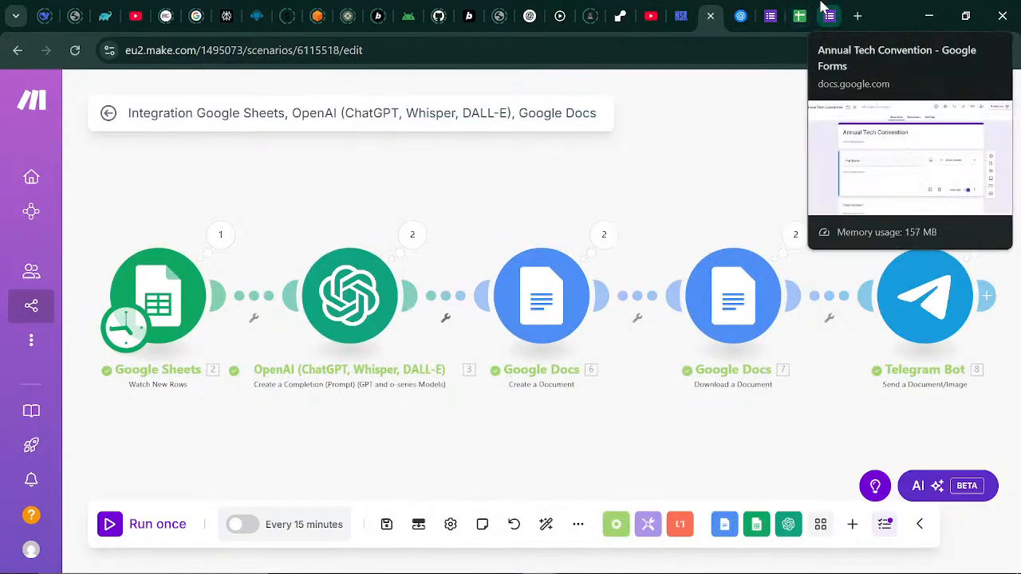
Glance at the Annual Tech Convention form, then save the Make scenario with the updated prompt.
click(772, 10)
click(380, 320)
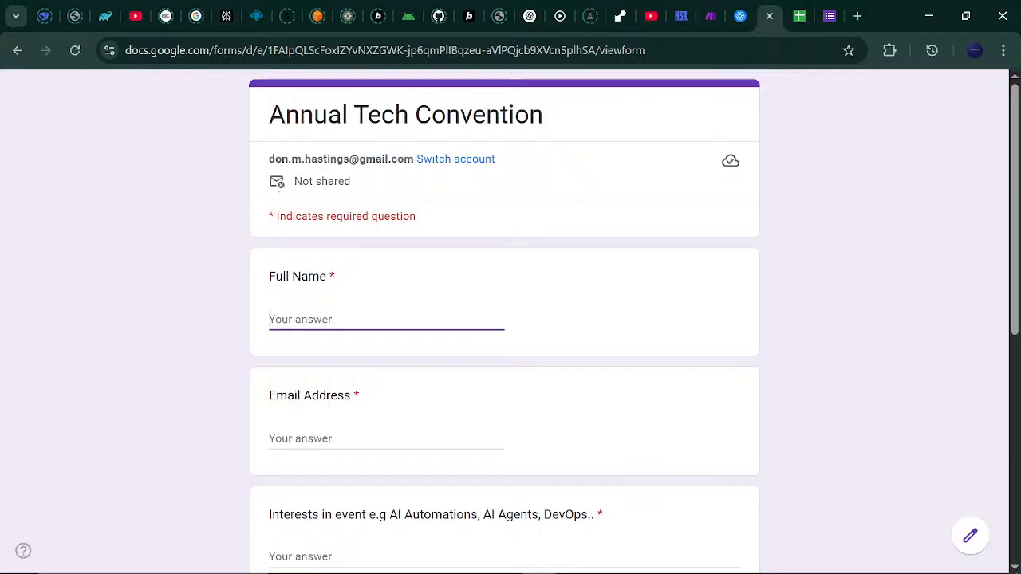
click(712, 12)
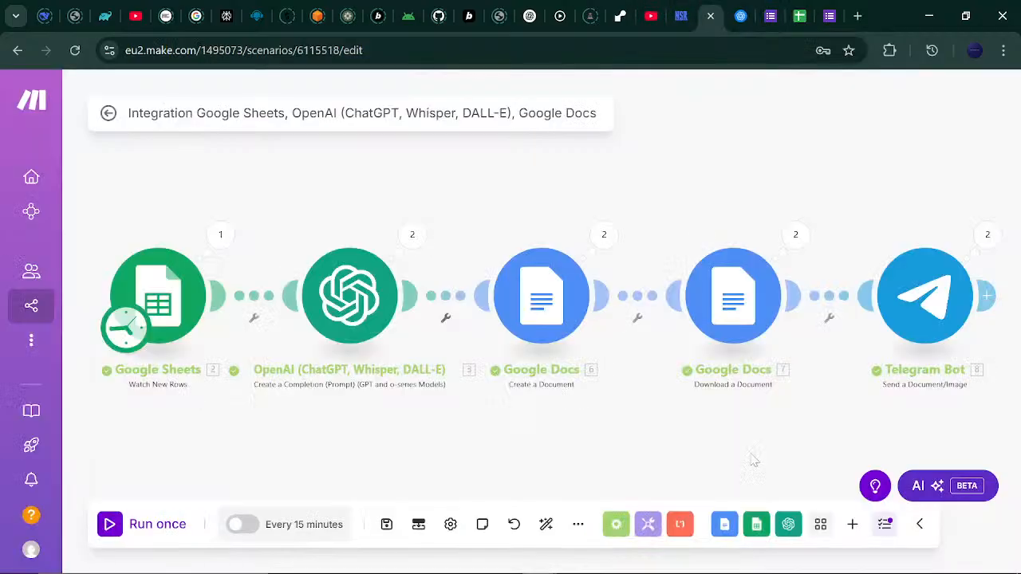
click(390, 533)
Enter the attendee's full name, e-mail address and DevOps interest in the convention form.
click(772, 10)
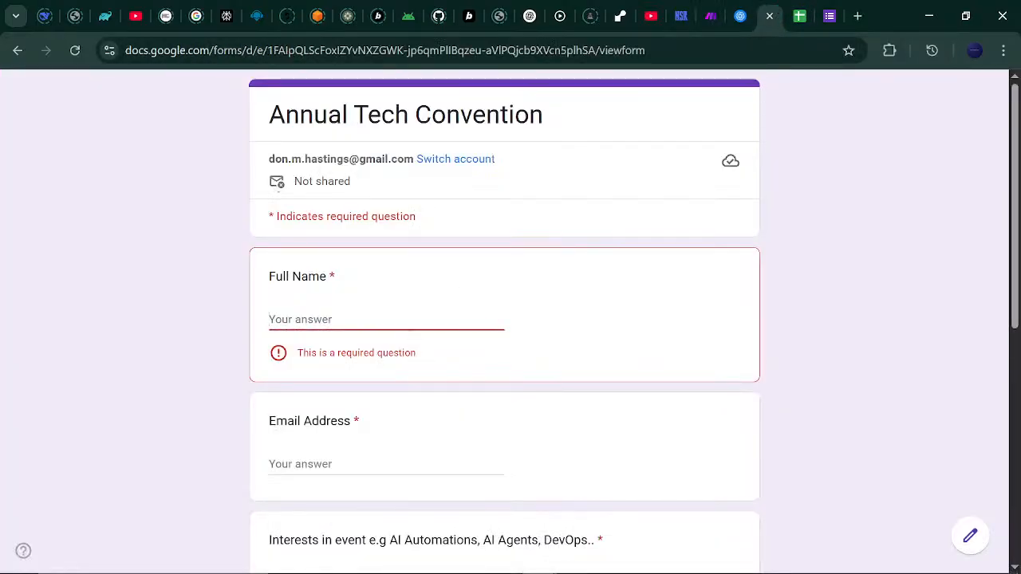
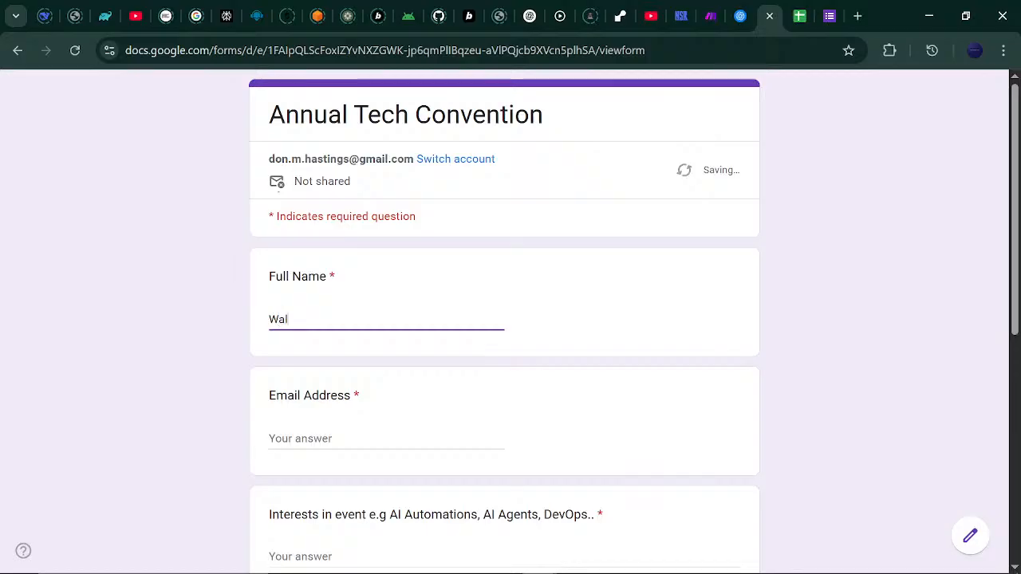
click(361, 435)
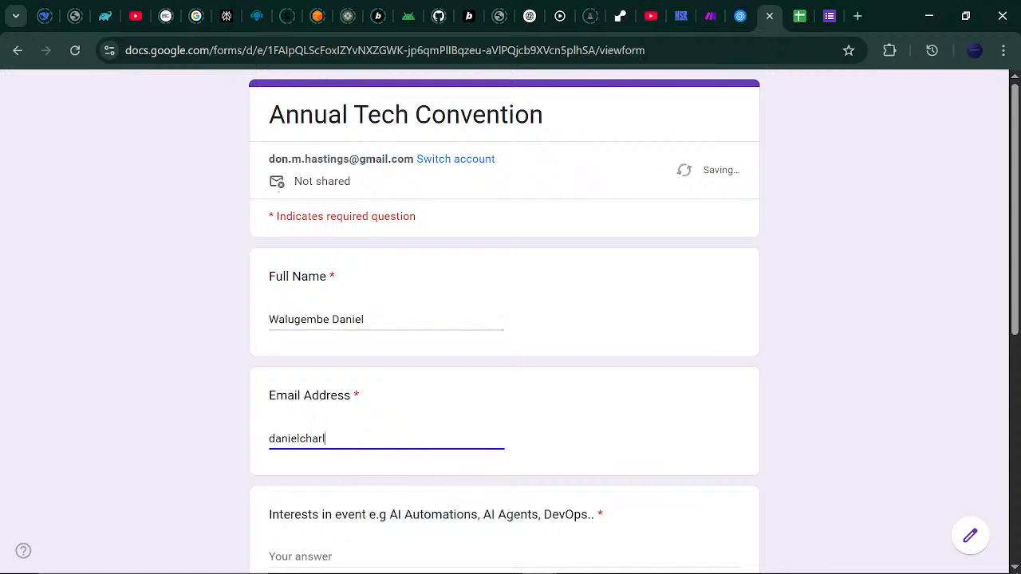
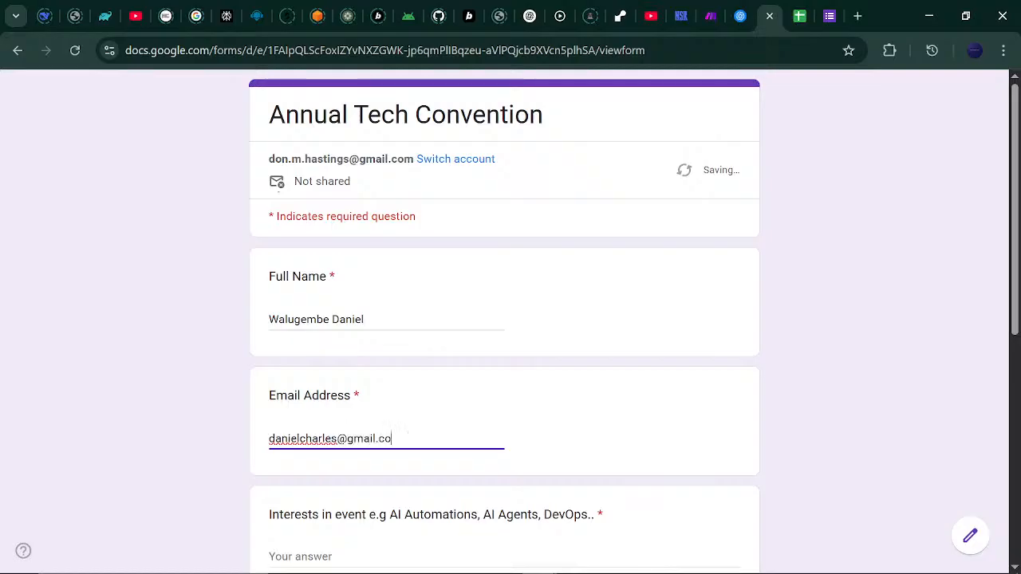
scroll(1017, 213, down, 3)
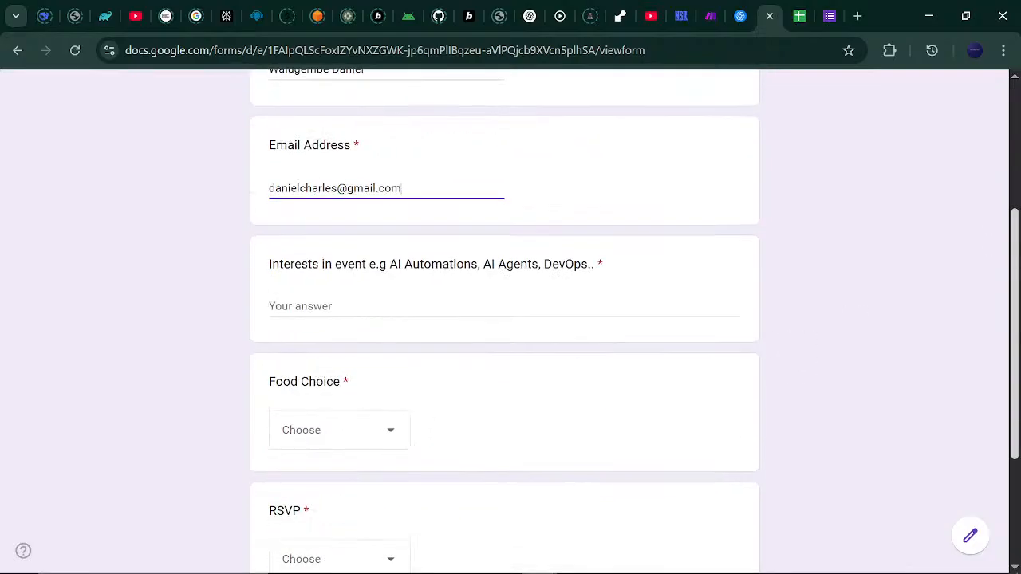
click(319, 305)
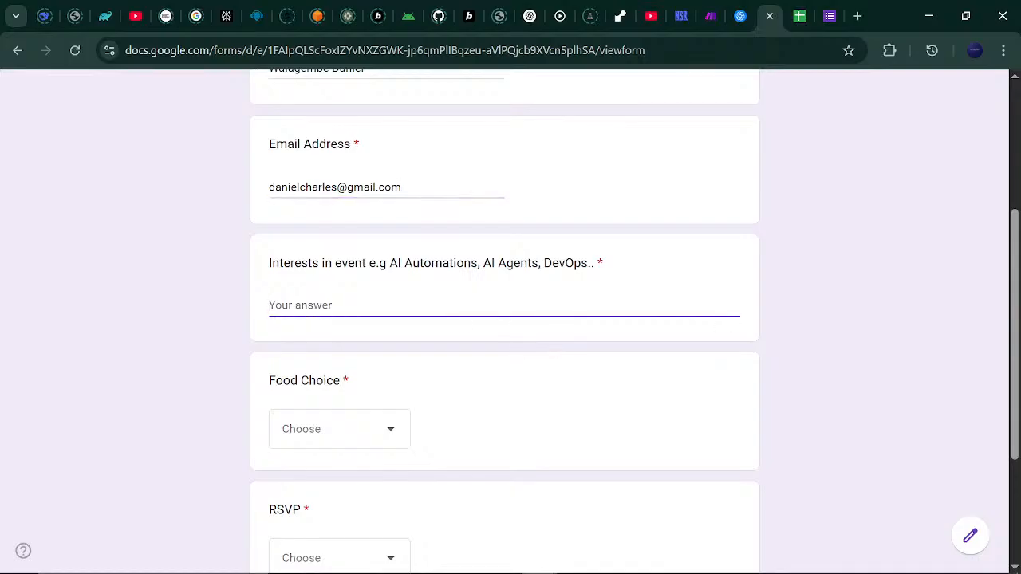
text(DevOps)
Choose All Inclusive food and RSVP Yes, submit, and load a blank form for another response.
click(391, 435)
click(346, 494)
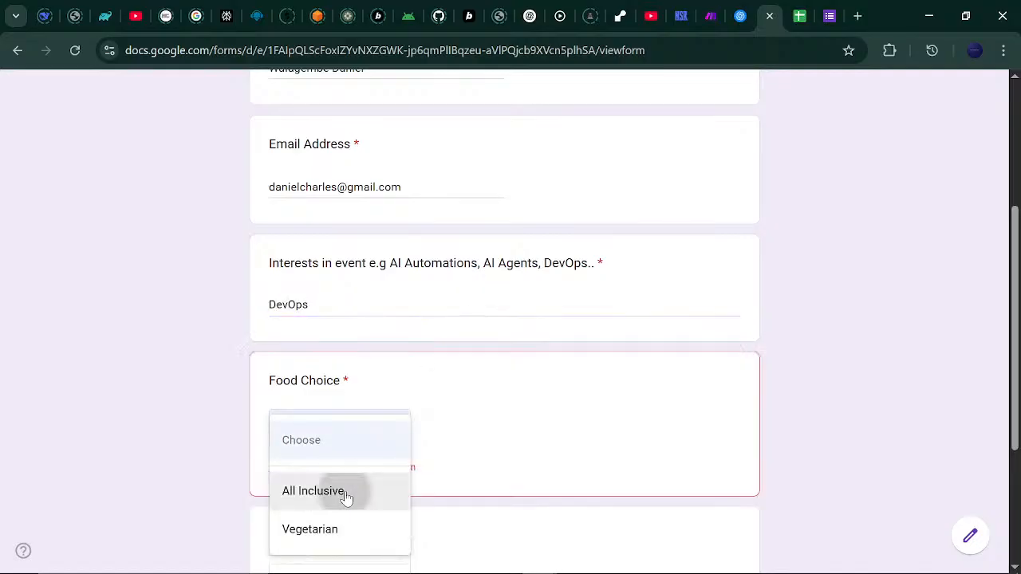
scroll(647, 312, down, 2)
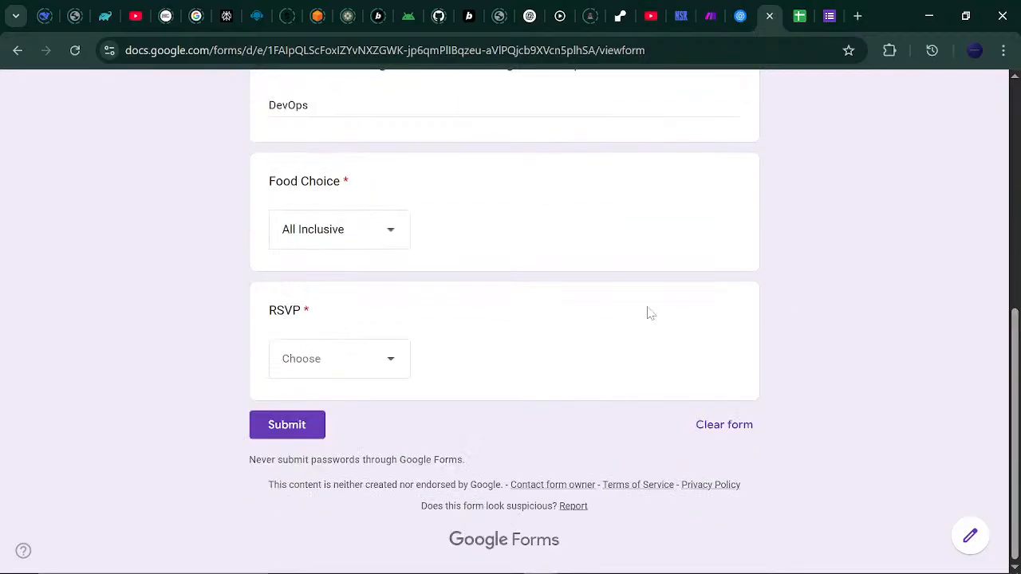
click(399, 356)
click(339, 412)
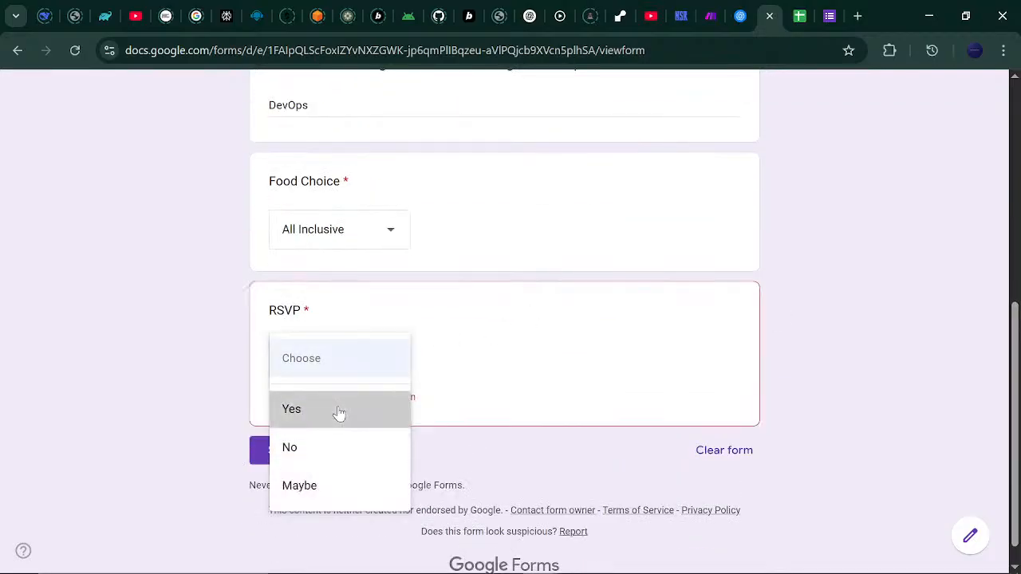
click(291, 435)
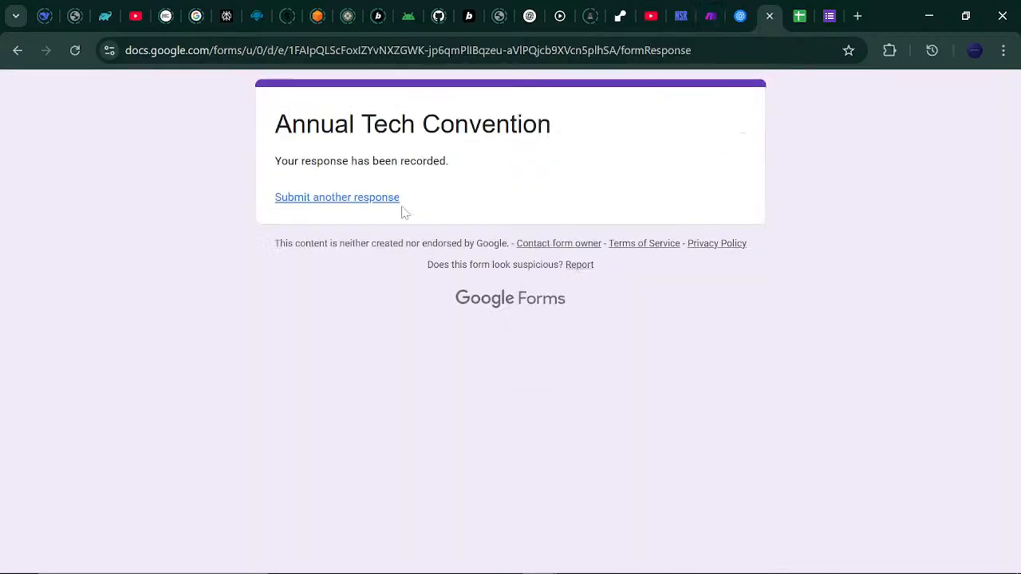
click(381, 209)
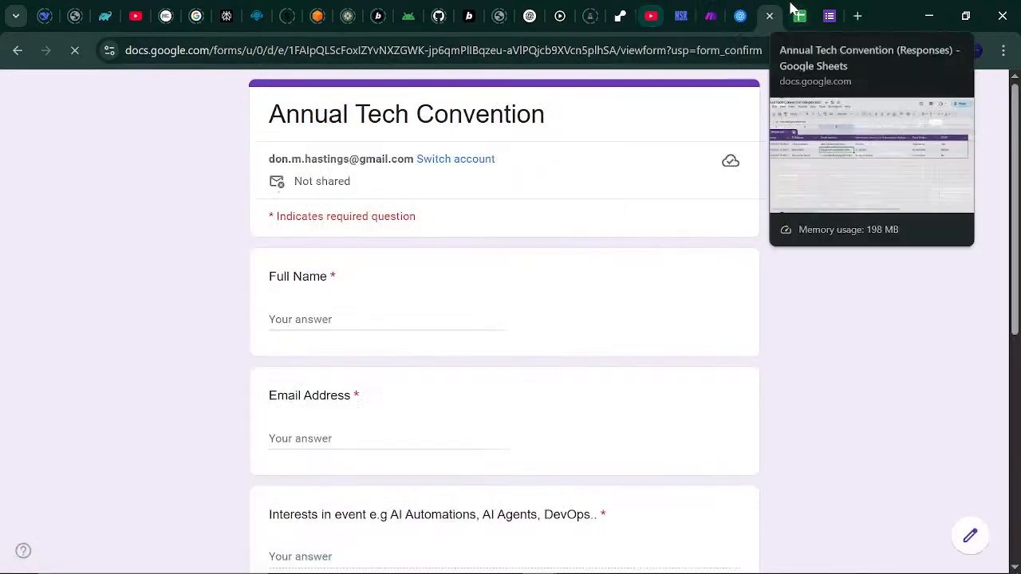
Run the updated Make scenario once to process the new DevOps response.
click(712, 13)
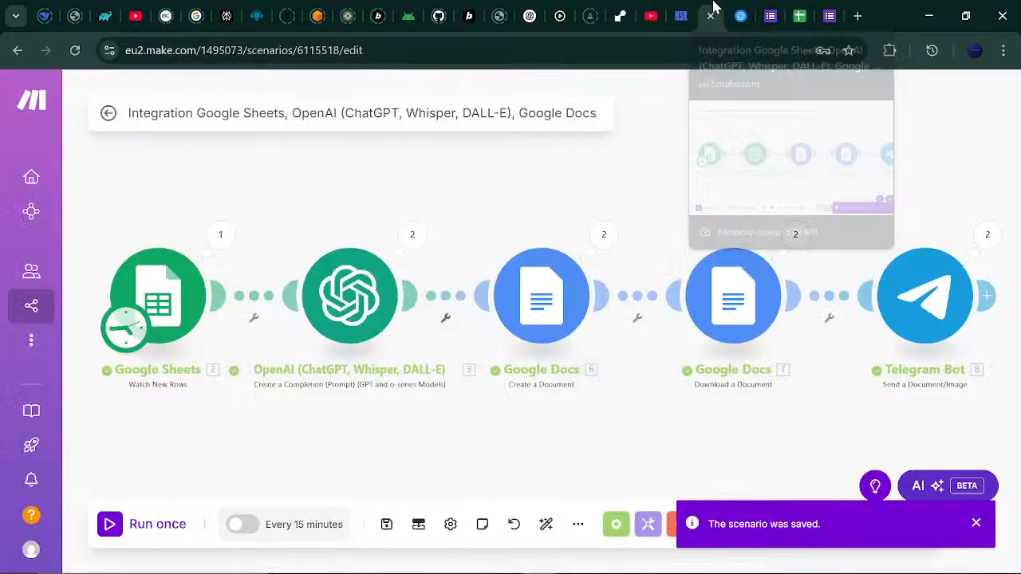
click(127, 533)
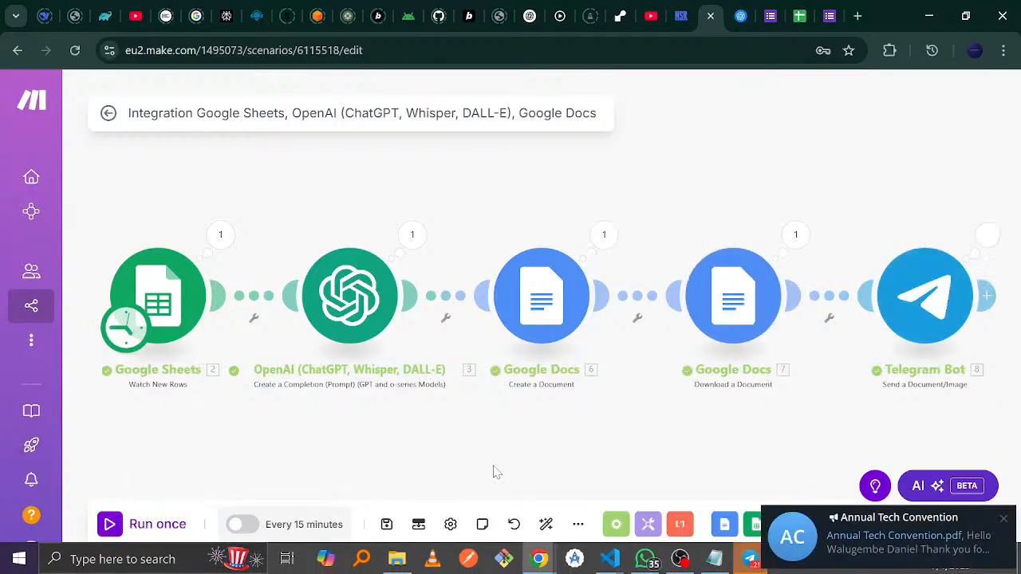
From the Telegram notification, download and open the newest DevOps invitation PDF.
click(801, 554)
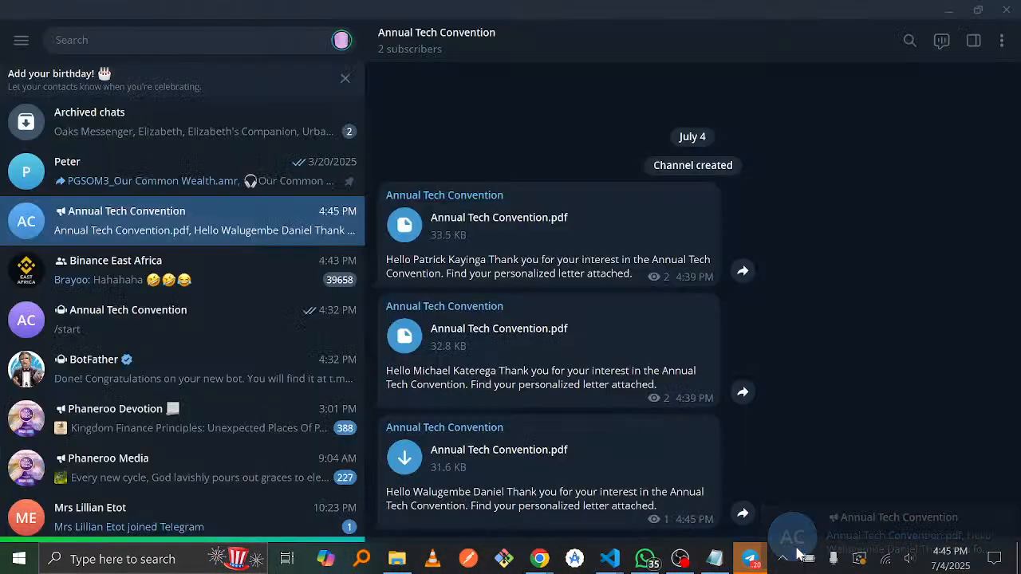
click(461, 469)
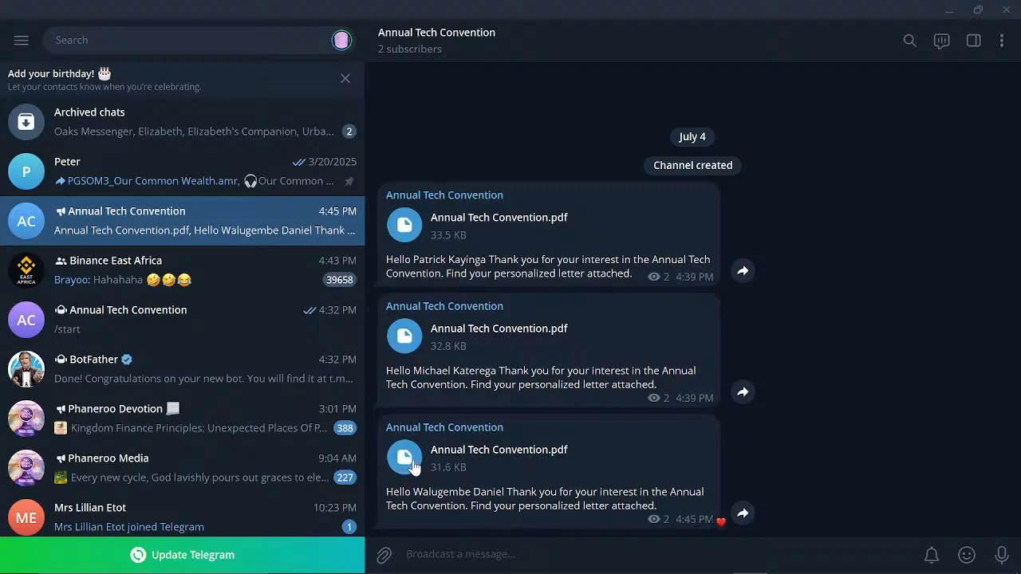
click(411, 466)
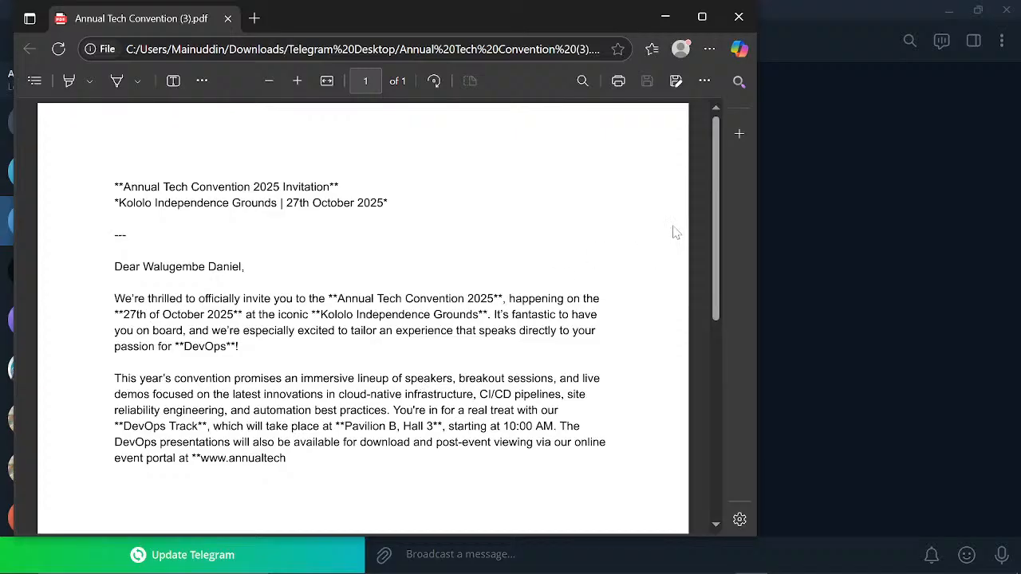
Read through the DevOps invitation letter, checking the DevOps Track venue sentence, then close the PDF viewer.
mouse_move(718, 200)
mouse_down()
mouse_move(711, 346)
mouse_move(715, 218)
mouse_up()
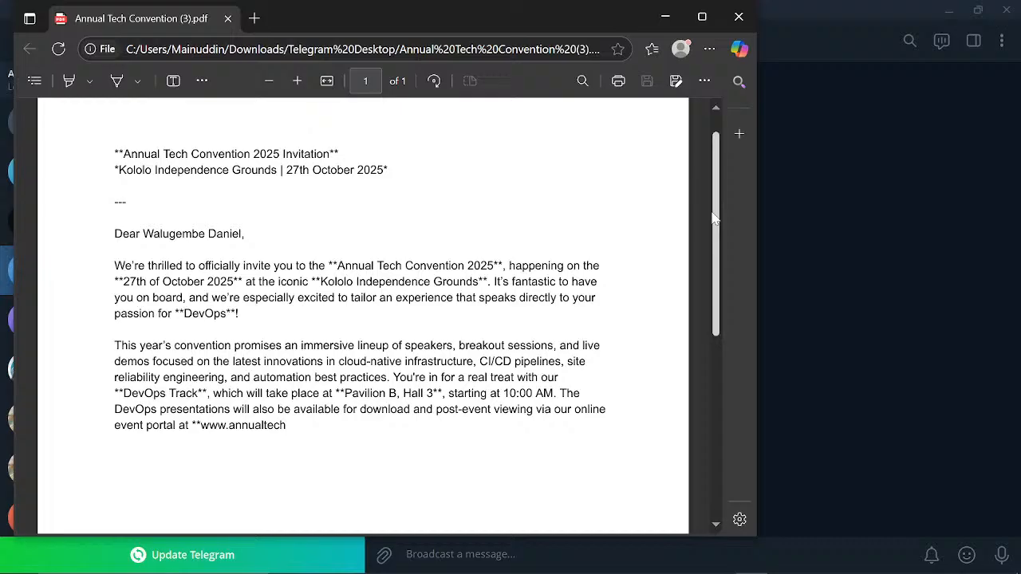
drag(715, 217, 705, 252)
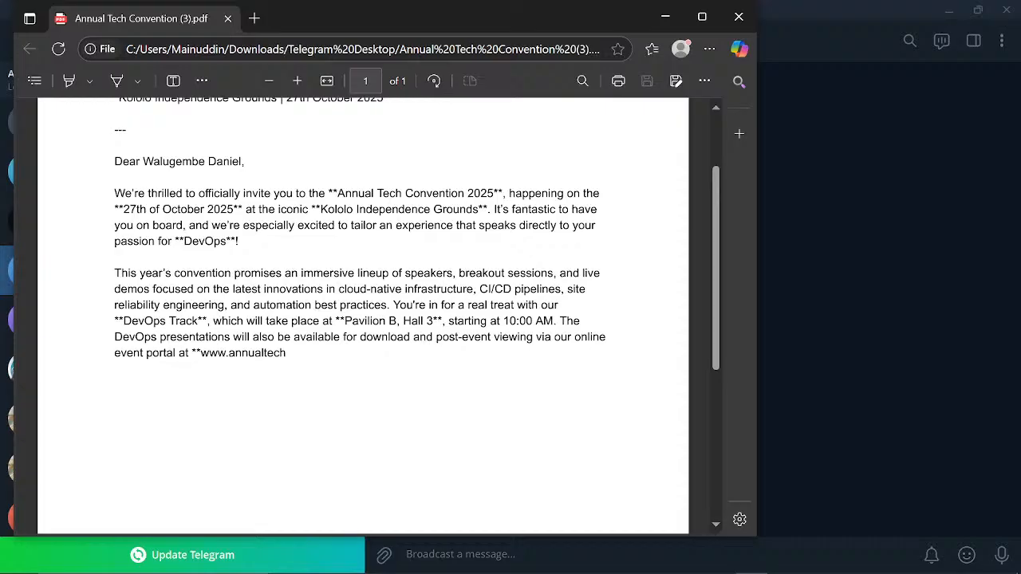
drag(210, 321, 411, 337)
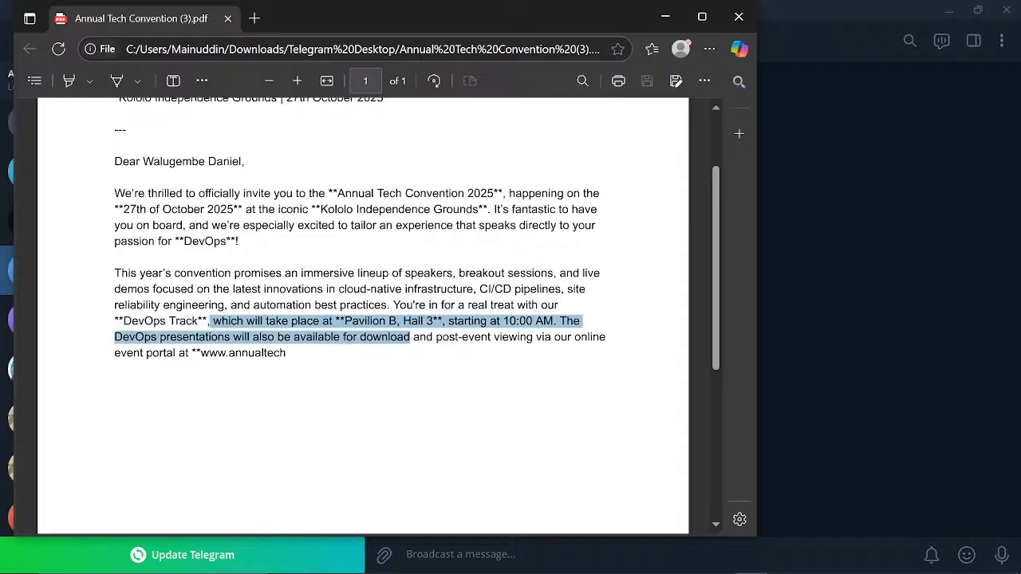
click(430, 338)
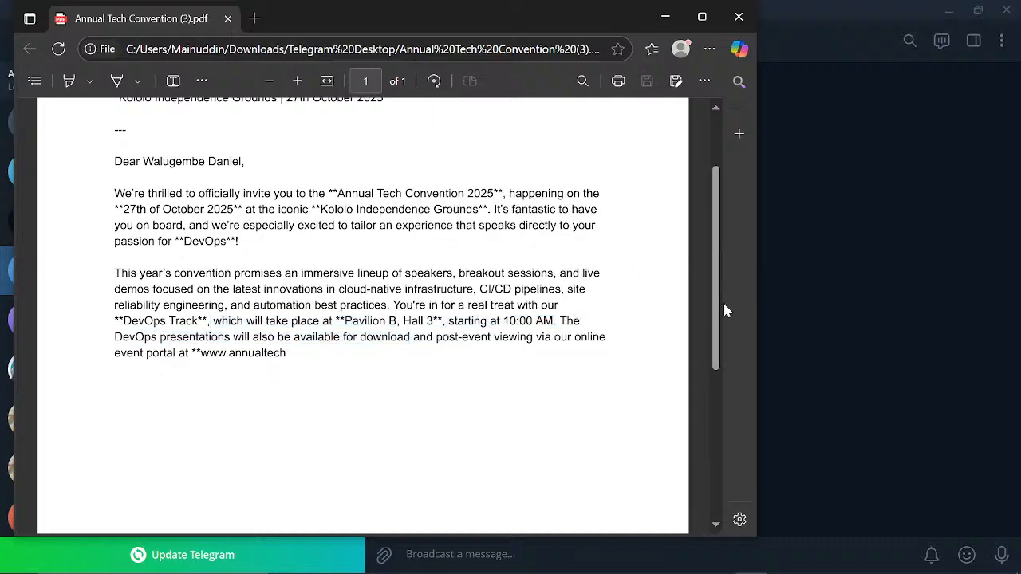
drag(716, 304, 713, 232)
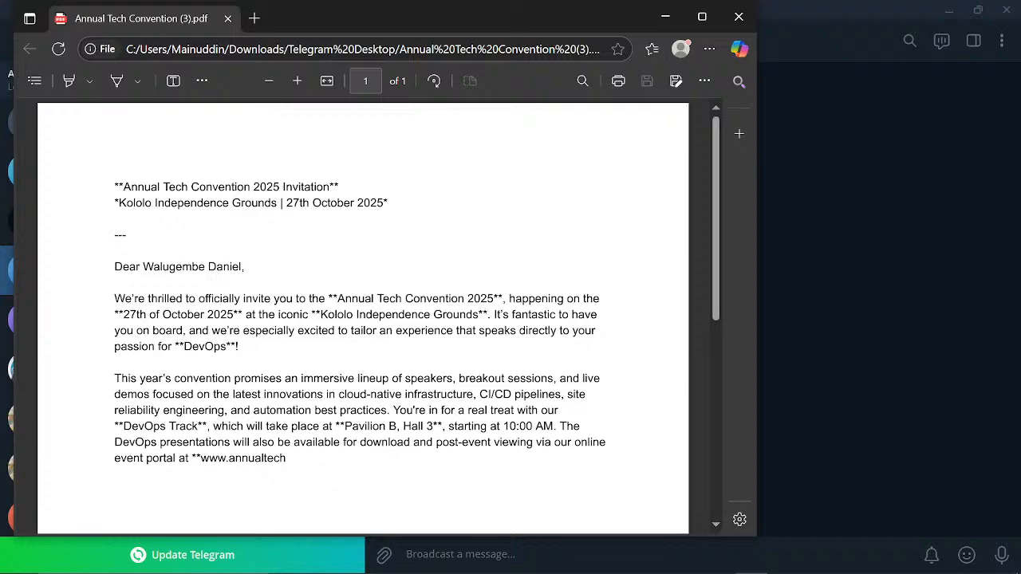
click(739, 16)
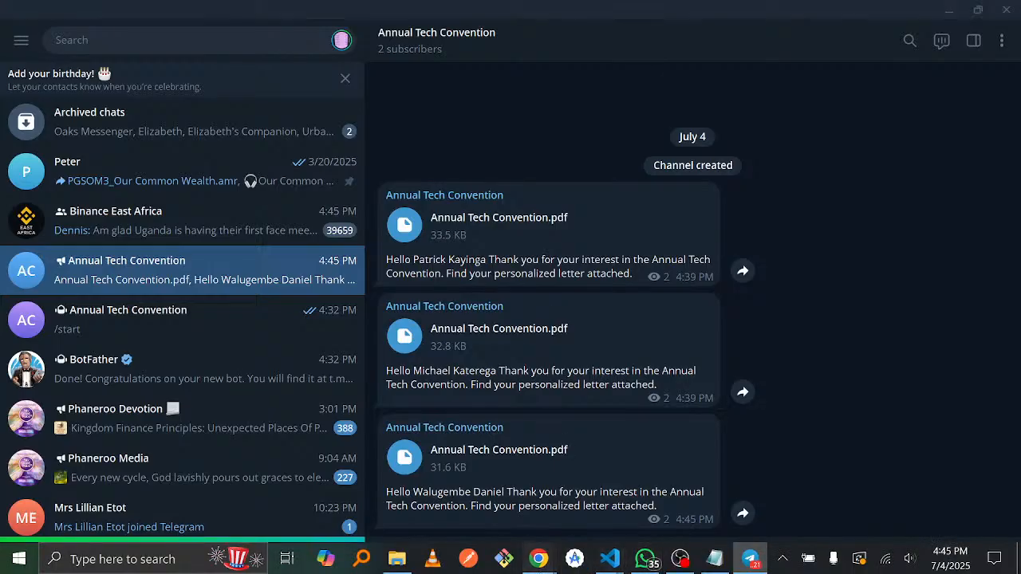
Return to the Make scenario in Chrome and nudge the canvas to show every module's processed bundle.
mouse_move(539, 558)
click(469, 487)
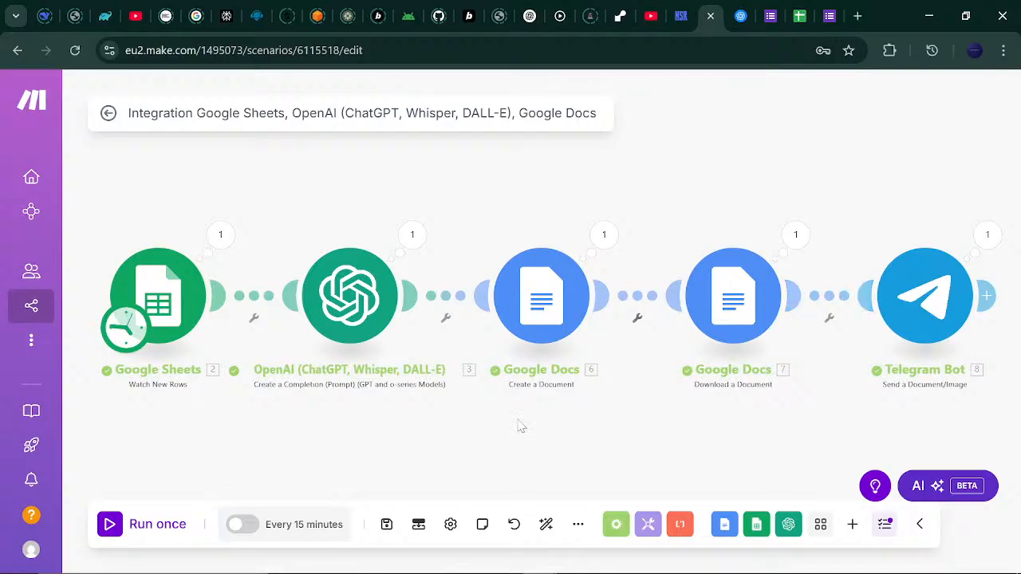
drag(486, 422, 415, 415)
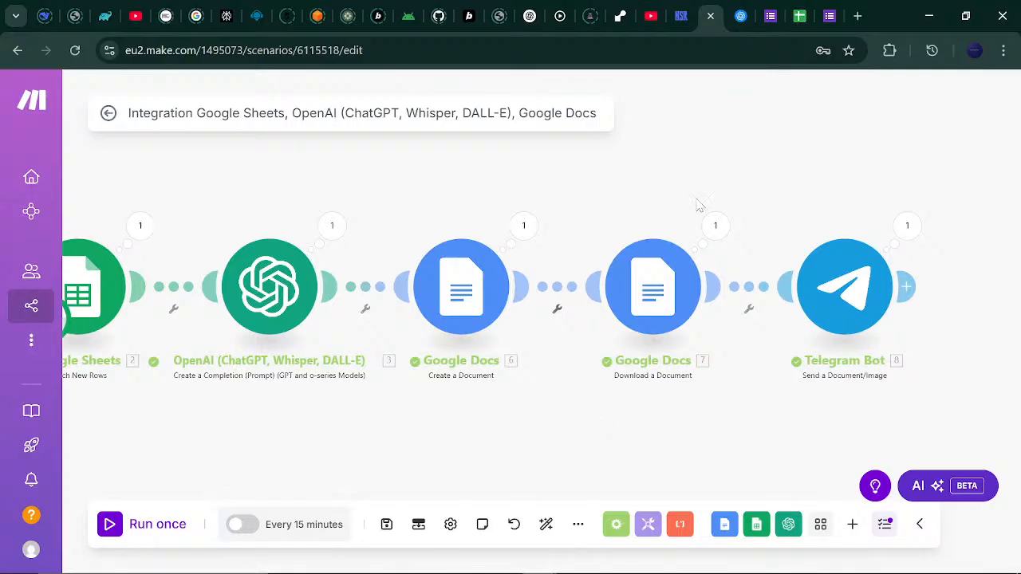
End the YouTube Studio live stream and confirm it in the dialog.
click(651, 16)
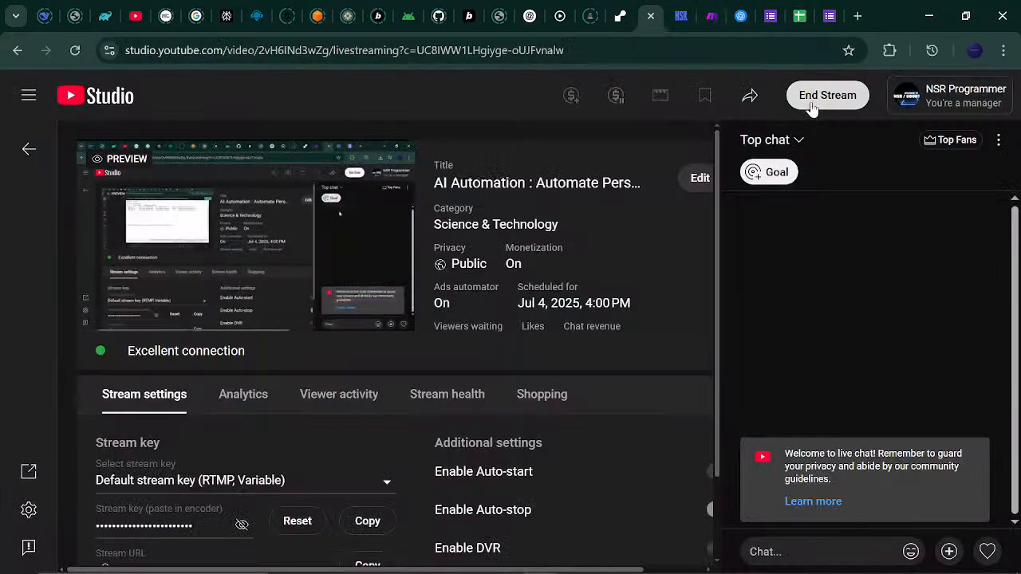
click(822, 96)
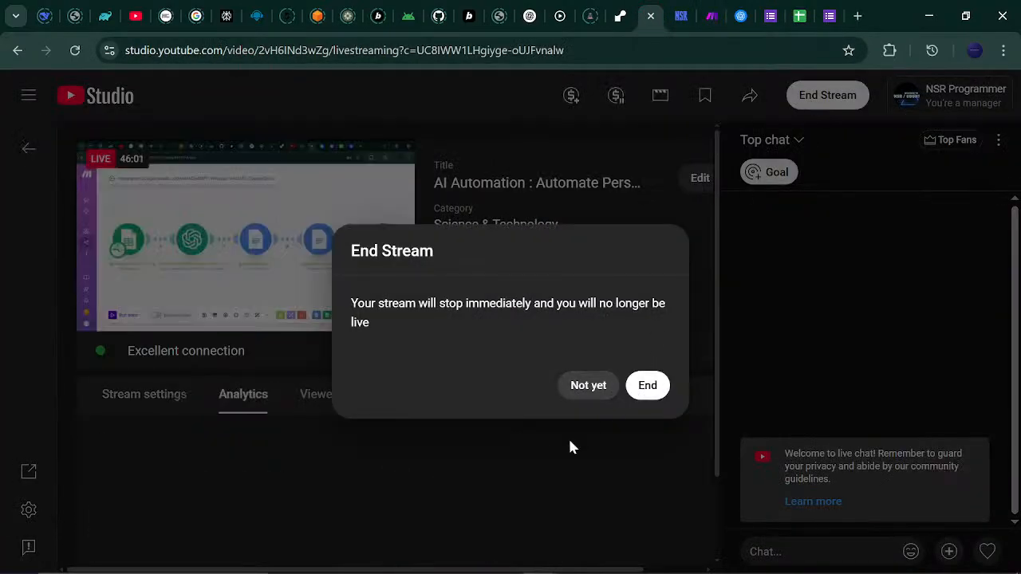
click(639, 403)
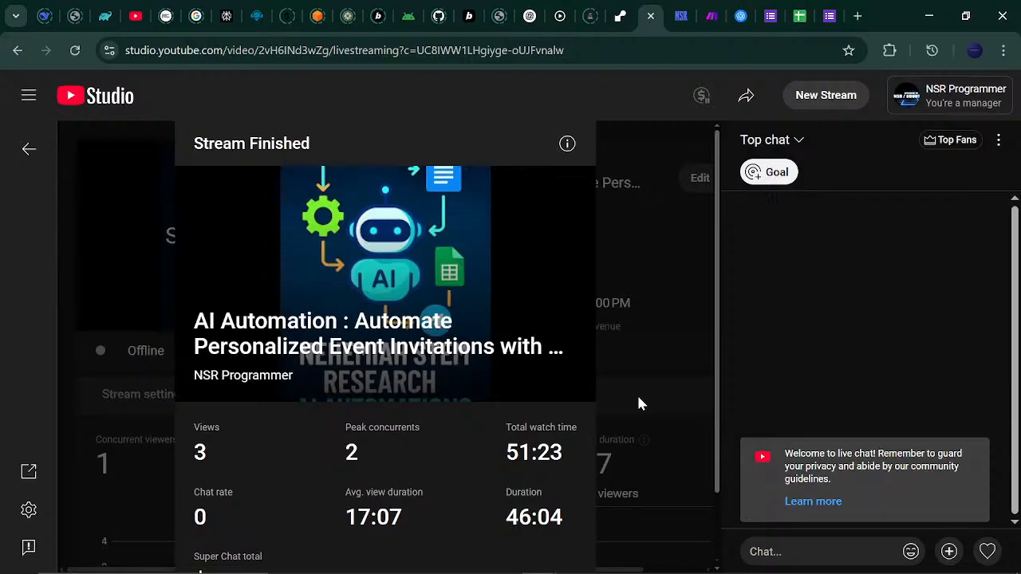
mouse_move(691, 568)
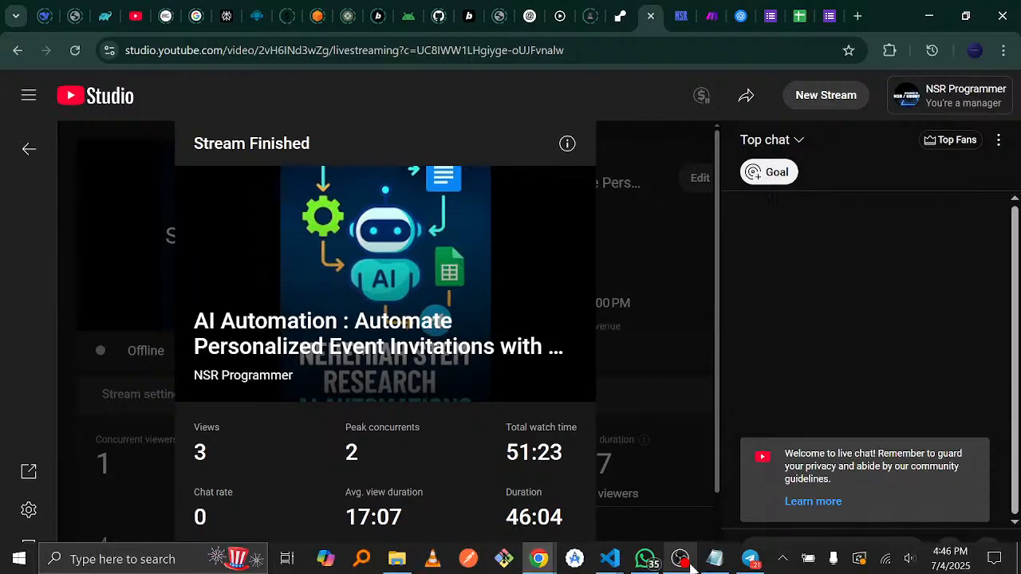